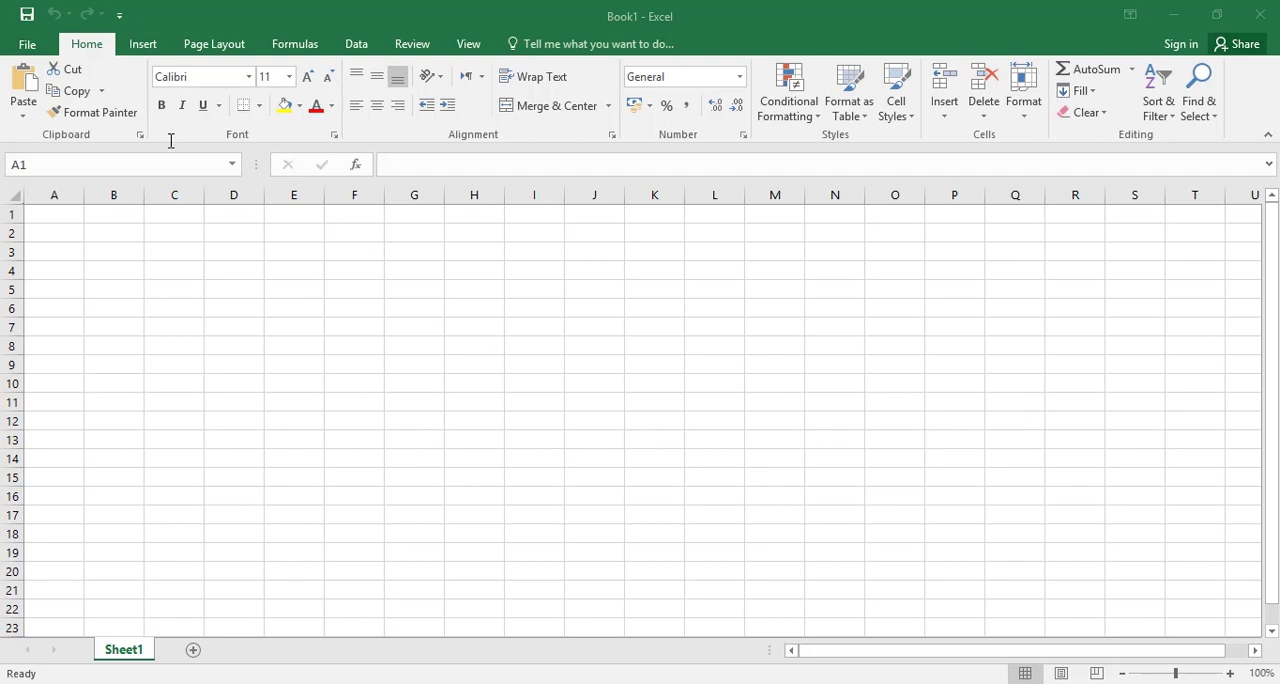
# Step: Create a PivotTable on a new worksheet from the sales data range Sheet1!$A$1:$J$1405
pyautogui.click(142, 44)
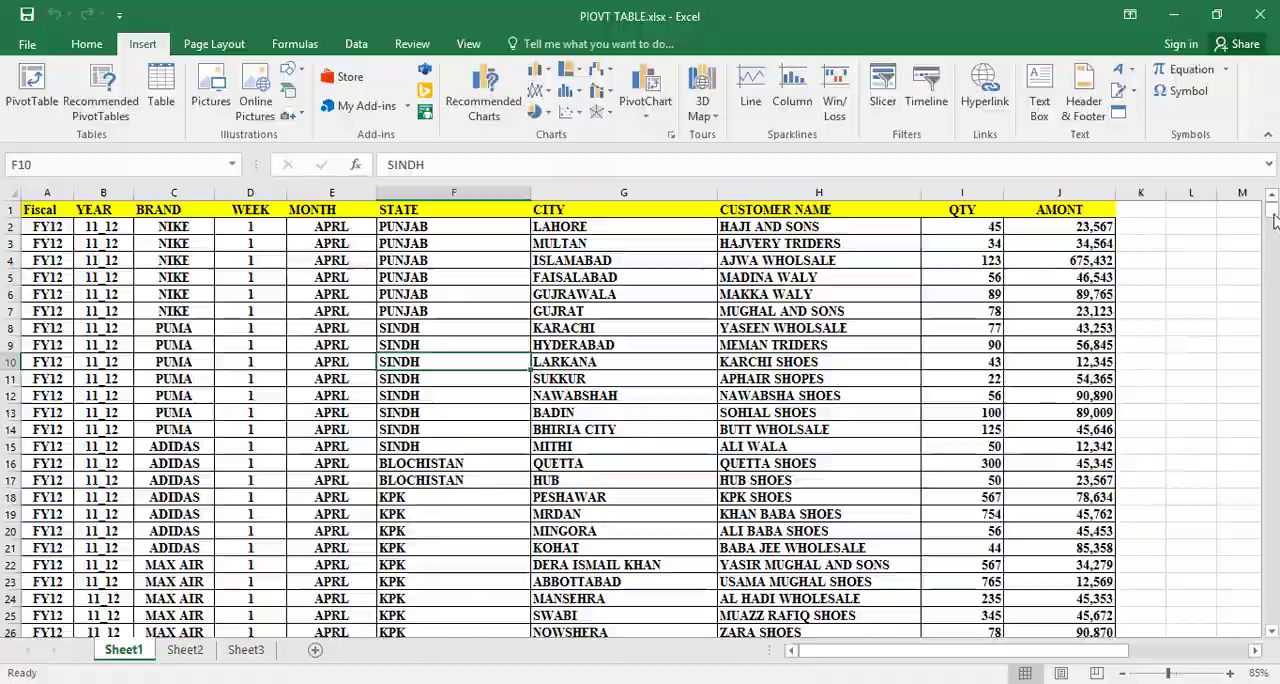
pyautogui.moveTo(1271, 212)
pyautogui.mouseDown()
pyautogui.moveTo(1272, 446)
pyautogui.moveTo(1272, 212)
pyautogui.mouseUp()
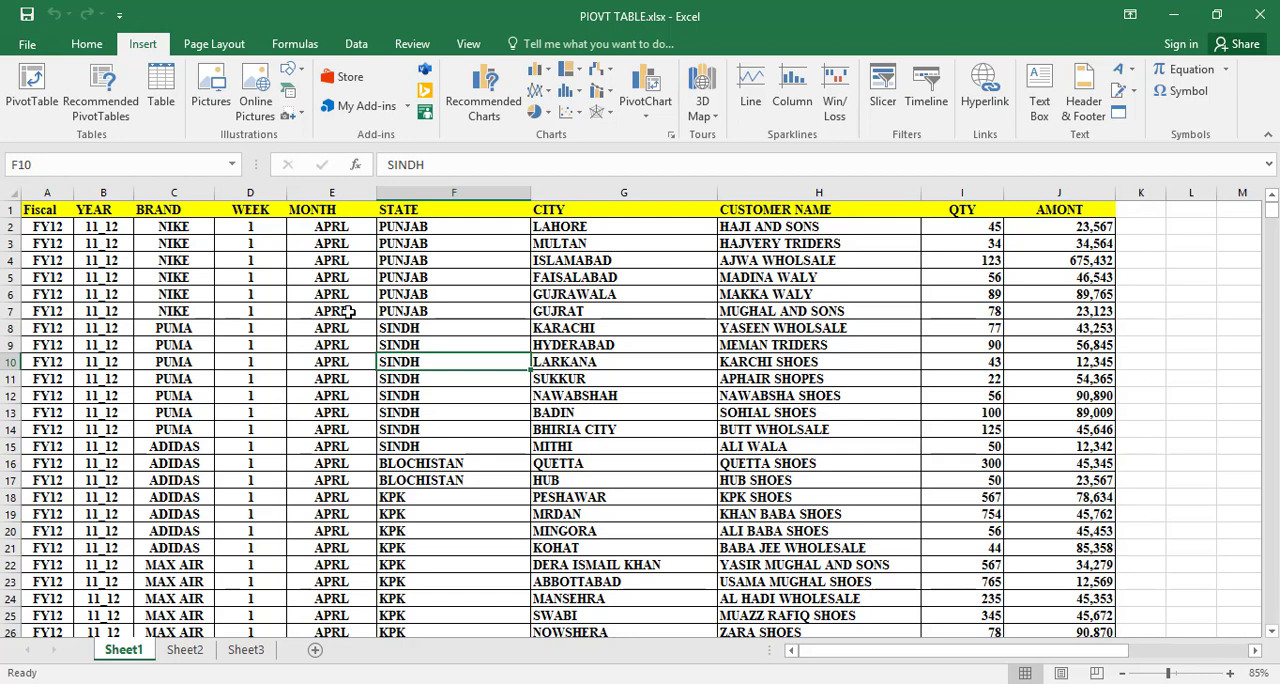
pyautogui.click(415, 282)
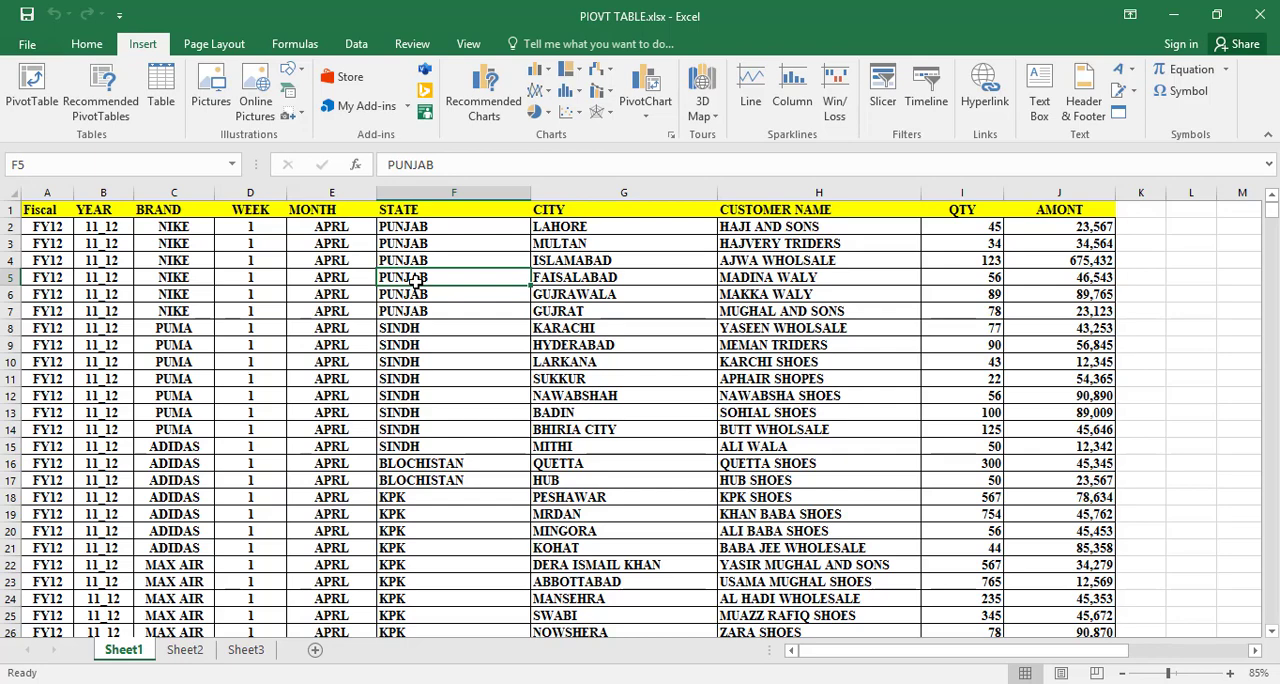
pyautogui.moveTo(44, 212); pyautogui.dragTo(836, 594)
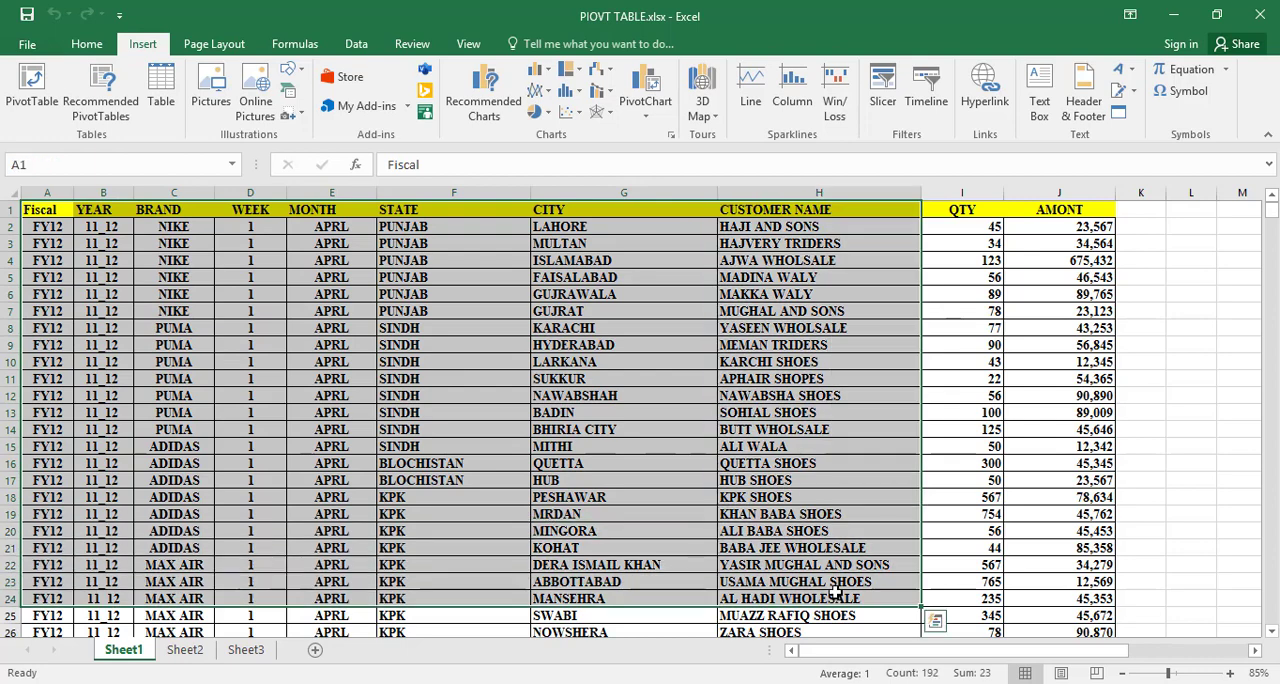
pyautogui.click(451, 294)
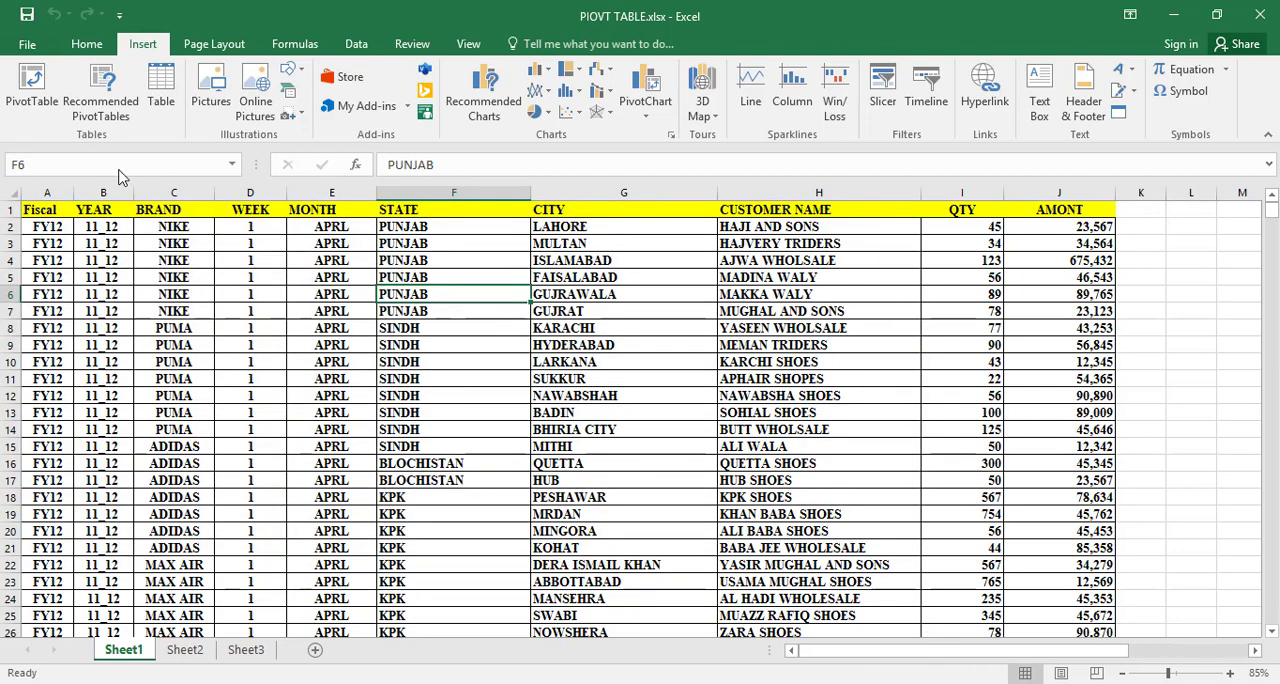
pyautogui.click(27, 102)
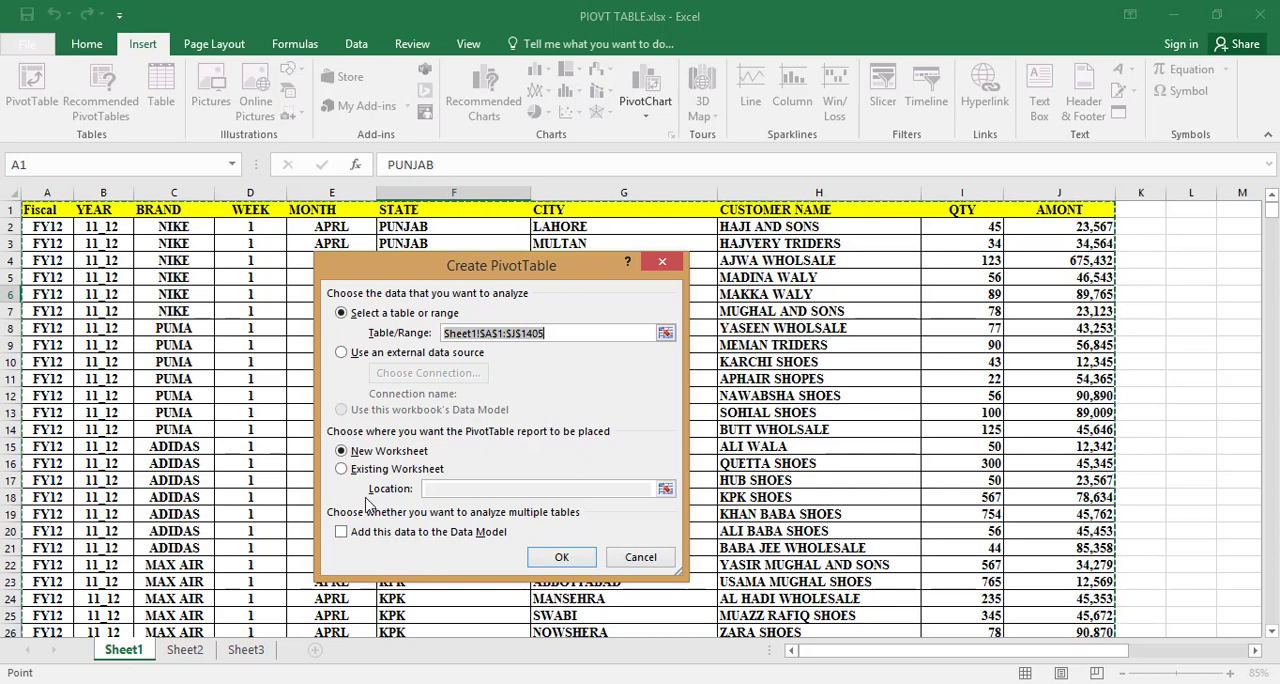
pyautogui.click(341, 469)
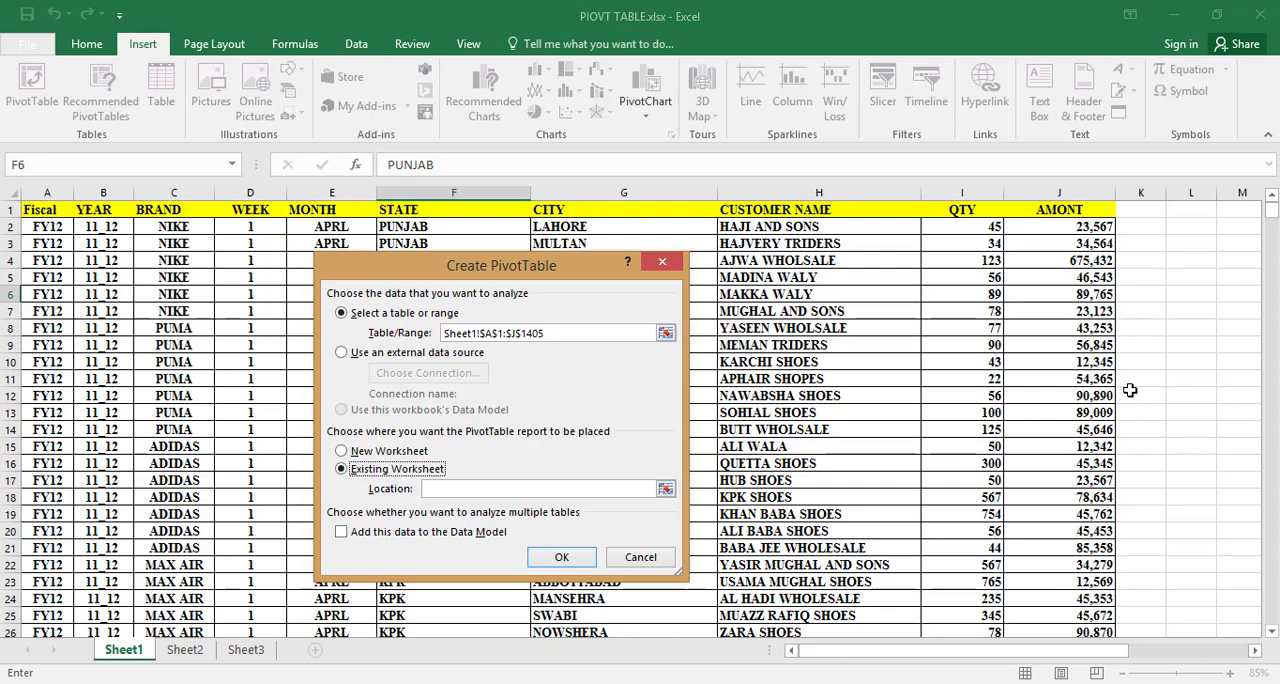
pyautogui.click(1173, 357)
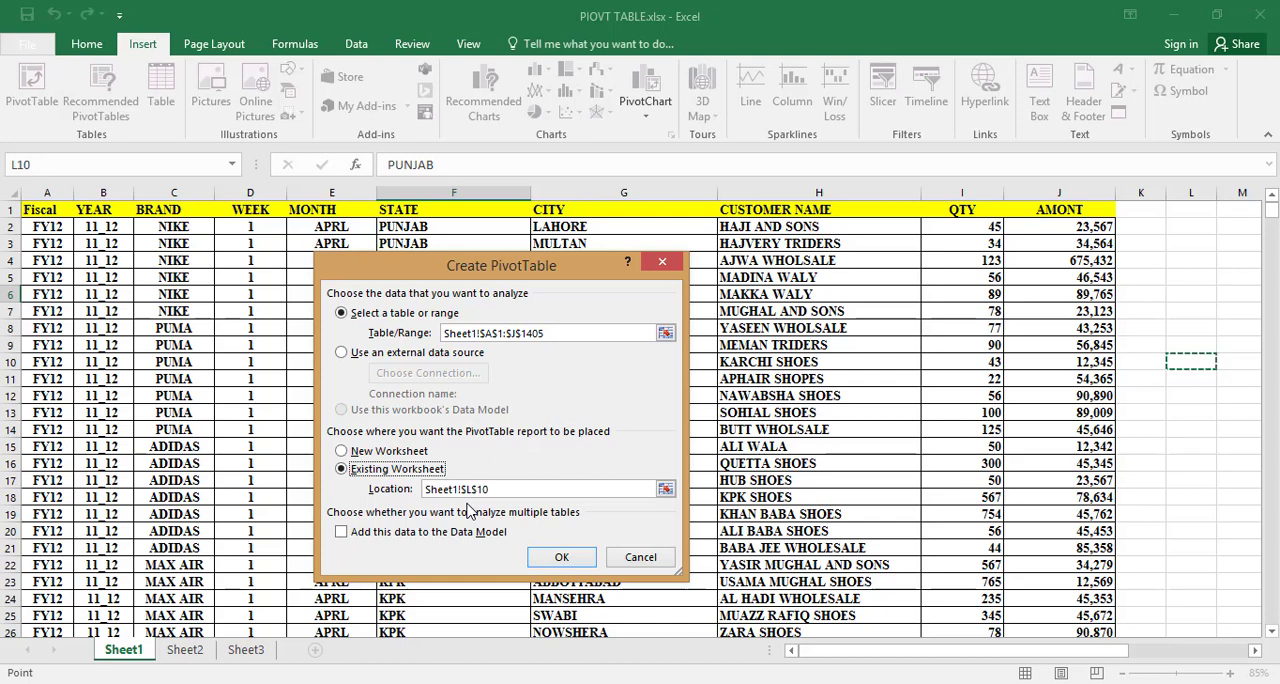
pyautogui.click(347, 453)
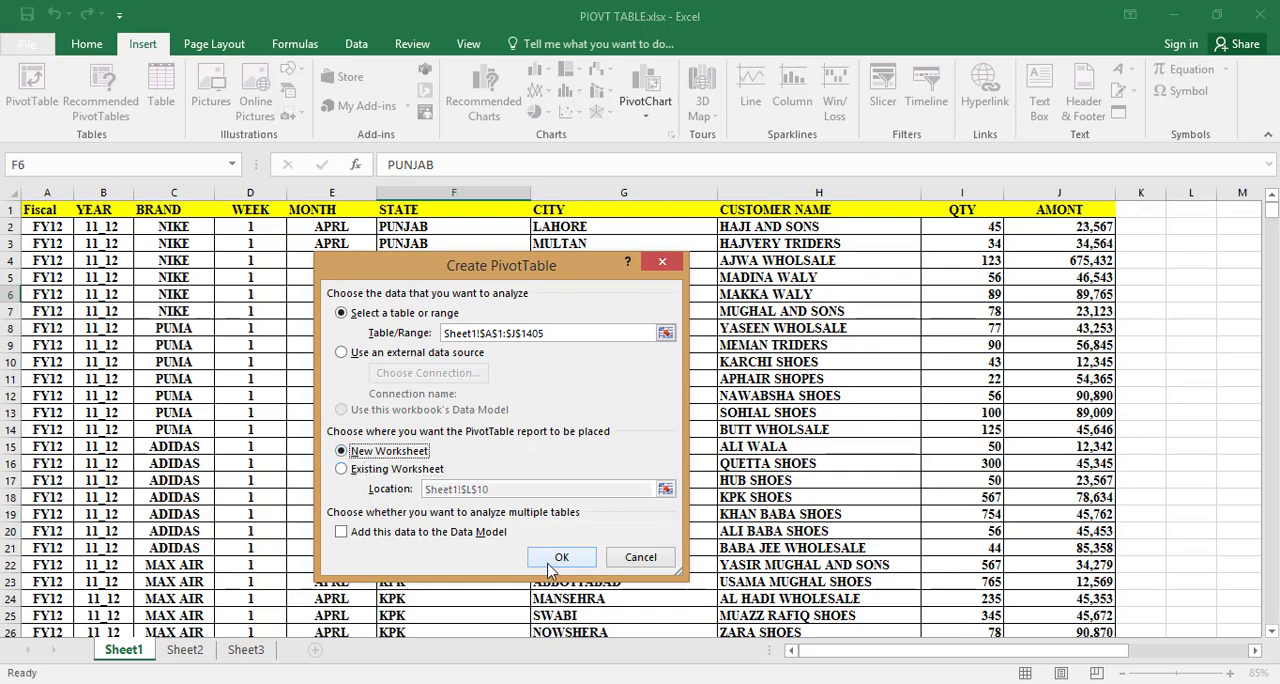
pyautogui.click(560, 557)
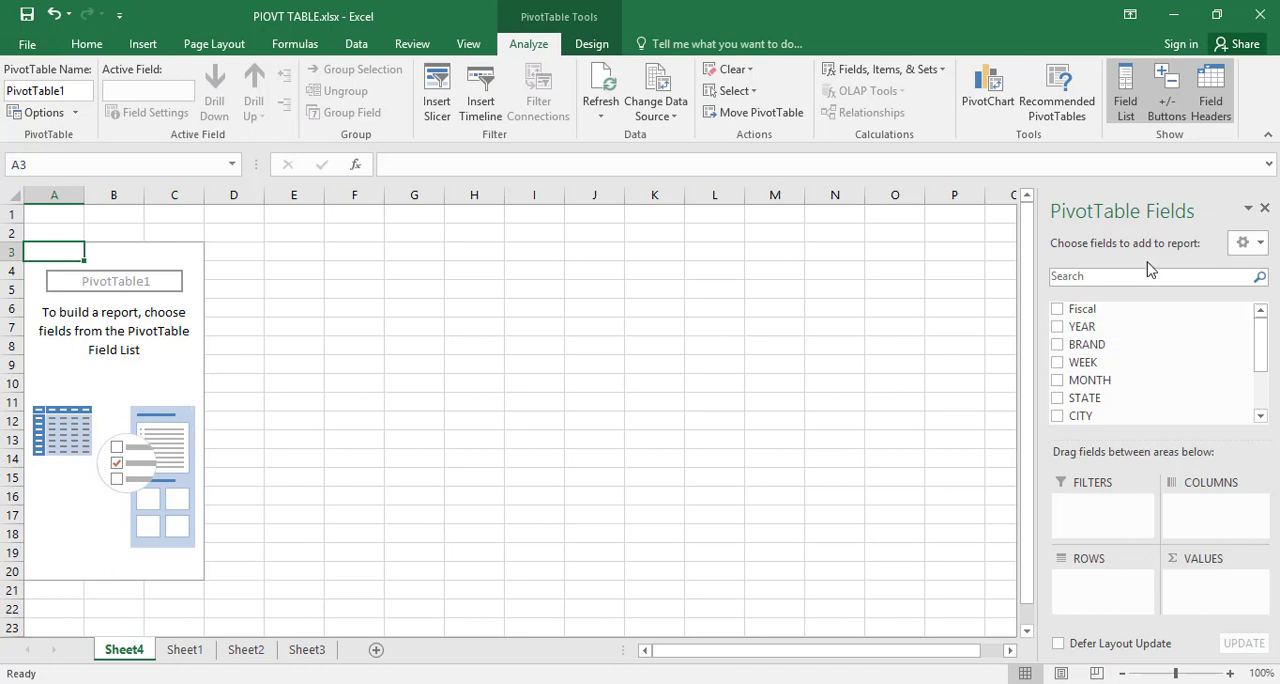
# Step: Compare the column headers of the source data on Sheet1 with the PivotTable's list of available fields
pyautogui.moveTo(1115, 418); pyautogui.dragTo(389, 514)
pyautogui.click(190, 654)
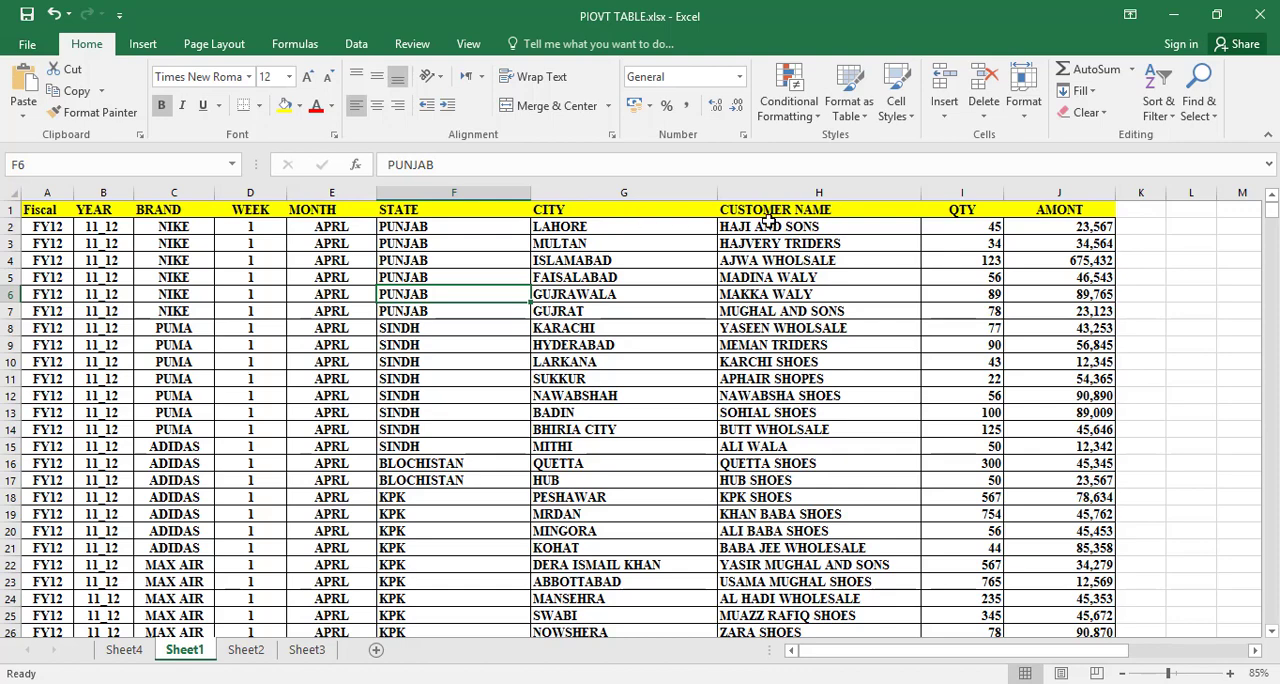
pyautogui.click(118, 650)
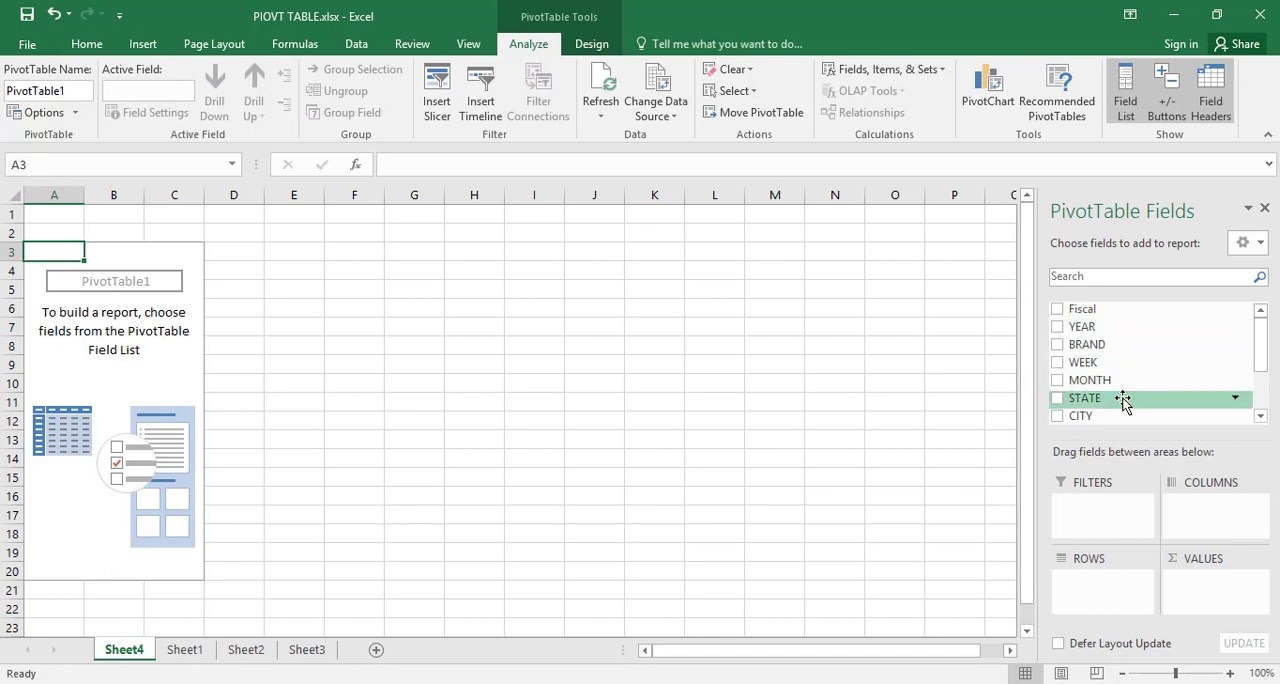
pyautogui.moveTo(1266, 372); pyautogui.dragTo(1266, 410)
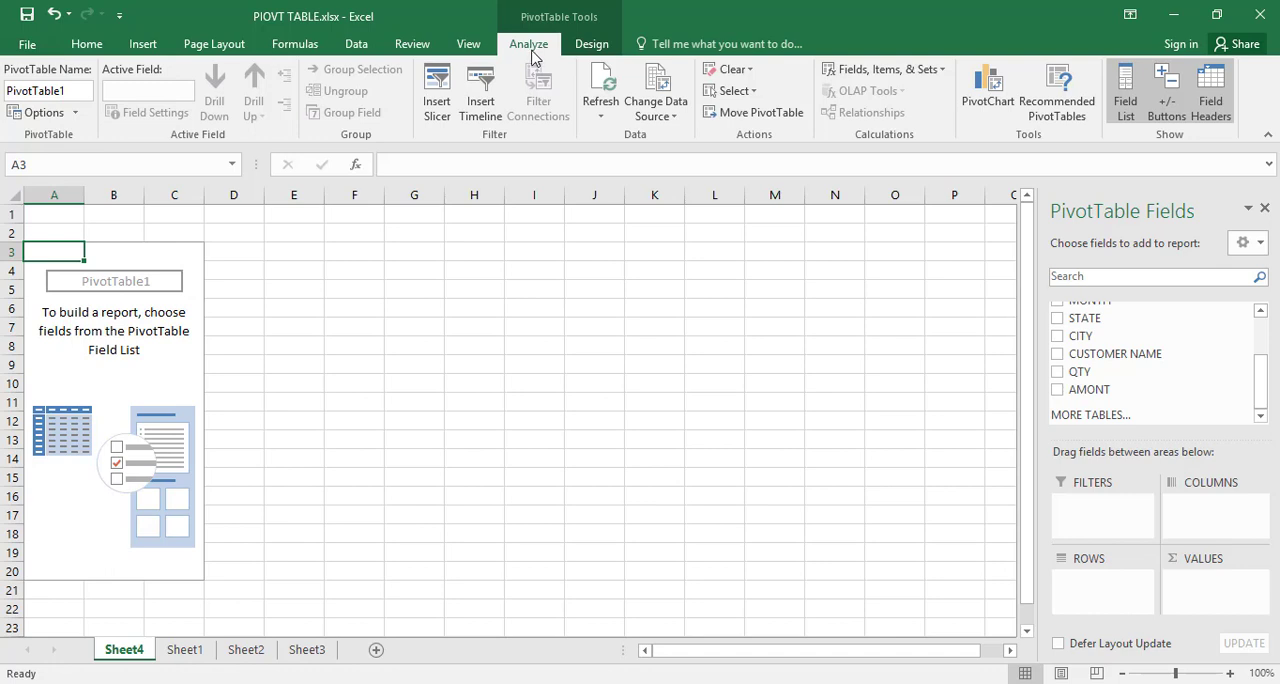
# Step: Try toggling the PivotTable field list by deselecting and reselecting the empty report, and by closing and reopening the list
pyautogui.click(583, 50)
pyautogui.click(541, 50)
pyautogui.click(172, 272)
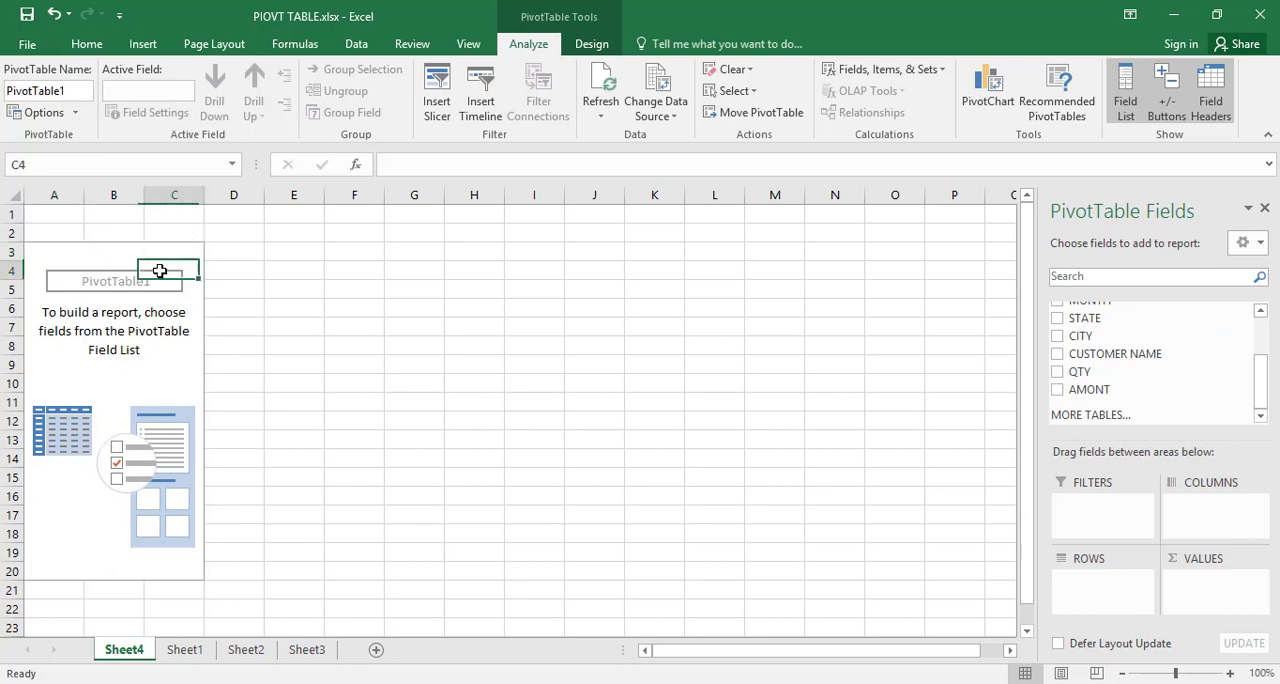
pyautogui.click(312, 307)
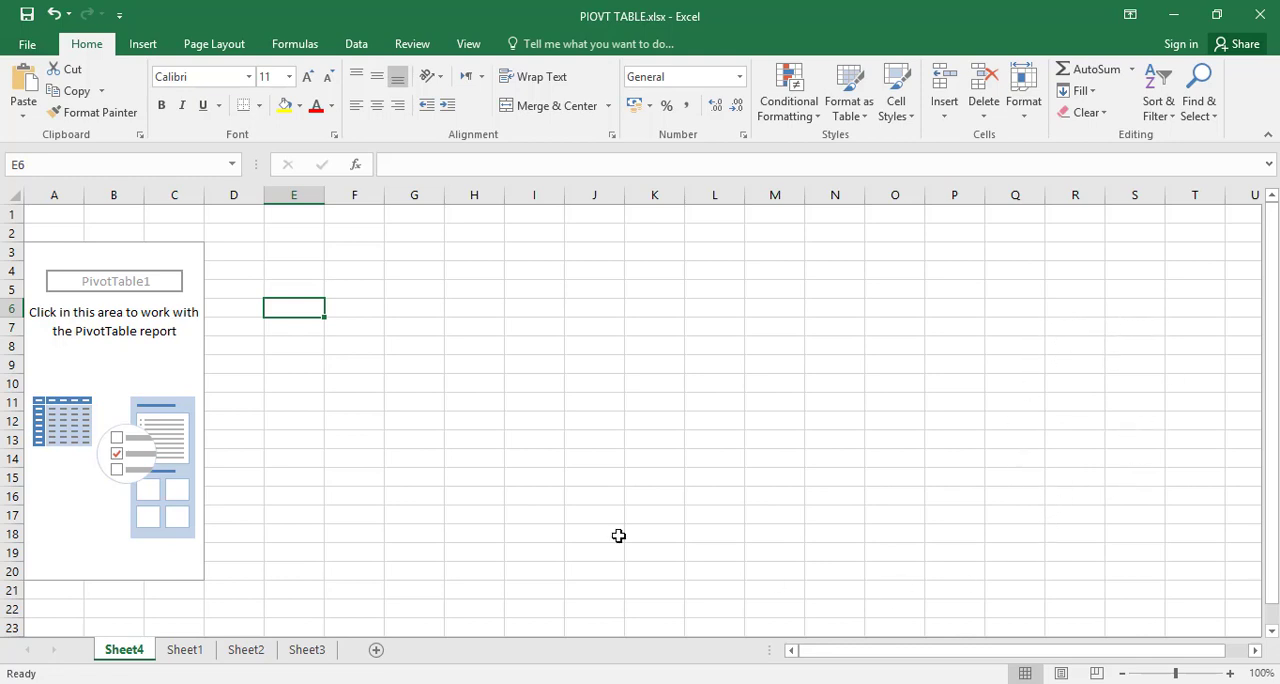
pyautogui.click(64, 255)
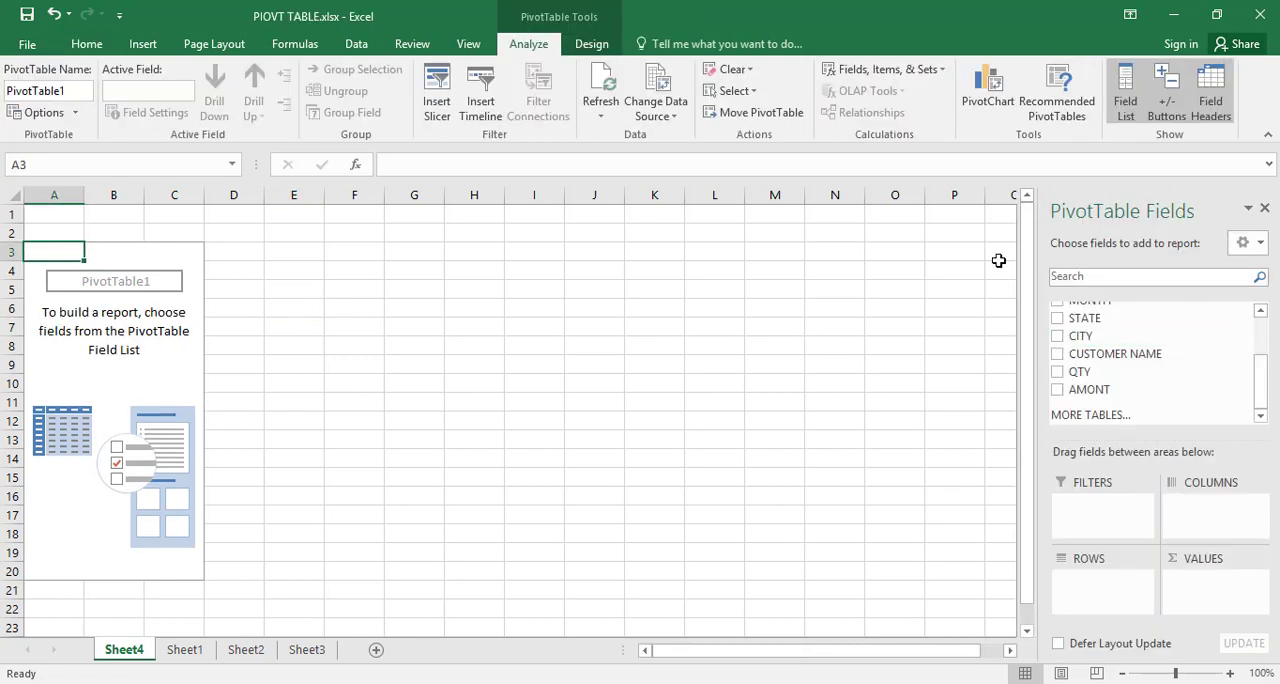
pyautogui.click(1265, 210)
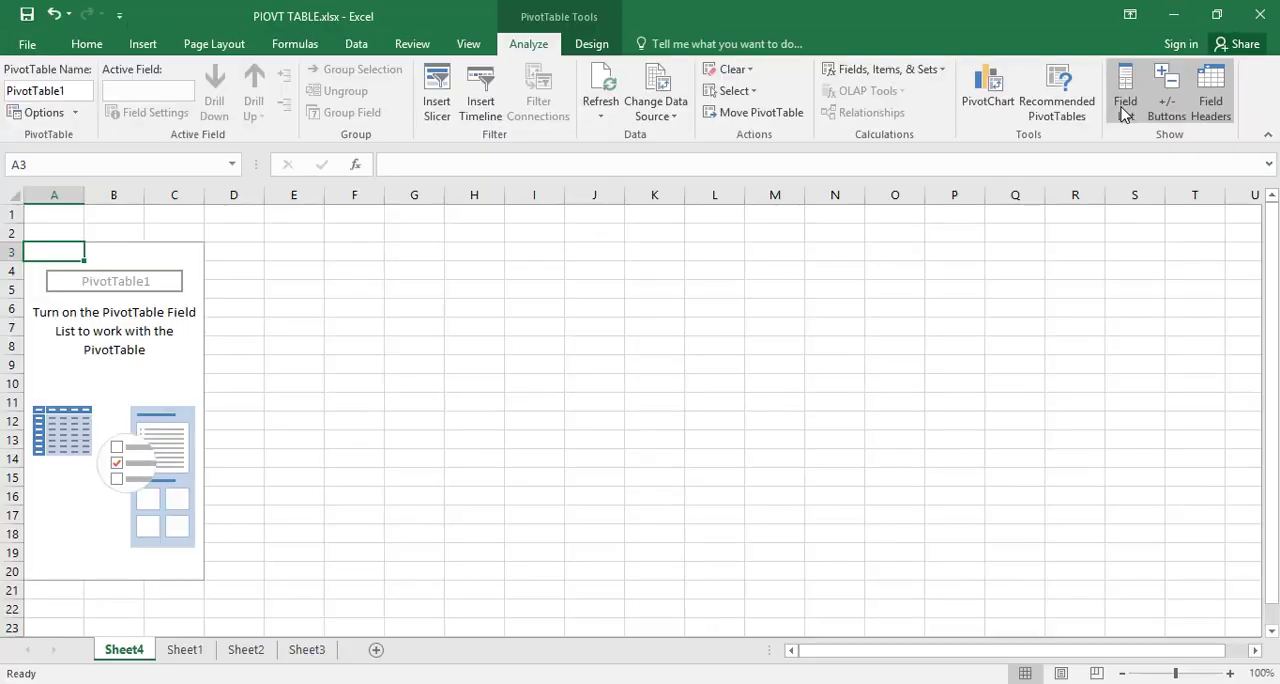
pyautogui.click(1124, 110)
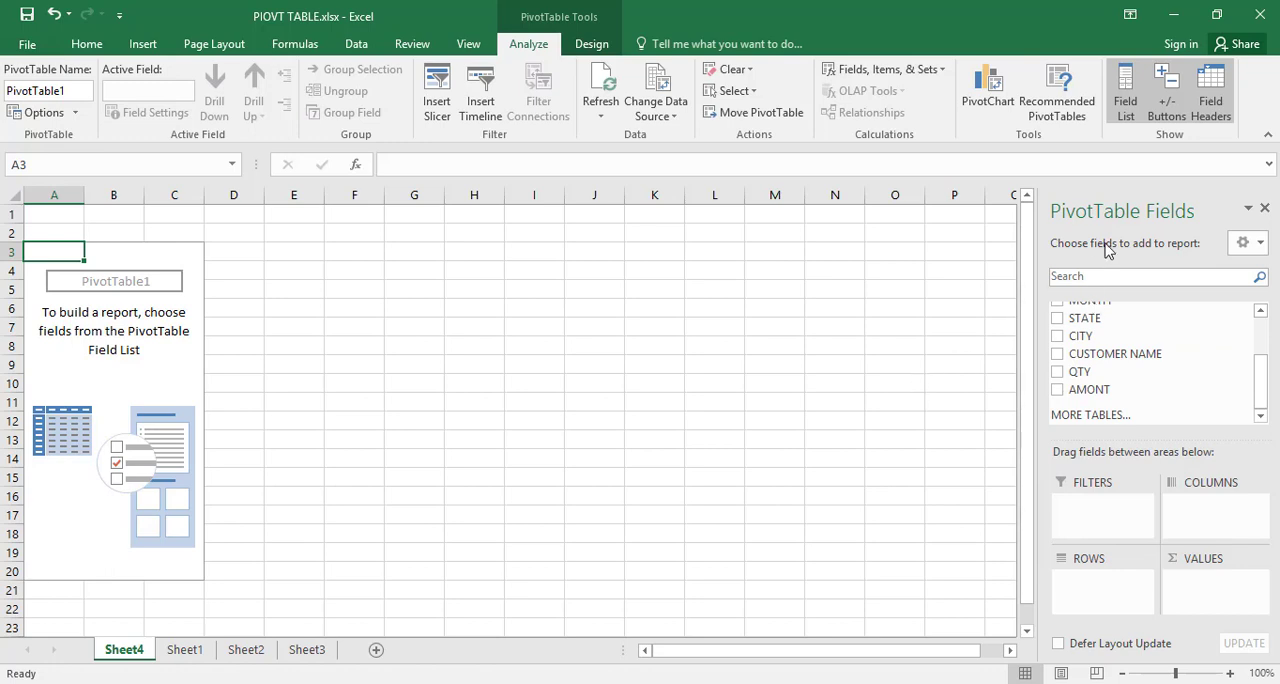
# Step: Try the side-by-side and fields-only layouts for the PivotTable field list, and restore the stacked fields and areas layout
pyautogui.click(1261, 247)
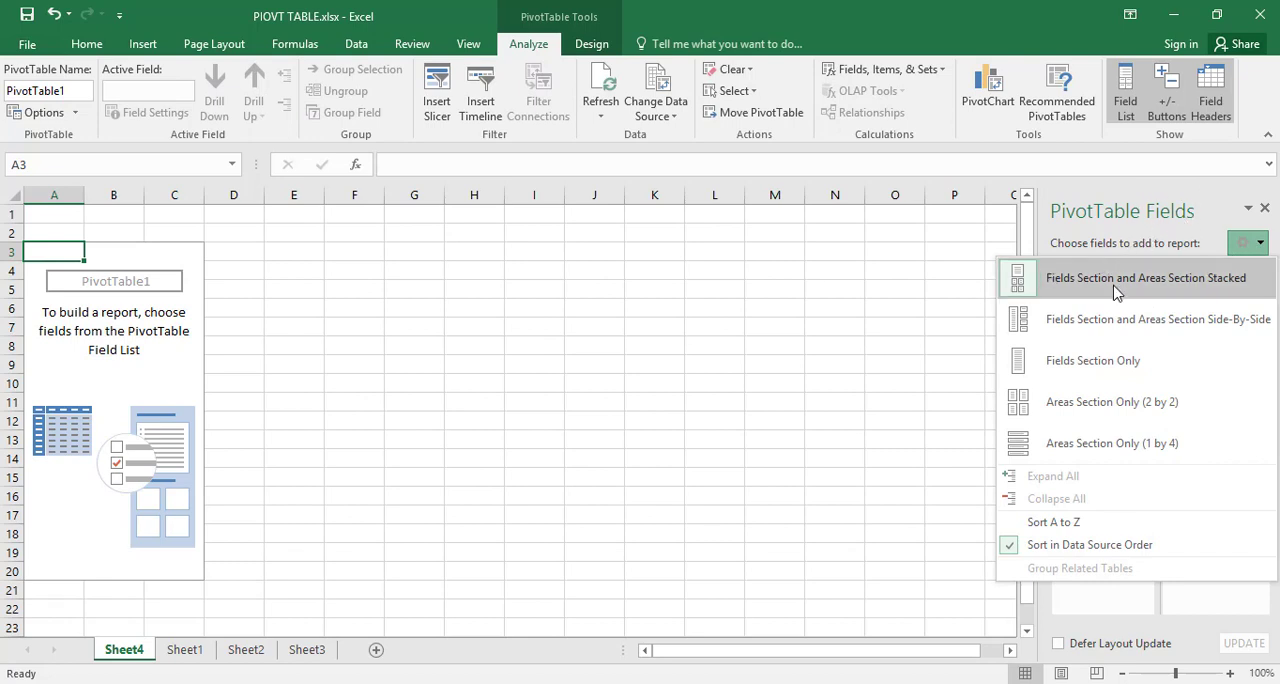
pyautogui.click(1072, 334)
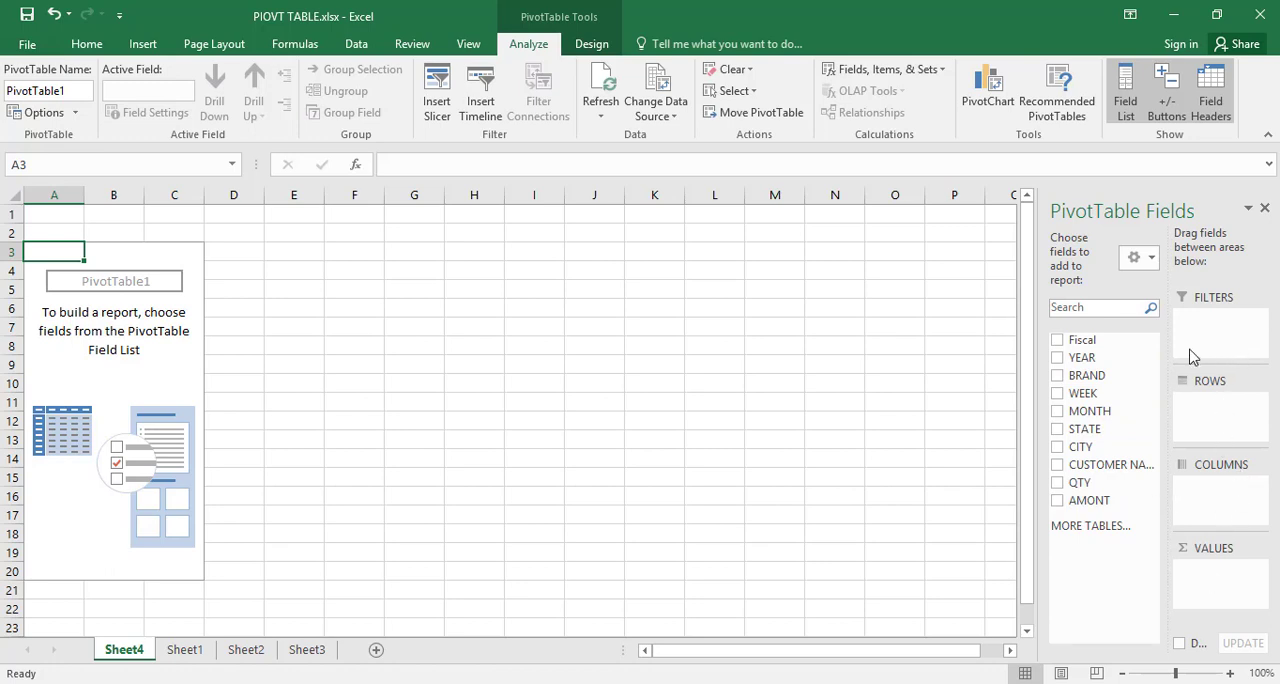
pyautogui.click(1152, 258)
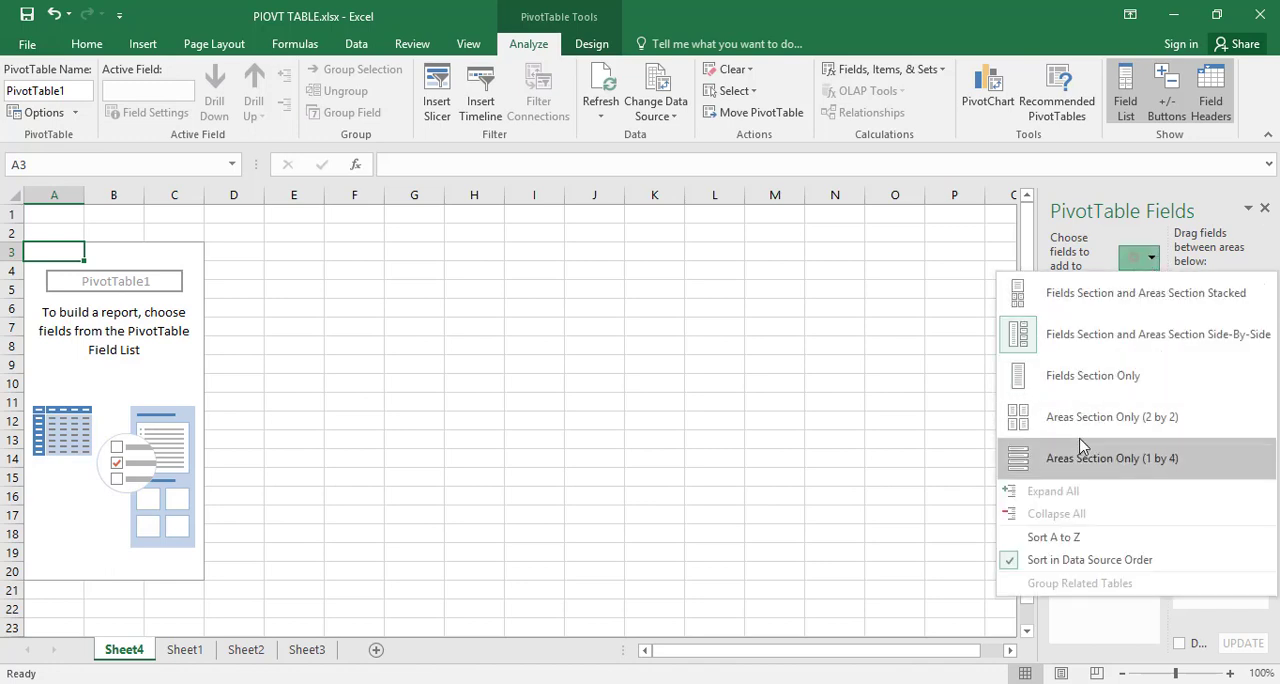
pyautogui.click(1105, 388)
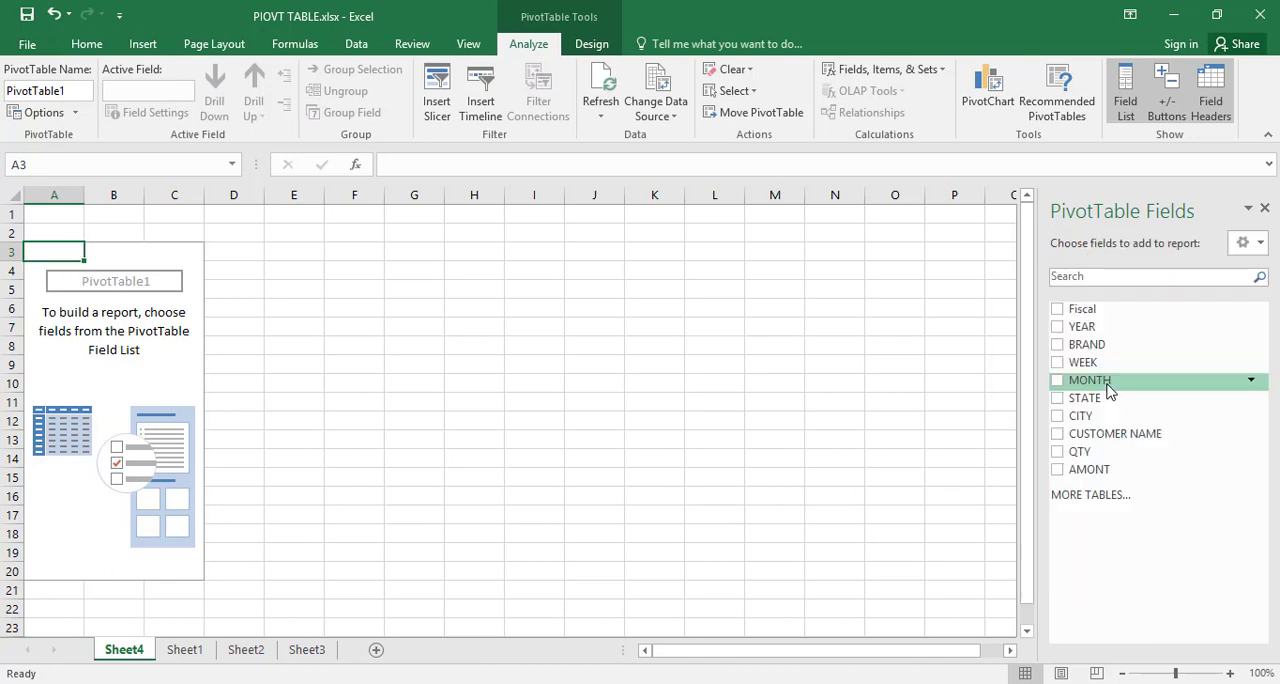
pyautogui.click(1252, 242)
pyautogui.click(1157, 281)
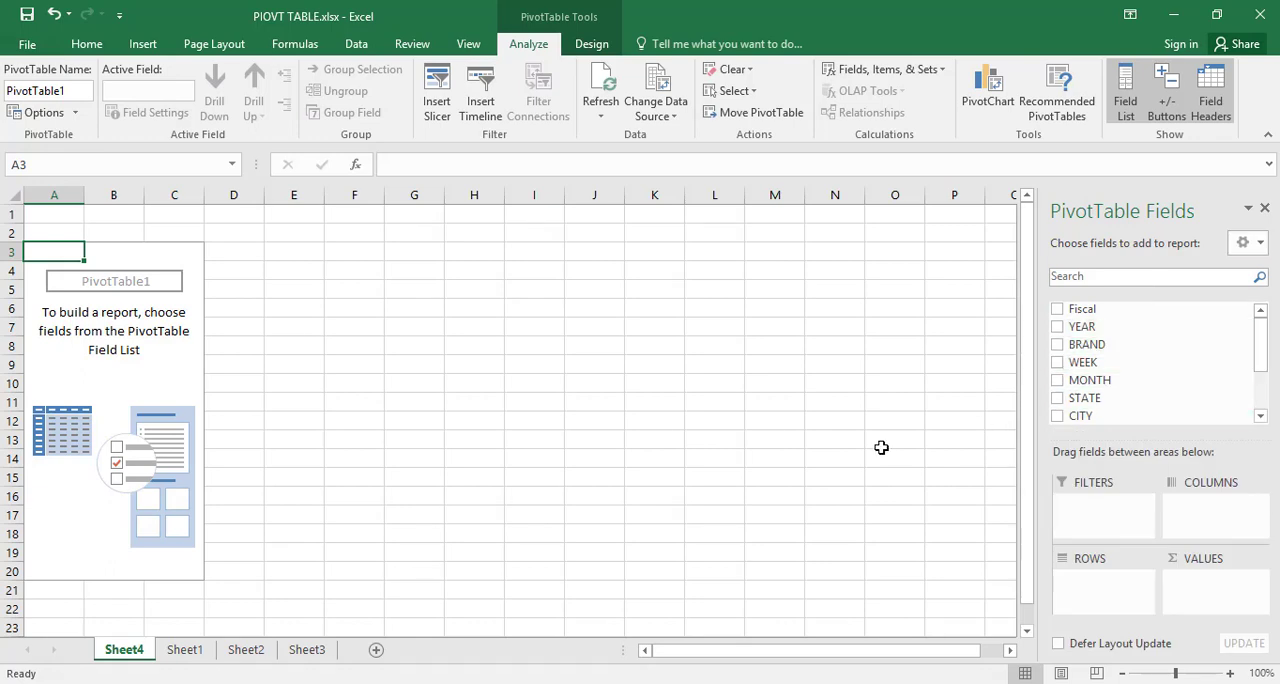
# Step: Add the BRAND field to the PivotTable's rows, trying it in the columns area before moving it back to rows
pyautogui.click(184, 649)
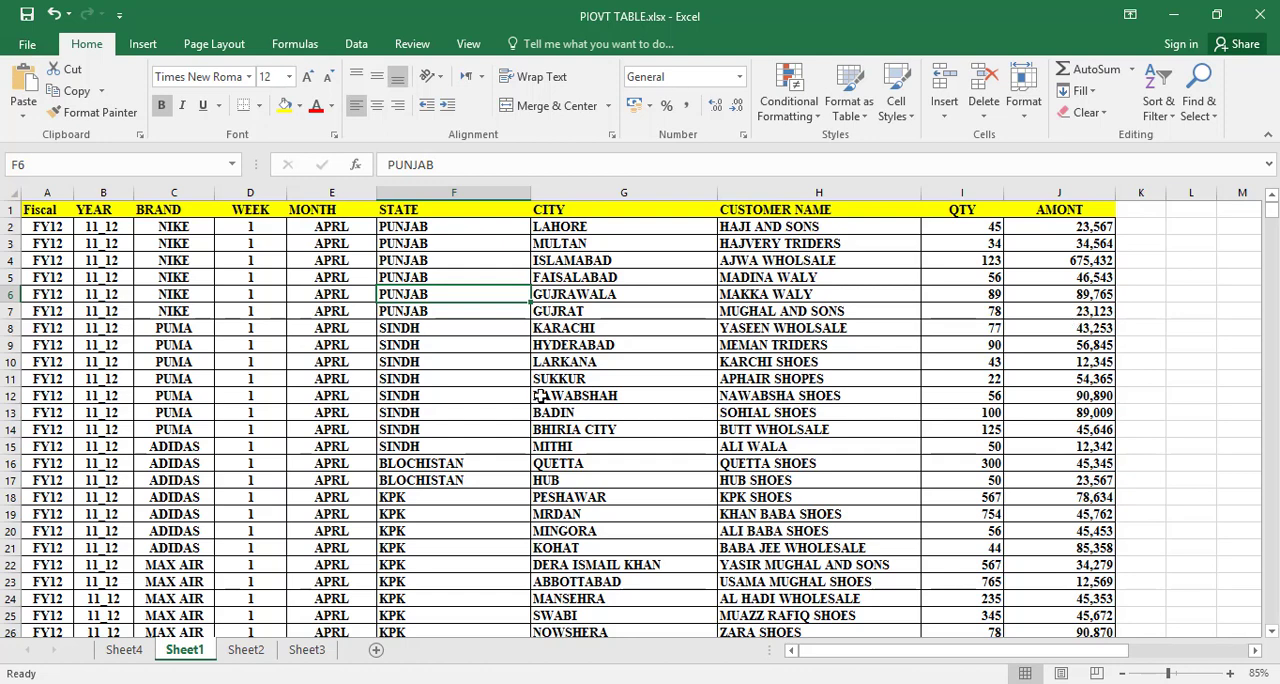
pyautogui.click(124, 650)
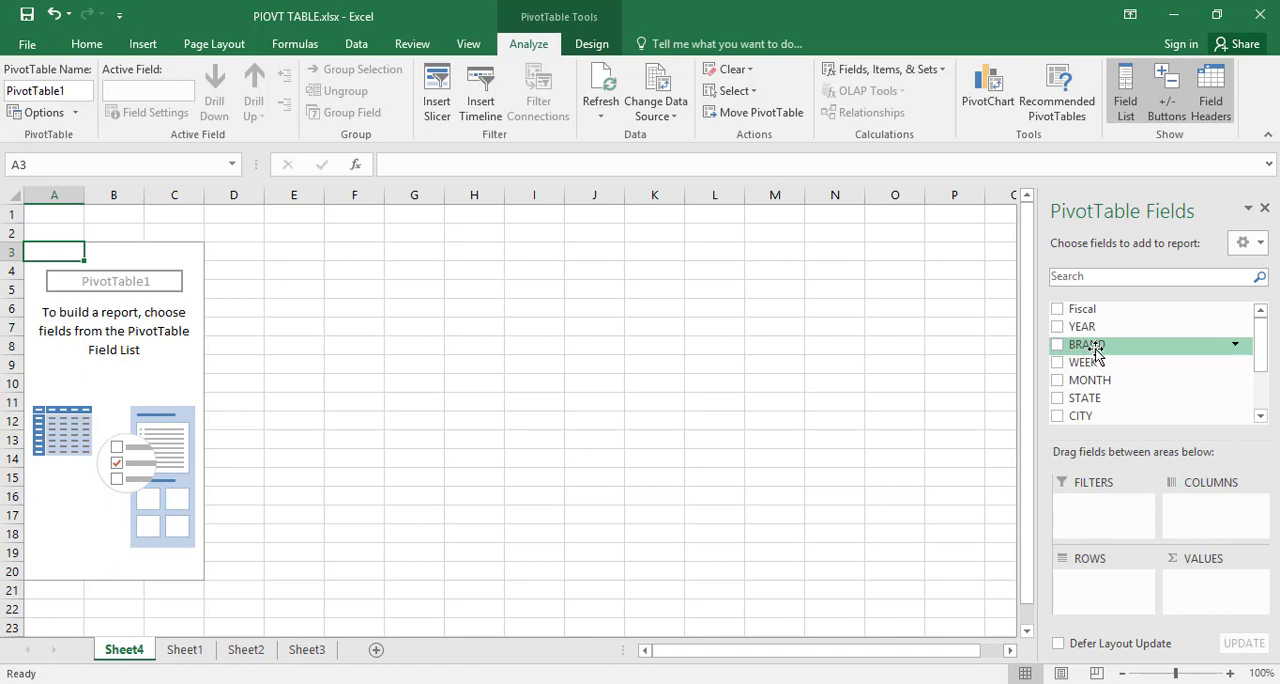
pyautogui.moveTo(1085, 350); pyautogui.dragTo(1108, 597)
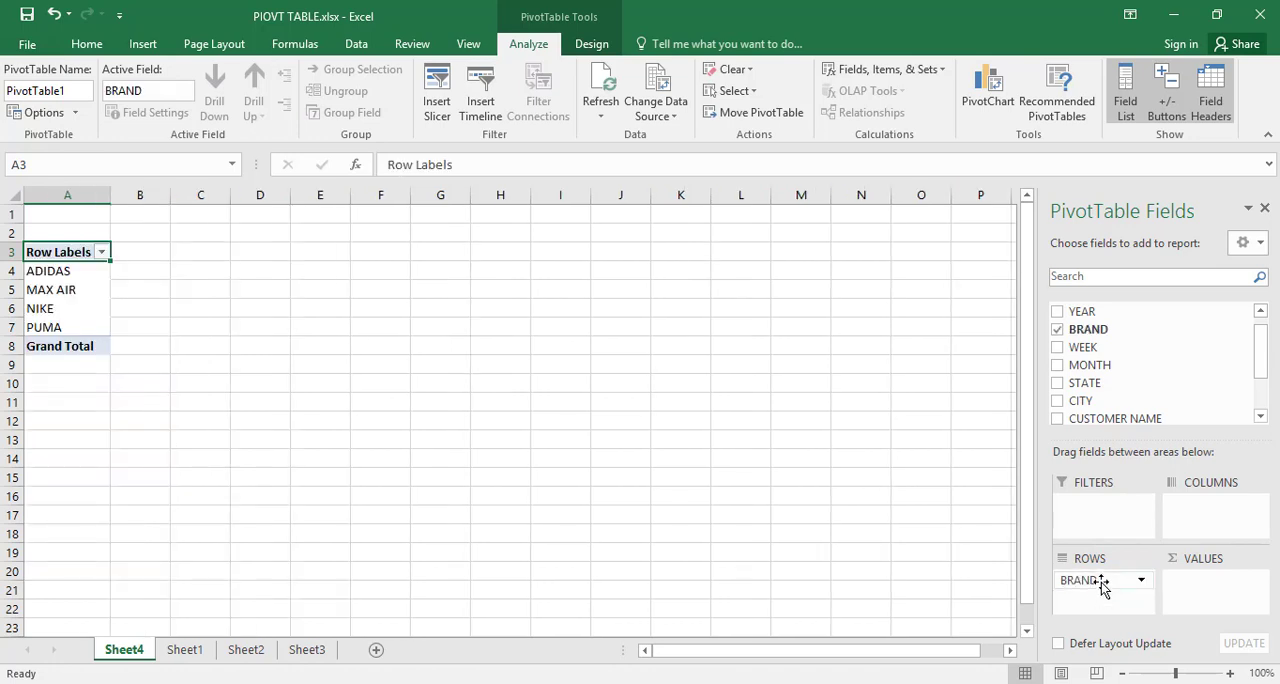
pyautogui.moveTo(1101, 587); pyautogui.dragTo(1203, 528)
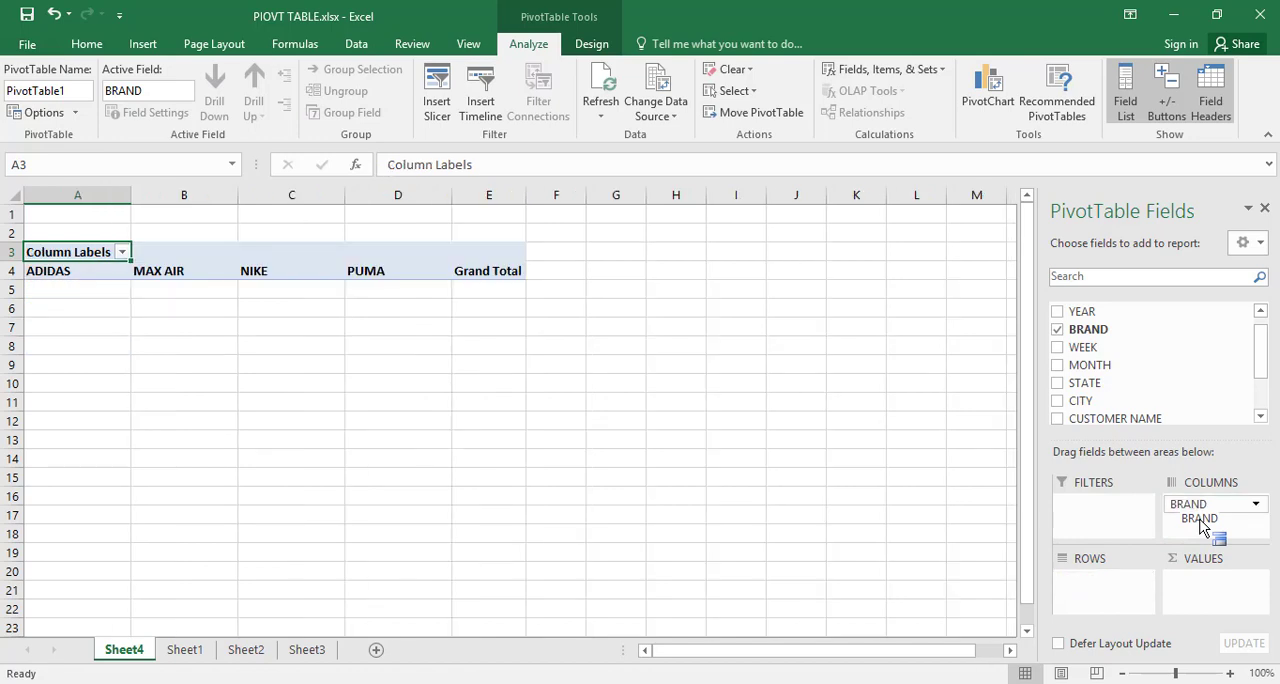
pyautogui.moveTo(1208, 505); pyautogui.dragTo(1113, 603)
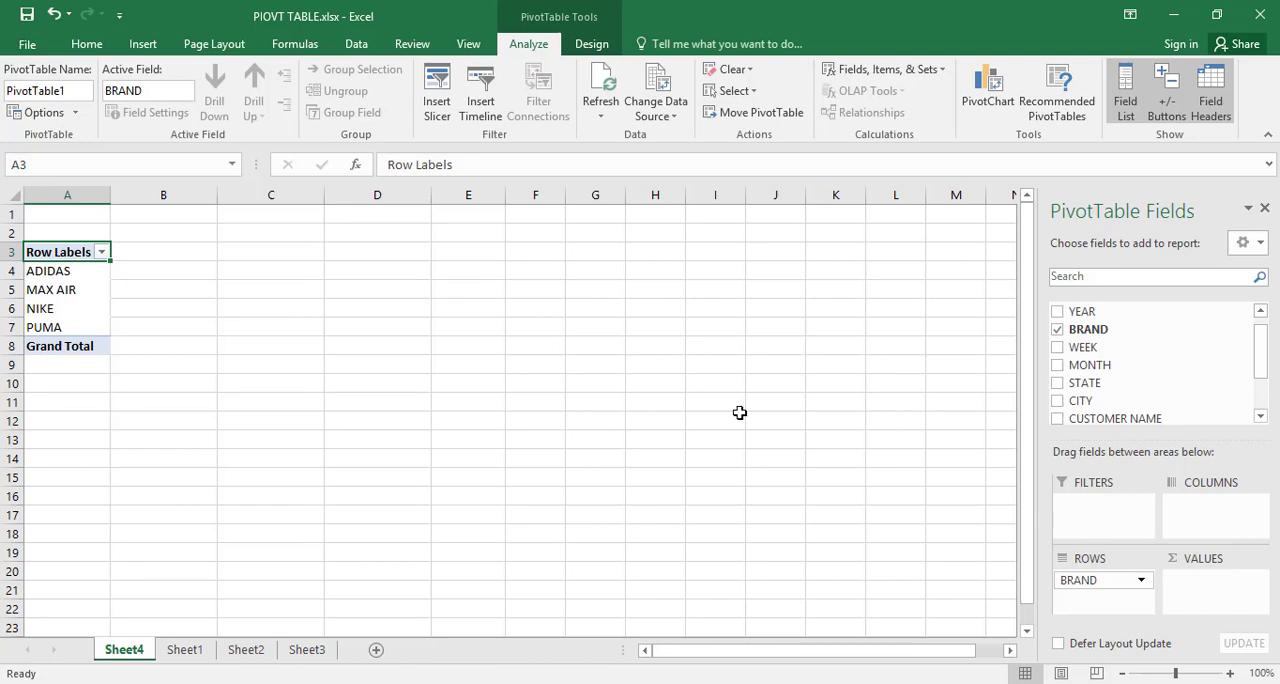
# Step: Add the AMONT field to the PivotTable's values area to sum the amounts for each brand
pyautogui.moveTo(1263, 349); pyautogui.dragTo(1263, 392)
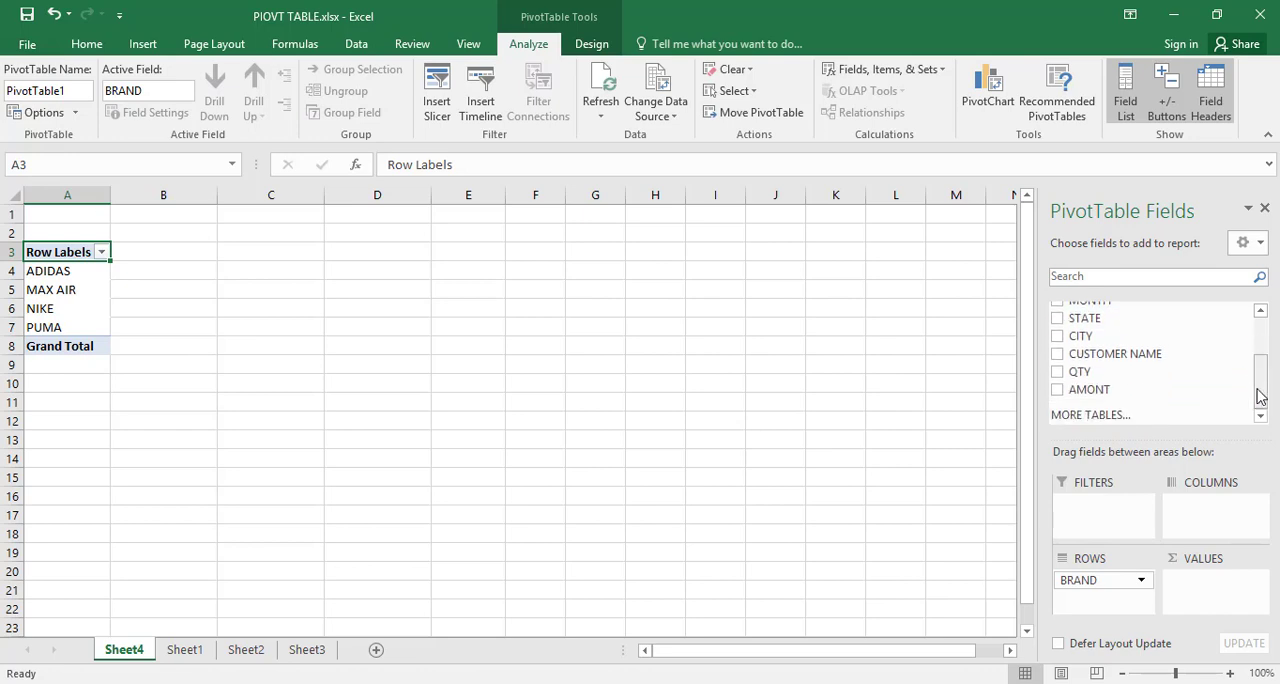
pyautogui.moveTo(1132, 392); pyautogui.dragTo(1205, 588)
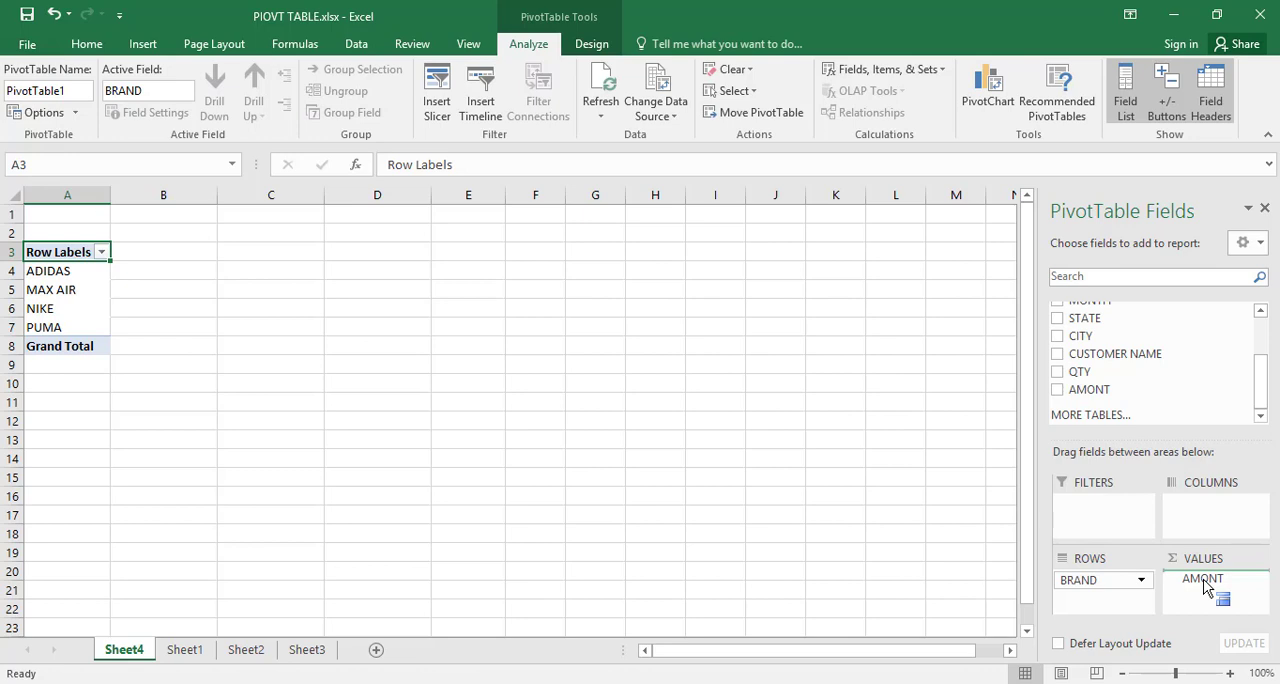
pyautogui.moveTo(1206, 588); pyautogui.dragTo(1218, 593)
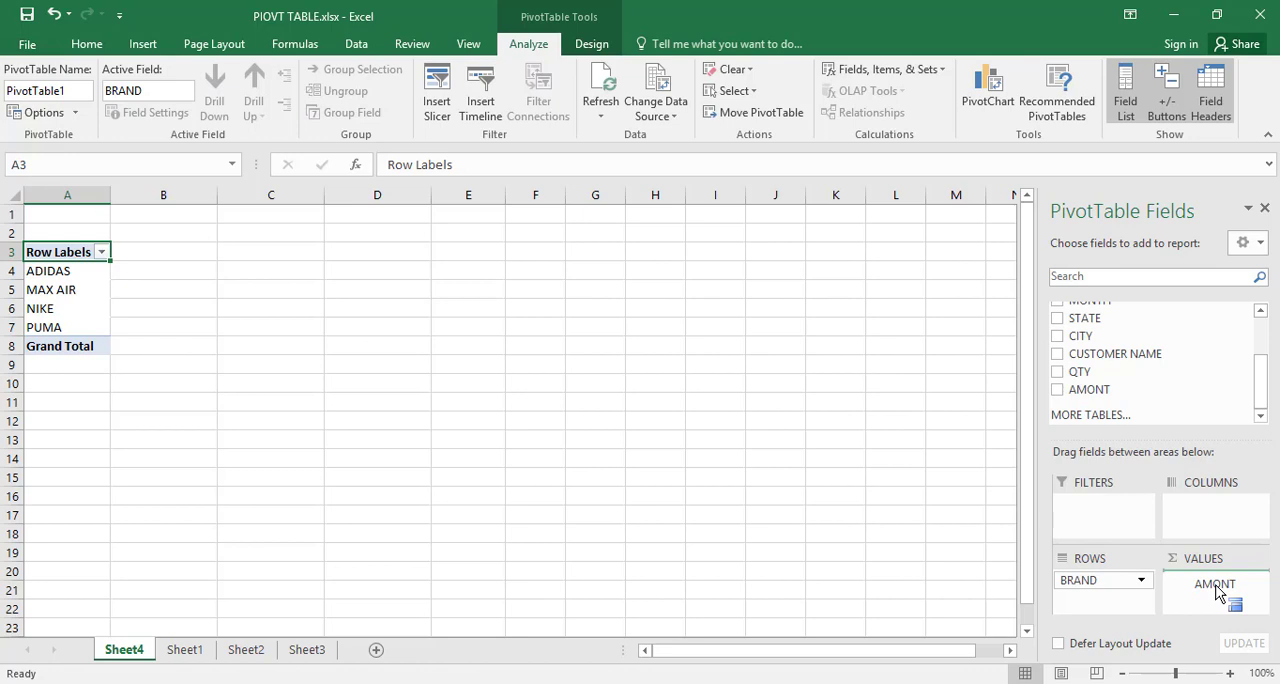
pyautogui.moveTo(1218, 593); pyautogui.dragTo(1218, 593)
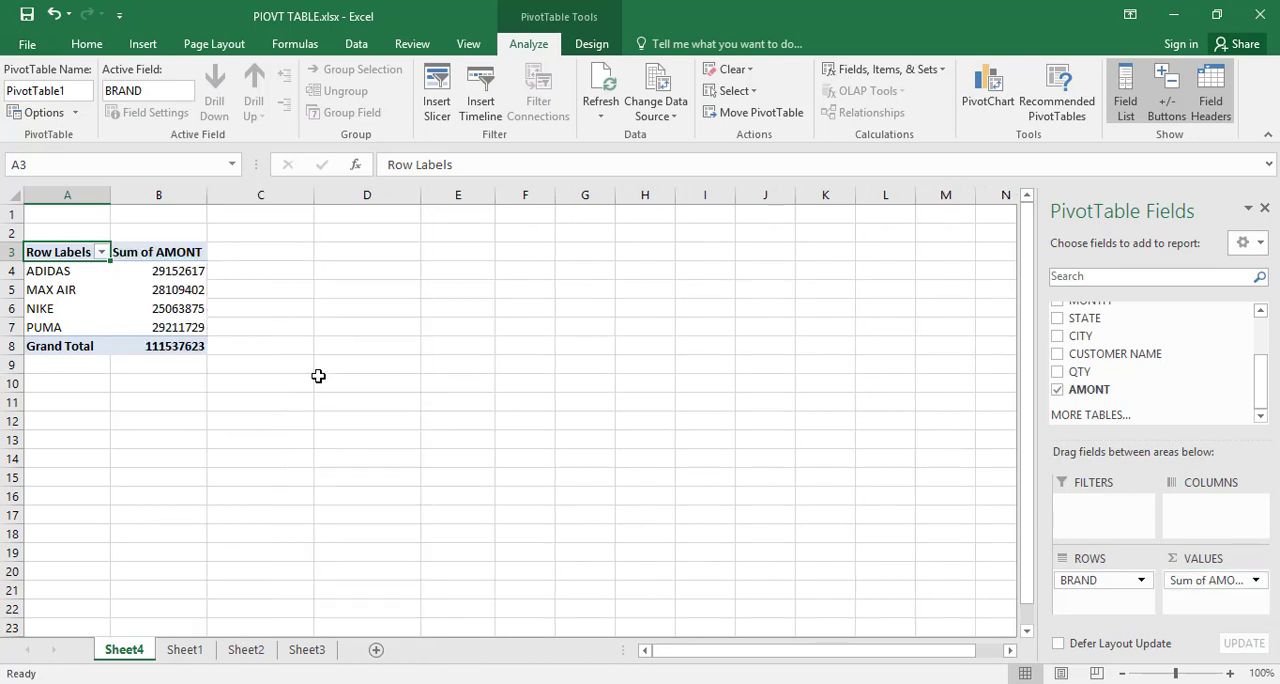
# Step: Examine the summed amounts per brand in the PivotTable at 120% zoom and return to the source data on Sheet1
pyautogui.click(1233, 674)
pyautogui.click(1233, 674)
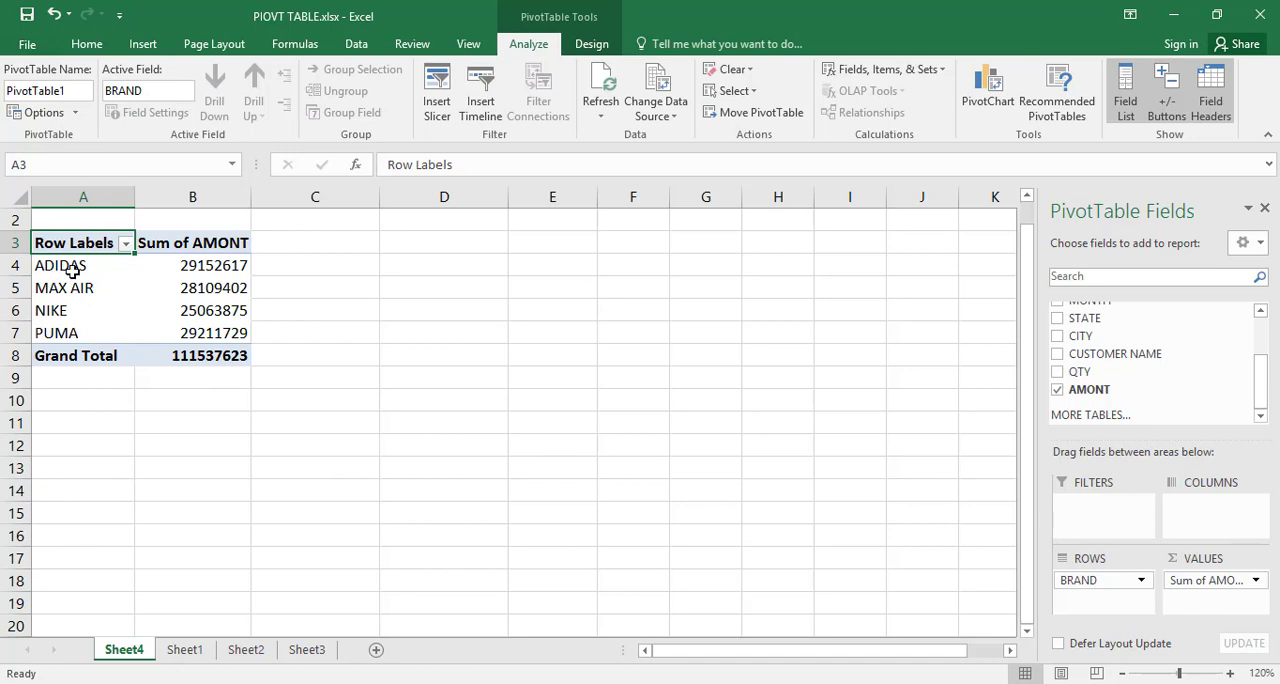
pyautogui.moveTo(186, 270)
pyautogui.click(184, 650)
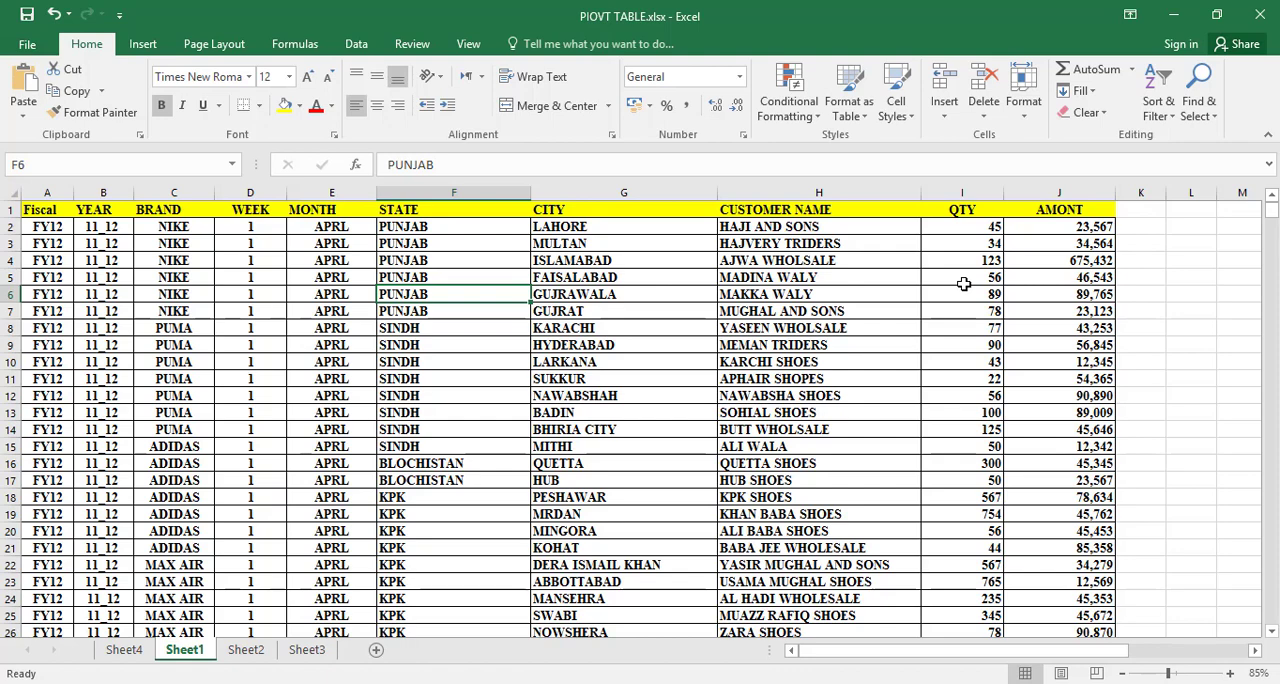
# Step: Try adding the QTY field to the Sheet4 PivotTable's values area beside AMONT, and remove it again
pyautogui.click(126, 650)
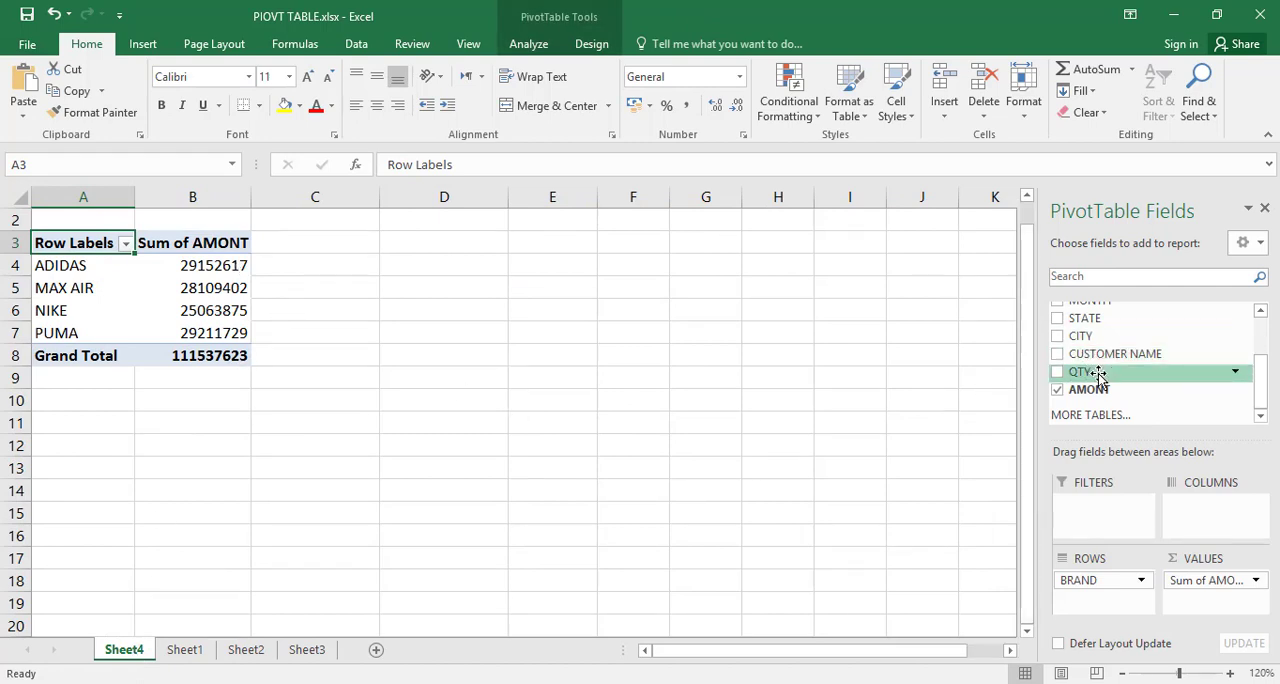
pyautogui.moveTo(1098, 374); pyautogui.dragTo(1228, 610)
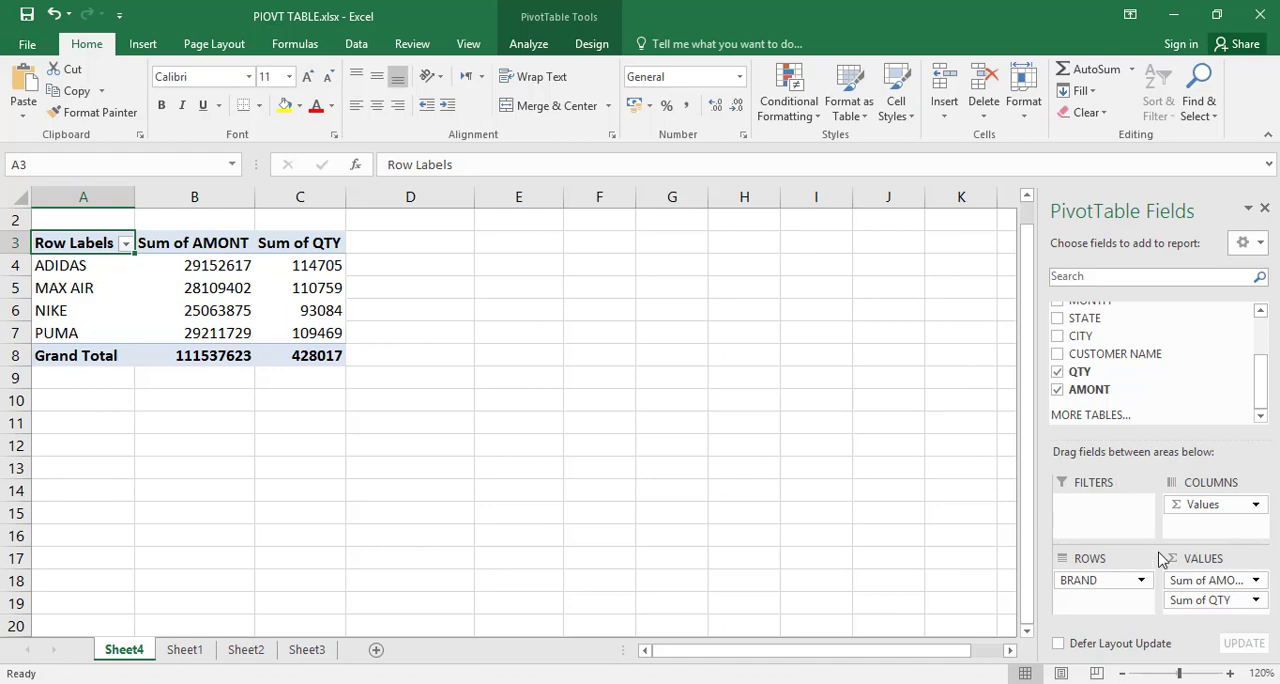
pyautogui.click(1058, 371)
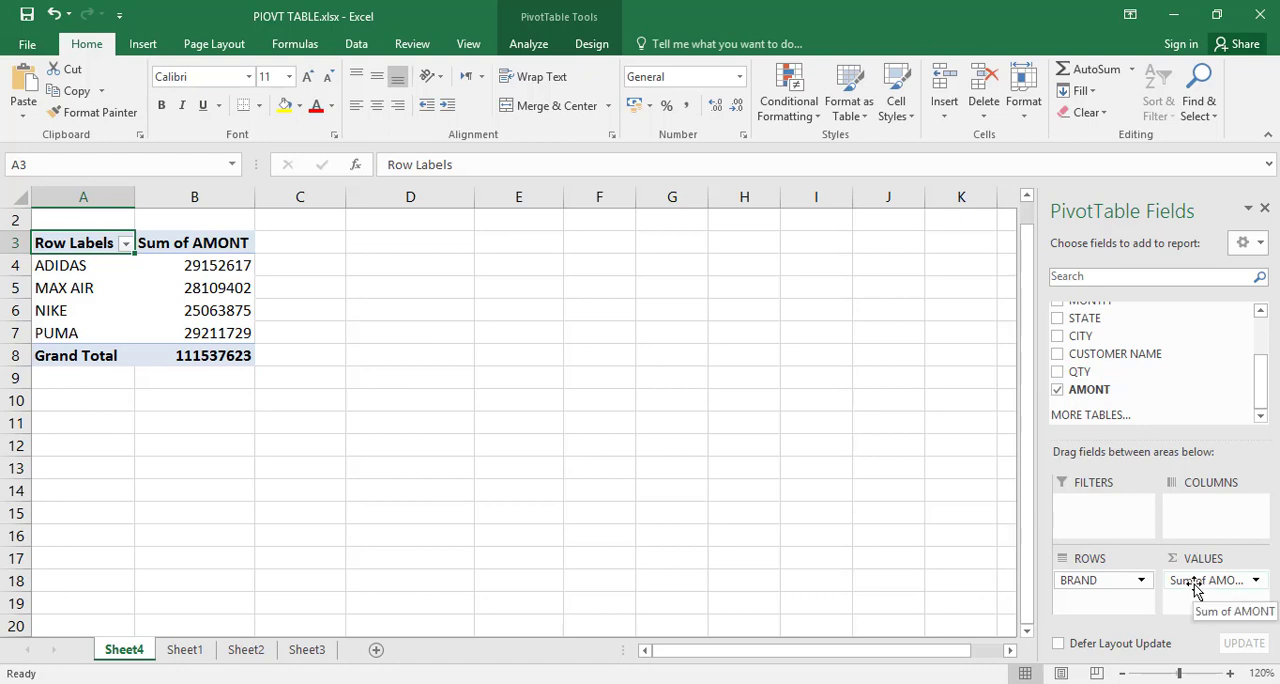
# Step: Remove the AMONT field from the PivotTable's values area and move the BRAND field from rows to columns
pyautogui.moveTo(1195, 588); pyautogui.dragTo(1140, 402)
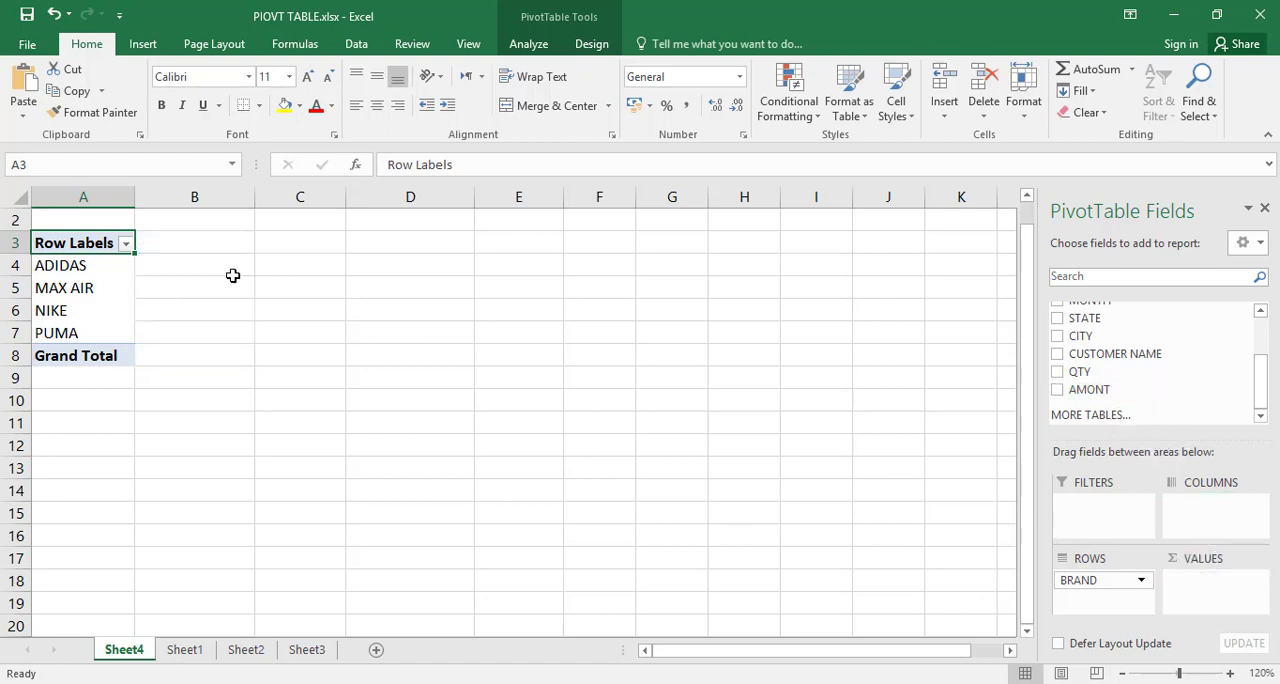
pyautogui.click(184, 649)
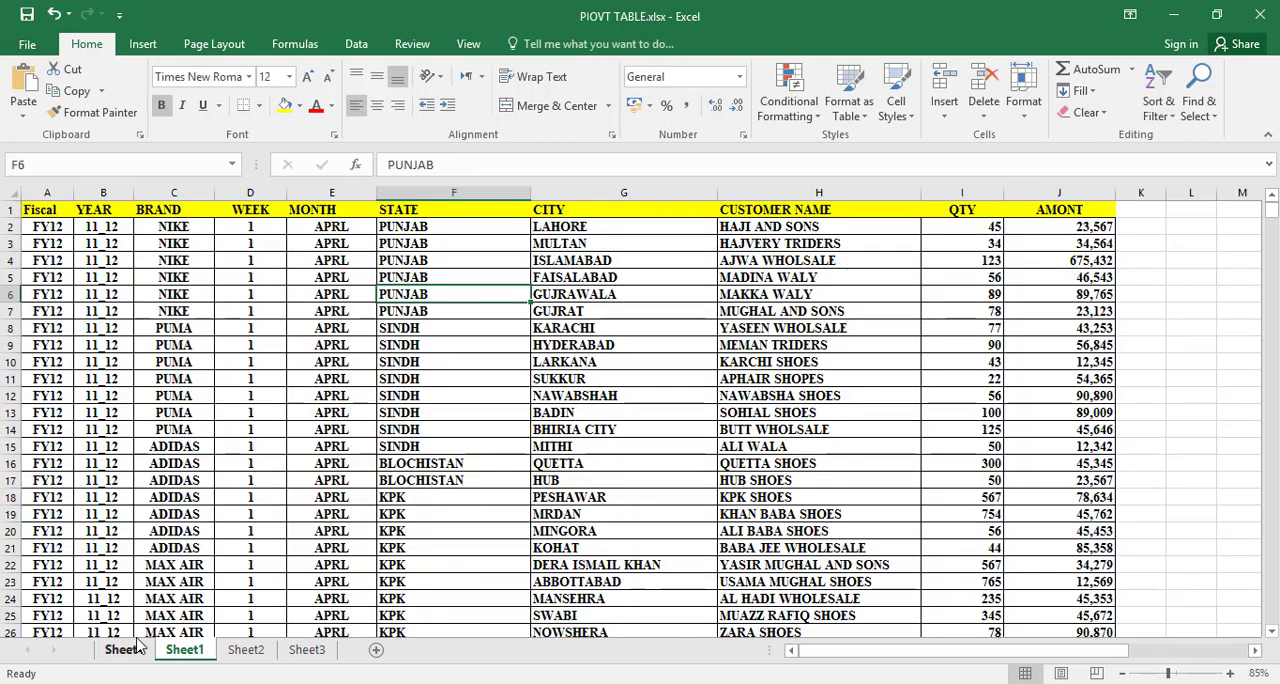
pyautogui.click(128, 649)
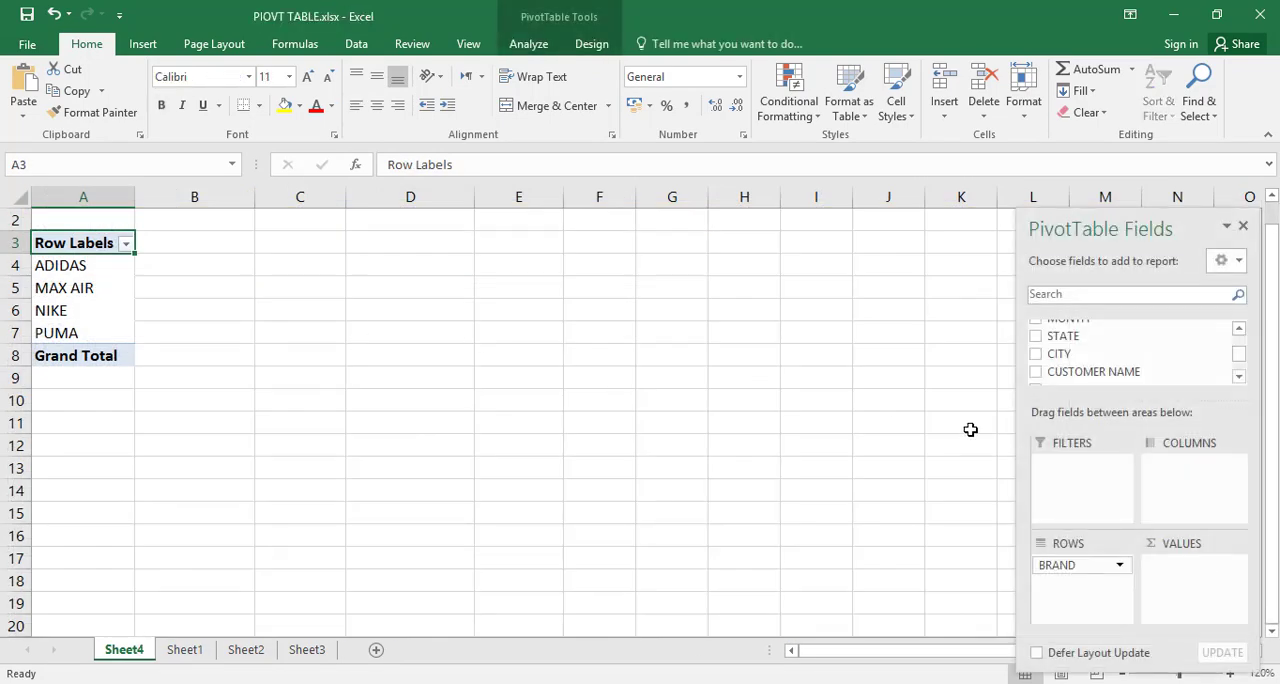
pyautogui.moveTo(1239, 359); pyautogui.dragTo(1241, 346)
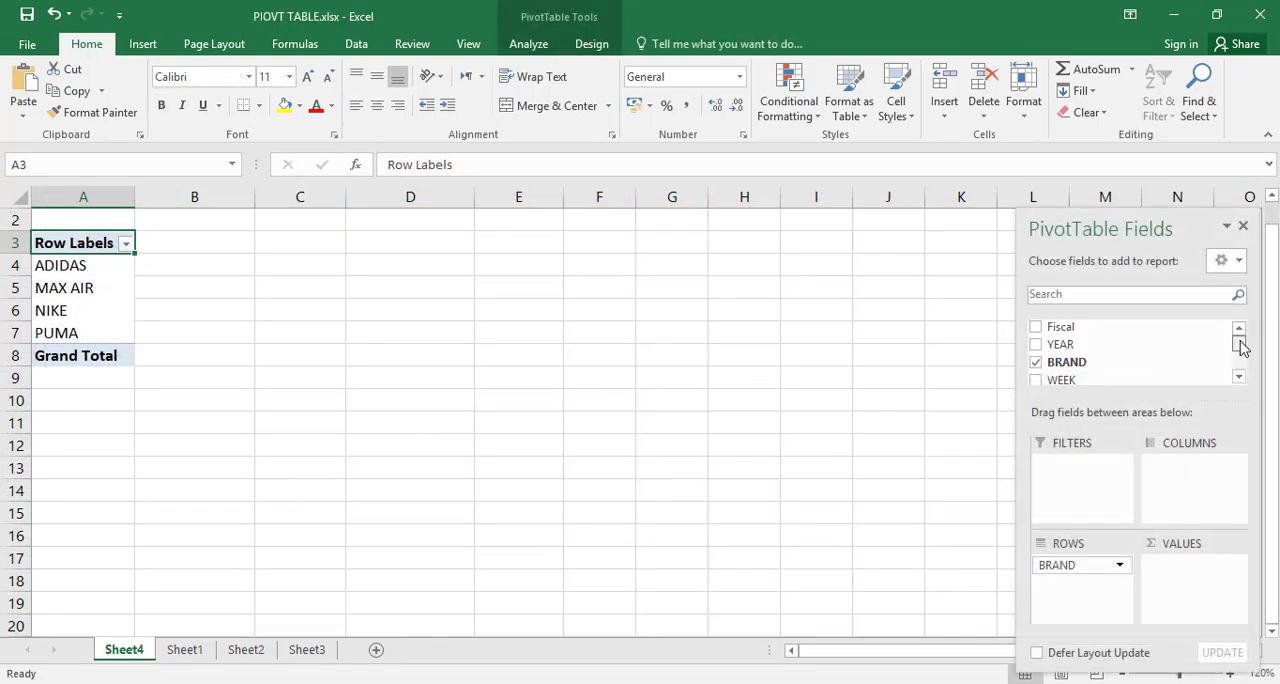
pyautogui.moveTo(1076, 568); pyautogui.dragTo(1200, 500)
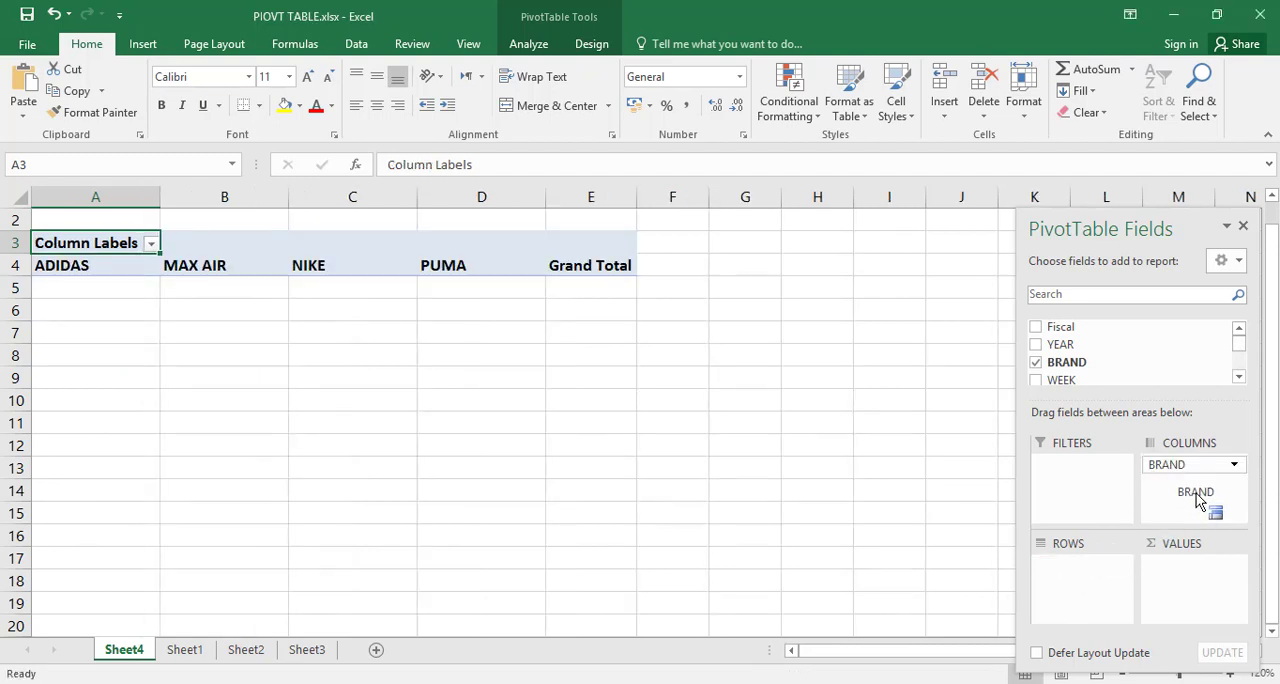
# Step: Add the MONTH field to the PivotTable's rows and the AMONT field to its values to sum amounts by month and brand
pyautogui.click(1239, 375)
pyautogui.click(1239, 375)
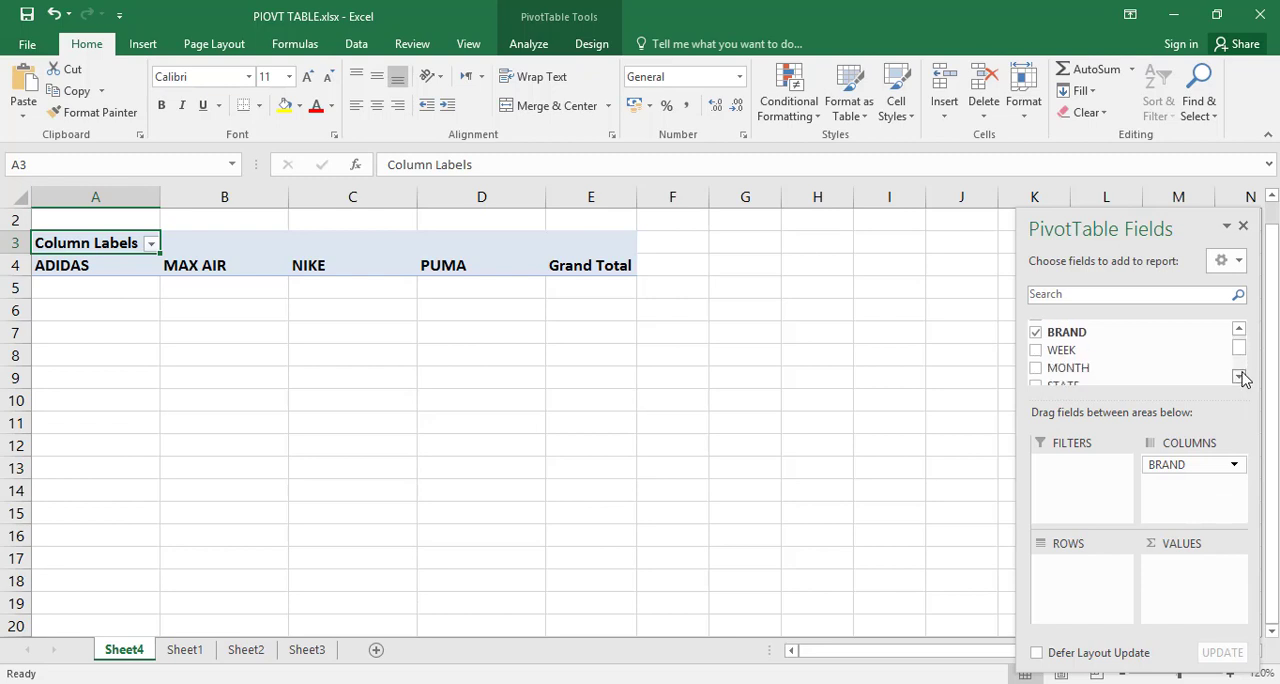
pyautogui.click(1239, 375)
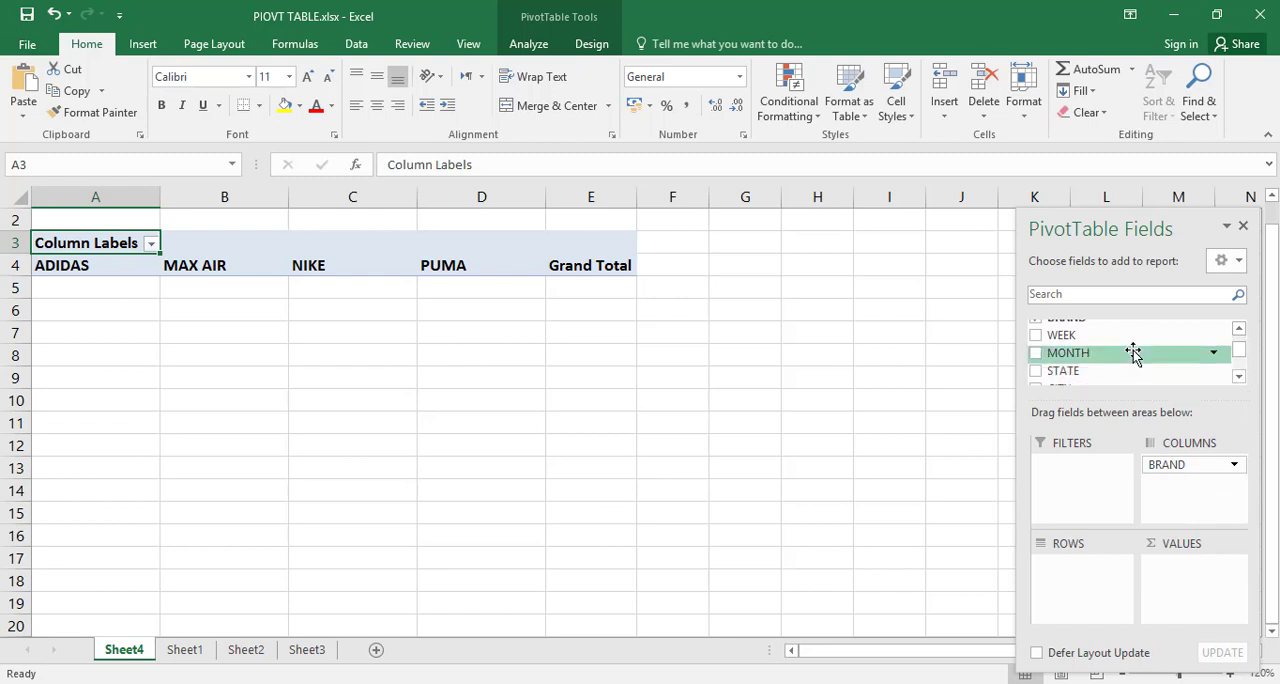
pyautogui.moveTo(1134, 356); pyautogui.dragTo(1090, 570)
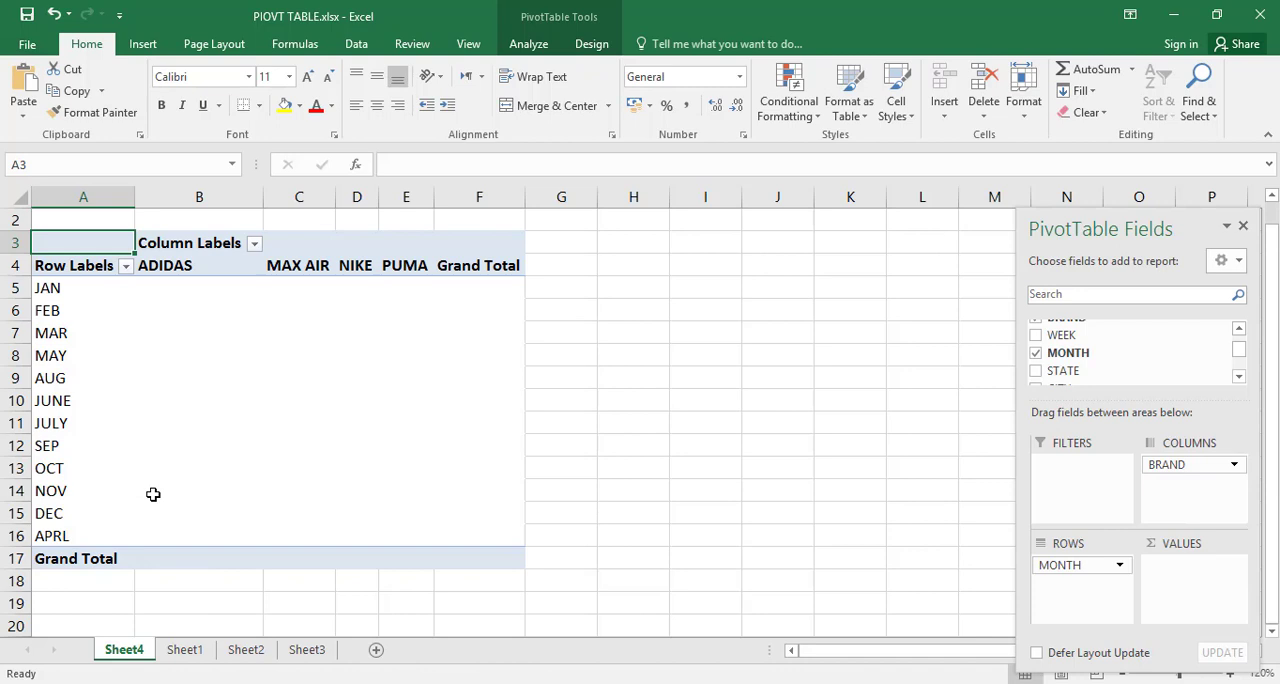
pyautogui.click(1239, 377)
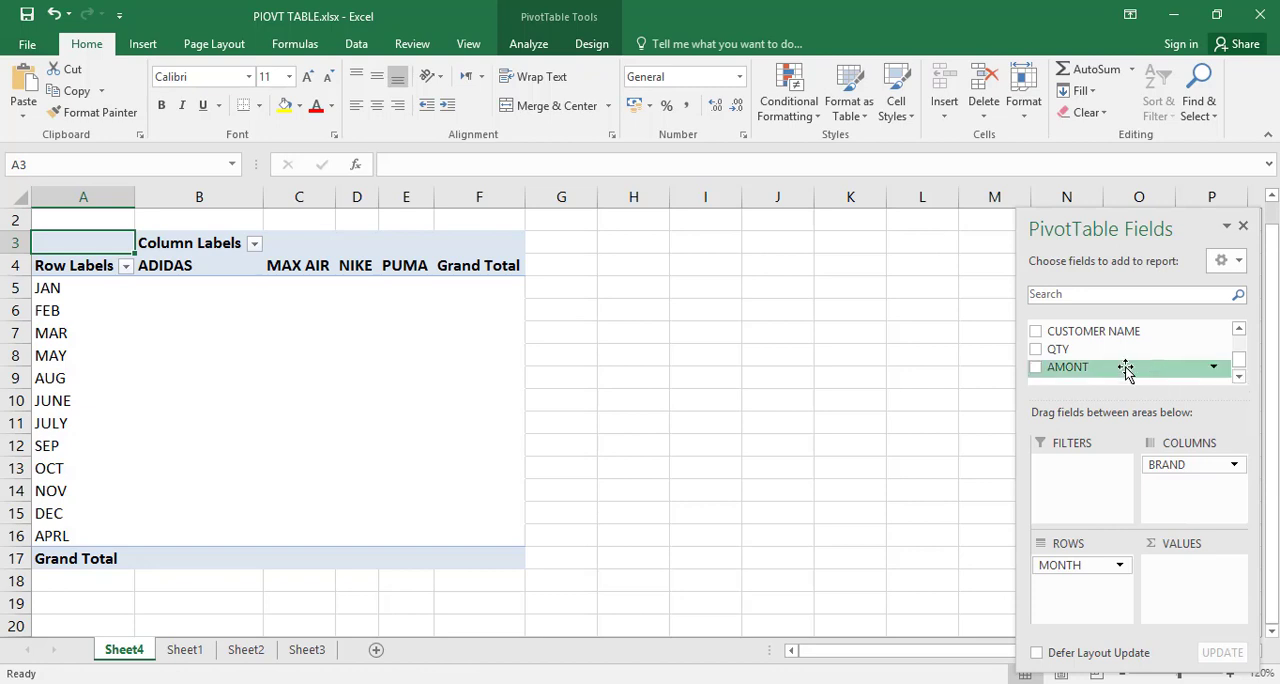
pyautogui.moveTo(1126, 369); pyautogui.dragTo(1200, 592)
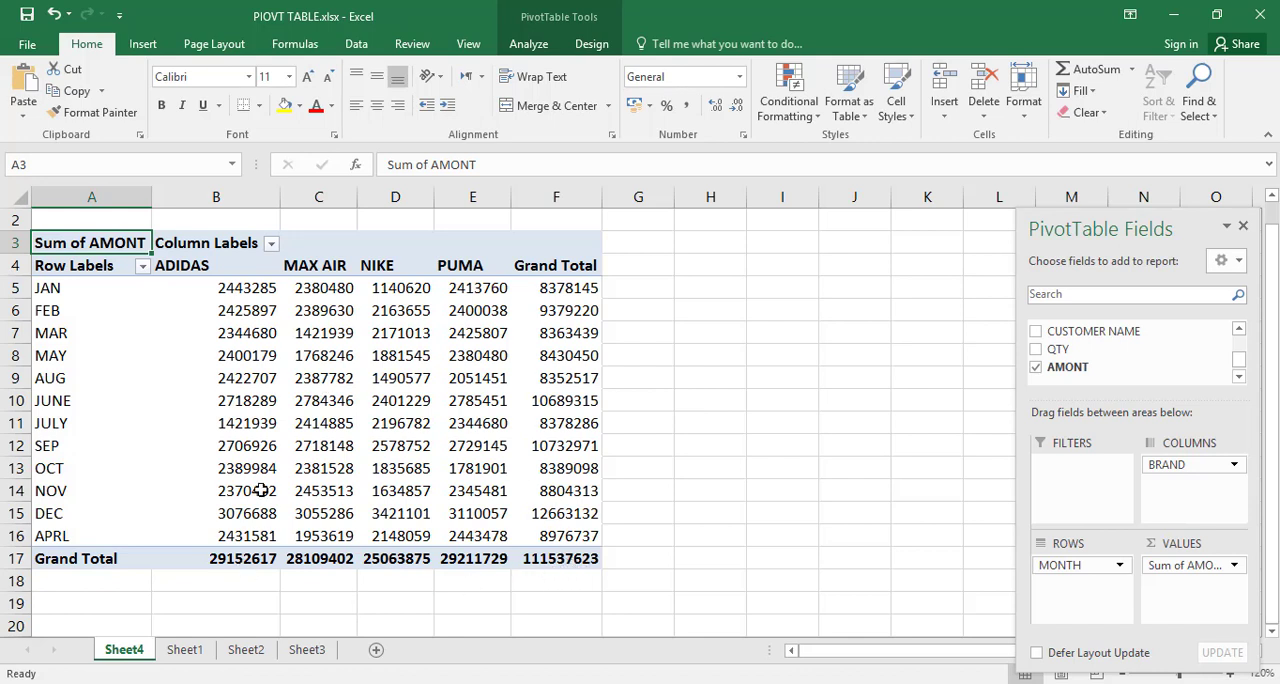
# Step: Try adding the STATE field beneath MONTH in the rows, review the monthly amounts per state, and remove STATE again
pyautogui.moveTo(401, 392)
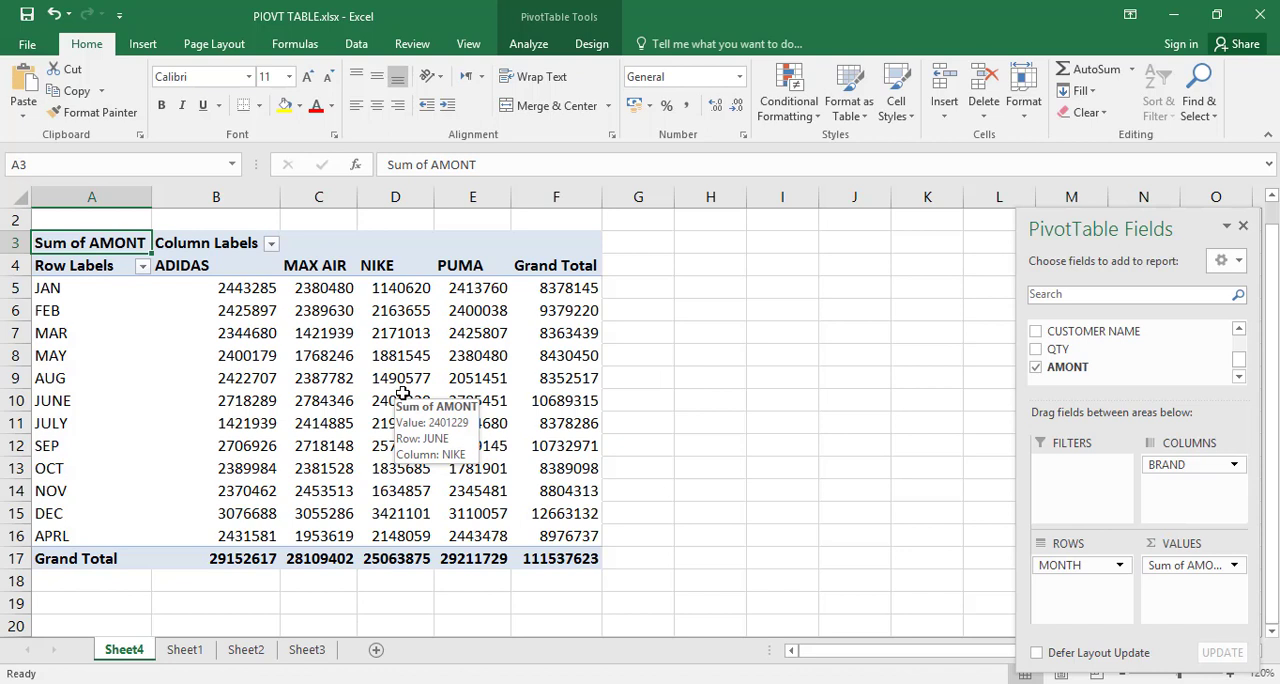
pyautogui.click(1239, 331)
pyautogui.click(1239, 331)
pyautogui.click(1239, 331)
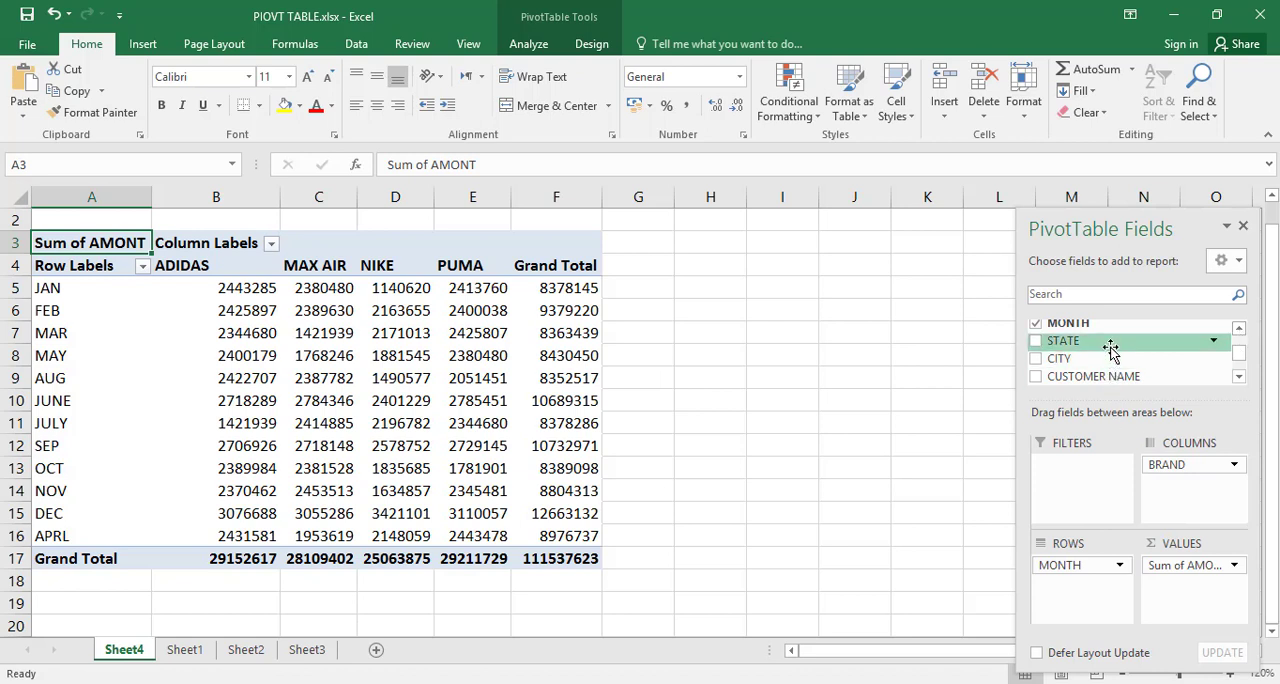
pyautogui.moveTo(1111, 347); pyautogui.dragTo(1088, 597)
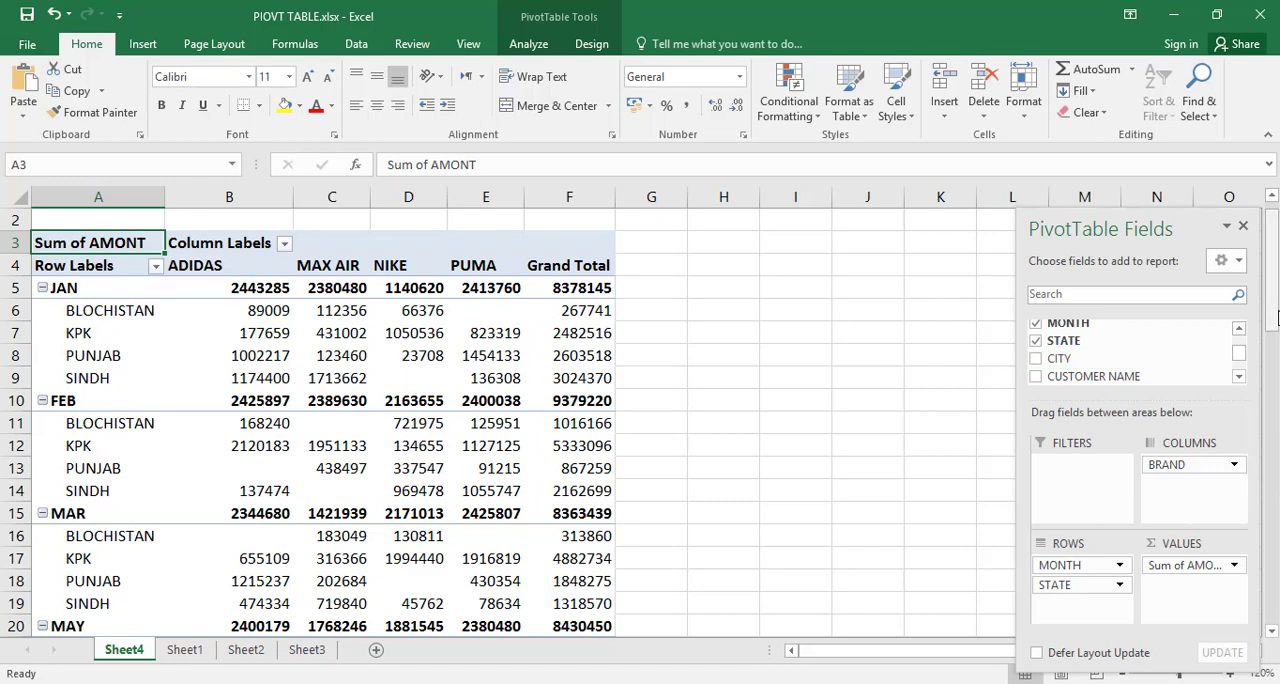
pyautogui.moveTo(1276, 316); pyautogui.dragTo(1276, 376)
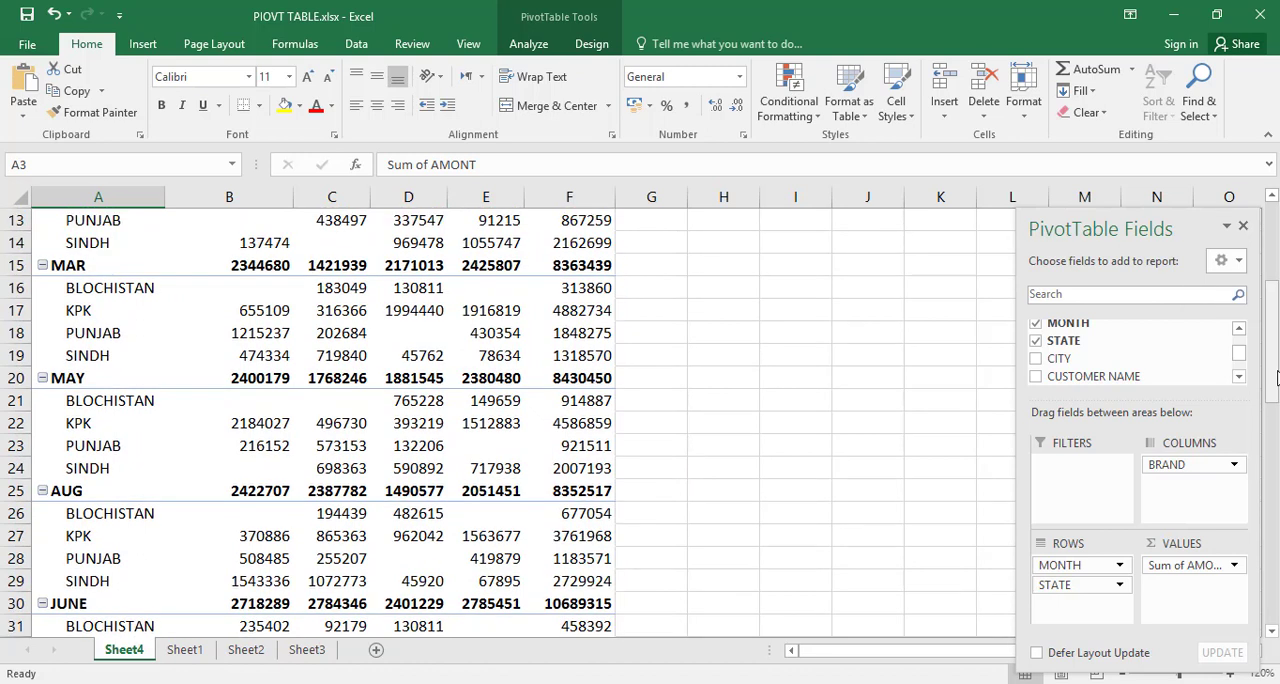
pyautogui.moveTo(221, 438)
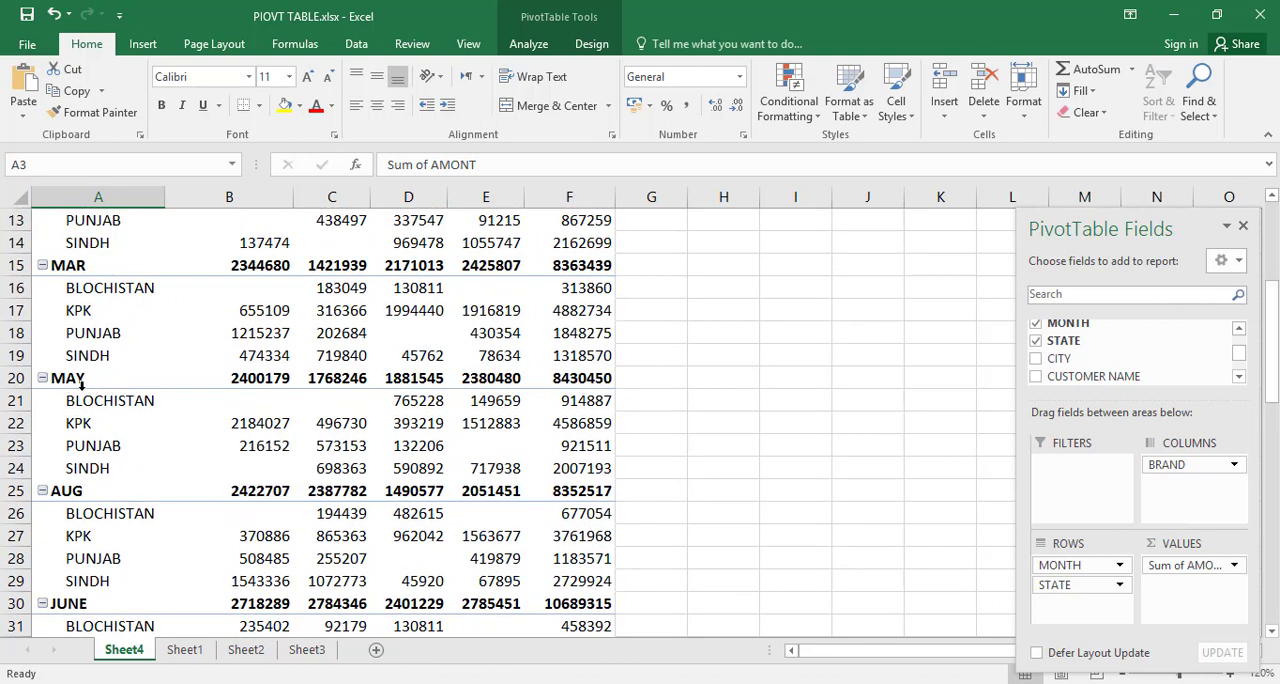
pyautogui.moveTo(226, 396)
pyautogui.moveTo(327, 411)
pyautogui.moveTo(1274, 365); pyautogui.dragTo(1274, 312)
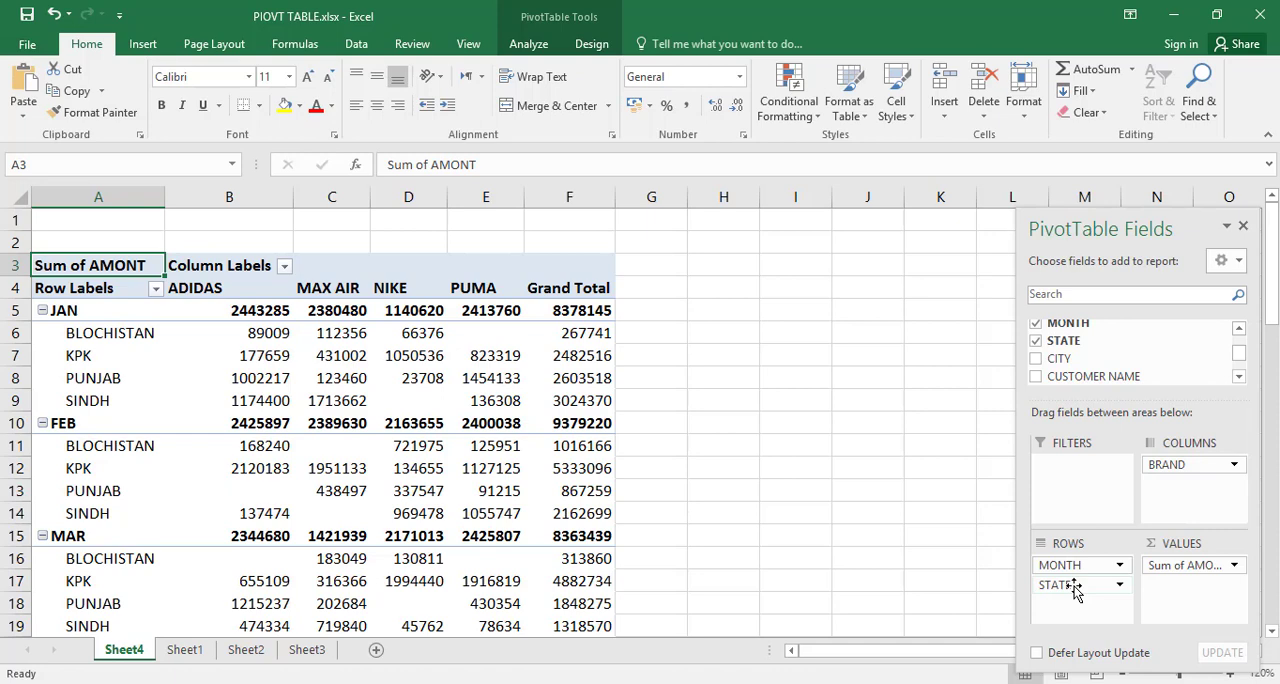
pyautogui.click(1037, 342)
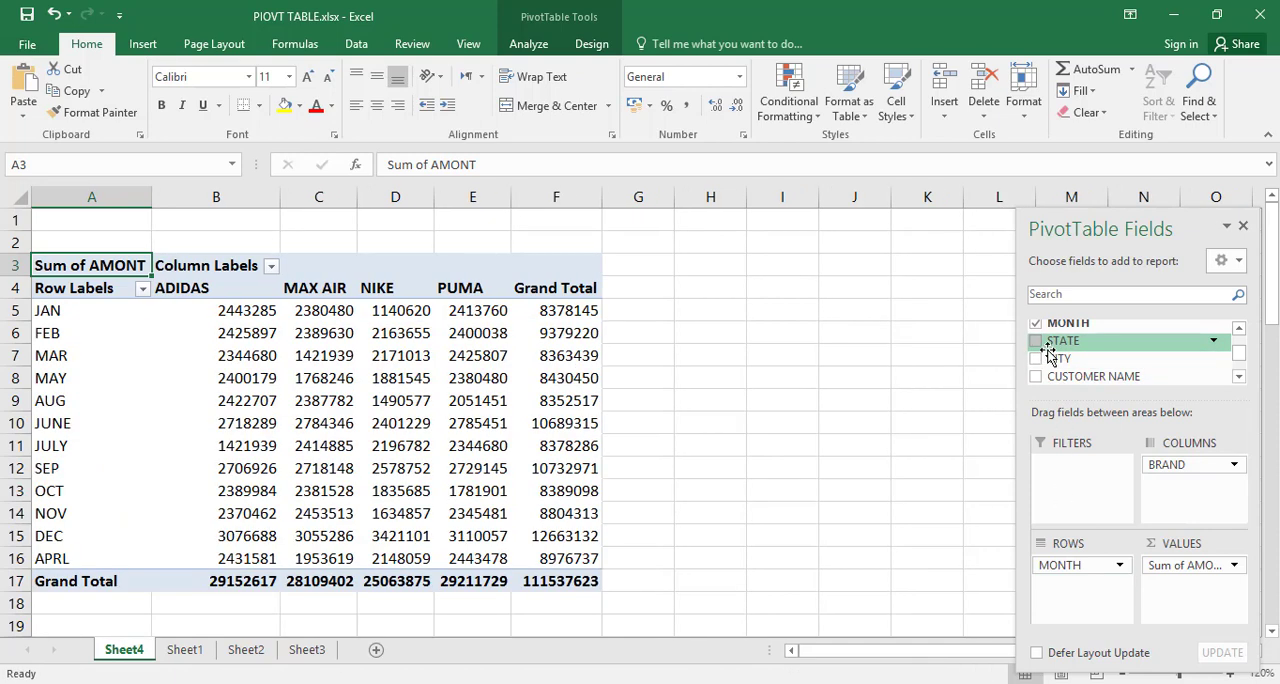
# Step: Try adding the CITY field beneath MONTH in the rows, review the monthly amounts per city, and remove CITY again
pyautogui.click(1040, 358)
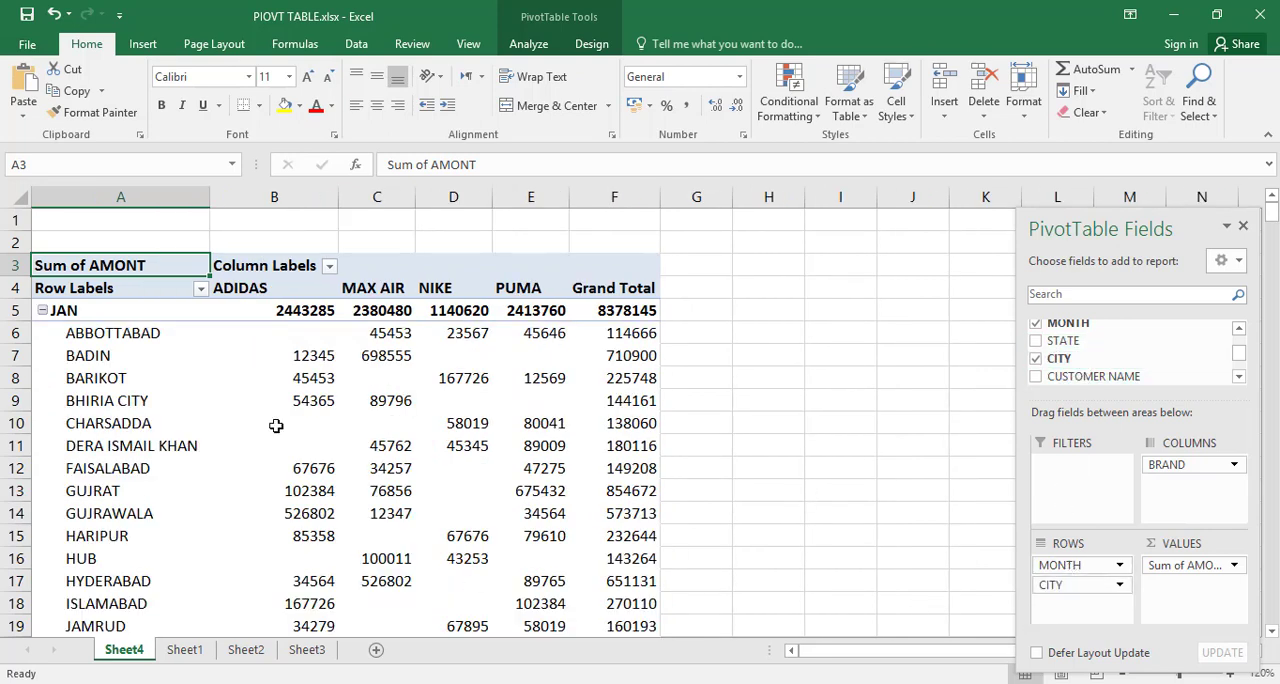
pyautogui.moveTo(276, 426)
pyautogui.moveTo(1273, 216)
pyautogui.mouseDown()
pyautogui.moveTo(1273, 245)
pyautogui.moveTo(1273, 219)
pyautogui.mouseUp()
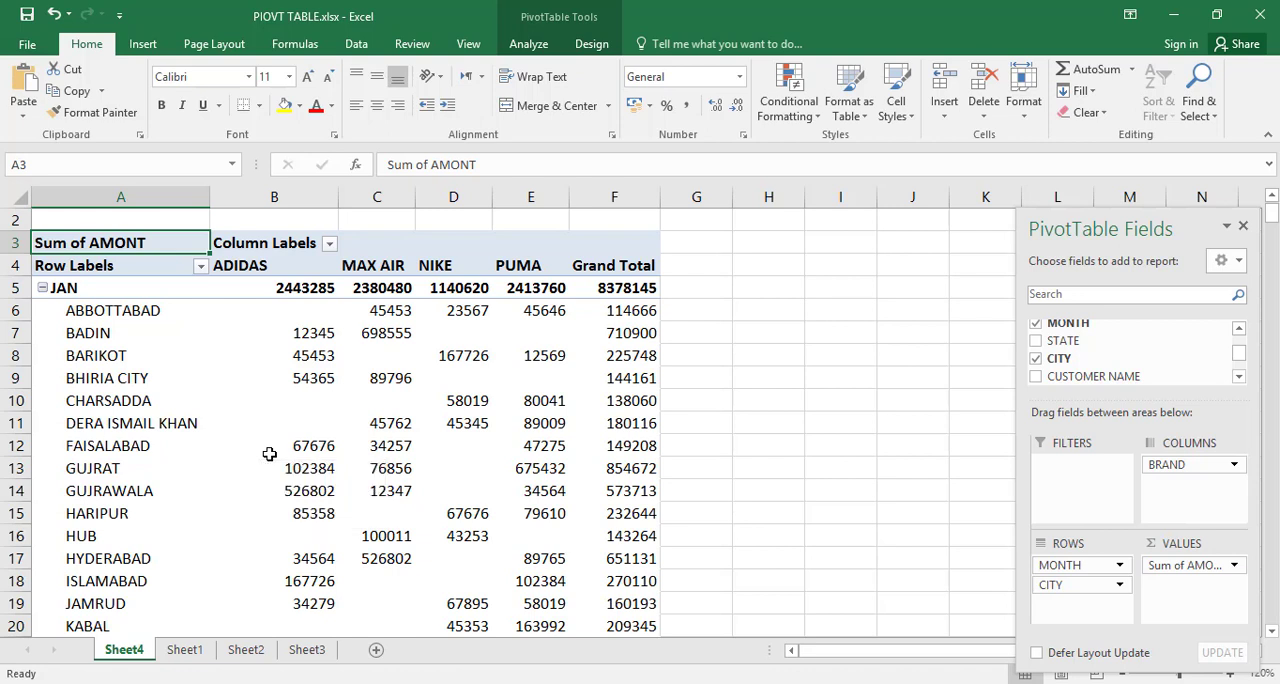
pyautogui.moveTo(269, 454)
pyautogui.click(1036, 362)
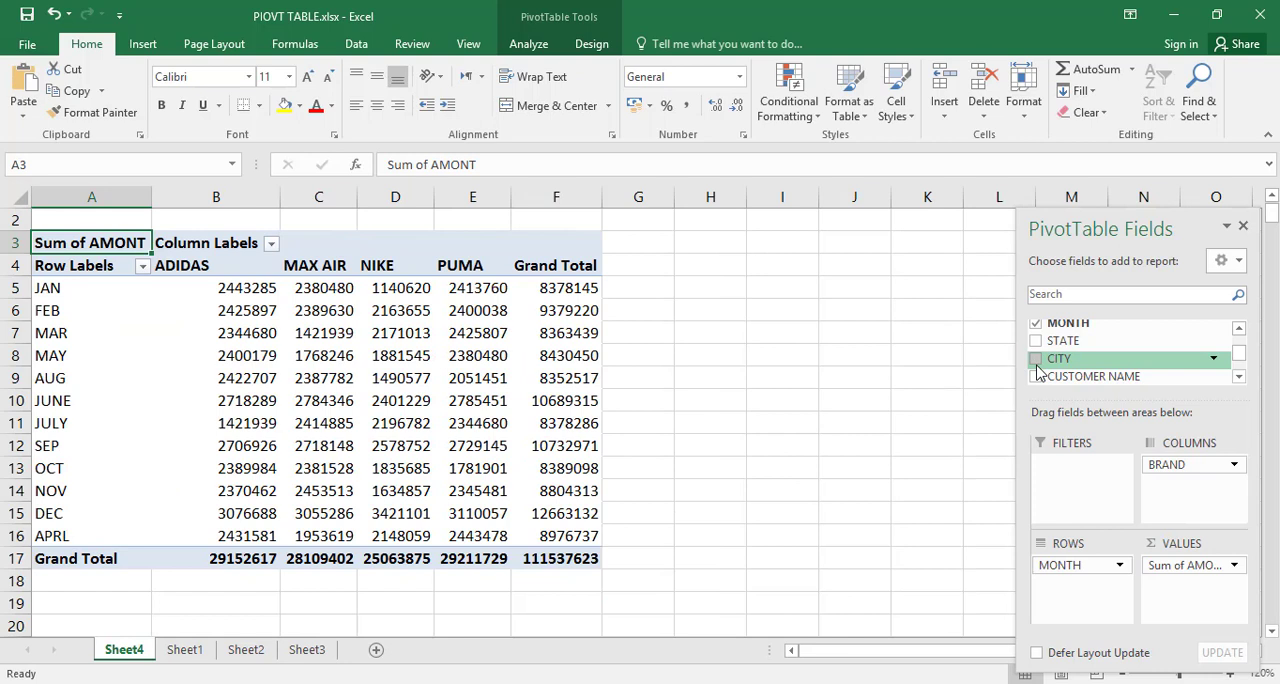
# Step: Remove the AMONT field from the PivotTable's values and the MONTH field from its rows
pyautogui.click(1238, 377)
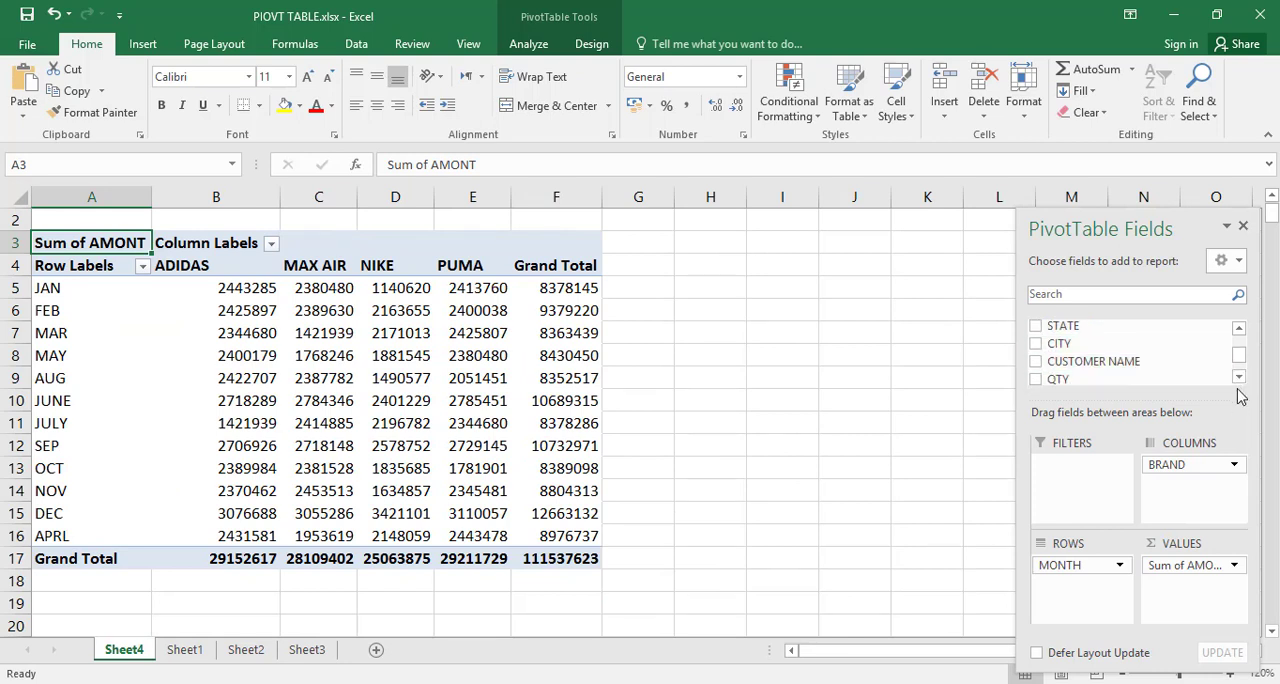
pyautogui.click(1238, 377)
pyautogui.click(1238, 377)
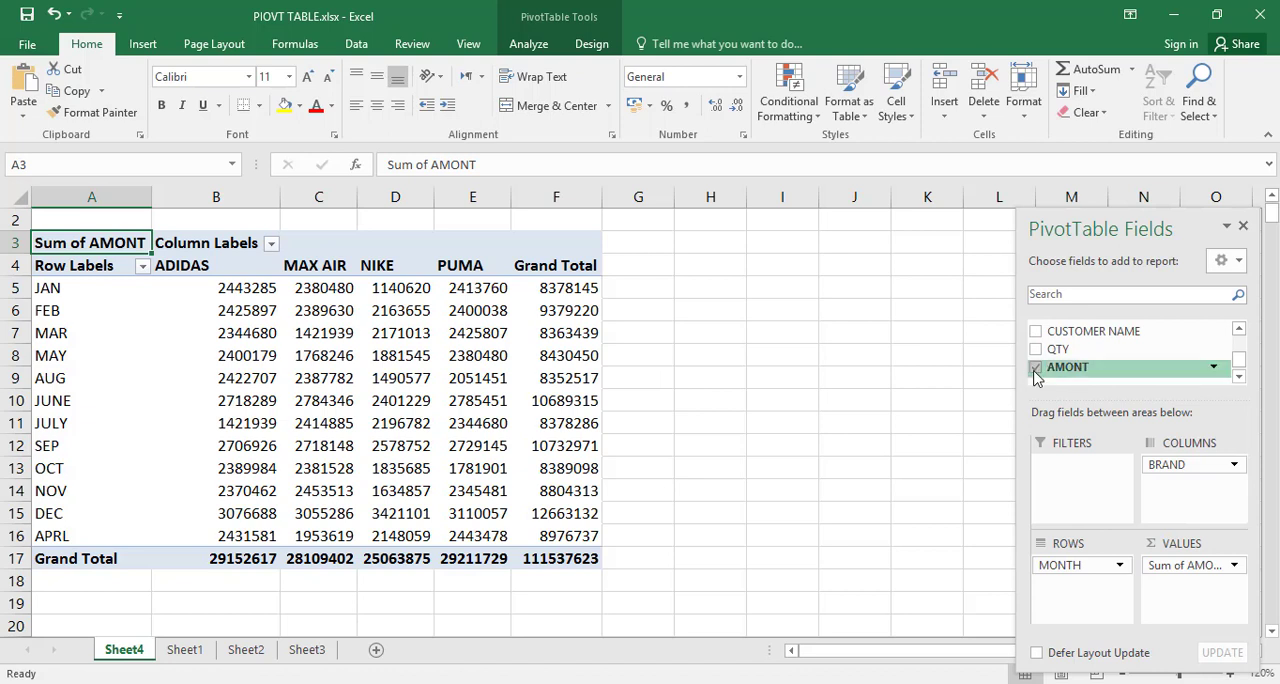
pyautogui.click(1036, 369)
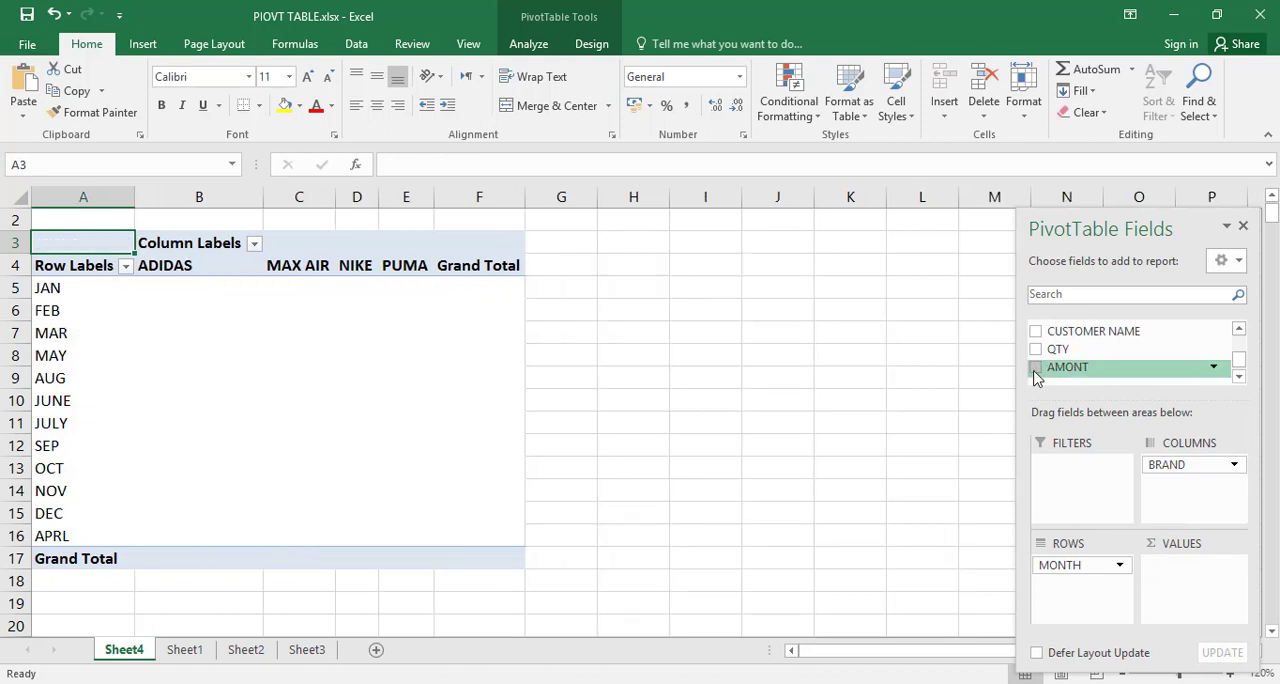
pyautogui.click(1239, 330)
pyautogui.click(1239, 330)
pyautogui.click(1239, 330)
pyautogui.click(1239, 330)
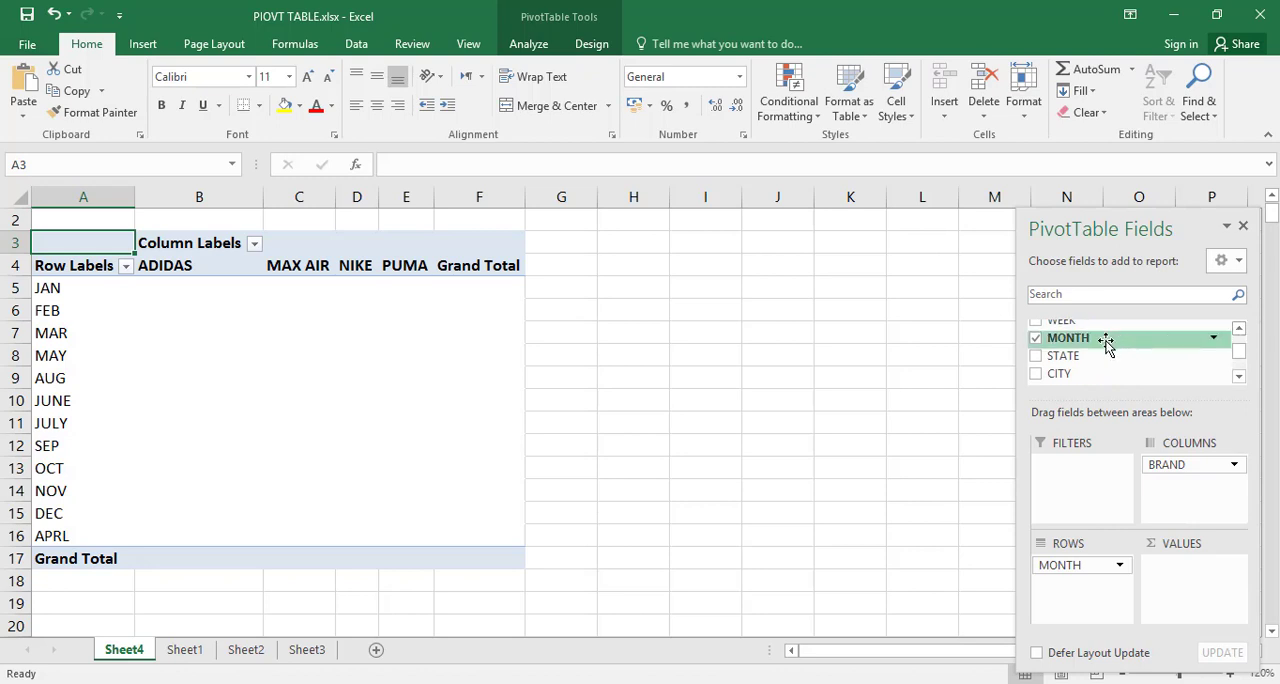
pyautogui.click(1037, 338)
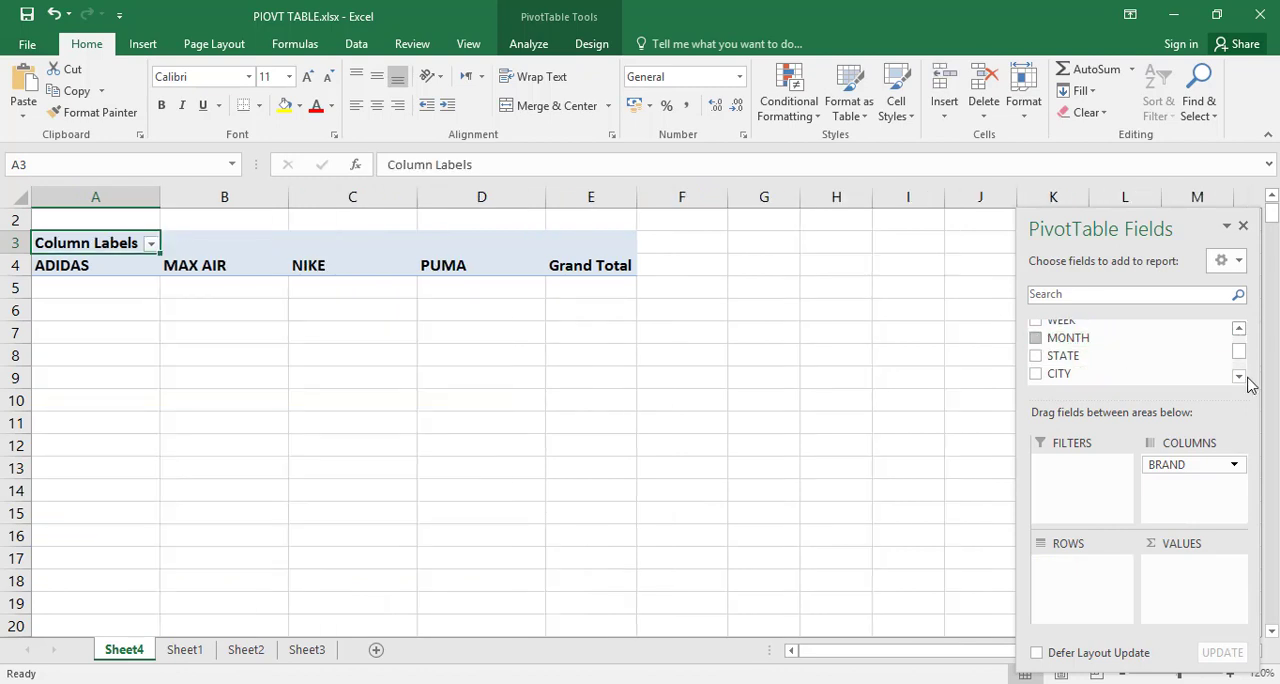
# Step: Add the CUSTOMER NAME field to the PivotTable's rows, keeping BRAND in the columns
pyautogui.click(1239, 331)
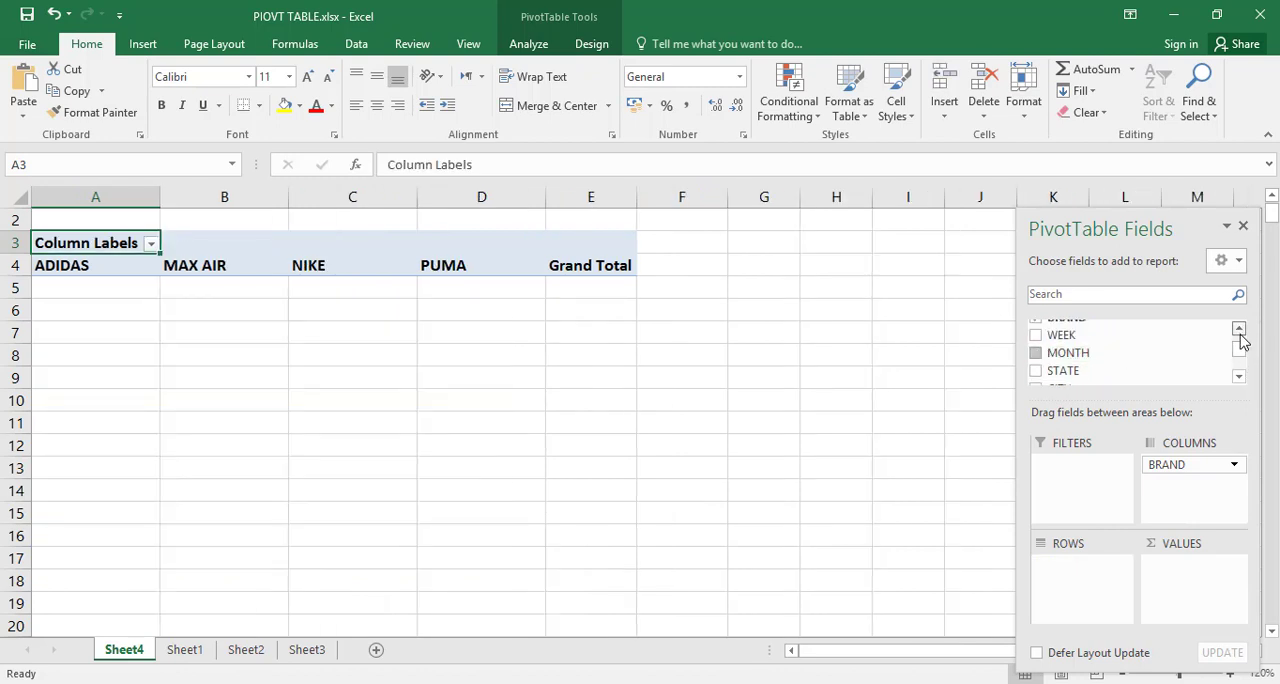
pyautogui.click(1239, 331)
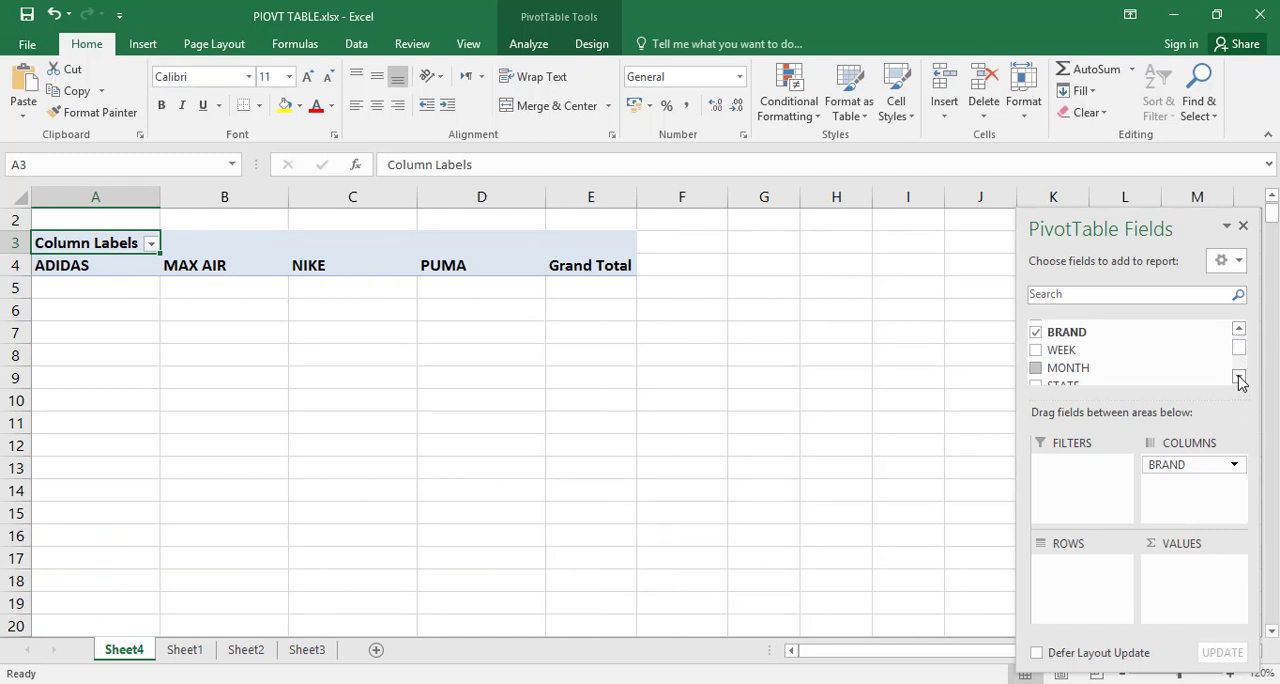
pyautogui.click(1239, 377)
pyautogui.click(1239, 377)
pyautogui.click(1239, 377)
pyautogui.click(1239, 377)
pyautogui.click(1239, 377)
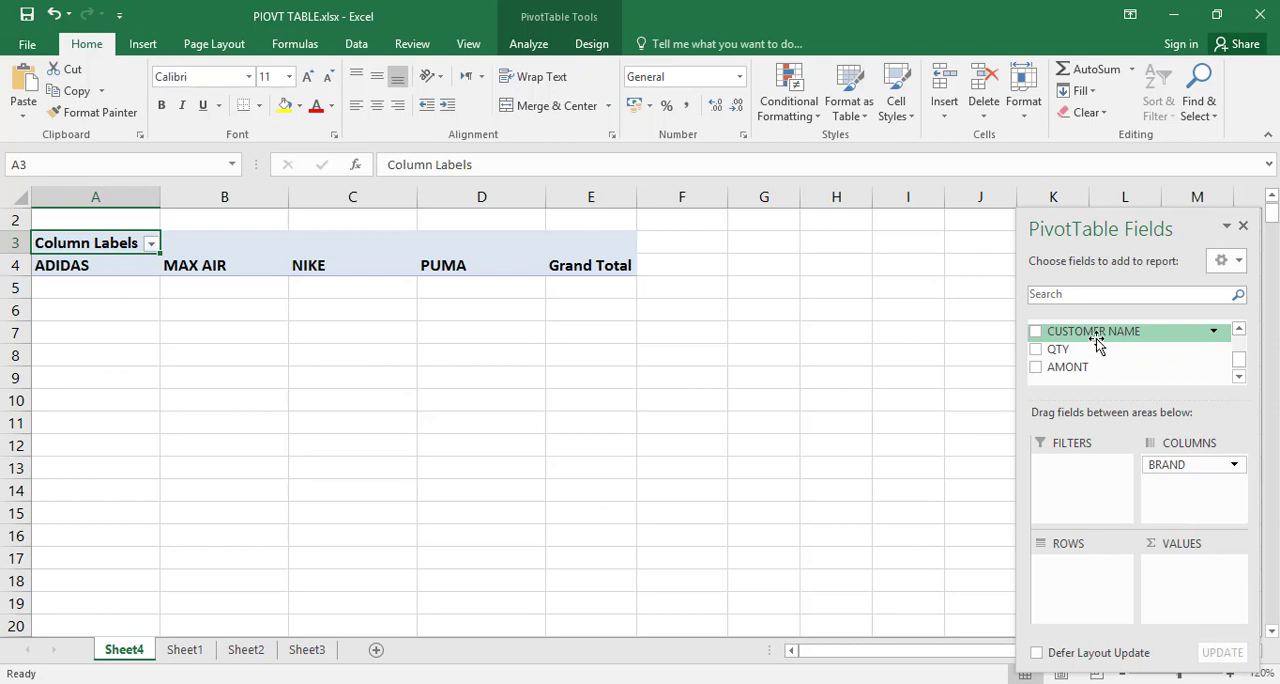
pyautogui.moveTo(1096, 343); pyautogui.dragTo(1091, 578)
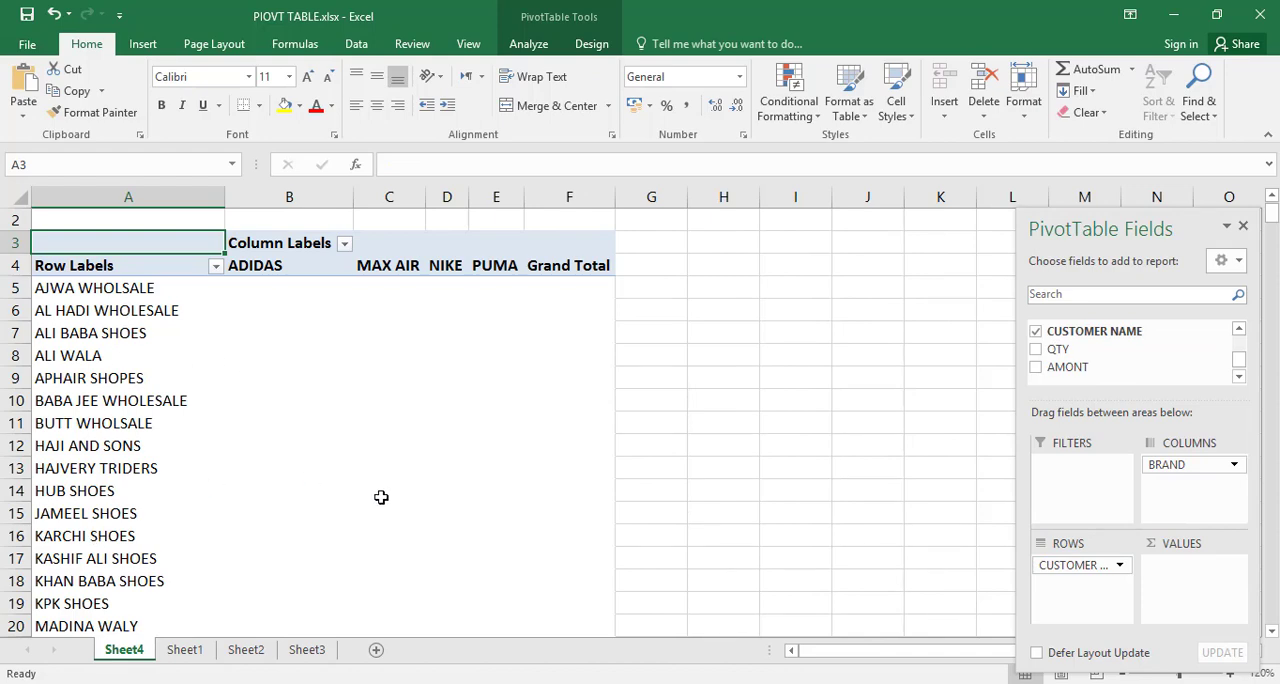
# Step: Add the AMONT field to the PivotTable's values area to sum the amounts for each customer and brand
pyautogui.moveTo(1274, 213)
pyautogui.mouseDown()
pyautogui.moveTo(1273, 237)
pyautogui.moveTo(1272, 224)
pyautogui.mouseUp()
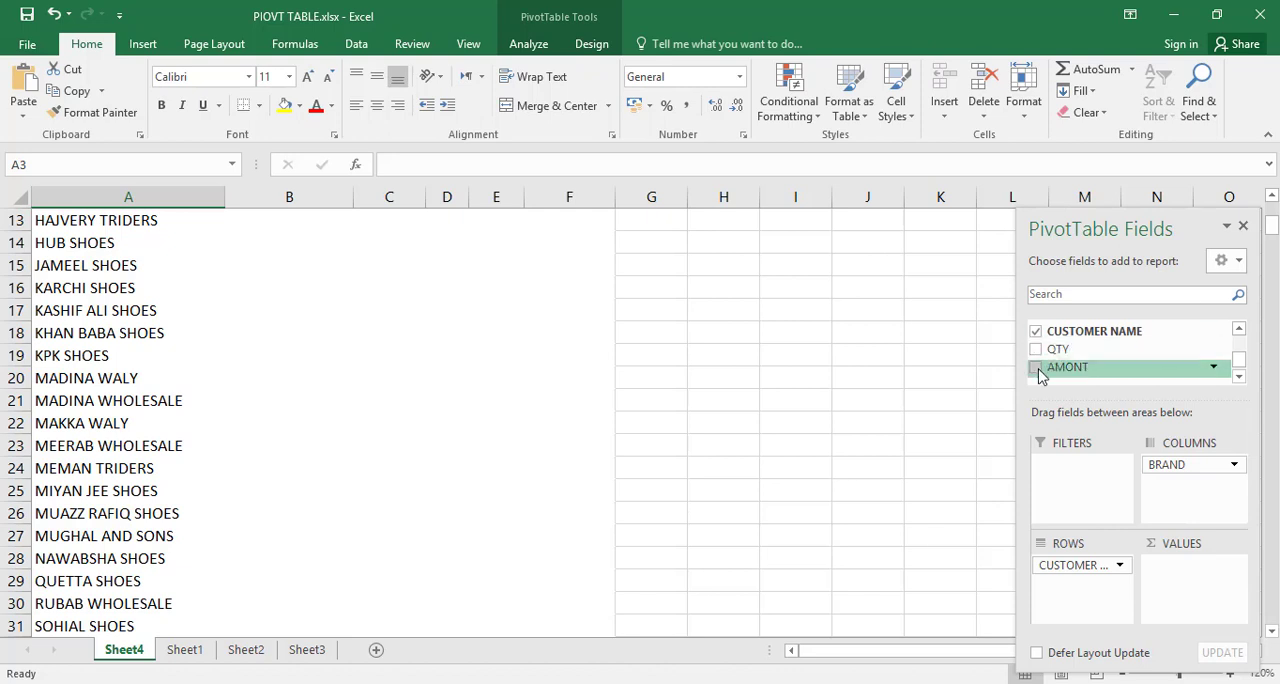
pyautogui.moveTo(1050, 367); pyautogui.dragTo(1190, 595)
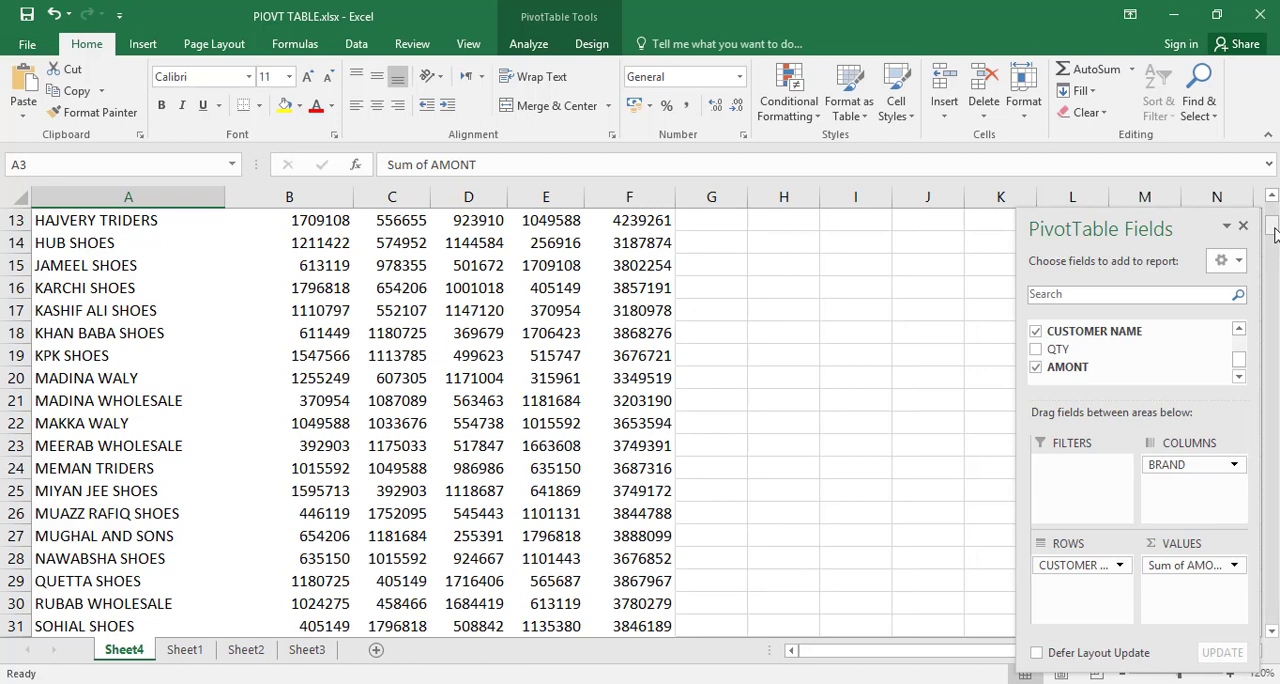
pyautogui.moveTo(1273, 226); pyautogui.dragTo(1274, 216)
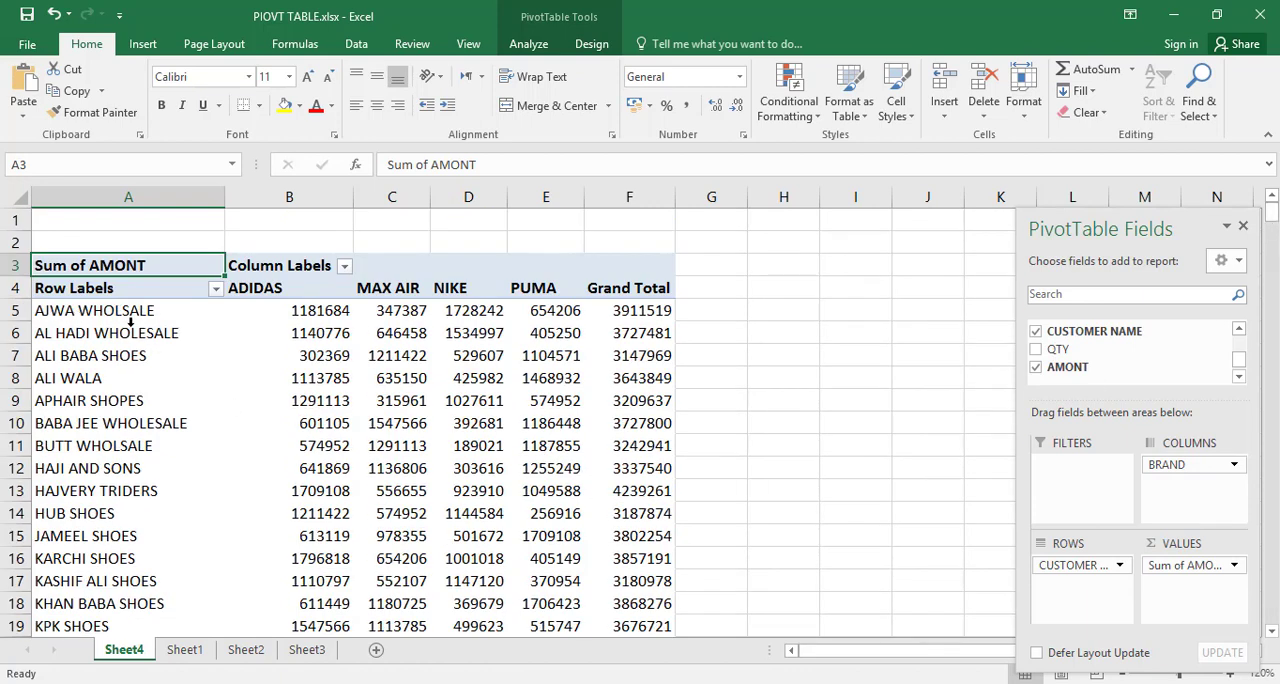
# Step: Add the STATE and CITY fields beneath CUSTOMER NAME in the PivotTable's rows
pyautogui.moveTo(298, 313)
pyautogui.moveTo(605, 318)
pyautogui.moveTo(433, 468)
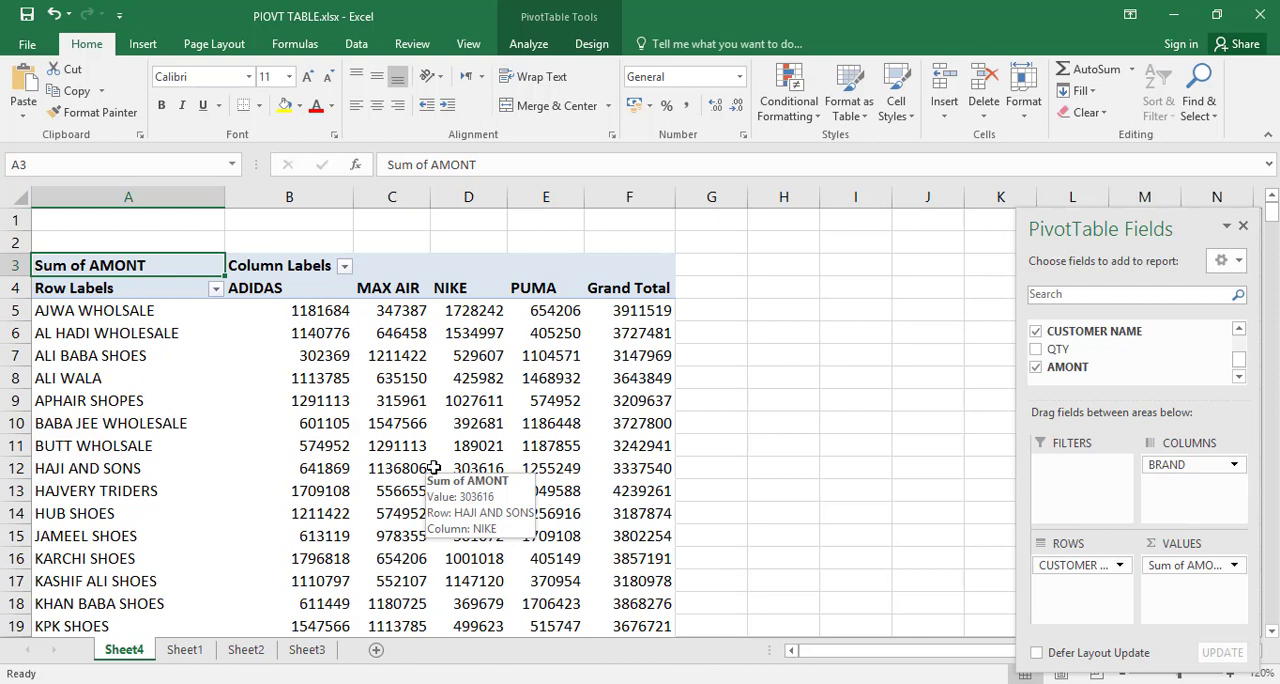
pyautogui.click(1239, 330)
pyautogui.click(1239, 330)
pyautogui.click(1239, 330)
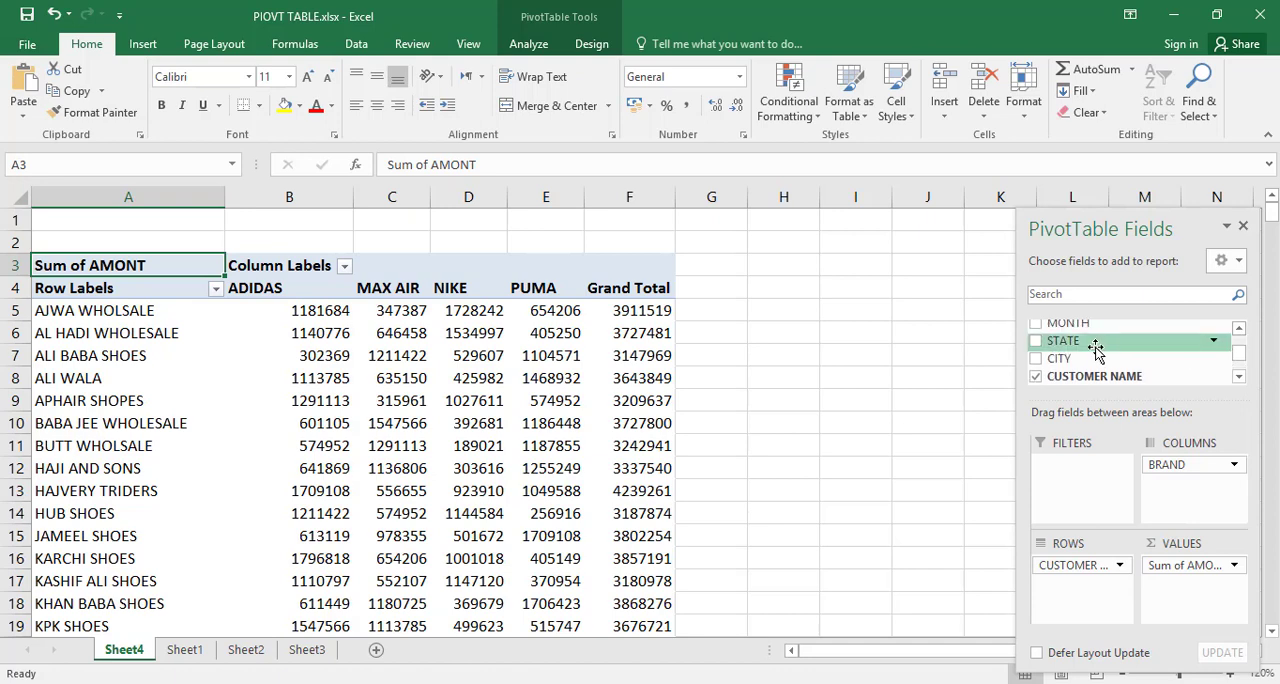
pyautogui.moveTo(1095, 348); pyautogui.dragTo(1088, 617)
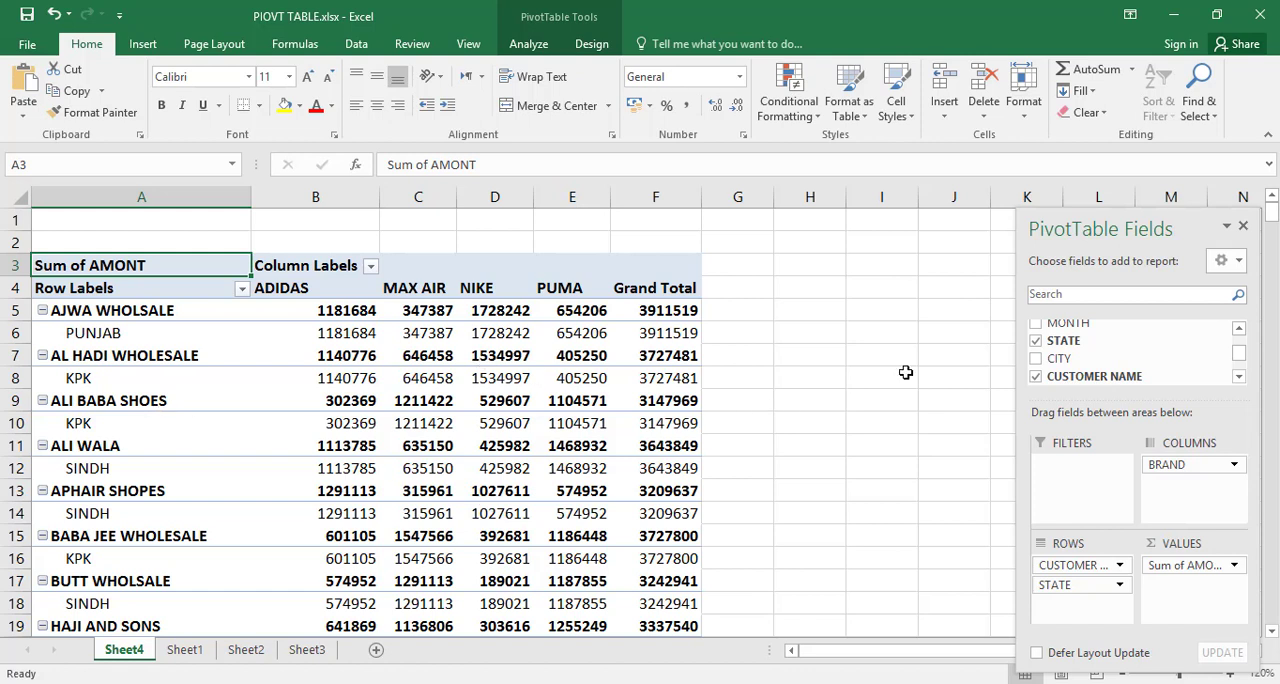
pyautogui.moveTo(1046, 360); pyautogui.dragTo(1068, 606)
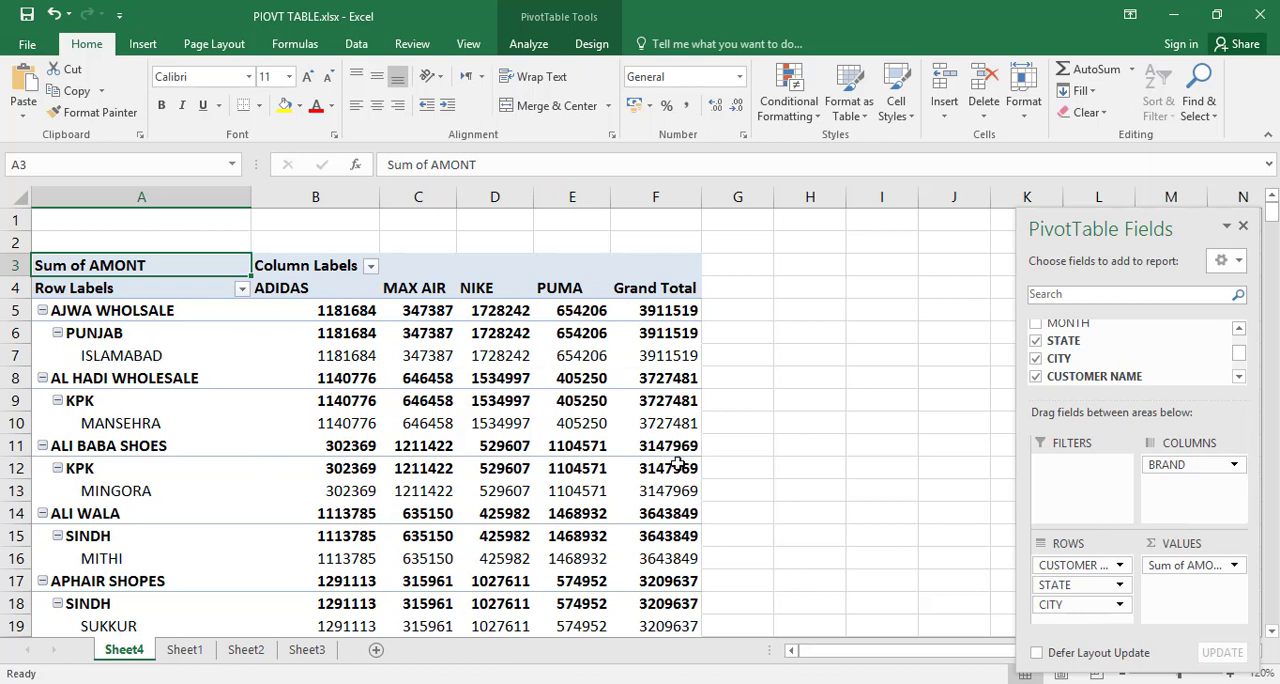
# Step: Remove the CUSTOMER NAME, CITY and STATE fields from the PivotTable's rows
pyautogui.moveTo(677, 464)
pyautogui.click(1036, 376)
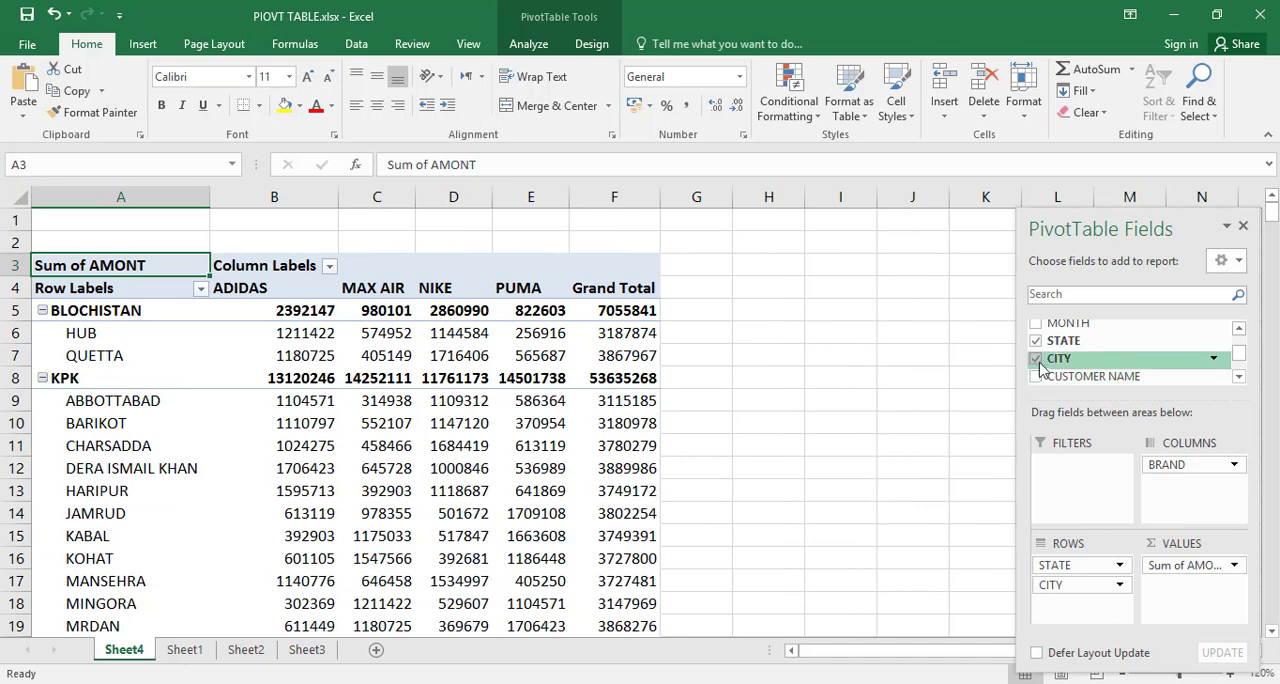
pyautogui.click(1037, 359)
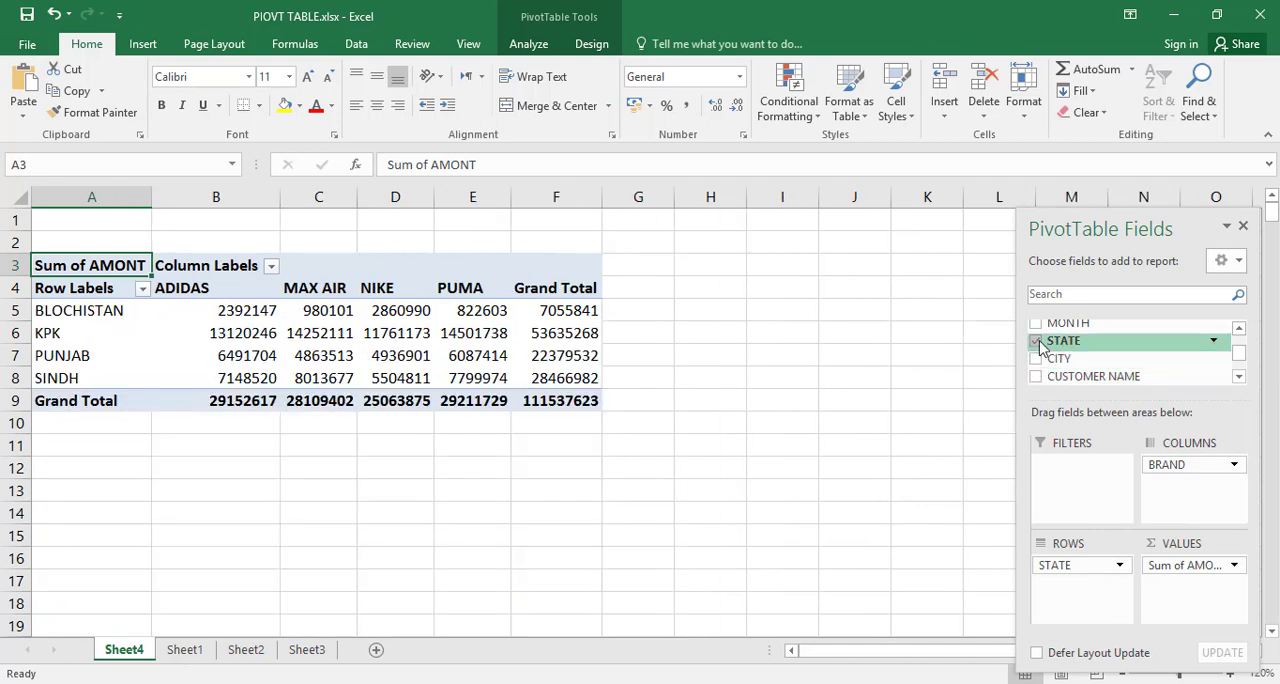
pyautogui.click(1037, 341)
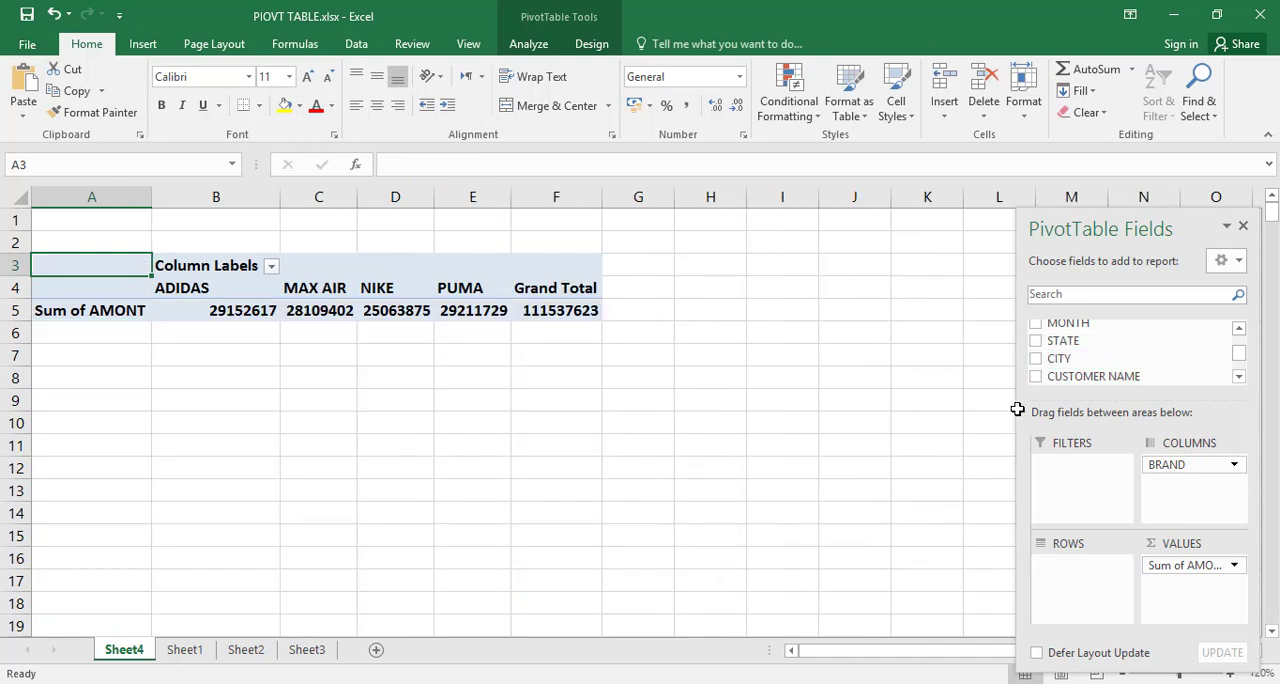
# Step: Rebuild the PivotTable with BRAND in the rows instead of the columns and AMONT summed in the values
pyautogui.click(1239, 329)
pyautogui.click(1239, 329)
pyautogui.click(1239, 329)
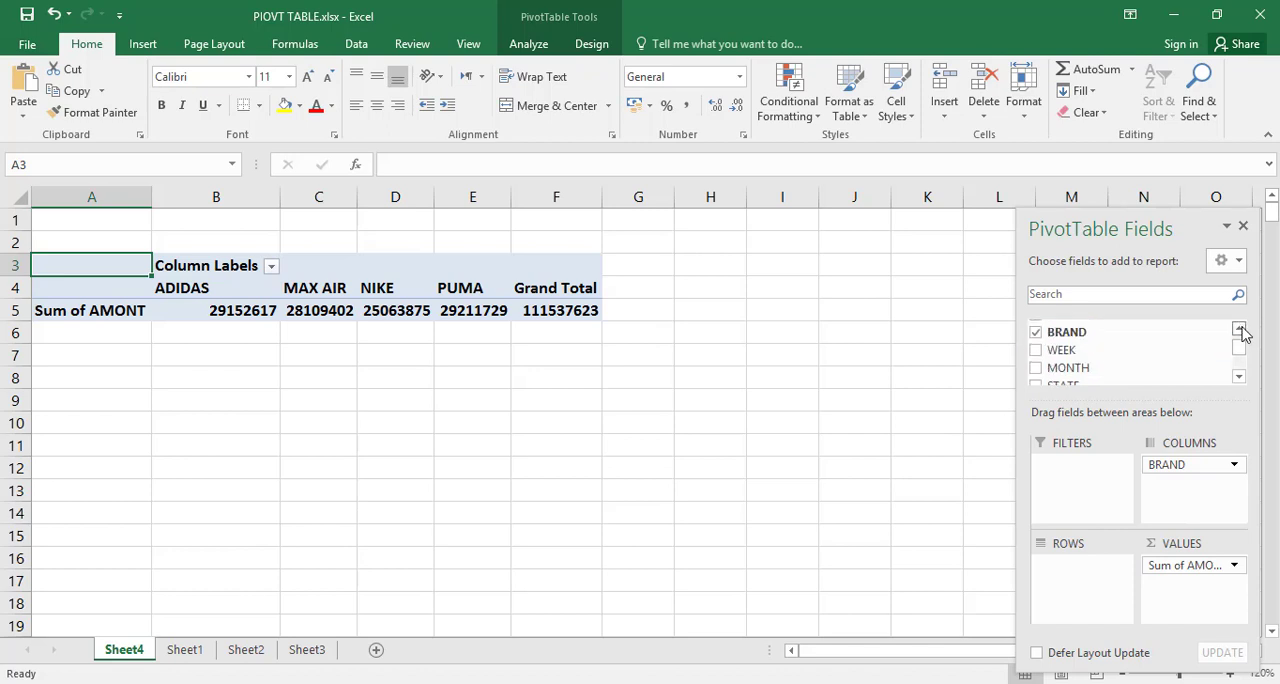
pyautogui.click(1239, 329)
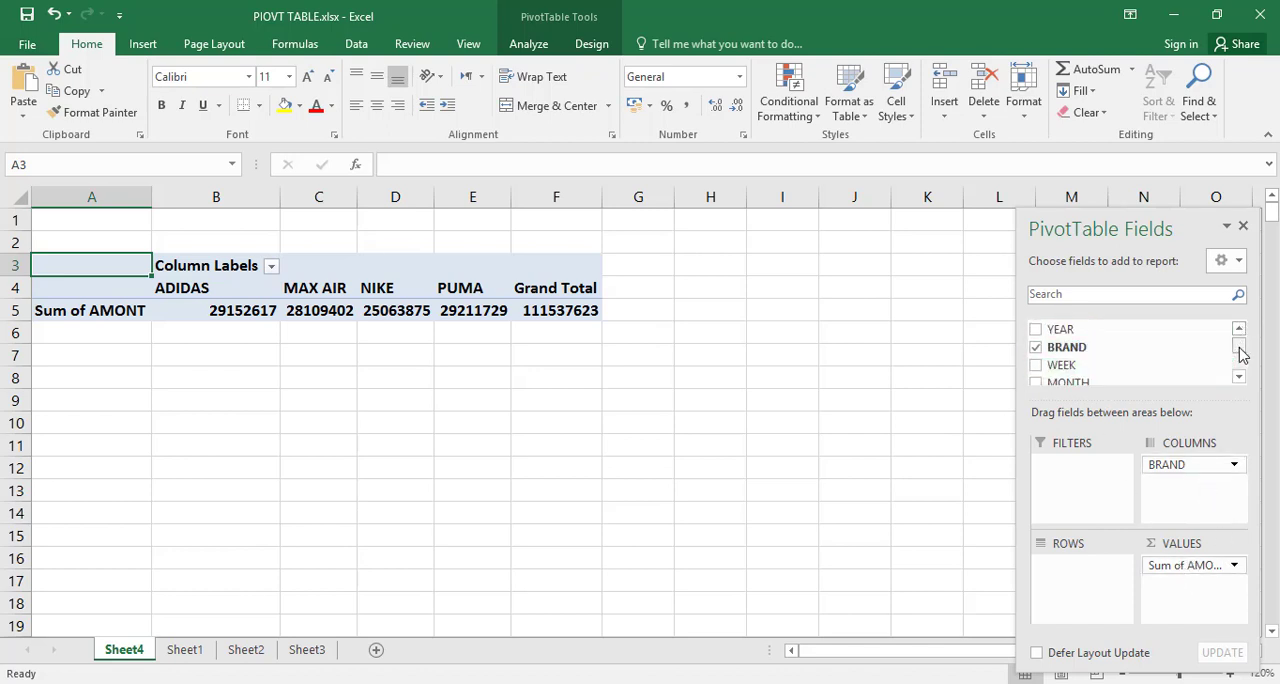
pyautogui.moveTo(1240, 350); pyautogui.dragTo(1240, 386)
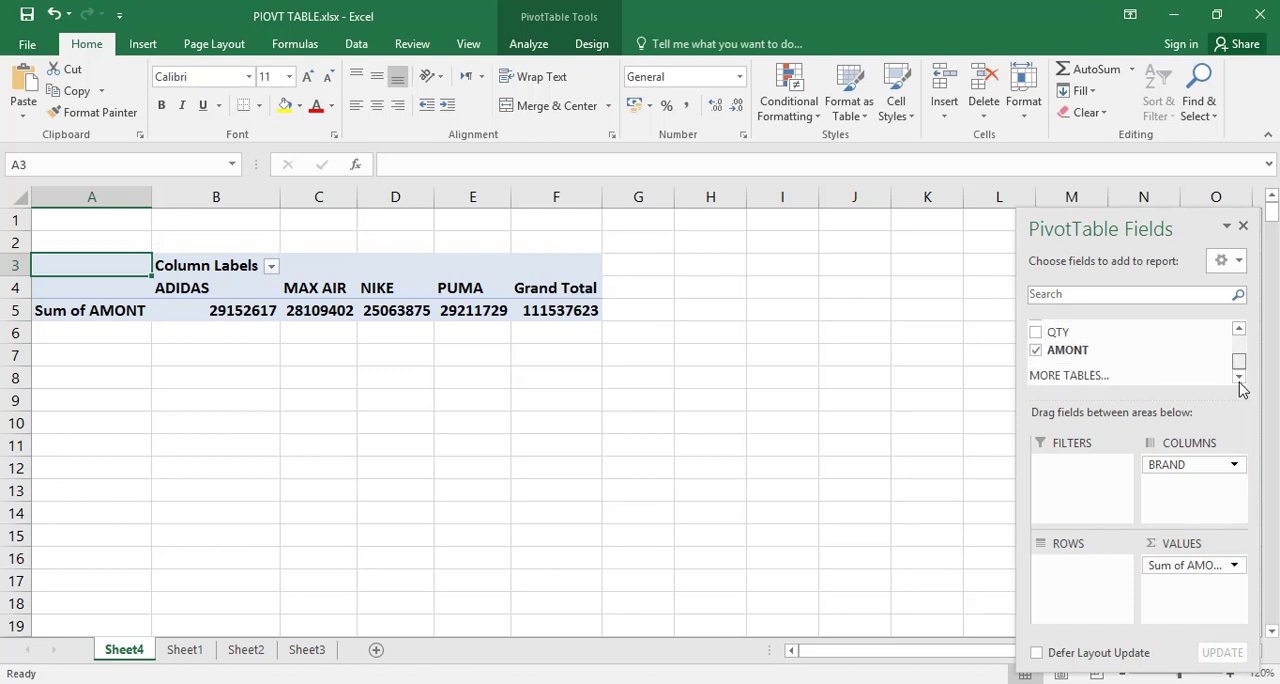
pyautogui.click(1036, 350)
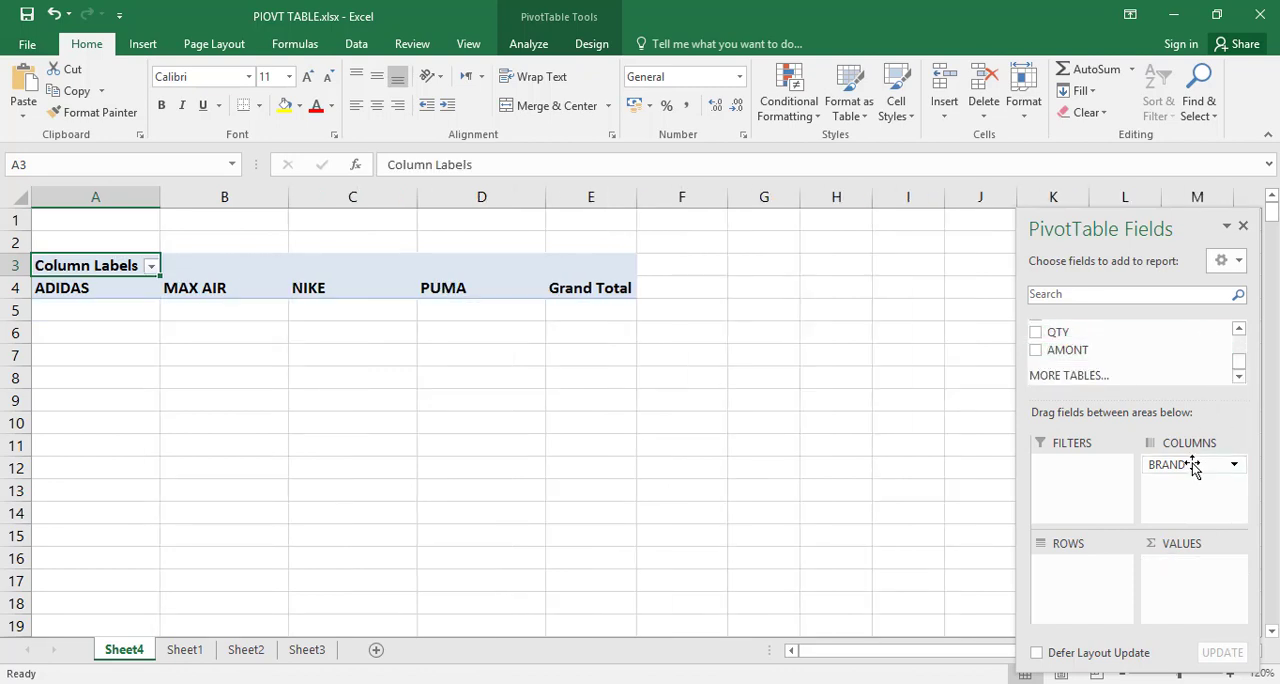
pyautogui.moveTo(1192, 468); pyautogui.dragTo(1094, 578)
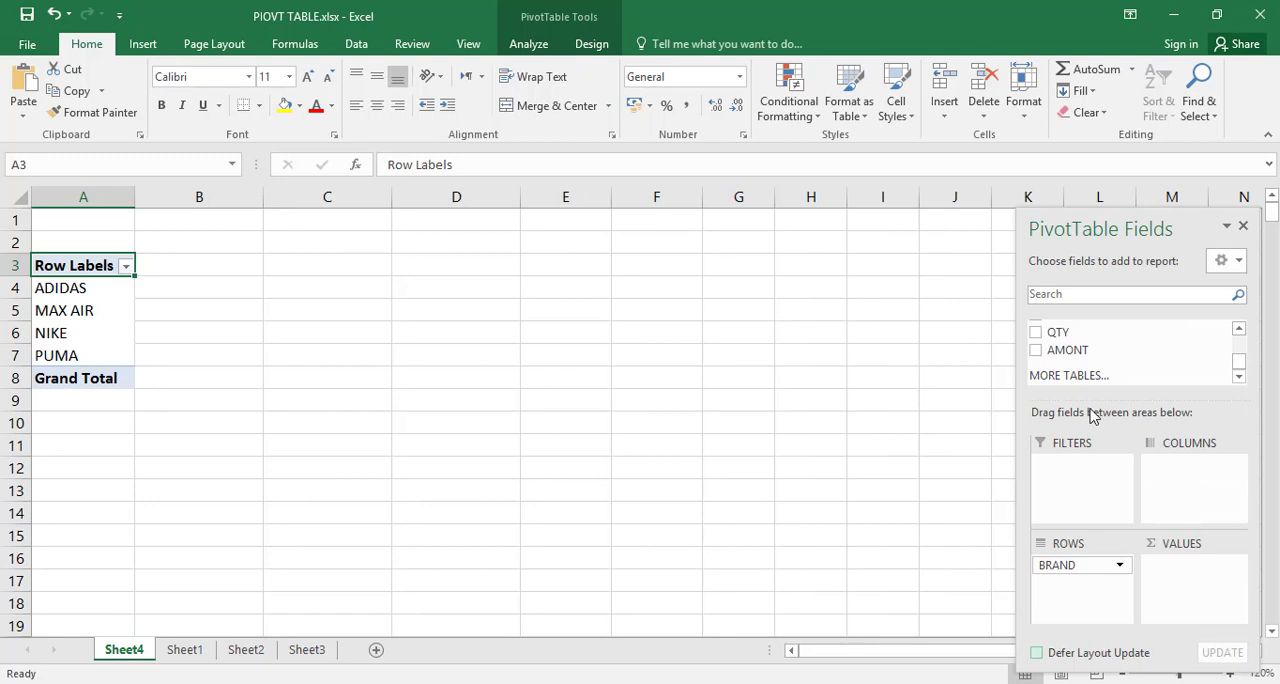
pyautogui.moveTo(1077, 350); pyautogui.dragTo(1196, 586)
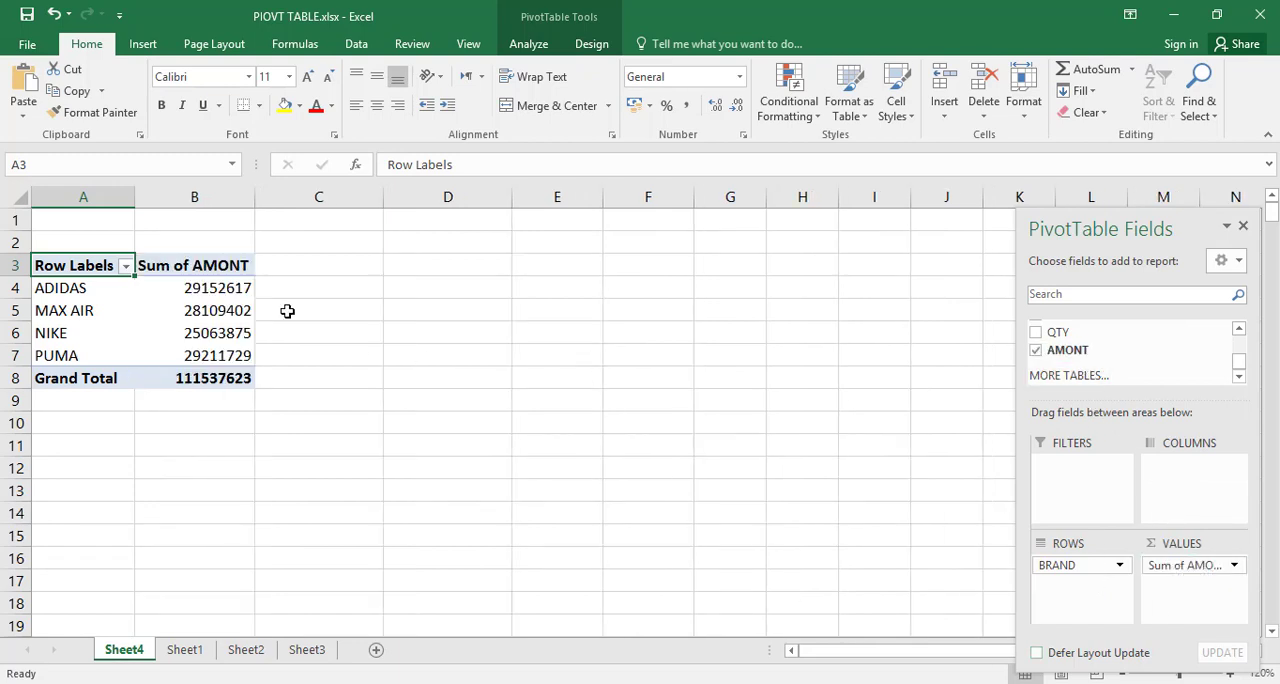
# Step: Drill into the MAX AIR total to list its underlying records on a new sheet, and compare them with the source data on Sheet1
pyautogui.moveTo(233, 291)
pyautogui.doubleClick(223, 310)
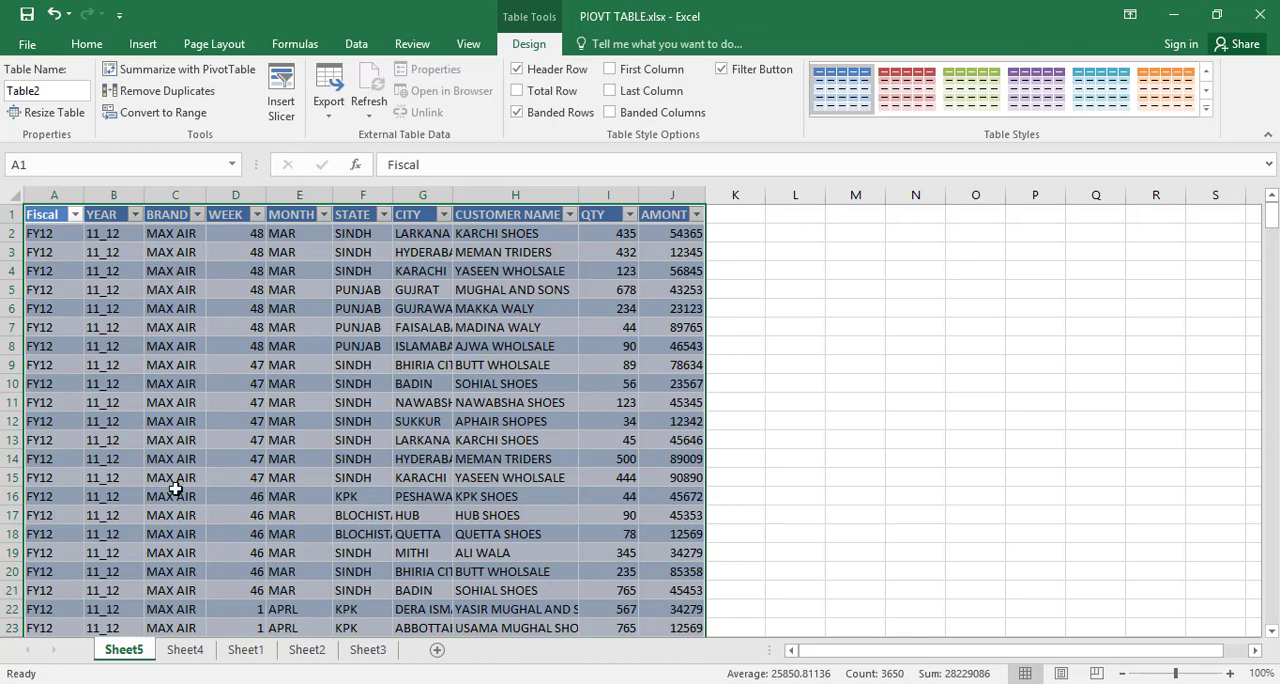
pyautogui.click(245, 649)
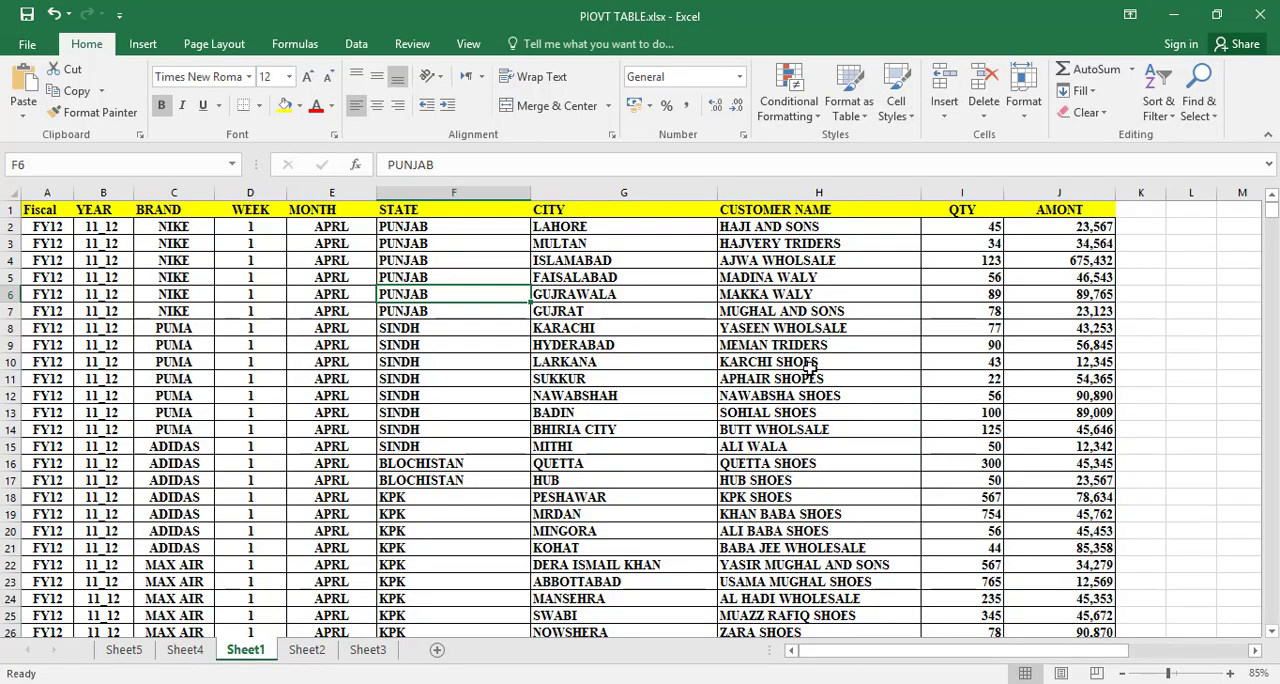
pyautogui.moveTo(1270, 210)
pyautogui.mouseDown()
pyautogui.moveTo(1273, 256)
pyautogui.moveTo(1272, 205)
pyautogui.mouseUp()
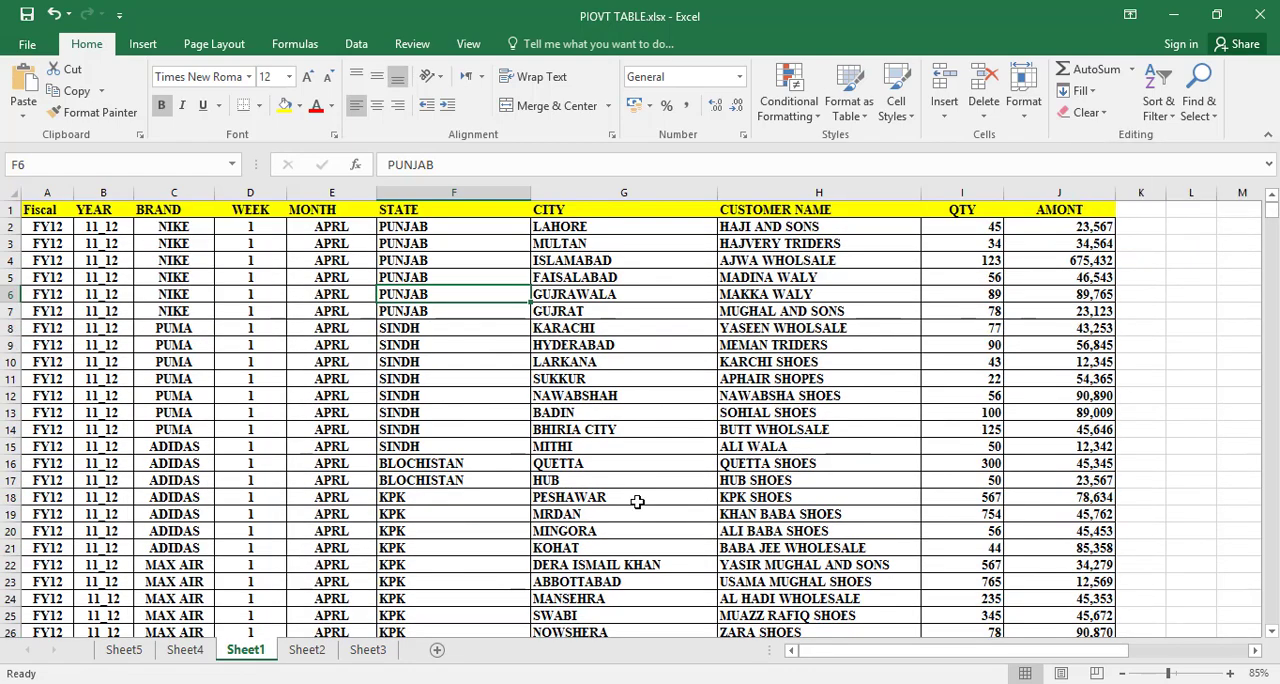
pyautogui.click(124, 650)
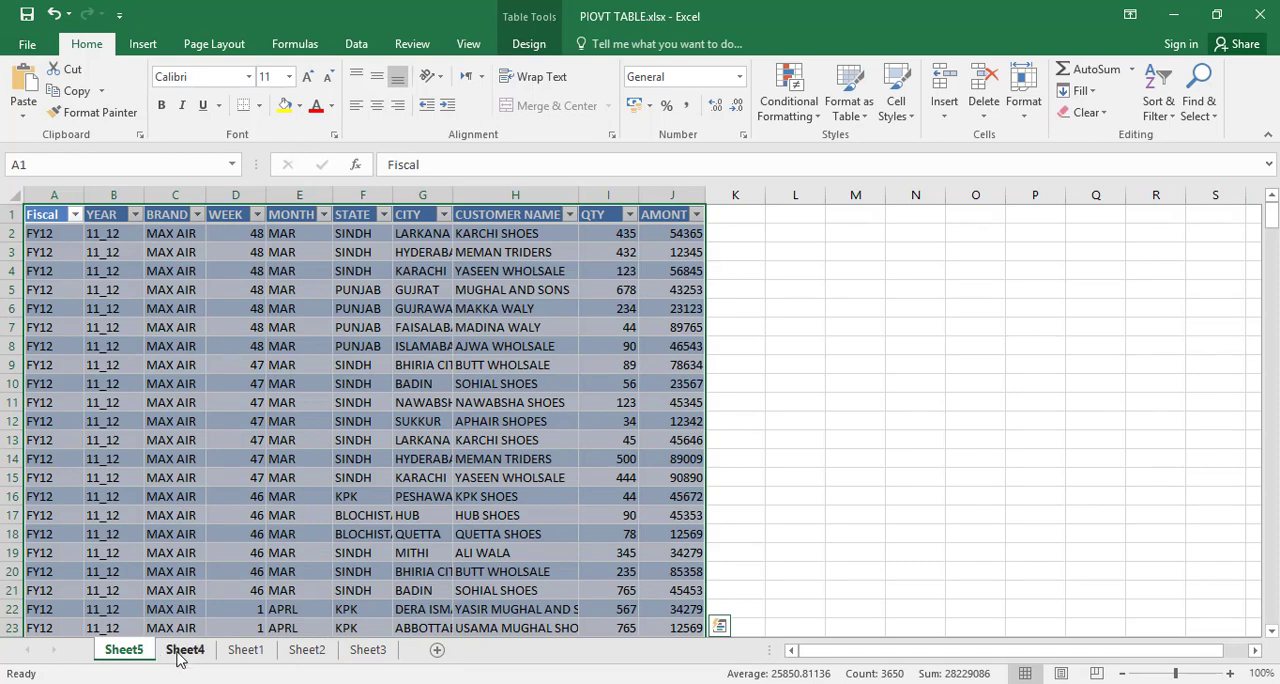
# Step: Return to the PivotTable on Sheet4 and drill into the PUMA total to list its underlying records
pyautogui.click(182, 651)
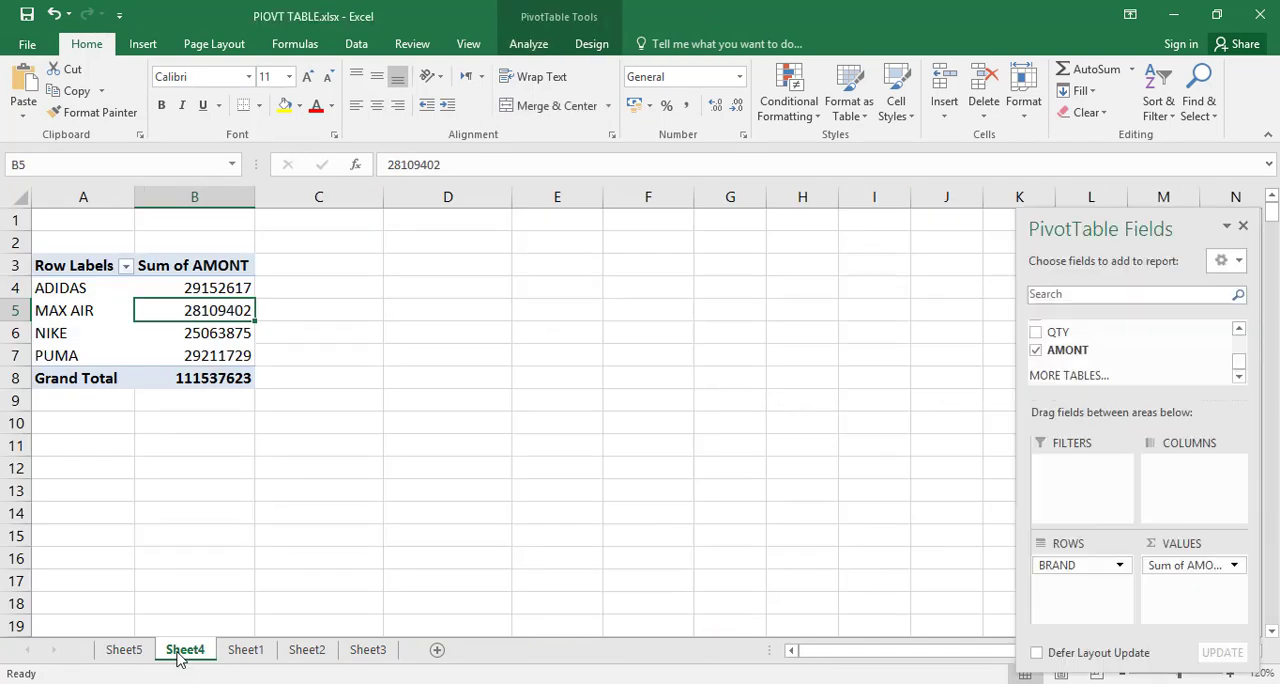
pyautogui.click(240, 355)
pyautogui.doubleClick(240, 355)
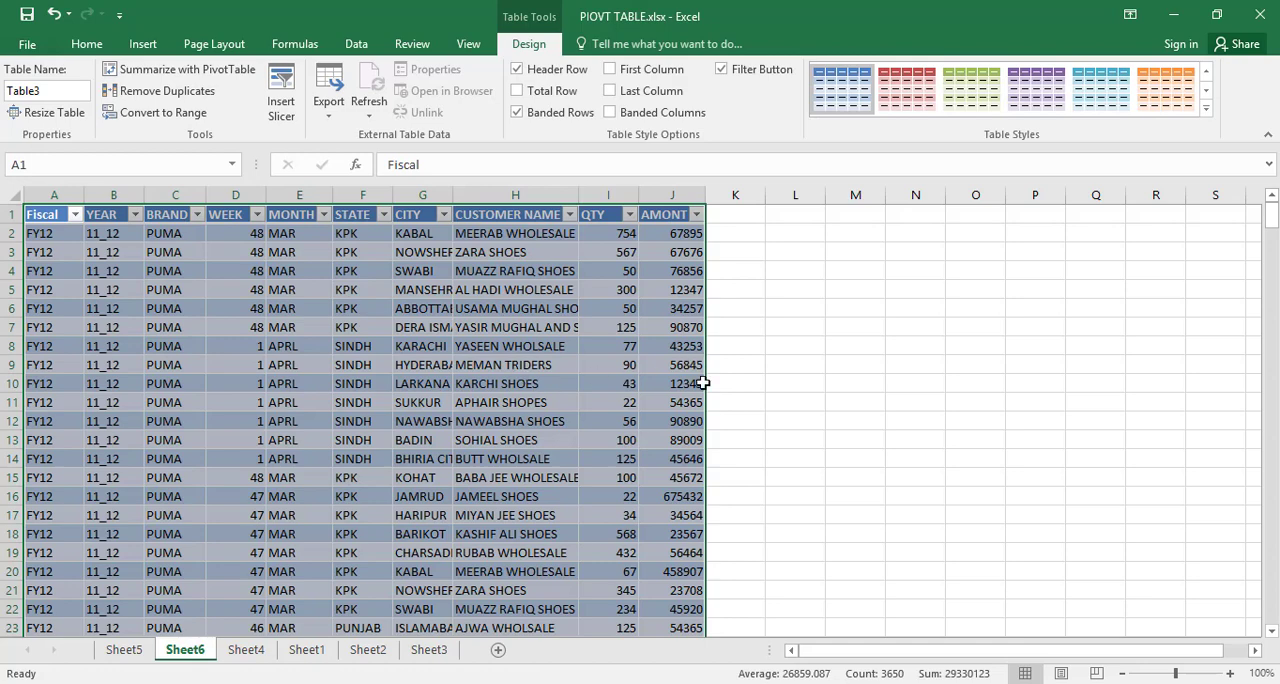
# Step: Delete the two drill-down detail sheets, Sheet6 and Sheet5
pyautogui.rightClick(185, 652)
pyautogui.click(230, 449)
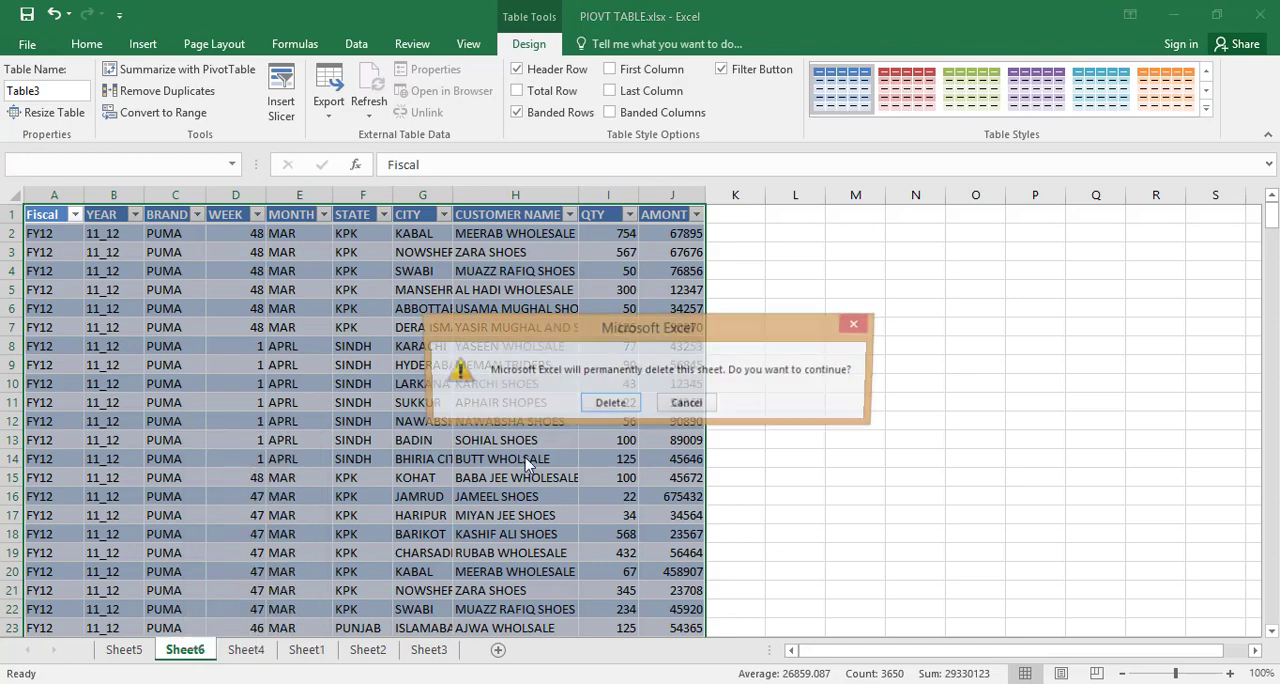
pyautogui.click(600, 405)
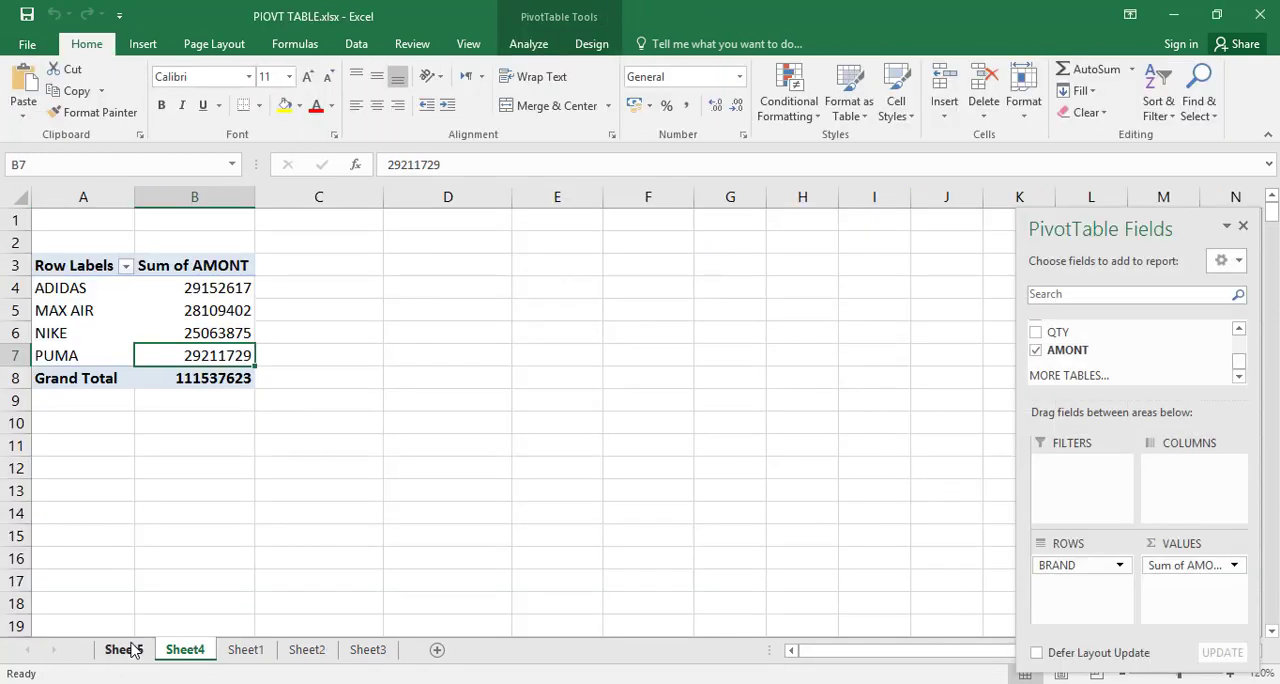
pyautogui.click(131, 650)
pyautogui.rightClick(131, 650)
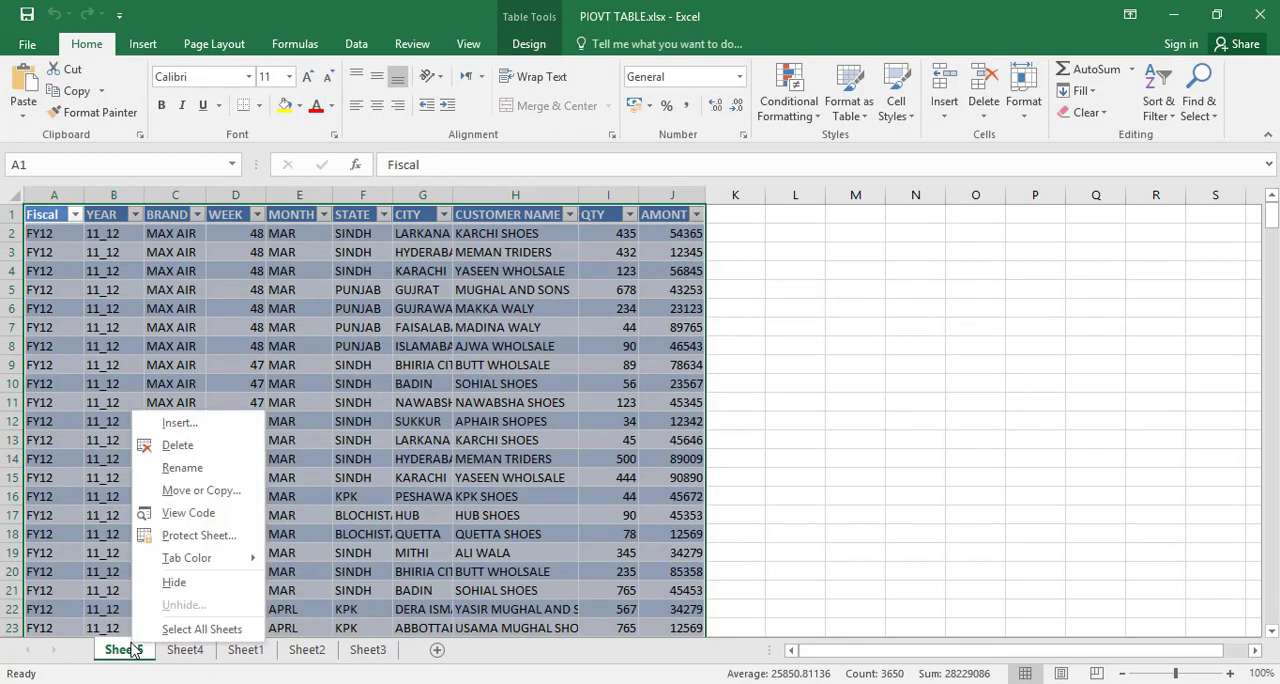
pyautogui.click(205, 447)
pyautogui.click(620, 403)
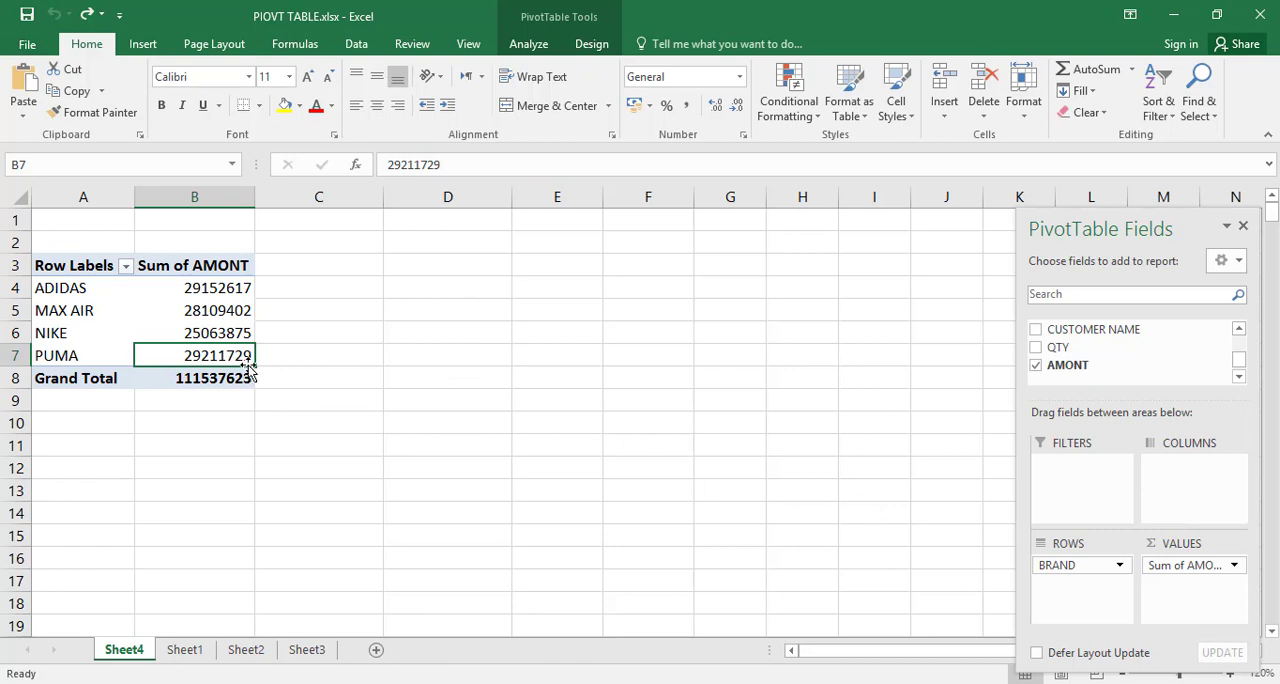
# Step: Show the PivotTable's brand amounts as % of Column Total
pyautogui.click(235, 316)
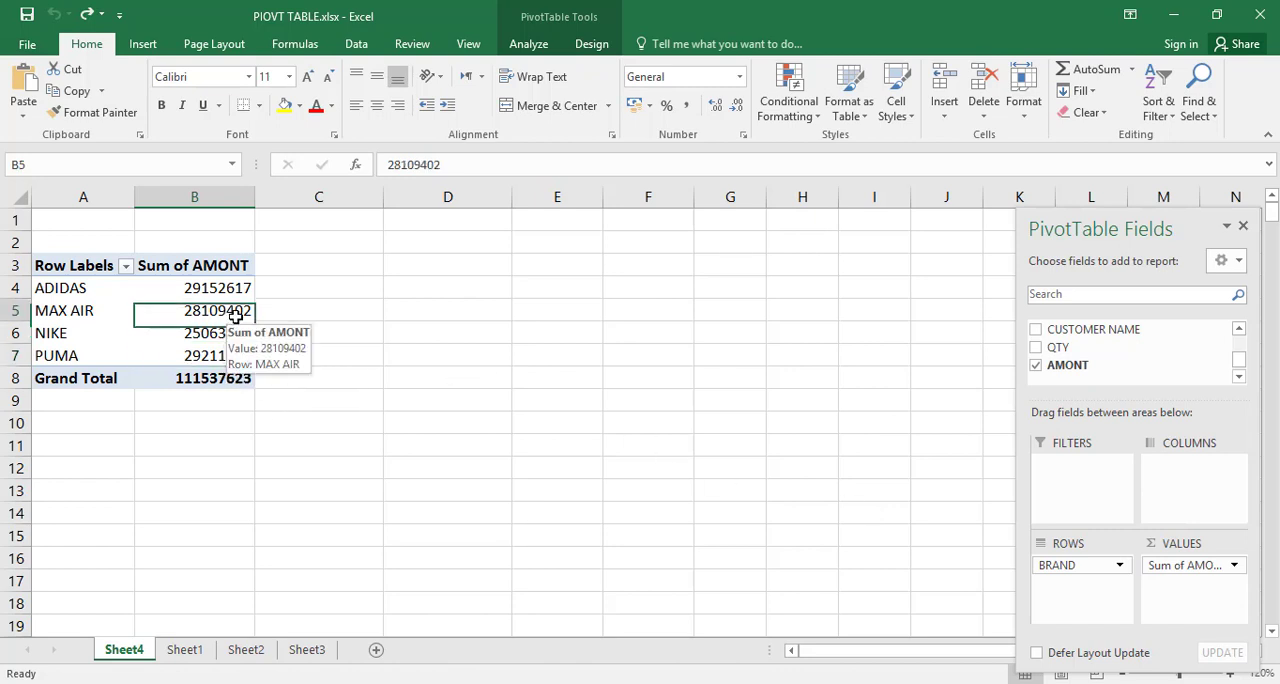
pyautogui.rightClick(235, 316)
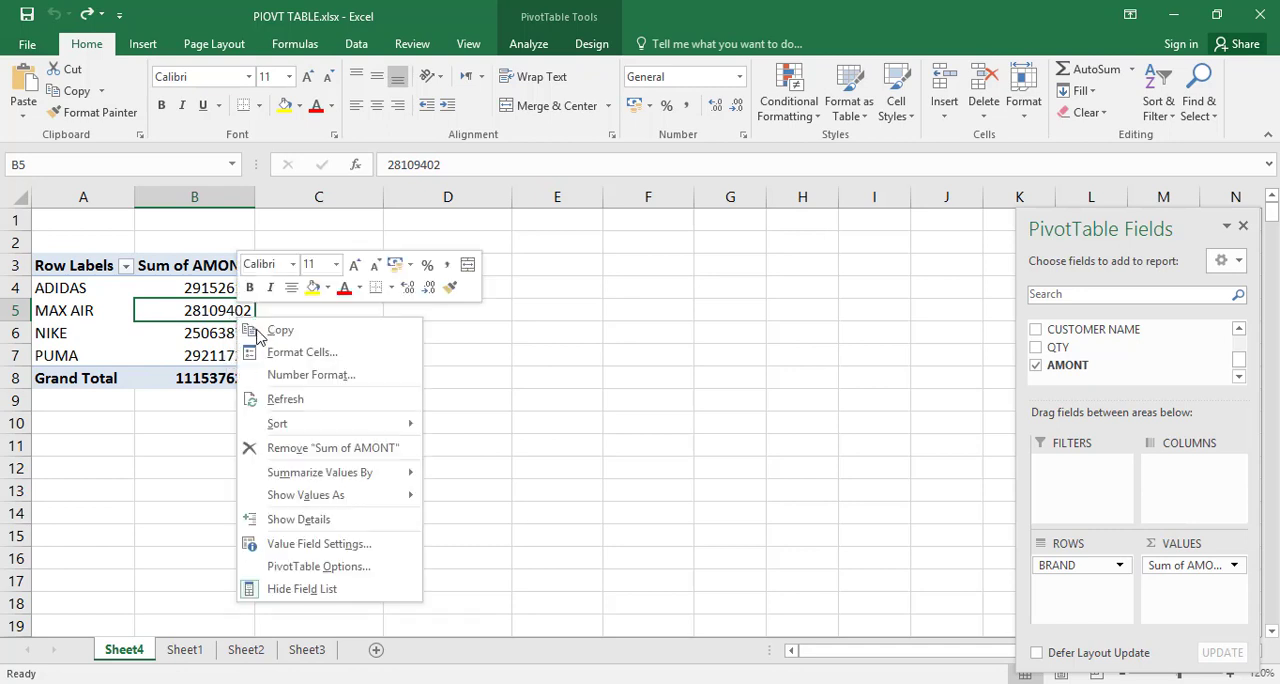
pyautogui.moveTo(322, 500)
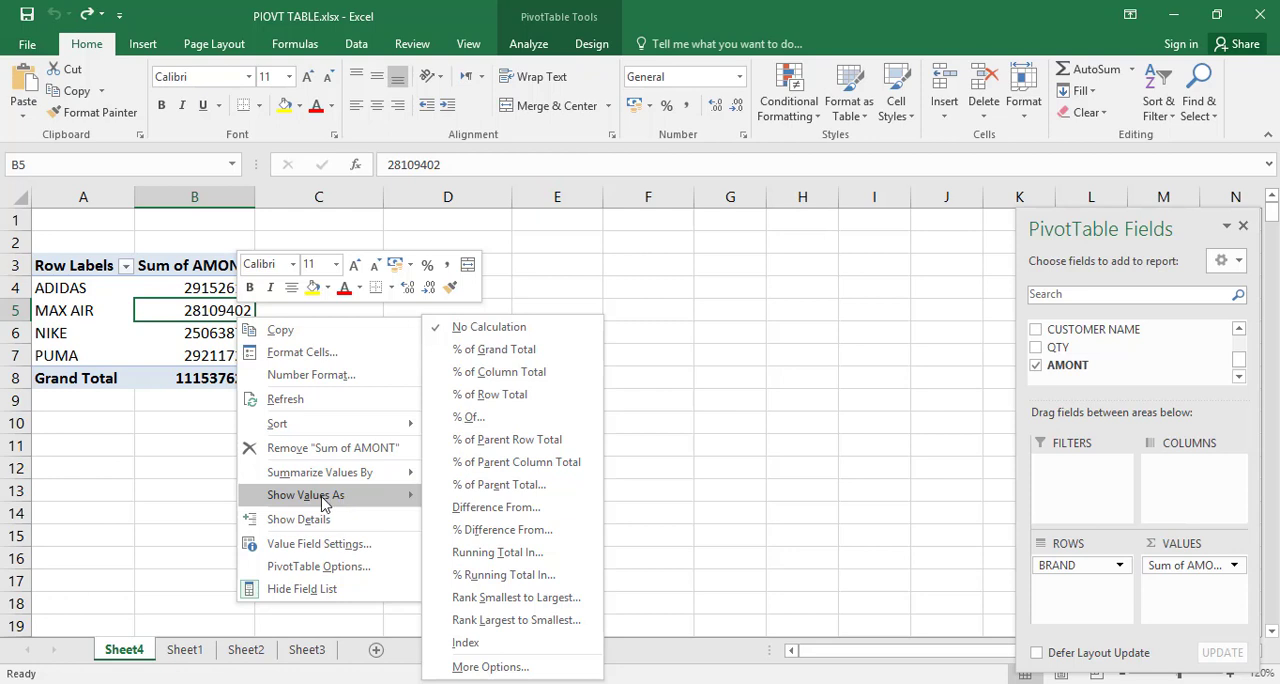
pyautogui.click(516, 373)
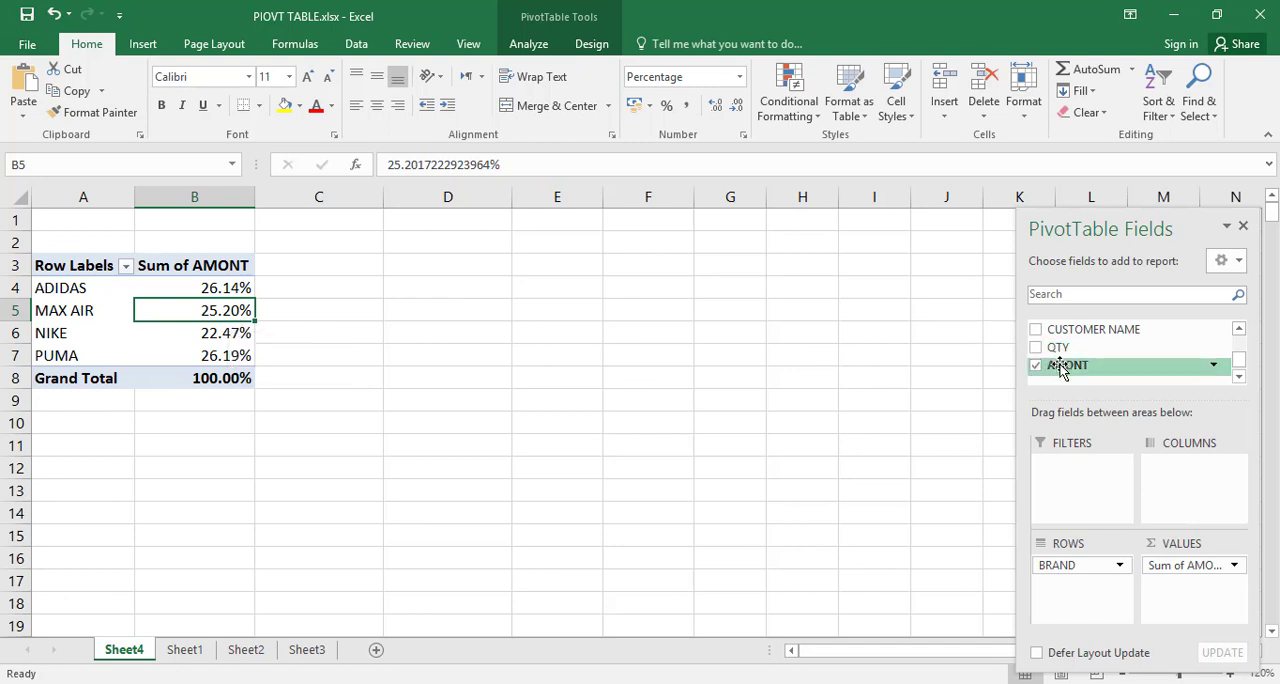
# Step: Add the AMONT field to the PivotTable's values a second time and summarize that column by Count
pyautogui.moveTo(1062, 368); pyautogui.dragTo(1195, 600)
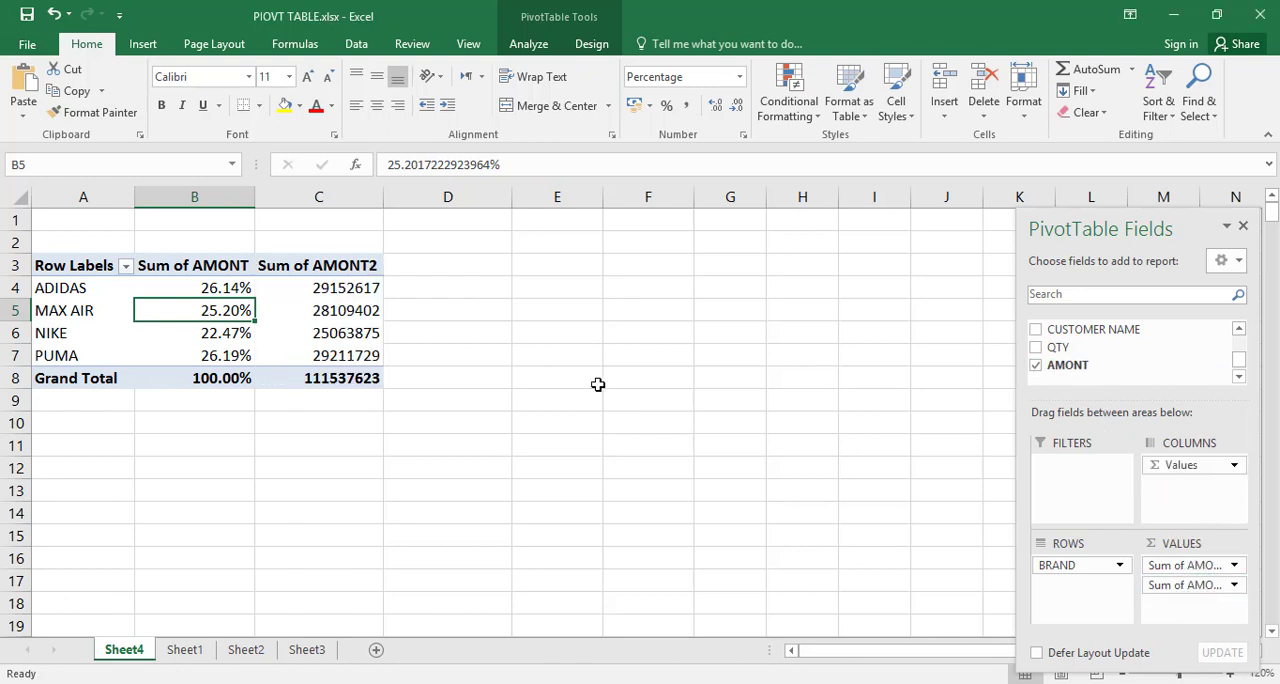
pyautogui.click(329, 313)
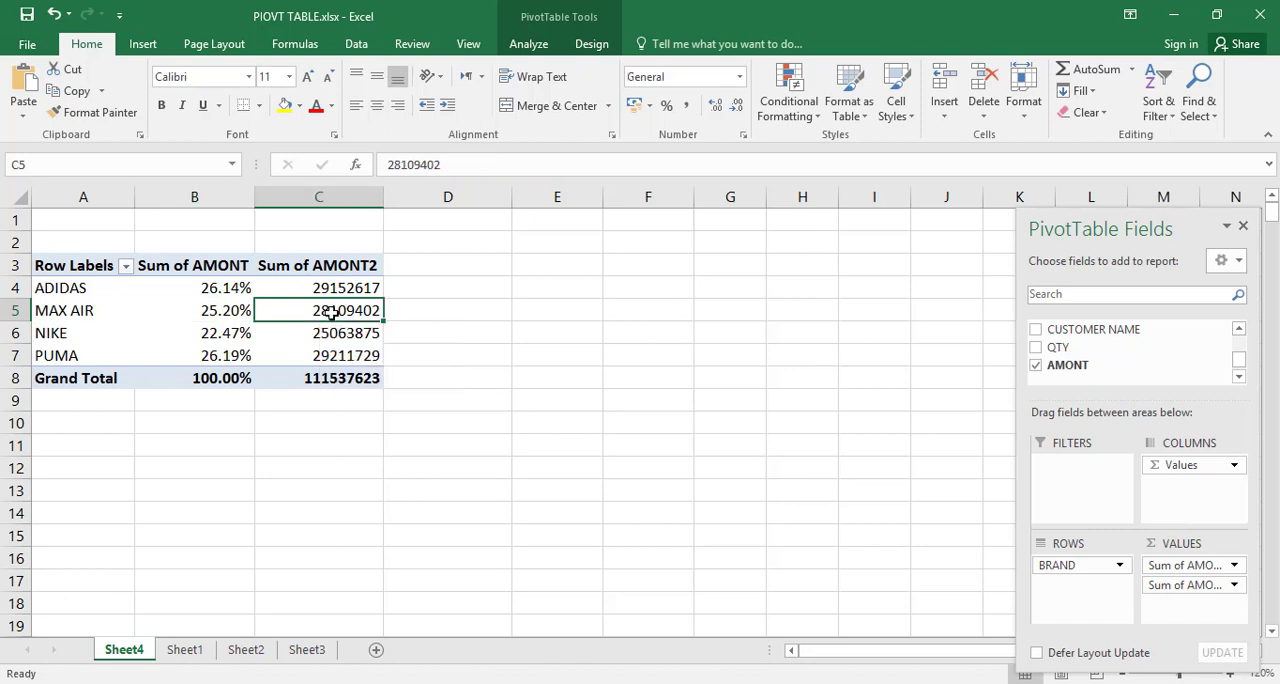
pyautogui.rightClick(332, 315)
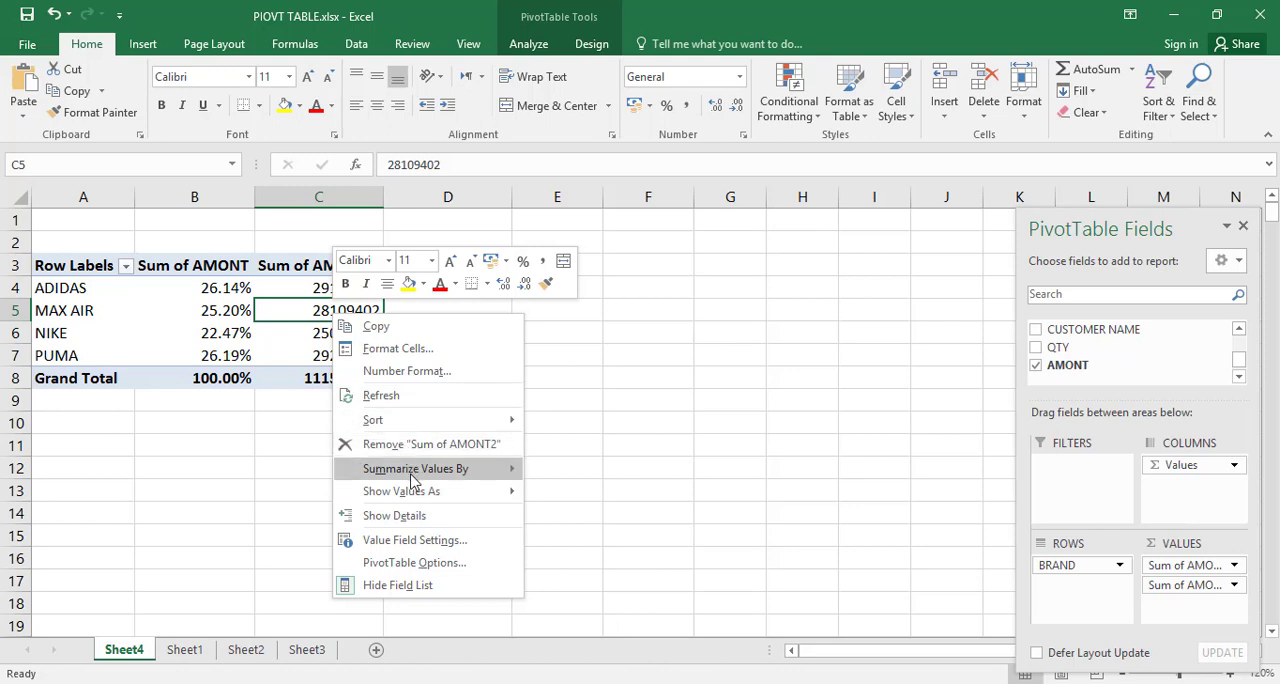
pyautogui.moveTo(412, 478)
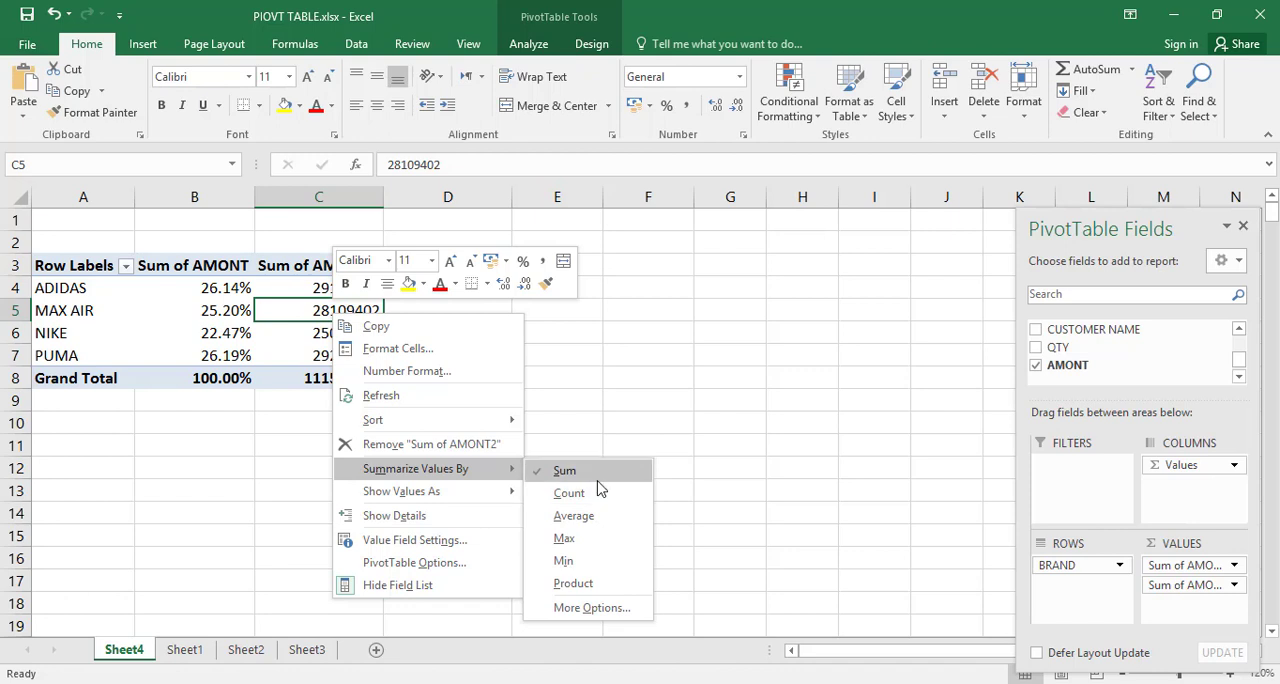
pyautogui.click(575, 505)
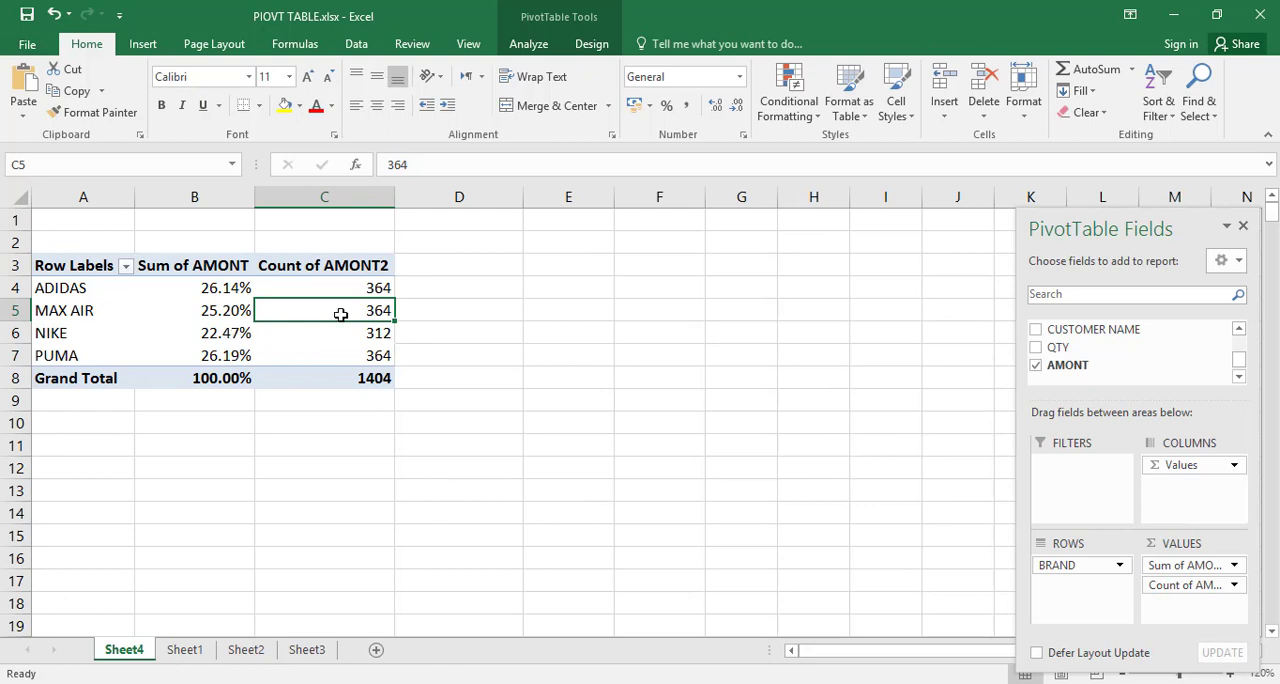
# Step: Add the AMONT field to the PivotTable's values a third time, below the count
pyautogui.moveTo(351, 313)
pyautogui.moveTo(356, 290)
pyautogui.moveTo(274, 292)
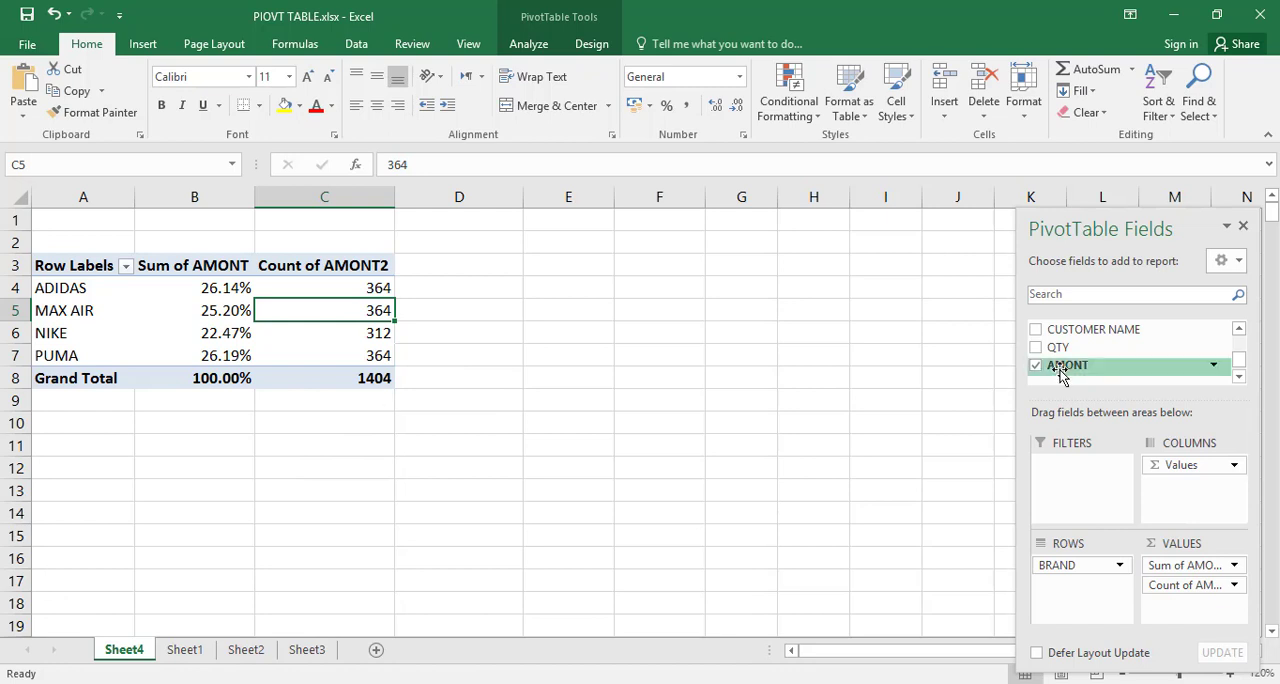
pyautogui.moveTo(1060, 372); pyautogui.dragTo(1188, 606)
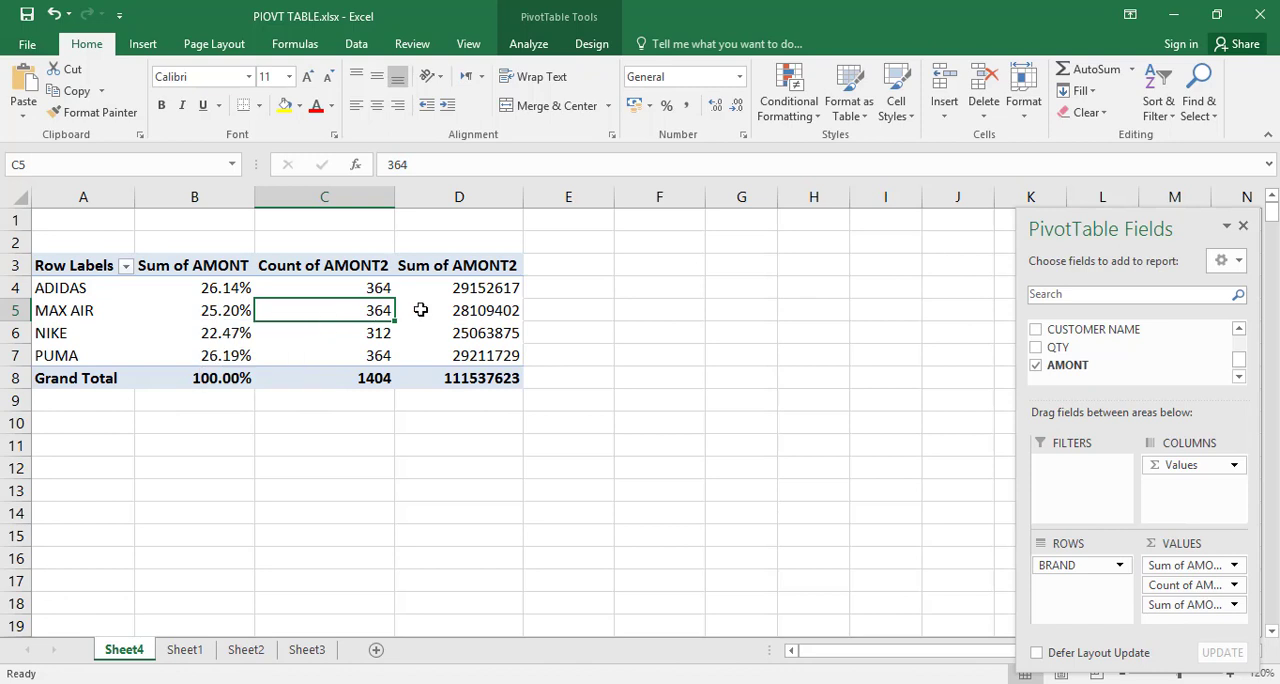
# Step: Show the third AMONT value column as Rank Largest to Smallest, with BRAND as the base field
pyautogui.moveTo(470, 322)
pyautogui.click(477, 311)
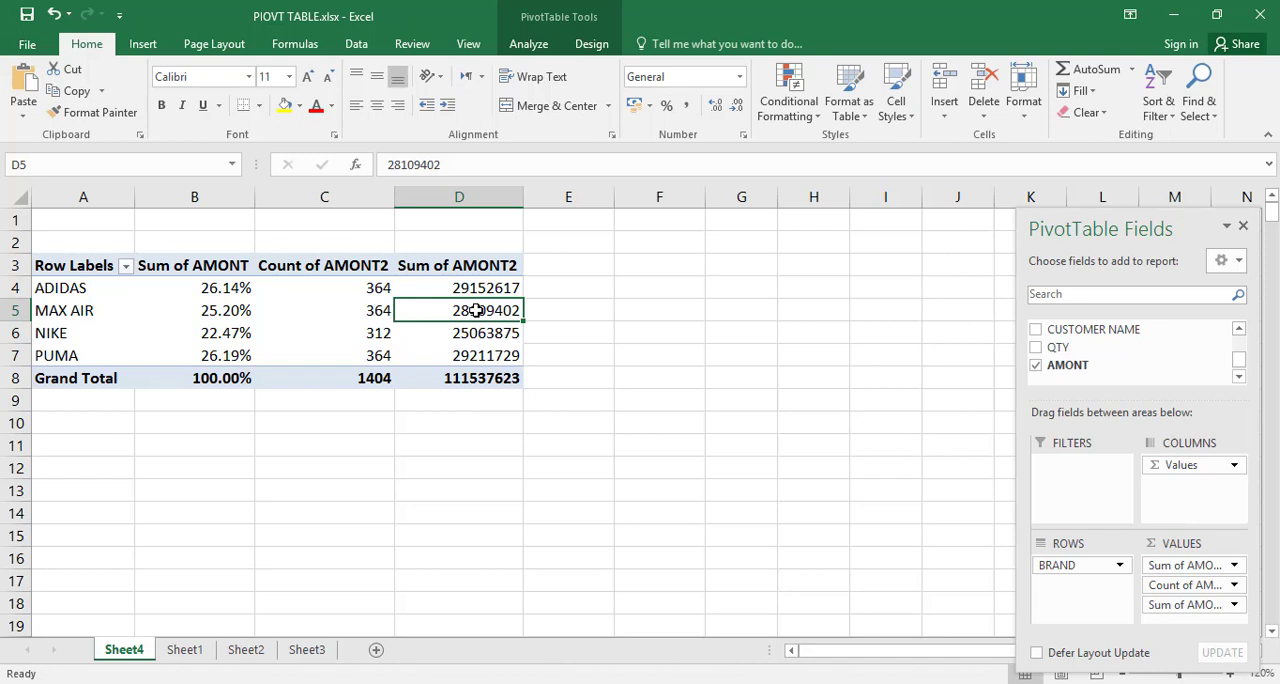
pyautogui.rightClick(476, 311)
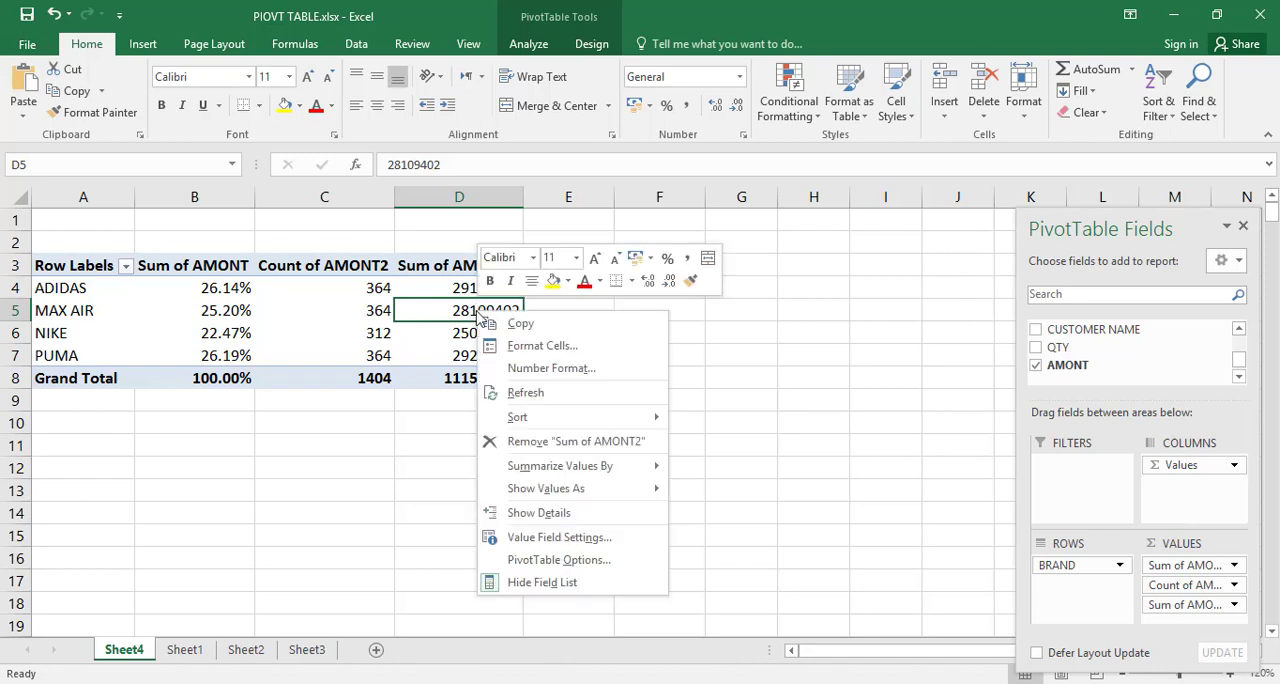
pyautogui.moveTo(587, 489)
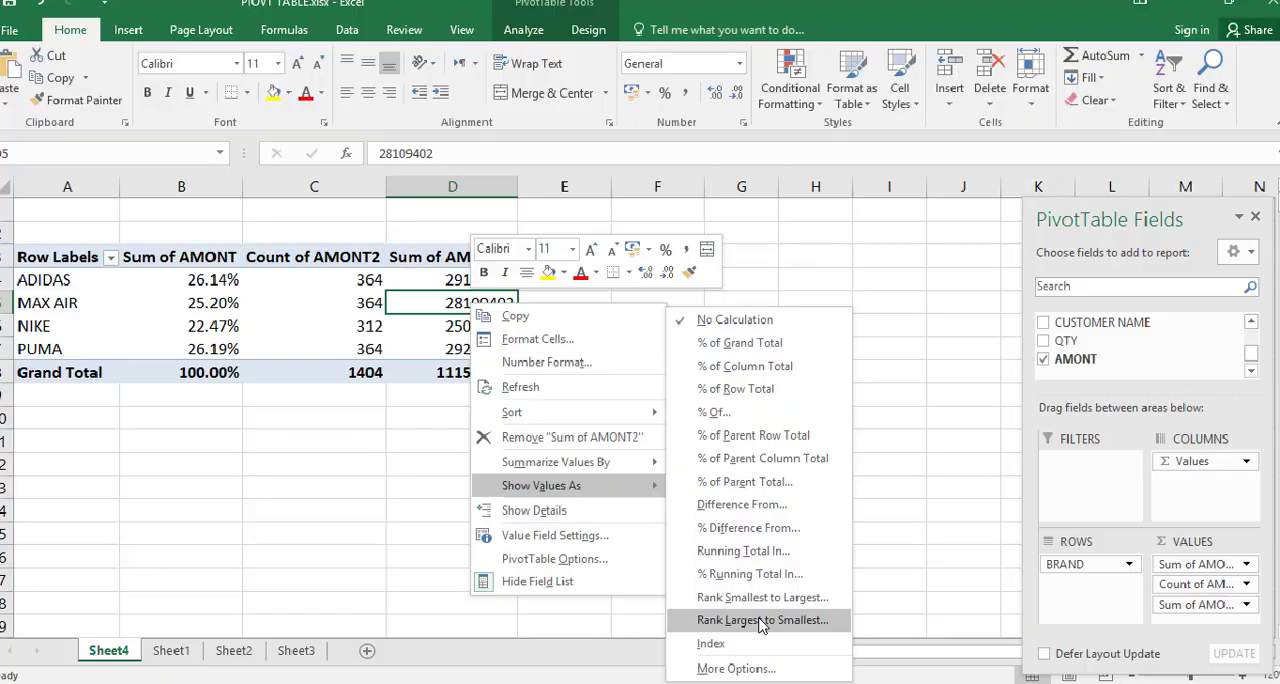
pyautogui.click(762, 625)
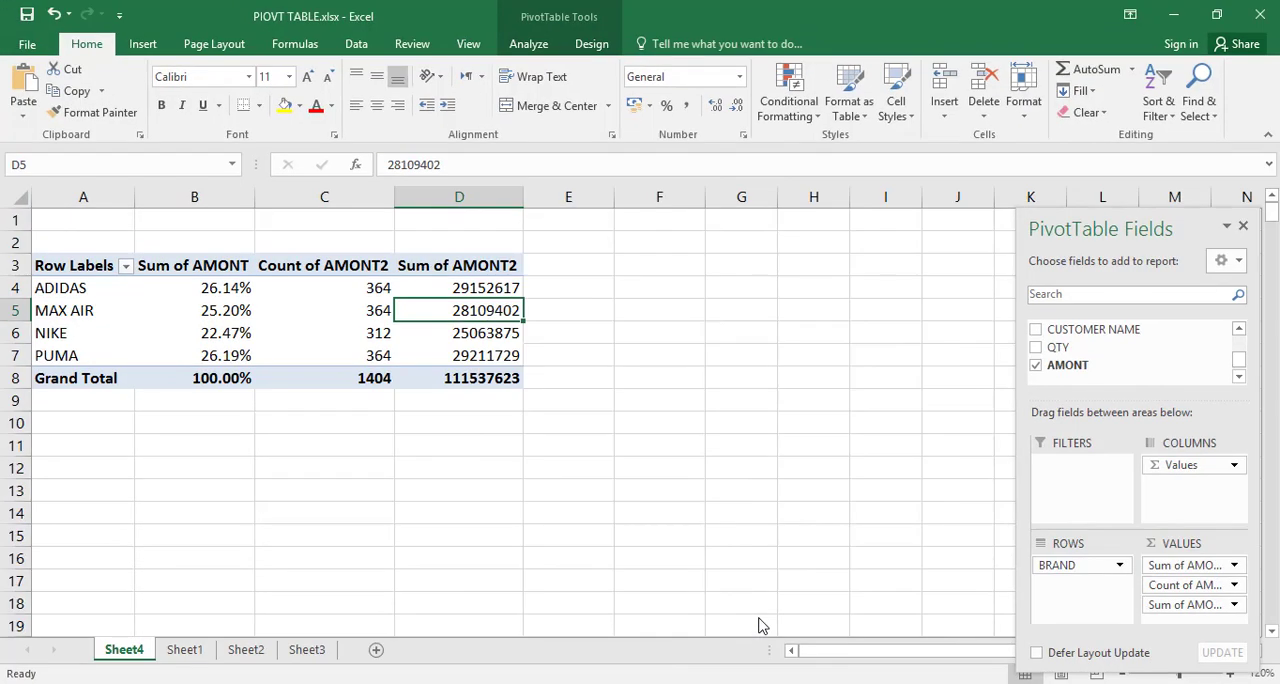
pyautogui.rightClick(491, 307)
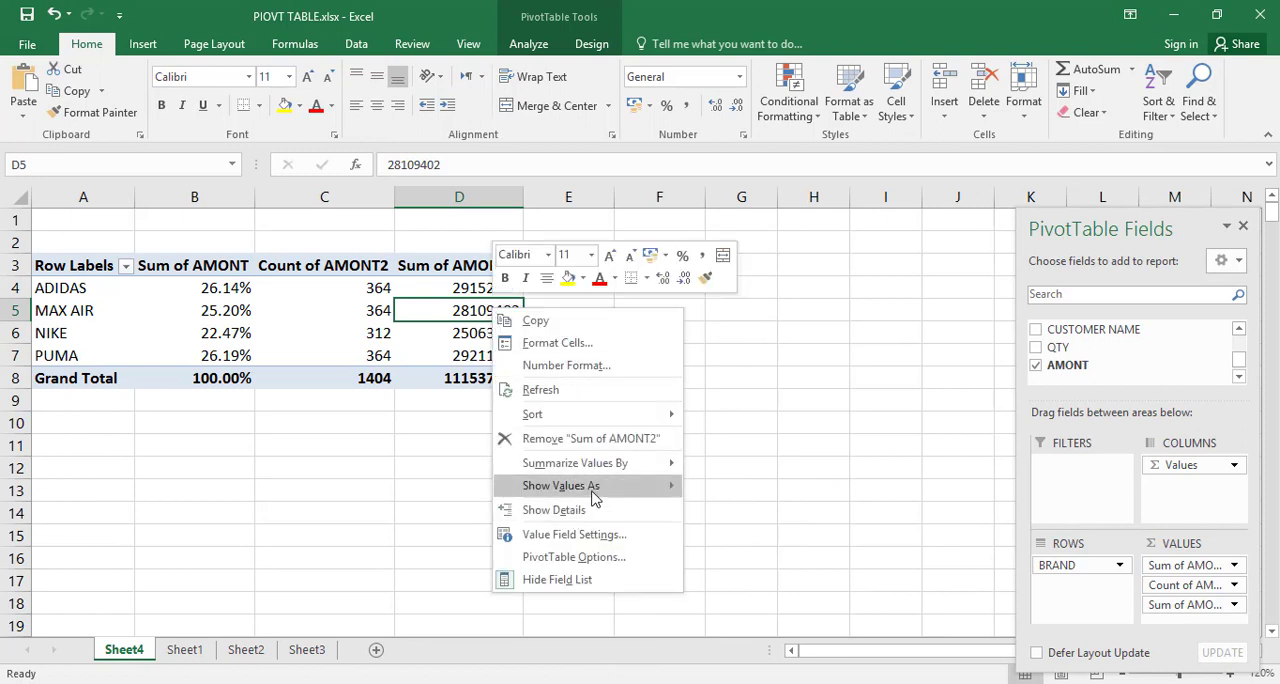
pyautogui.moveTo(591, 486)
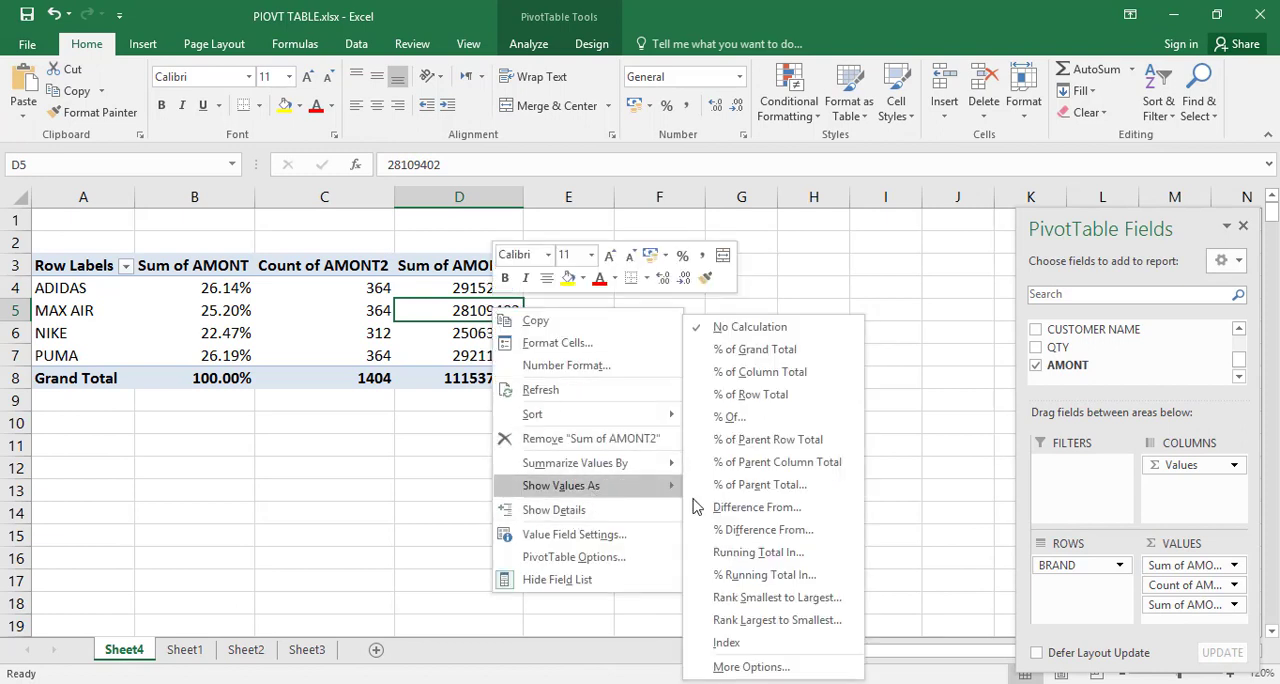
pyautogui.click(806, 622)
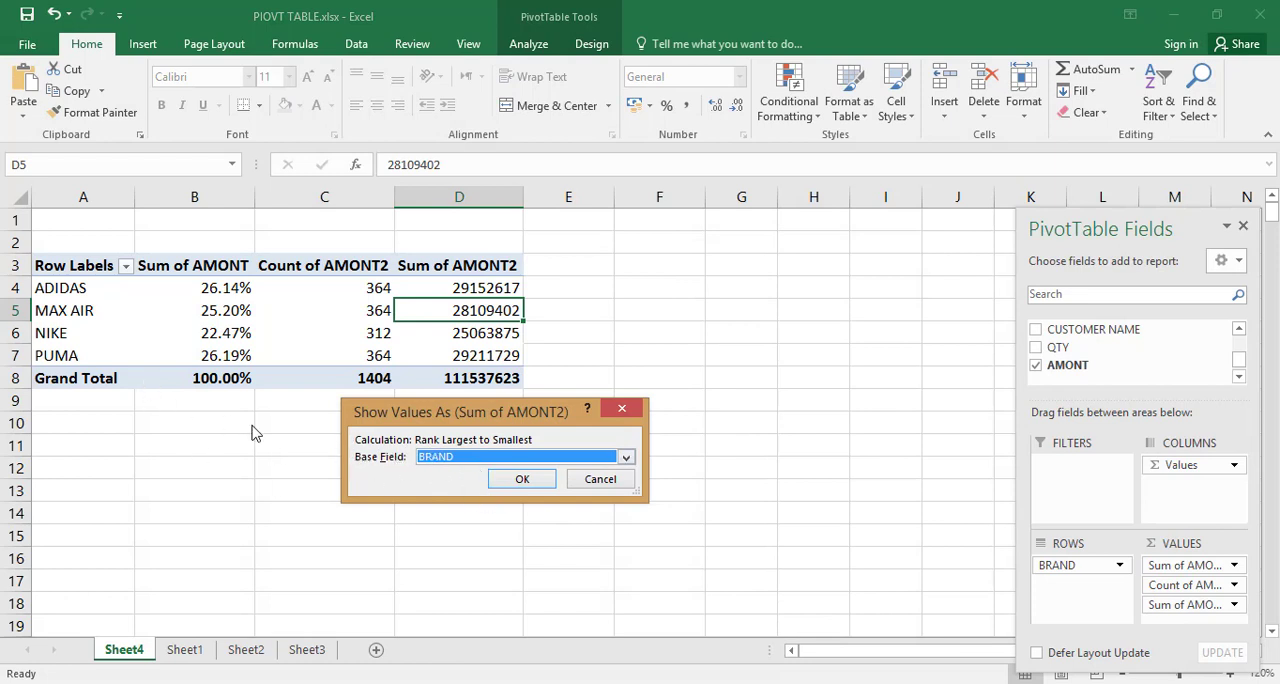
pyautogui.click(522, 480)
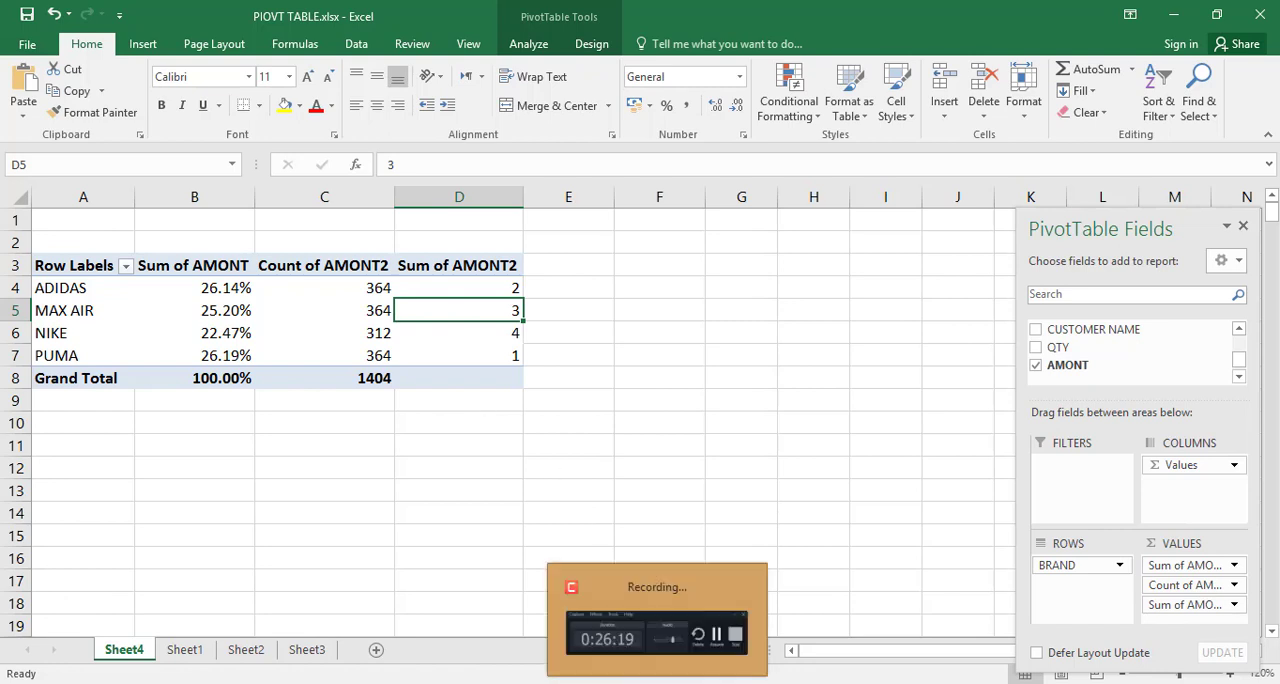
pyautogui.click(657, 682)
pyautogui.click(1204, 636)
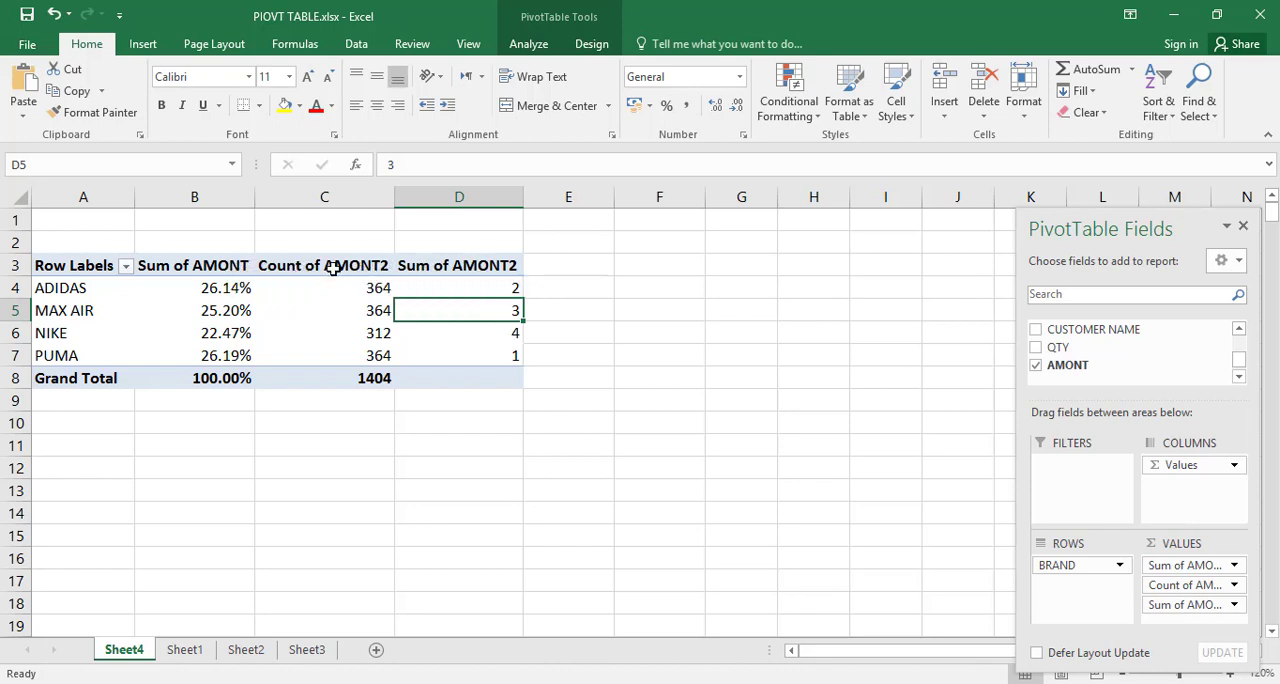
# Step: Rename the PivotTable's three value column headers to "persnge", "count" and "rangk"
pyautogui.click(216, 268)
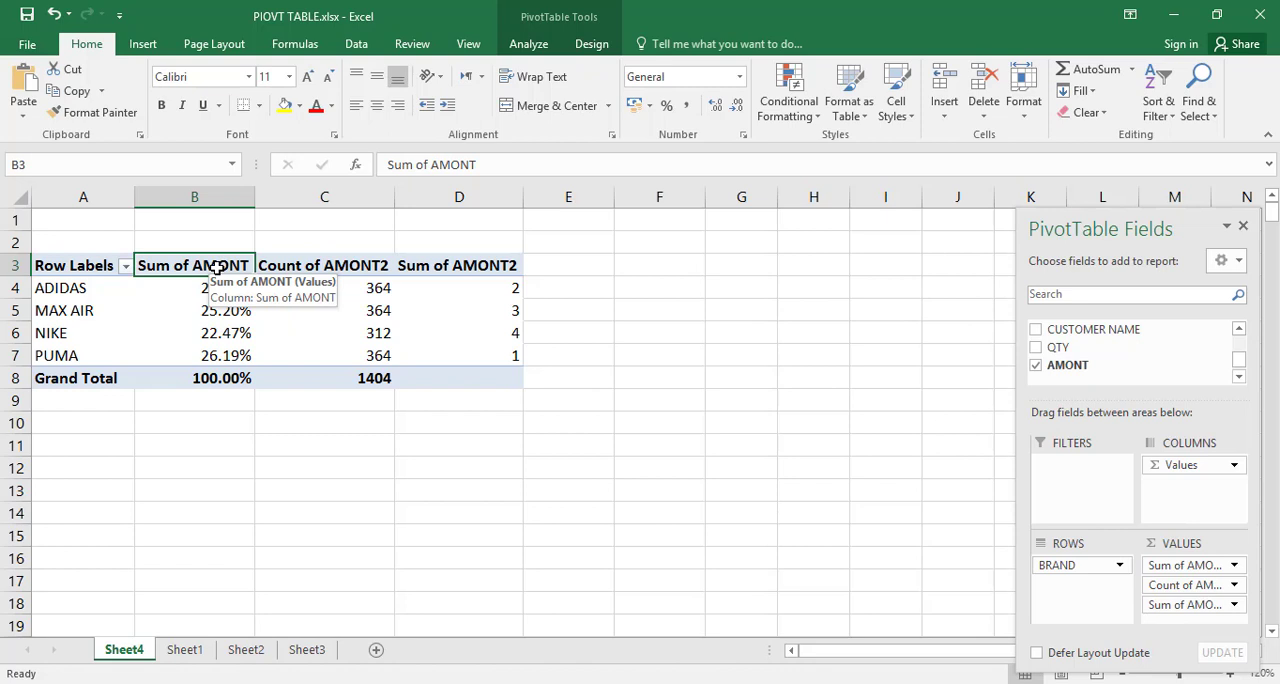
pyautogui.write('per')
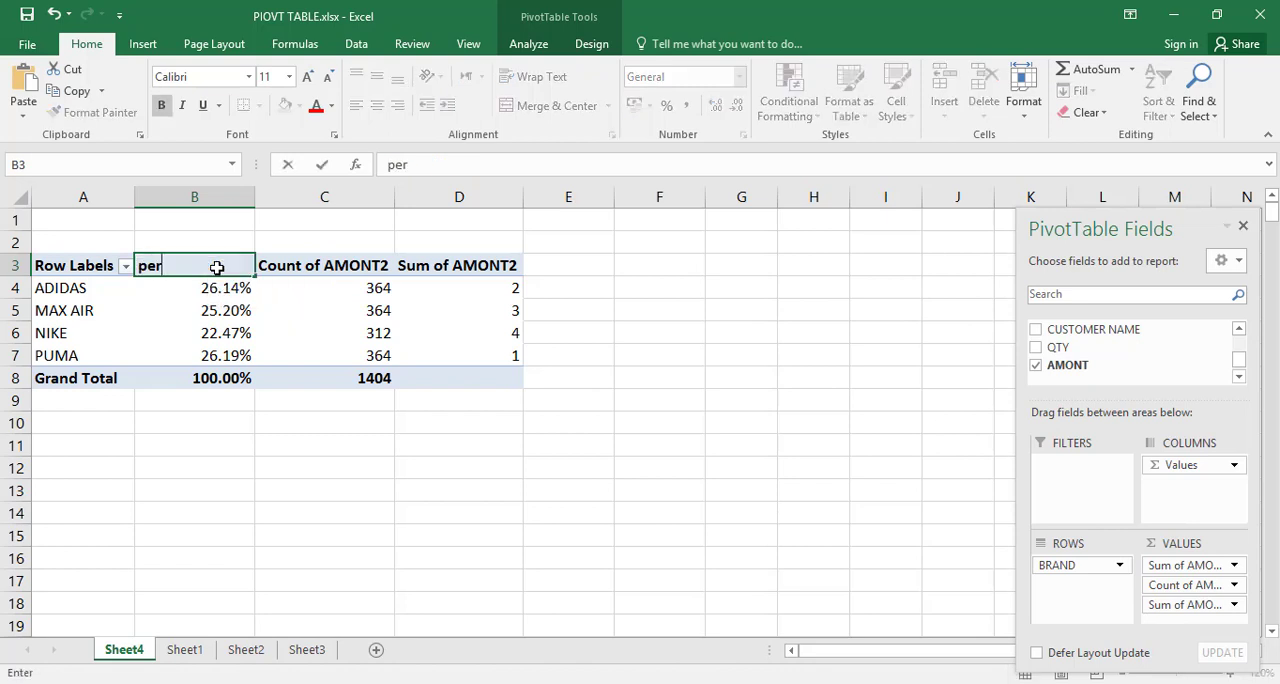
pyautogui.write('snge')
pyautogui.click(333, 272)
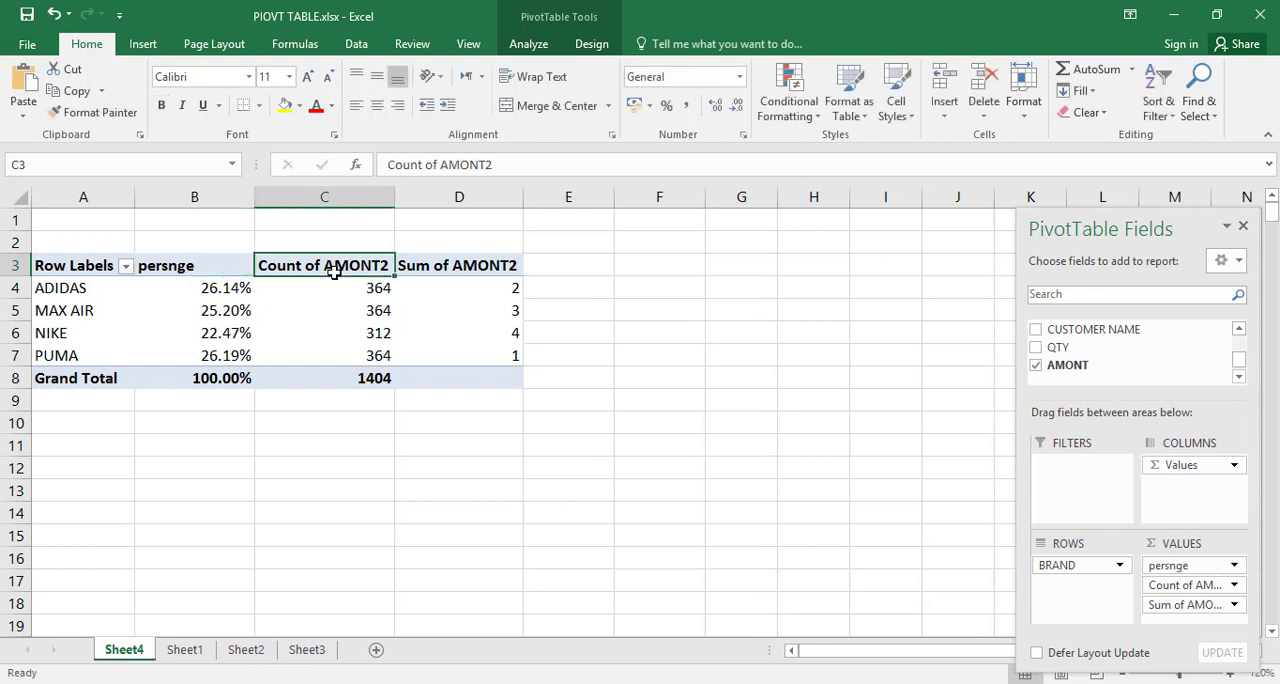
pyautogui.write('count')
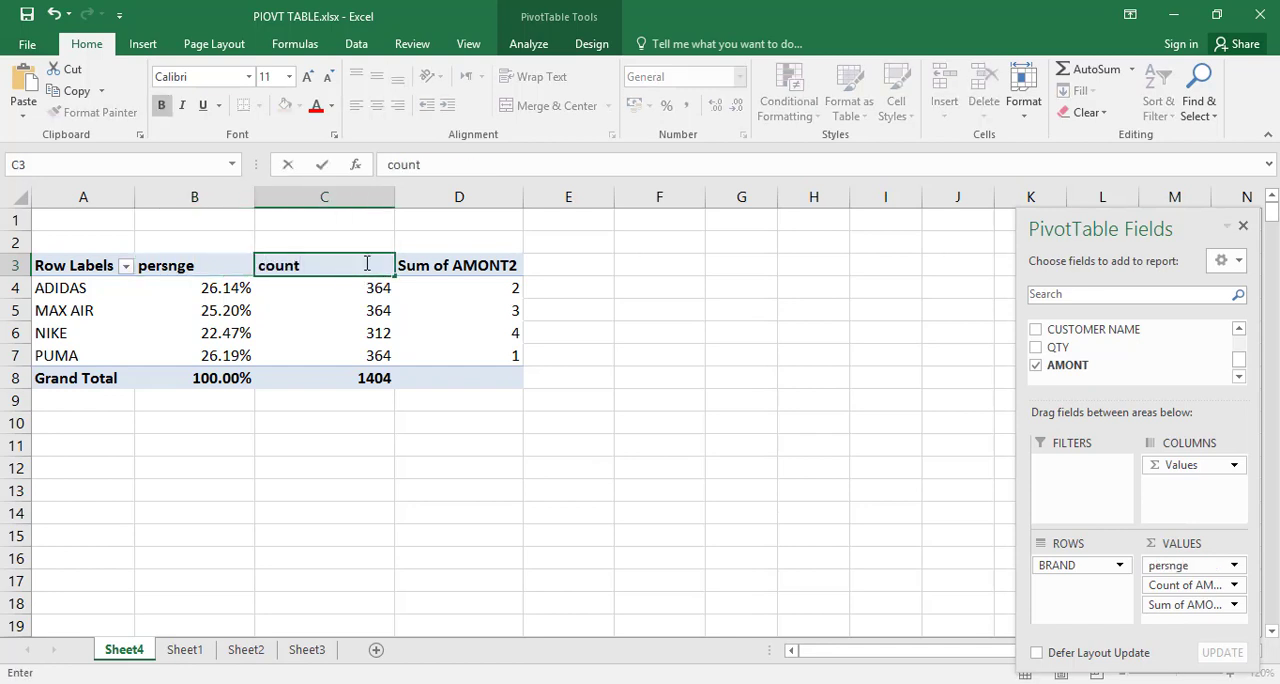
pyautogui.click(413, 266)
pyautogui.write('r')
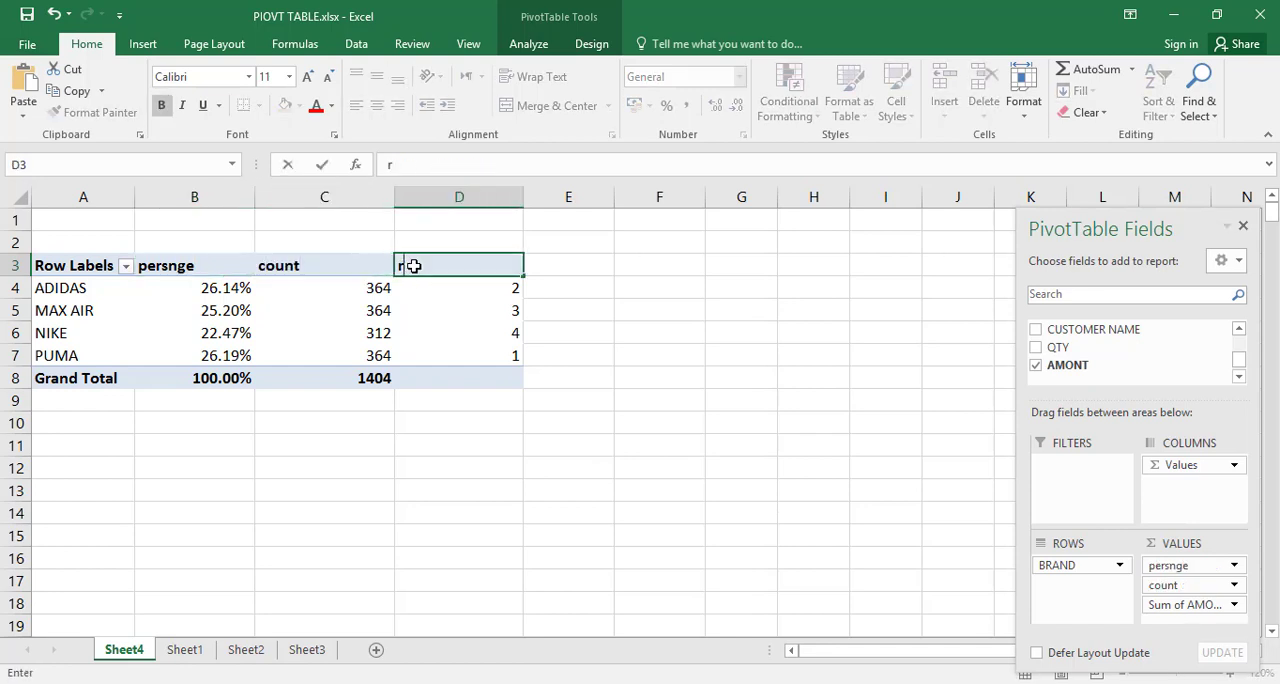
pyautogui.write('angk')
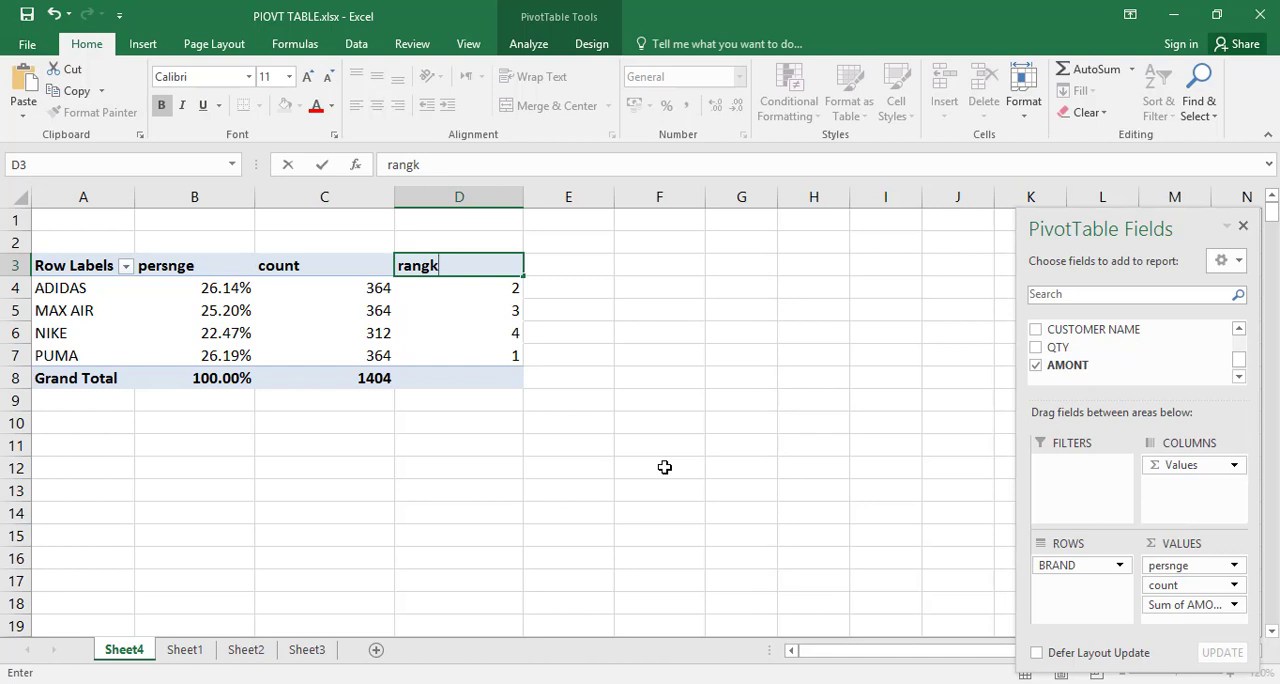
# Step: Review the source data on Sheet1 and open the print preview of the PivotTable on Sheet4
pyautogui.click(186, 650)
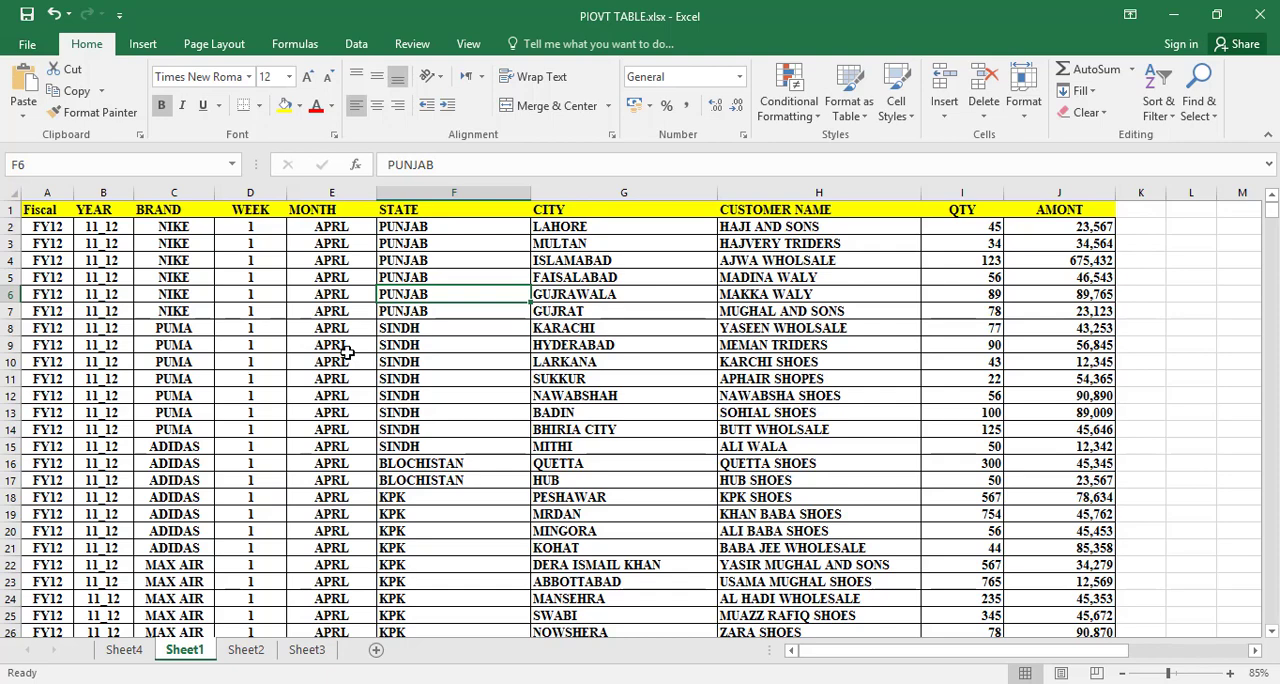
pyautogui.click(124, 649)
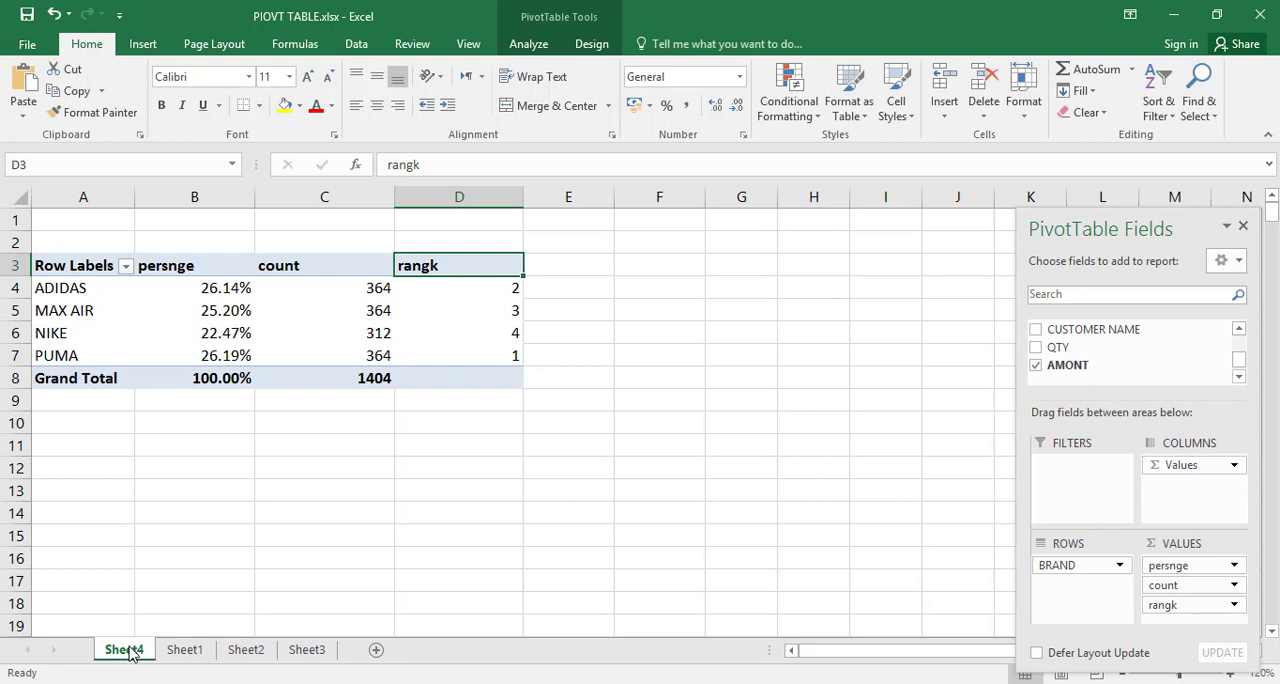
pyautogui.hotkey('ctrl', 'p')
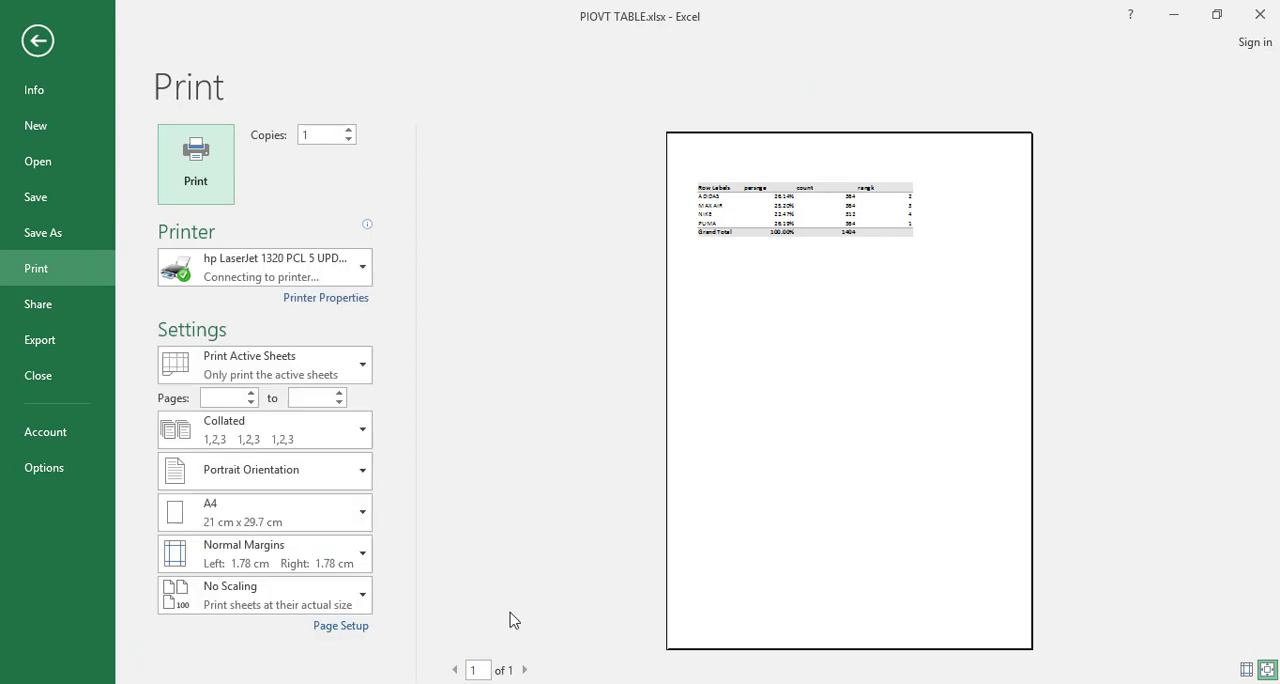
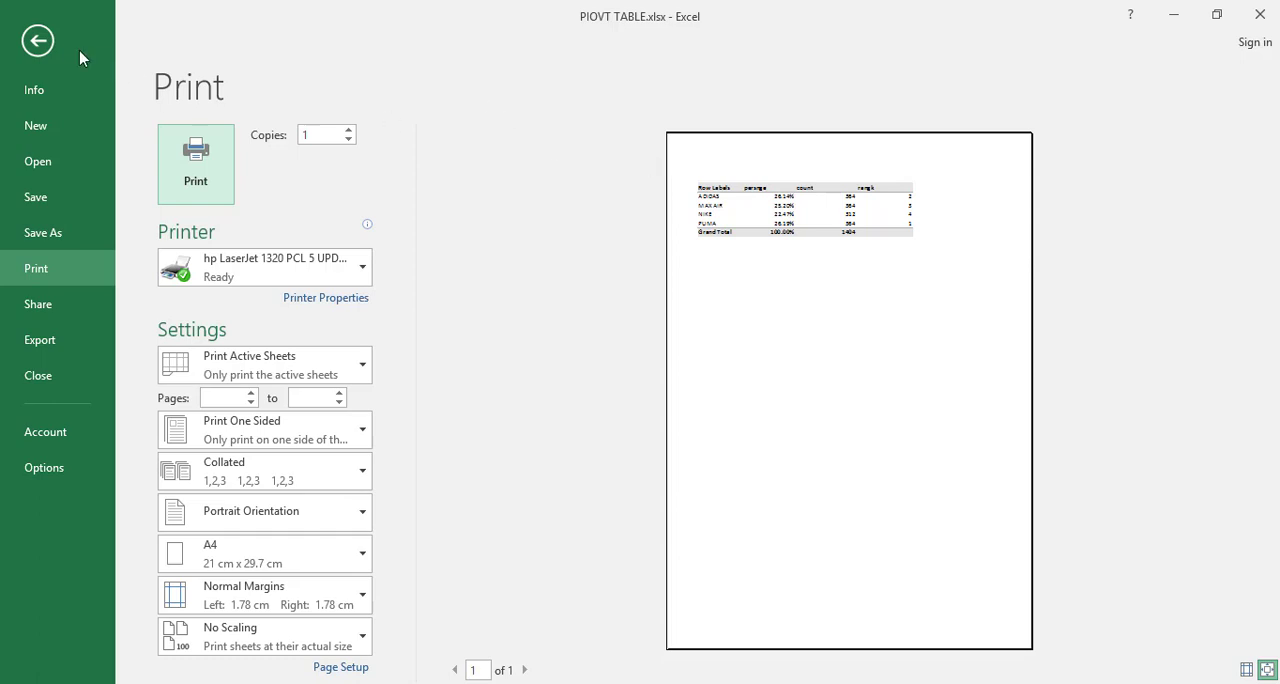
# Step: Close the print preview and remove all the fields from the PivotTable on Sheet4
pyautogui.click(38, 40)
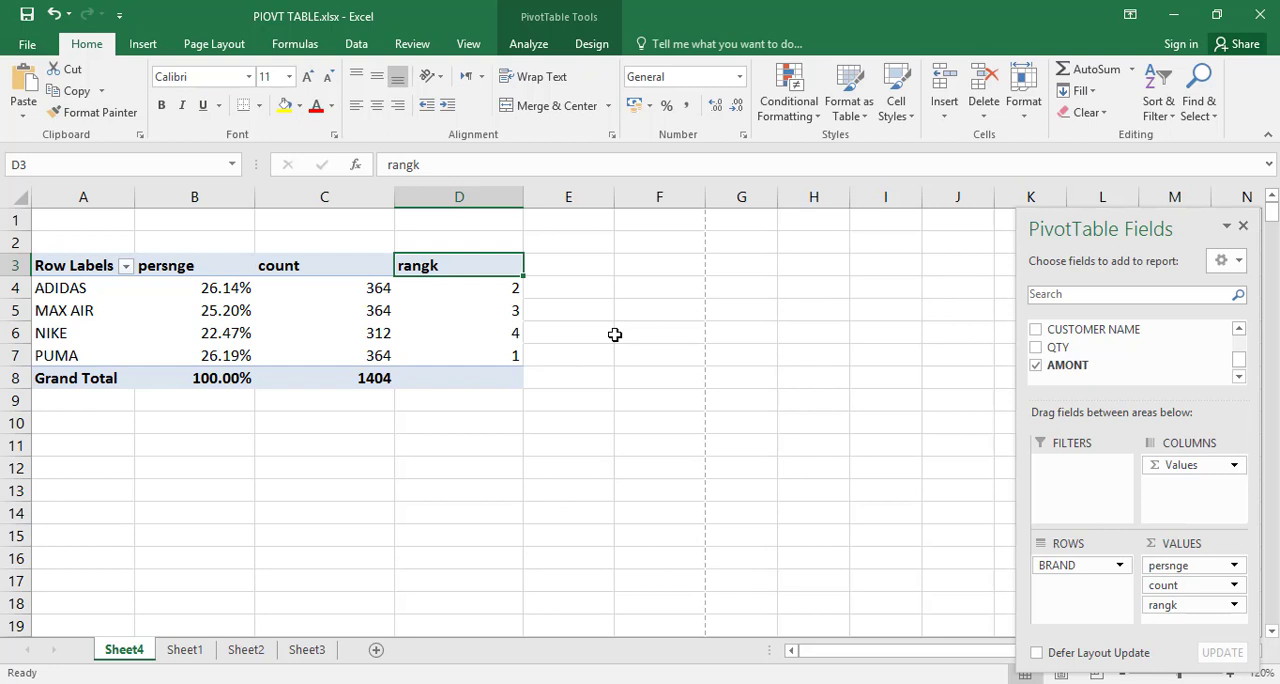
pyautogui.click(430, 335)
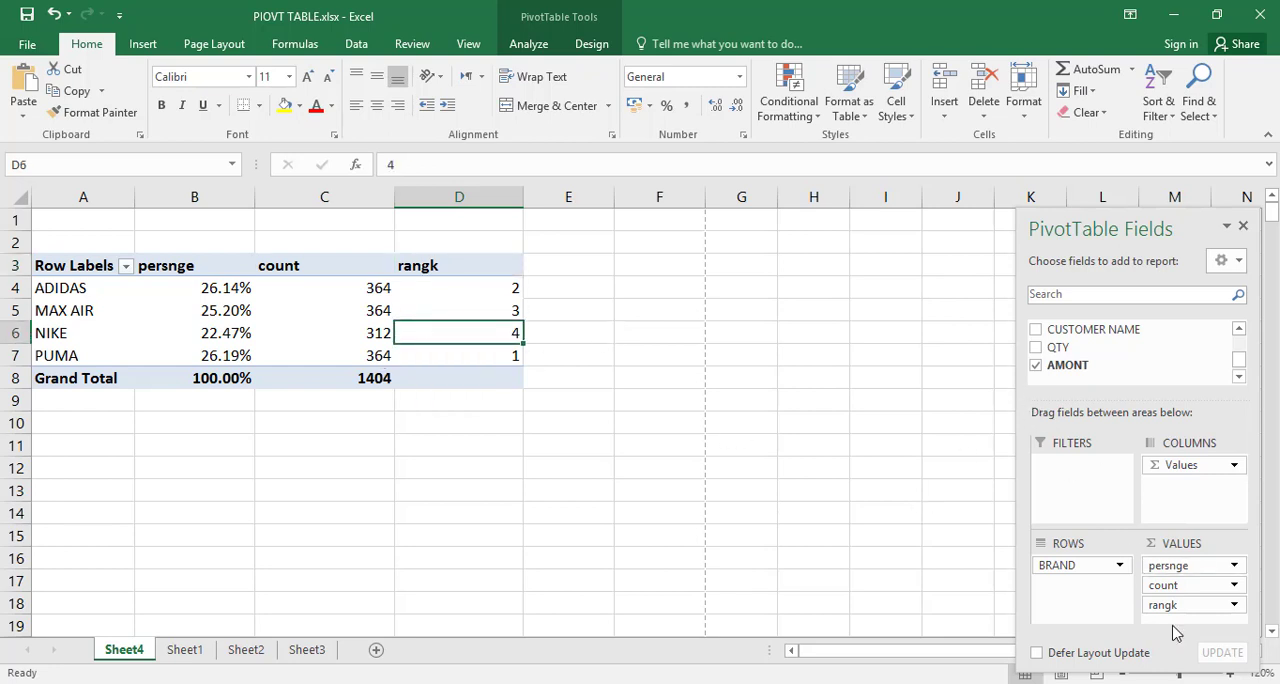
pyautogui.moveTo(1185, 605); pyautogui.dragTo(1177, 380)
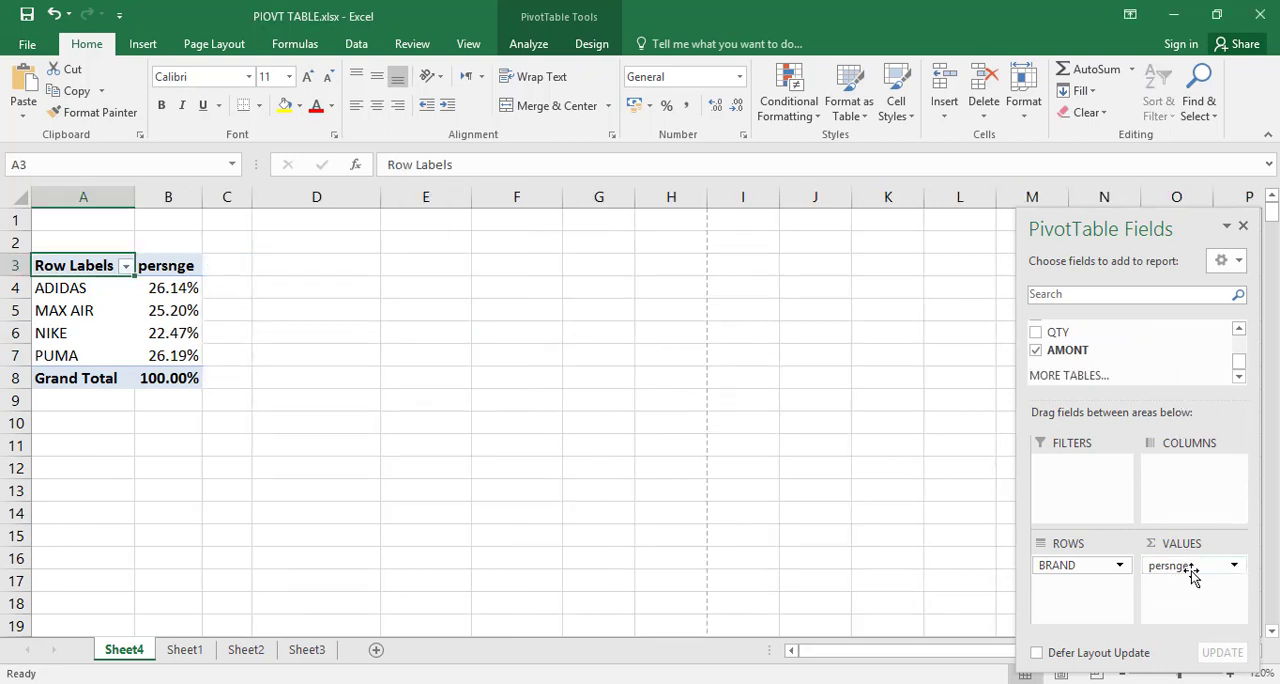
pyautogui.moveTo(1190, 575); pyautogui.dragTo(1175, 383)
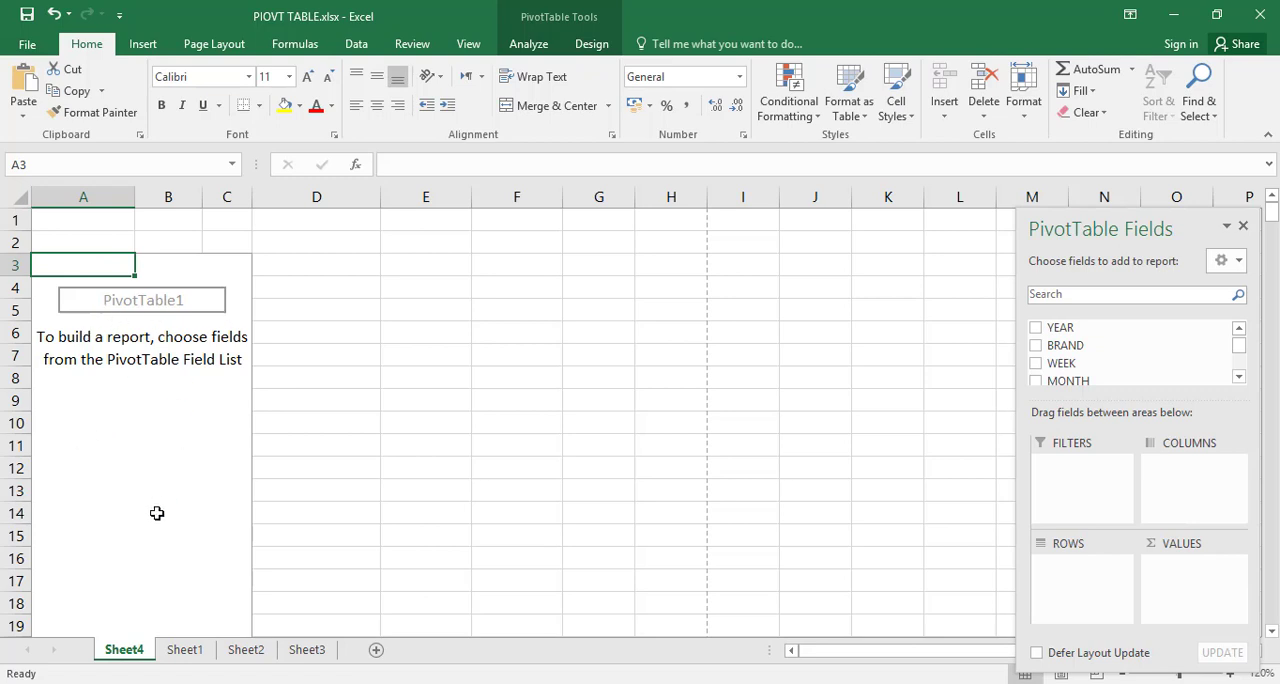
# Step: Enable the Classic PivotTable layout in the display options of the empty PivotTable
pyautogui.rightClick(133, 467)
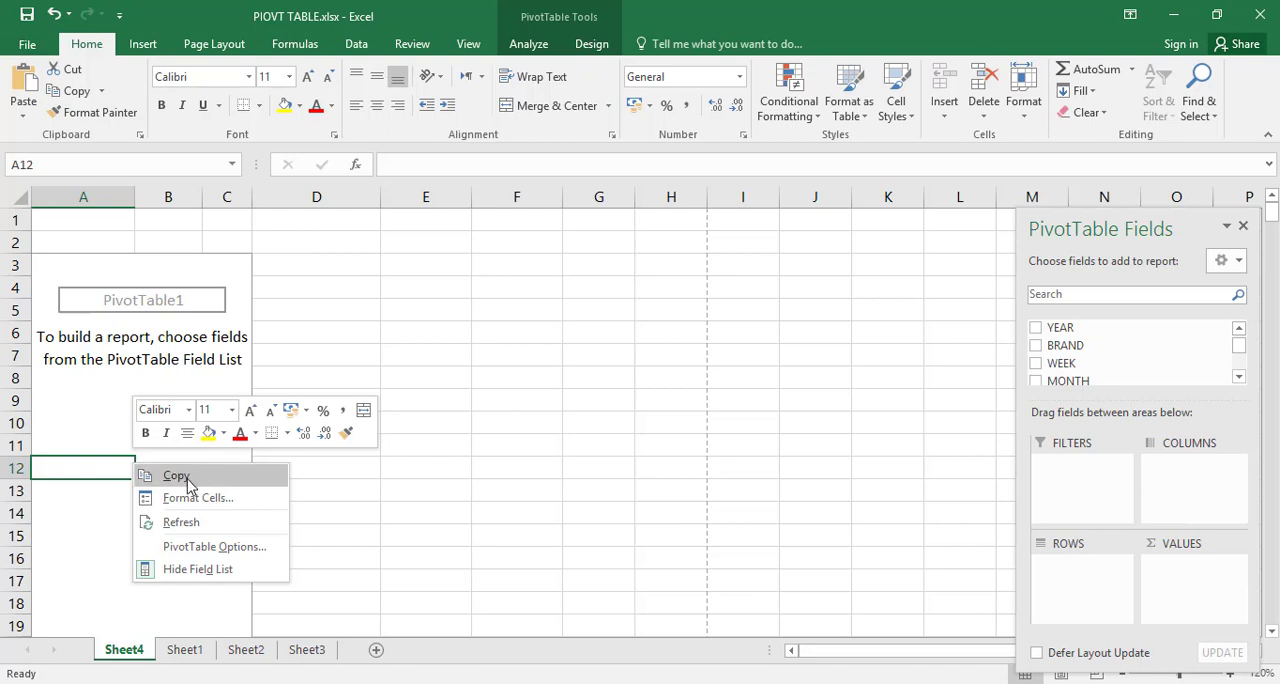
pyautogui.click(205, 548)
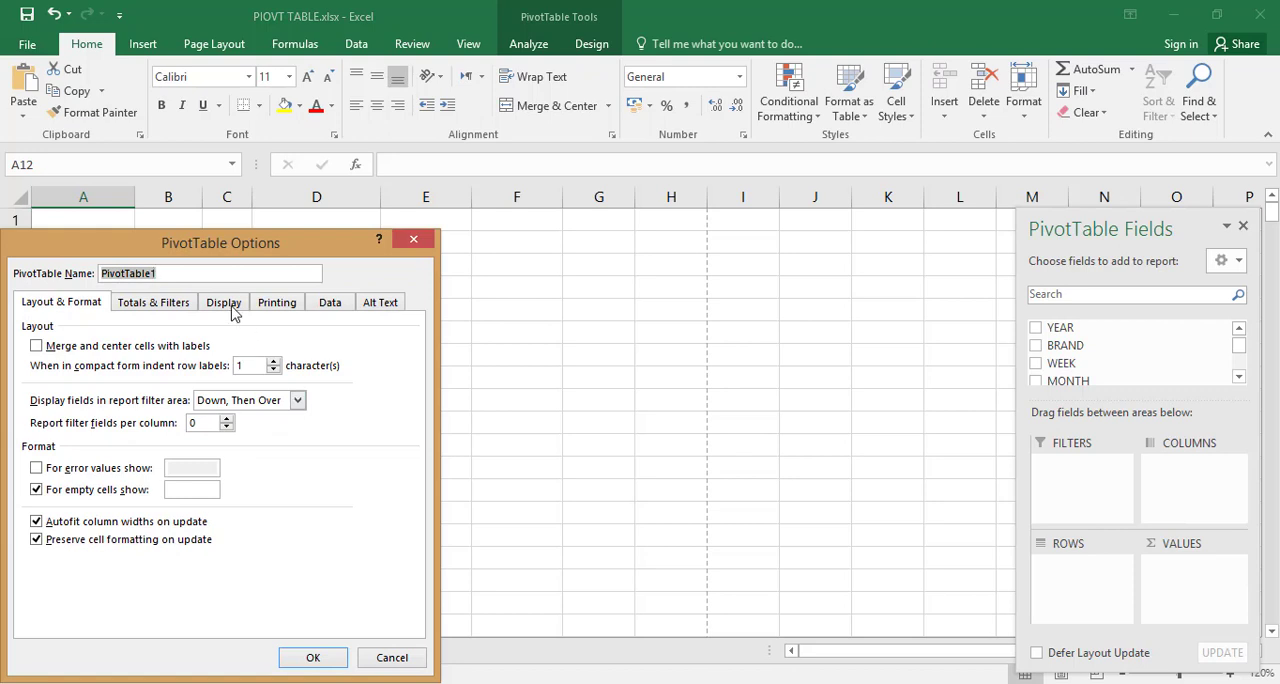
pyautogui.click(224, 303)
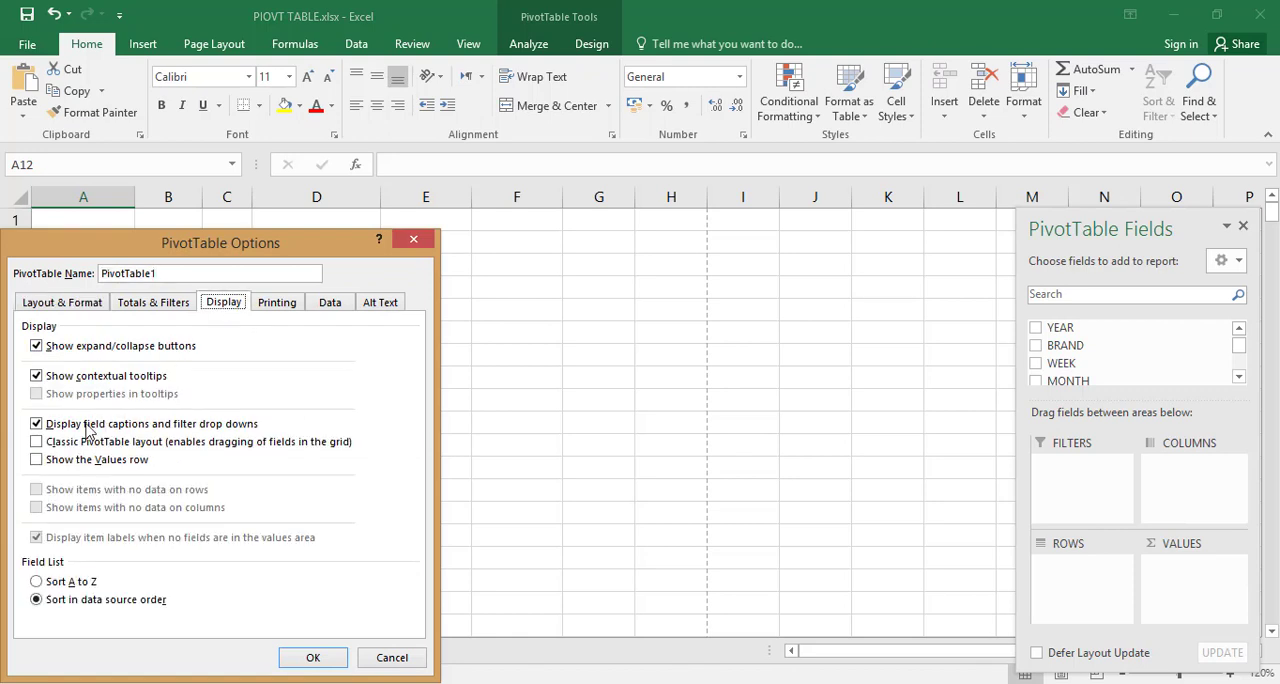
pyautogui.click(37, 442)
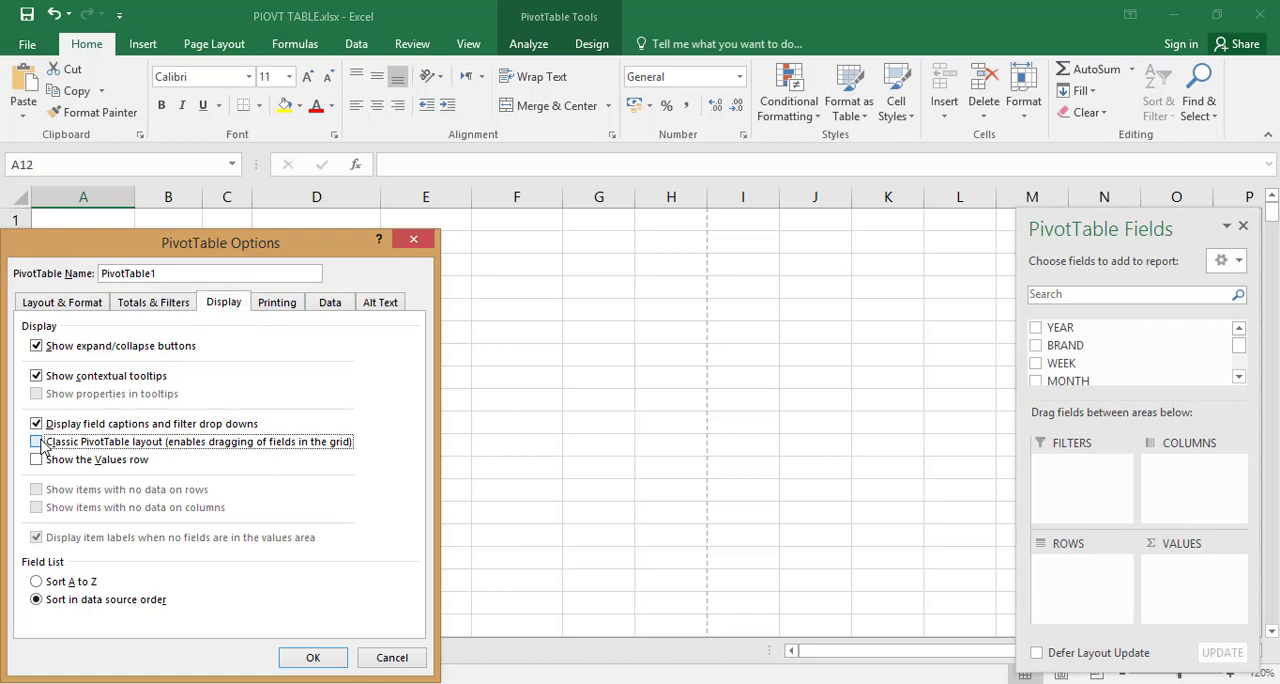
pyautogui.click(313, 655)
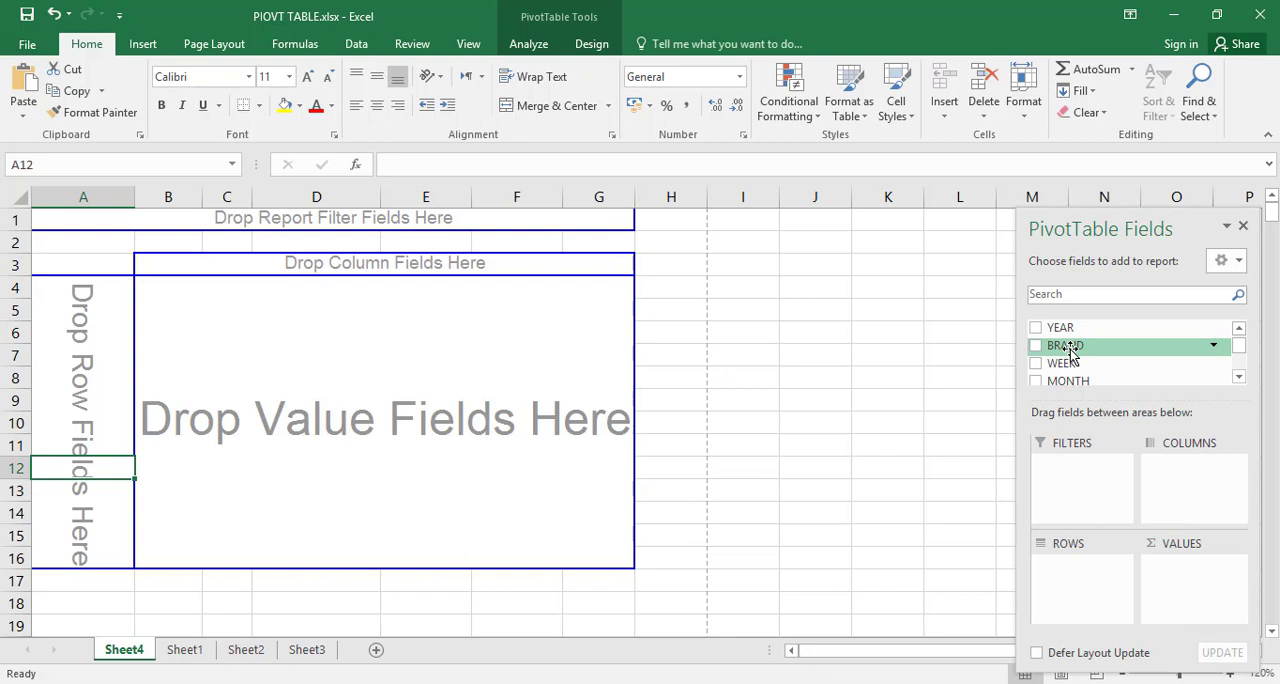
# Step: Place the BRAND field in the row area and AMONT in the value area directly on the PivotTable grid
pyautogui.moveTo(1070, 350); pyautogui.dragTo(60, 420)
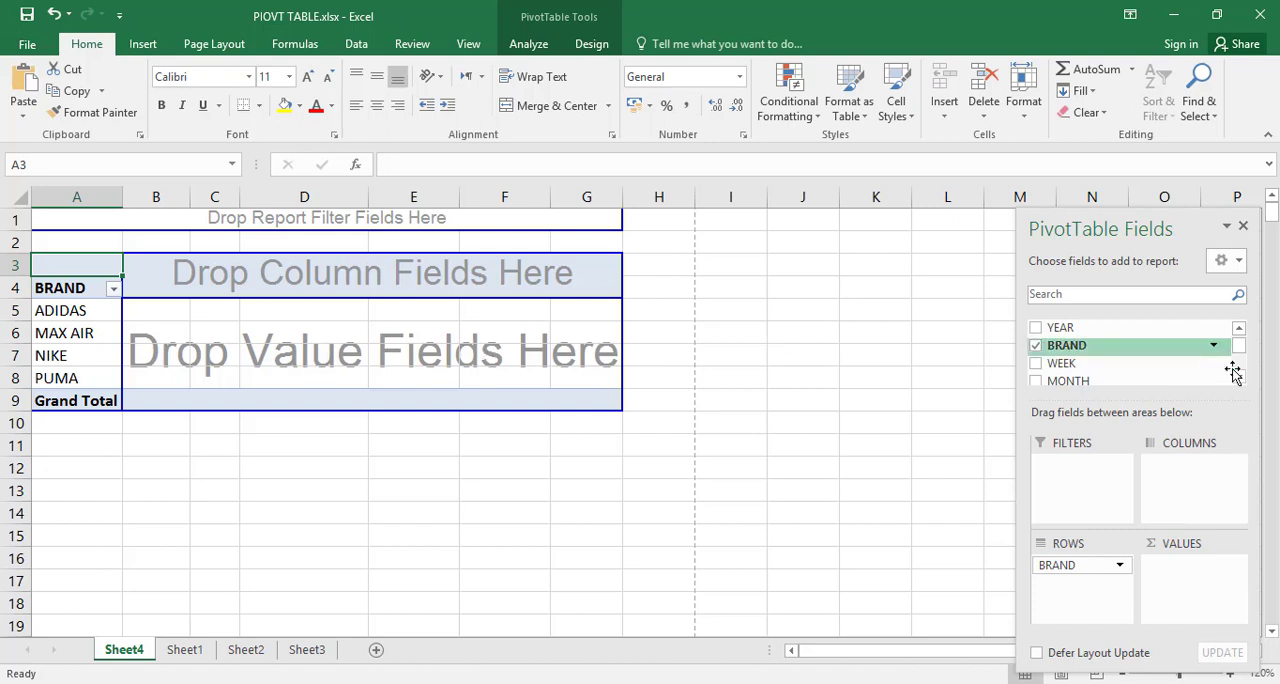
pyautogui.click(1239, 378)
pyautogui.click(1239, 378)
pyautogui.click(1239, 378)
pyautogui.click(1239, 378)
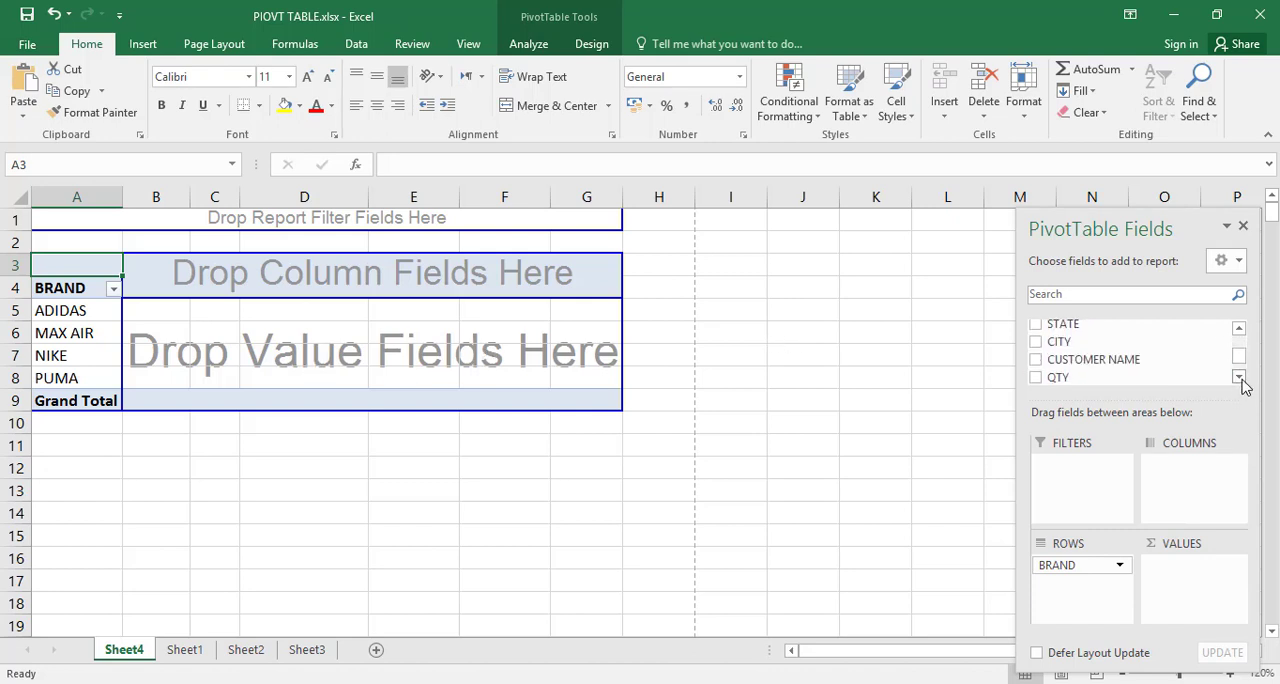
pyautogui.click(1239, 378)
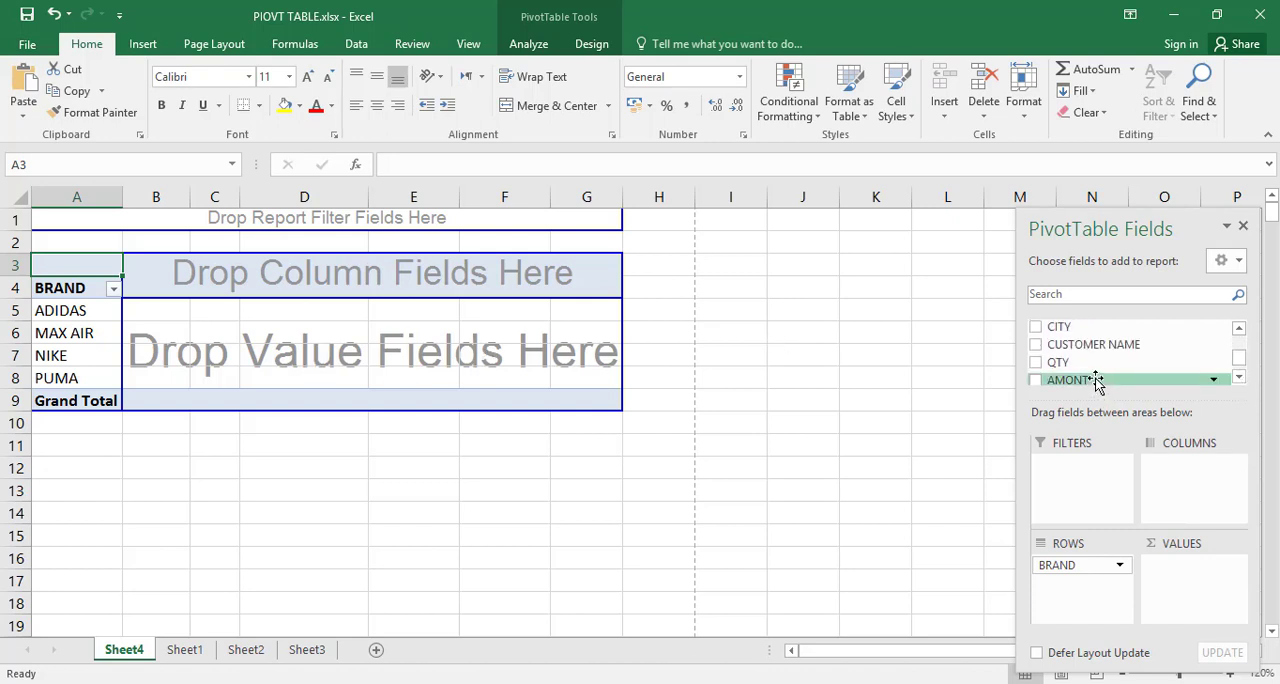
pyautogui.moveTo(1095, 385); pyautogui.dragTo(485, 356)
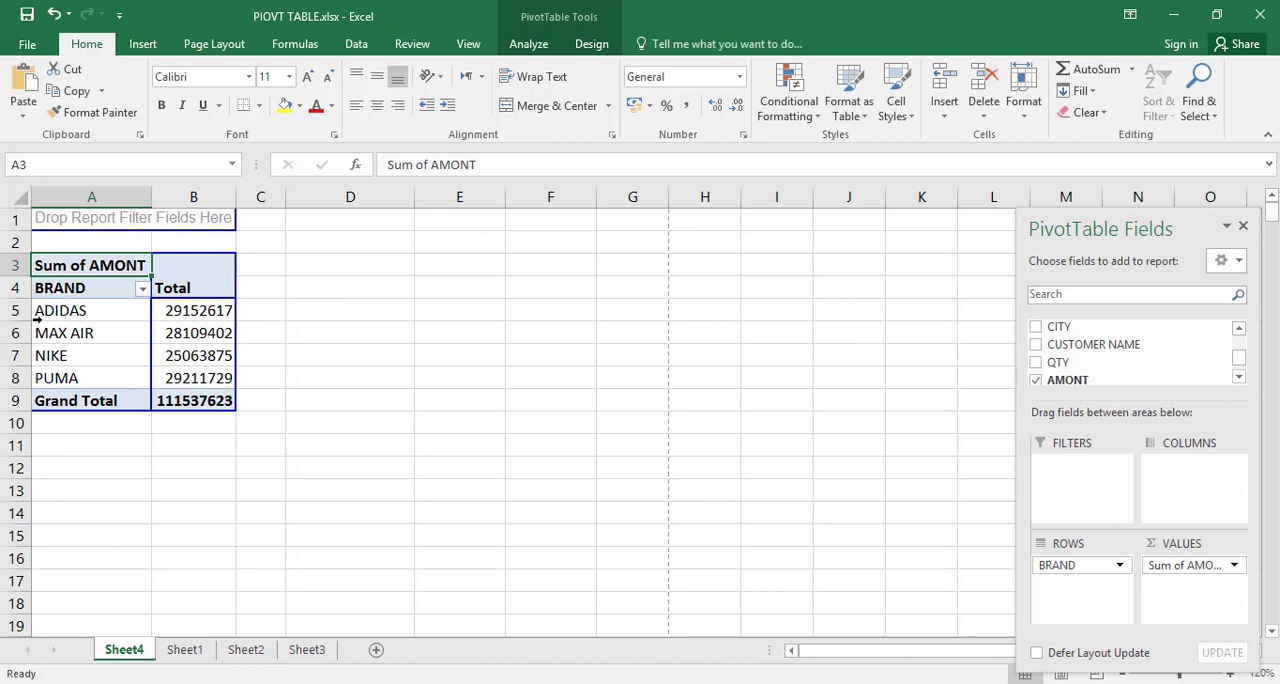
# Step: Clear all fields from the classic-layout PivotTable with Clear All
pyautogui.click(528, 44)
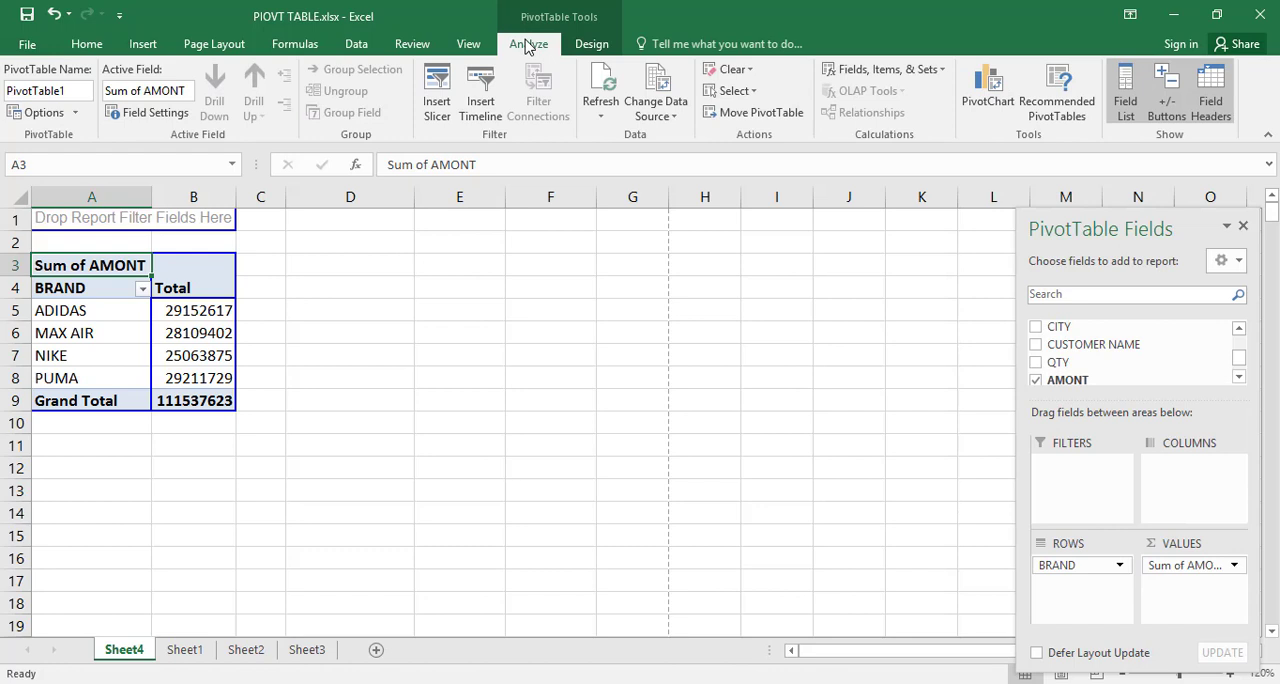
pyautogui.click(755, 80)
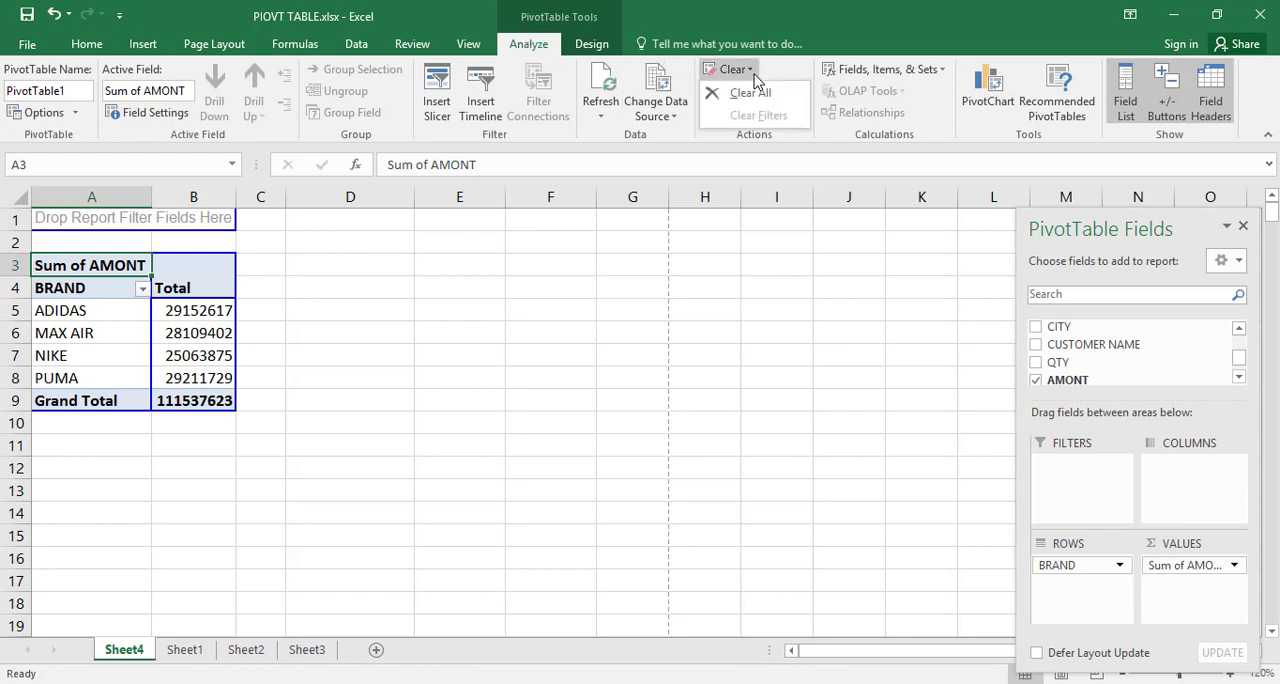
pyautogui.click(755, 95)
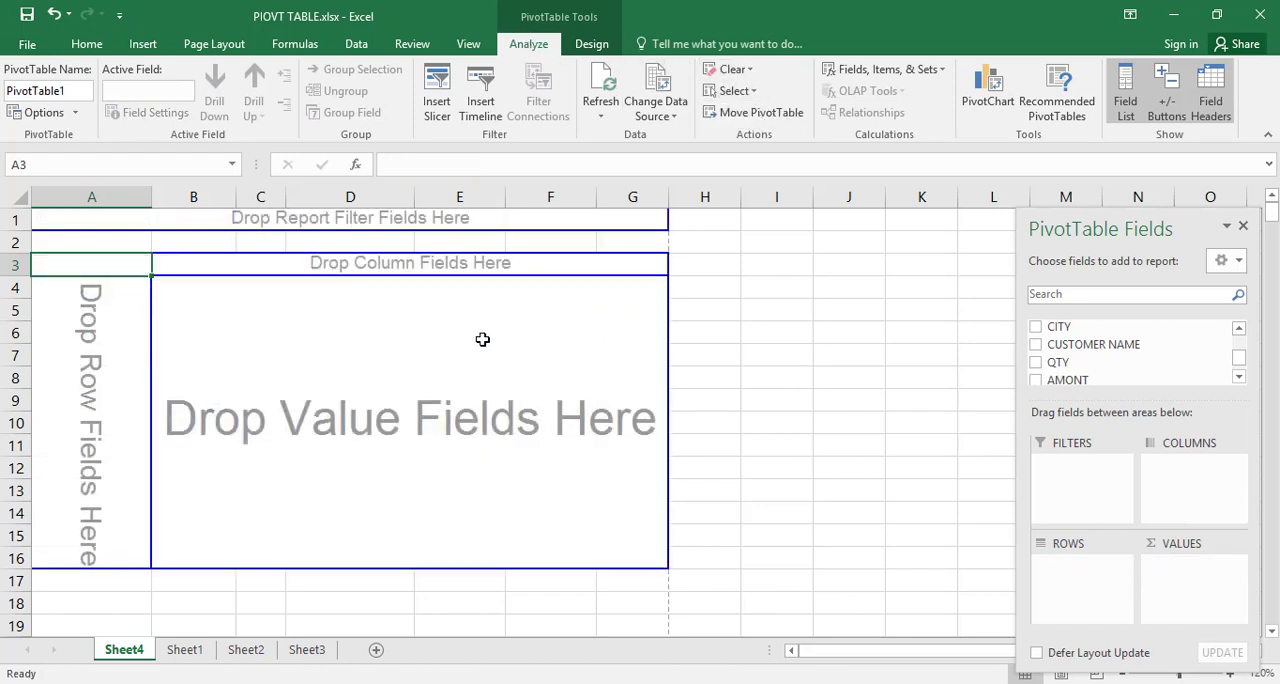
# Step: Turn off the Classic PivotTable layout in the PivotTable's display options
pyautogui.rightClick(293, 433)
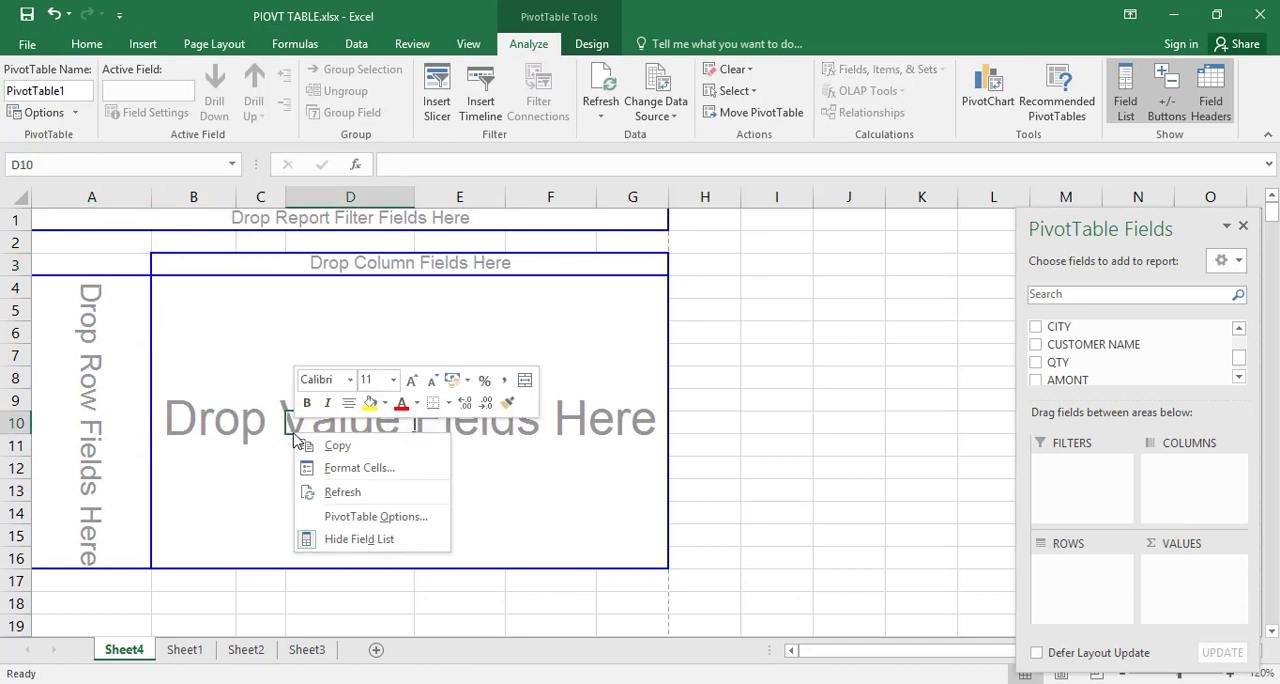
pyautogui.click(357, 517)
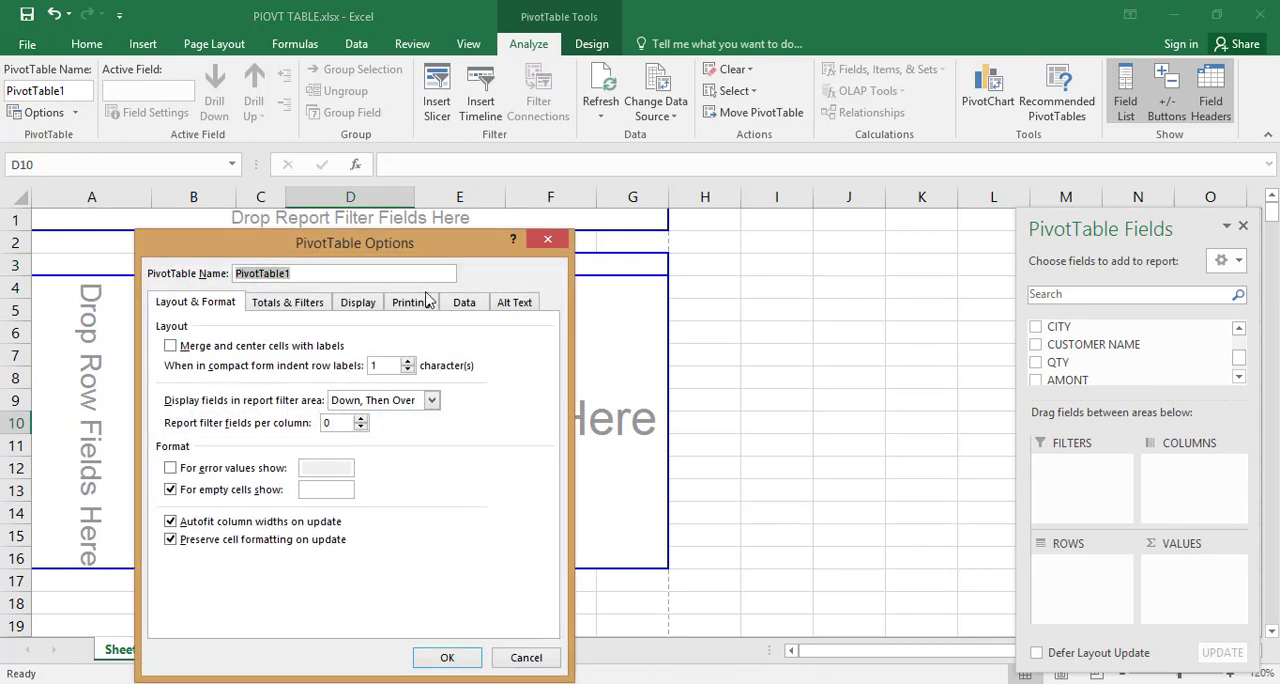
pyautogui.click(372, 304)
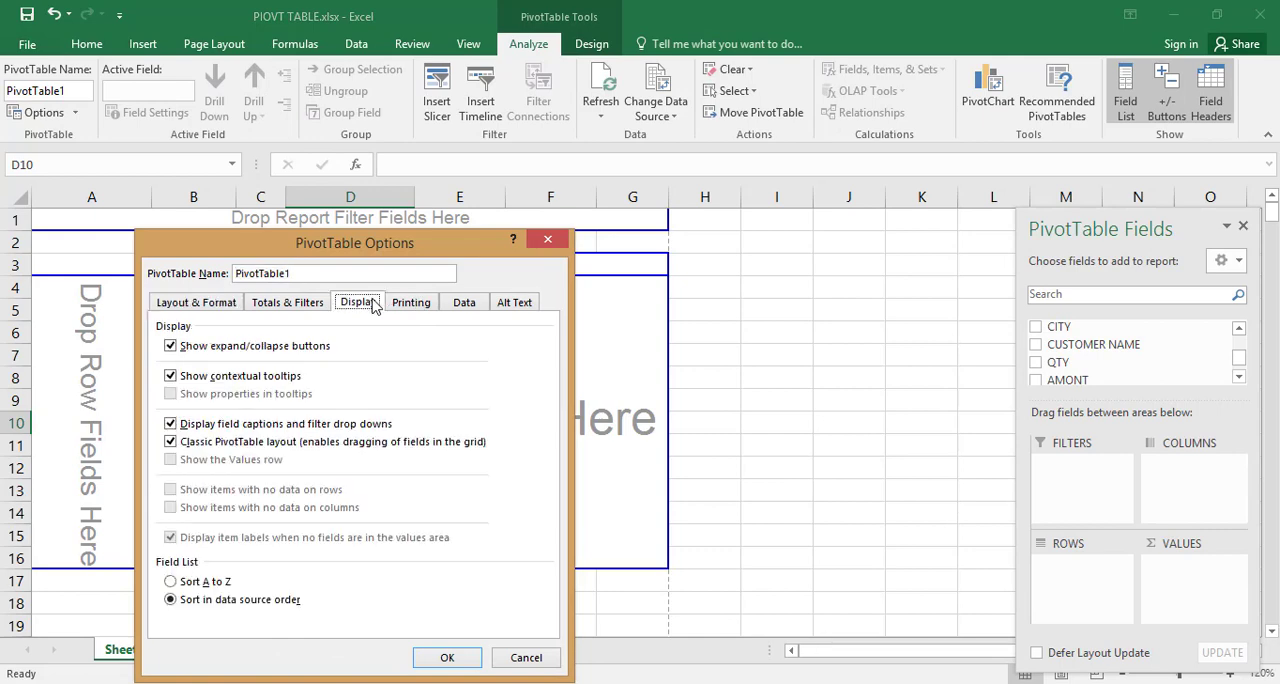
pyautogui.click(170, 442)
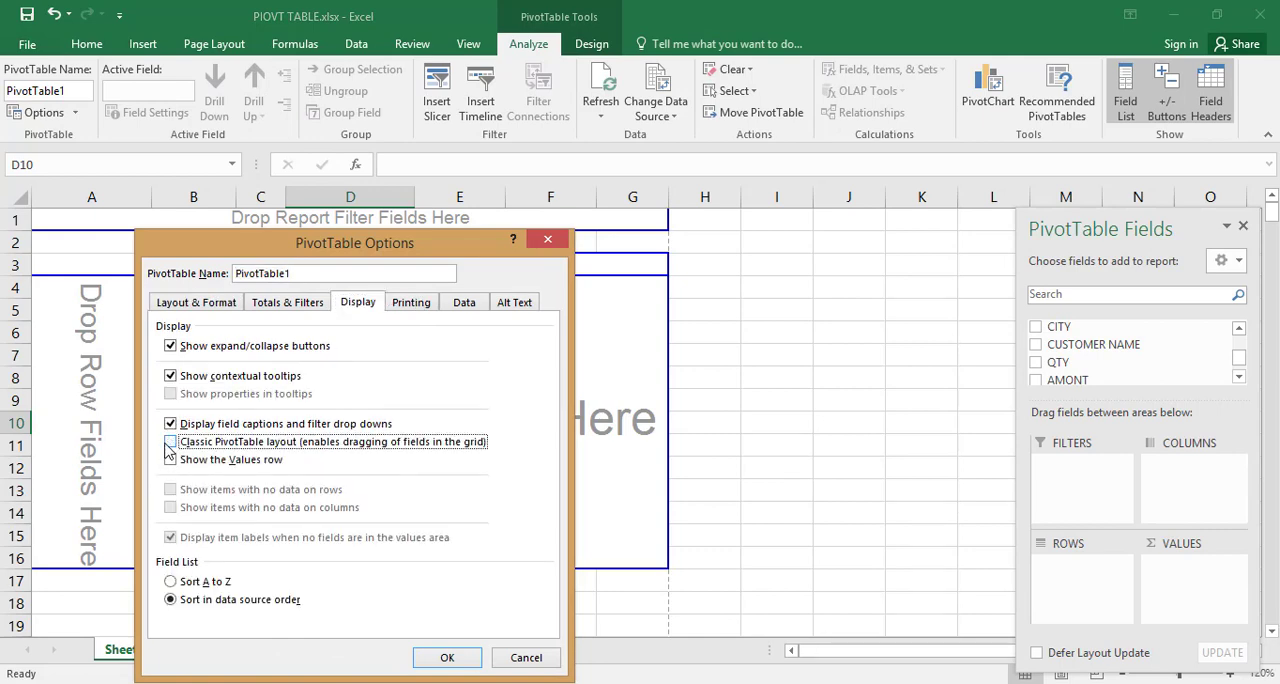
pyautogui.click(448, 658)
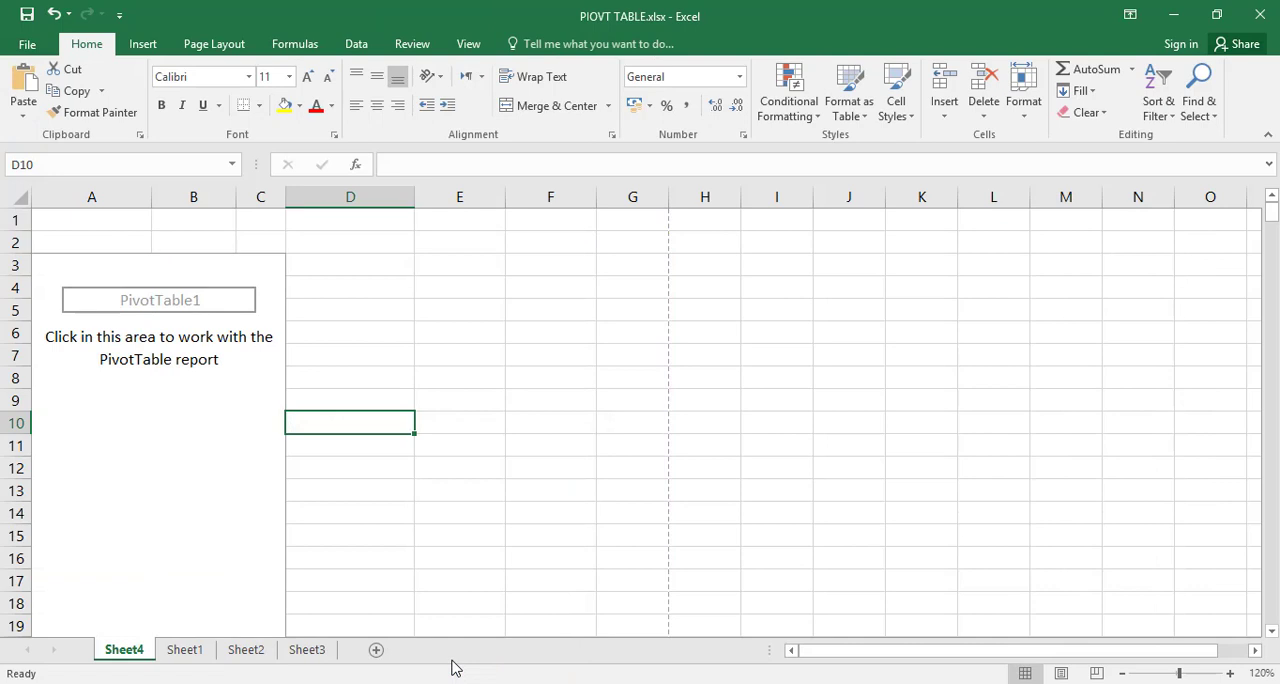
# Step: Add the BRAND field to the rows of the empty PivotTable
pyautogui.click(229, 426)
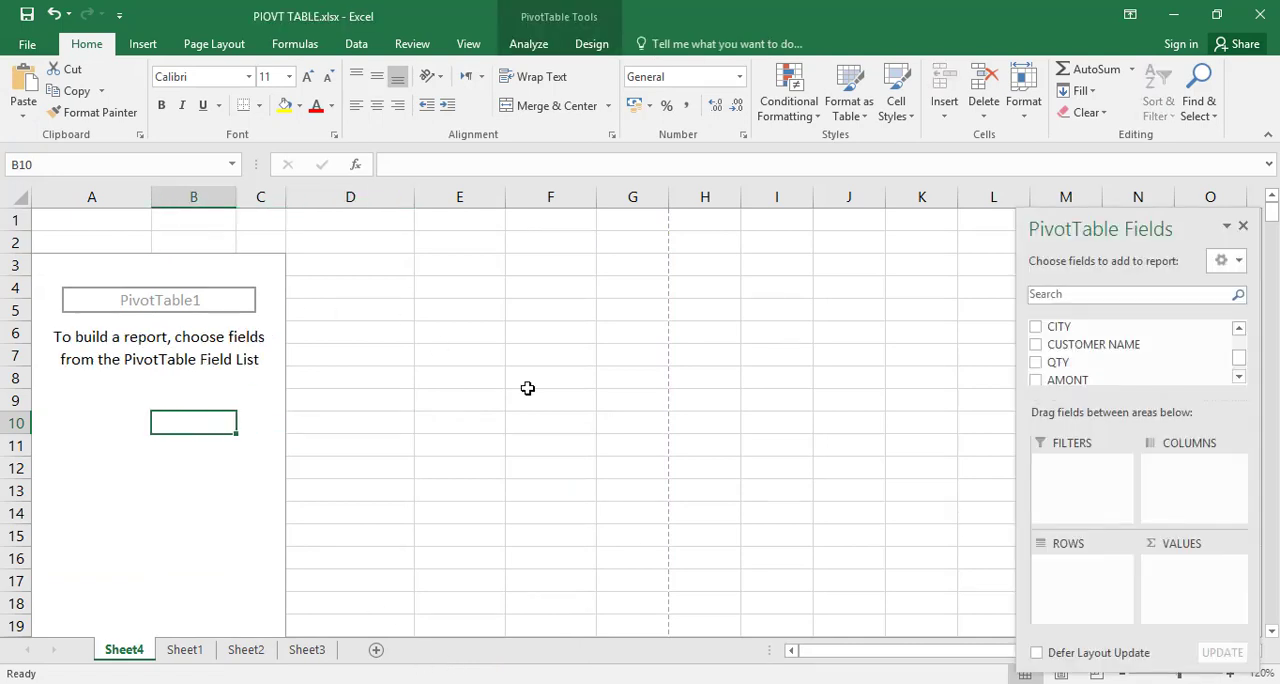
pyautogui.click(1239, 328)
pyautogui.click(1239, 328)
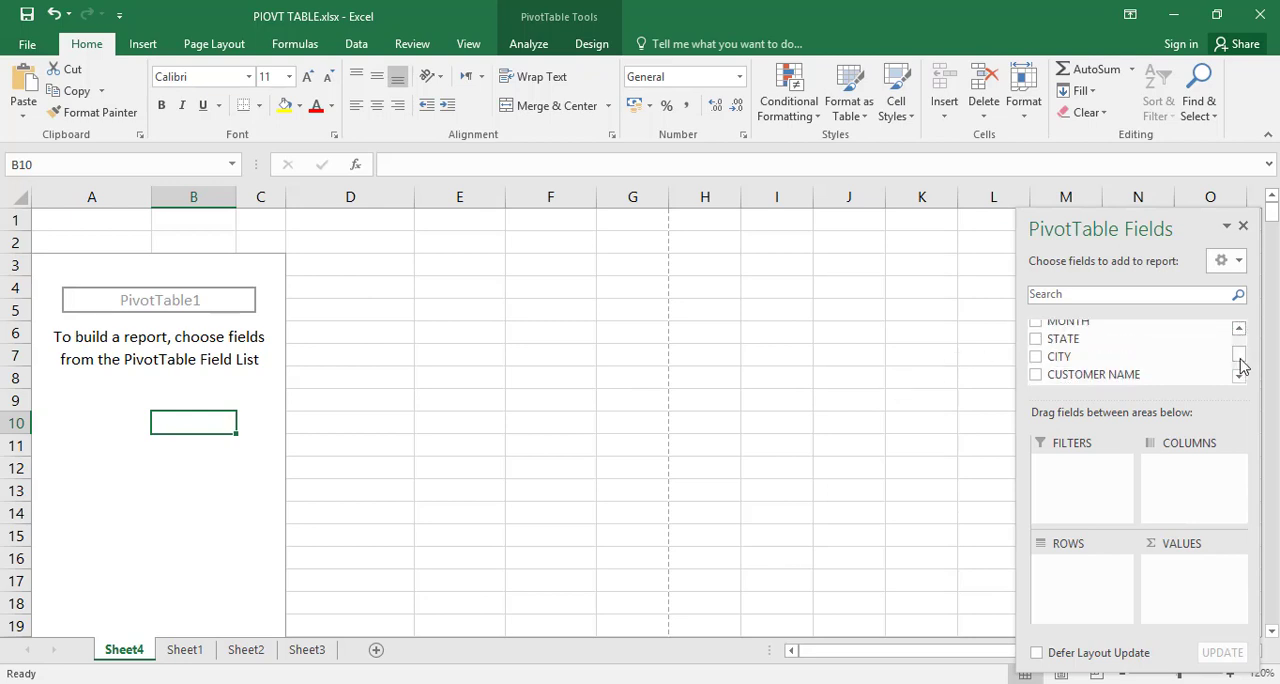
pyautogui.click(1239, 375)
pyautogui.click(1239, 375)
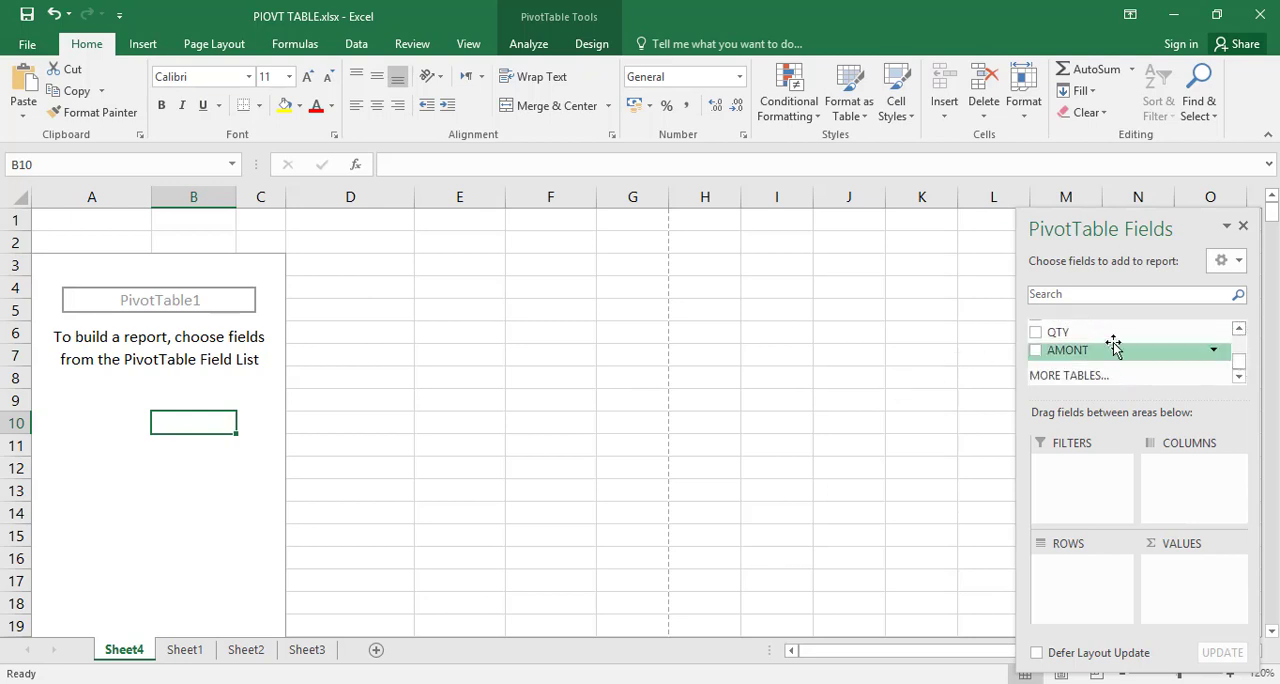
pyautogui.click(1239, 328)
pyautogui.click(1239, 328)
pyautogui.click(1239, 330)
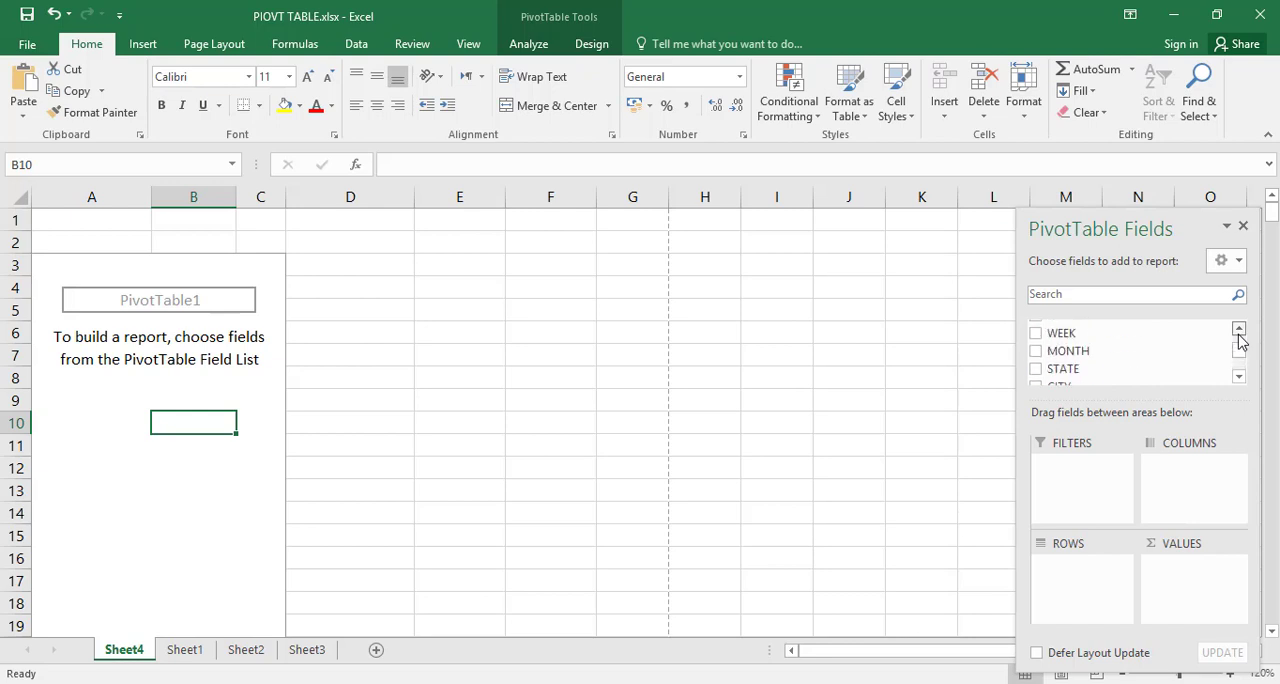
pyautogui.click(1239, 330)
pyautogui.moveTo(1127, 337); pyautogui.dragTo(1114, 592)
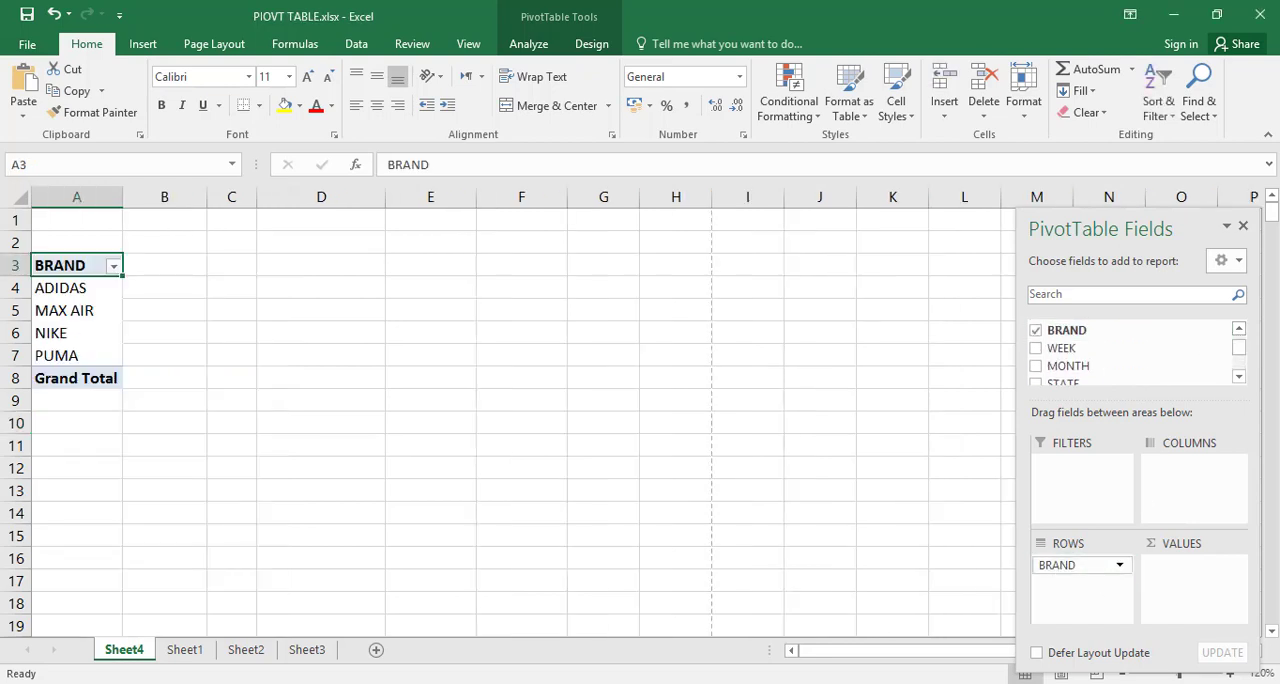
# Step: Add the QTY and AMONT fields to the PivotTable's values
pyautogui.click(1239, 377)
pyautogui.click(1239, 377)
pyautogui.click(1239, 377)
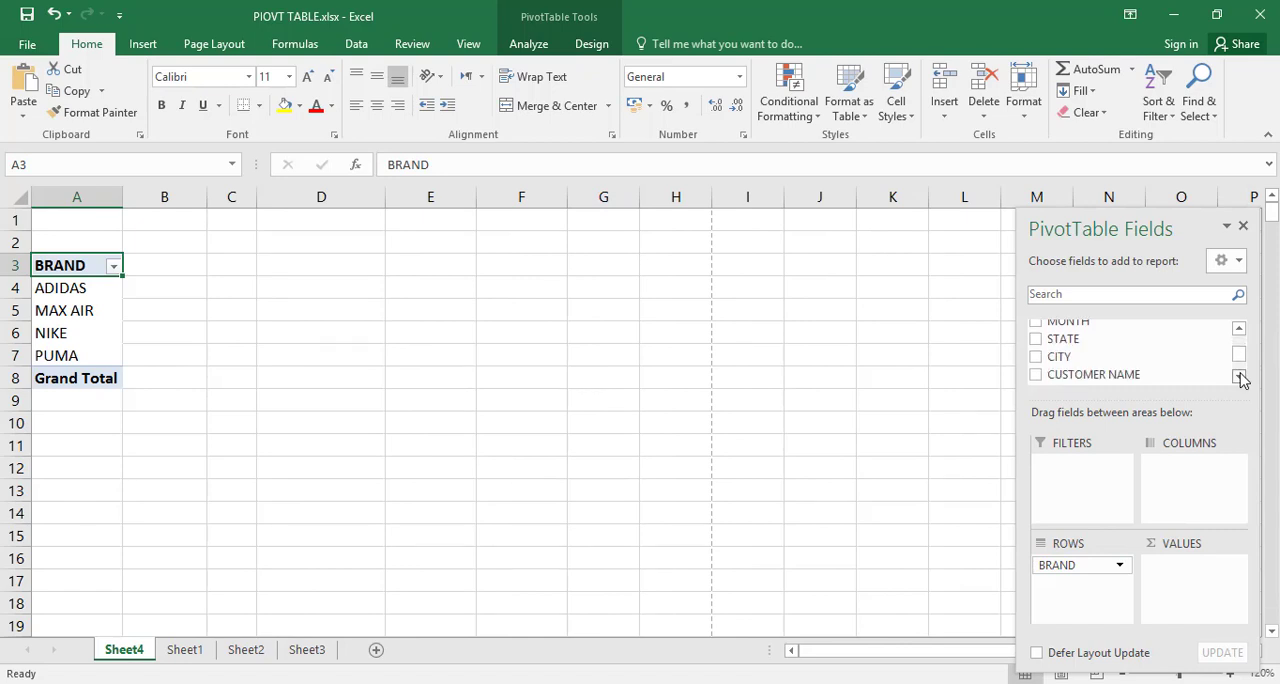
pyautogui.click(1239, 377)
pyautogui.click(1239, 377)
pyautogui.moveTo(1126, 364); pyautogui.dragTo(1199, 597)
pyautogui.moveTo(1078, 382); pyautogui.dragTo(1200, 603)
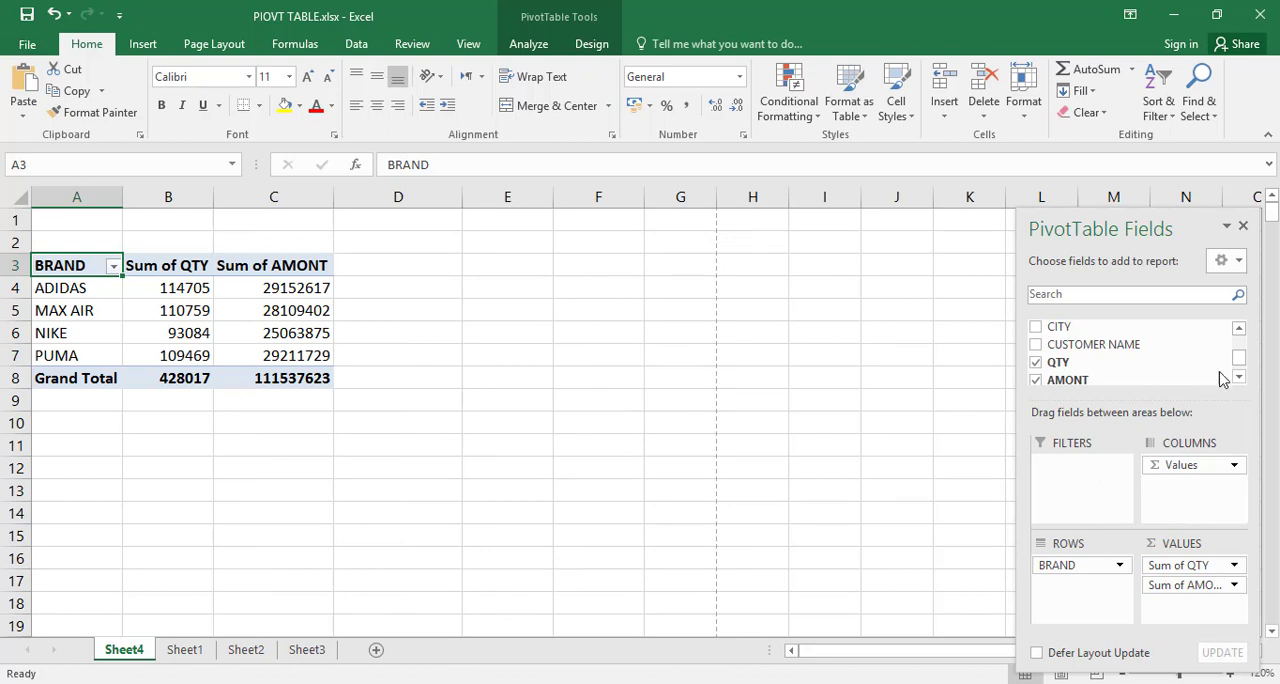
# Step: Add the STATE field as a report filter of the PivotTable
pyautogui.scroll(2, 1238, 336)
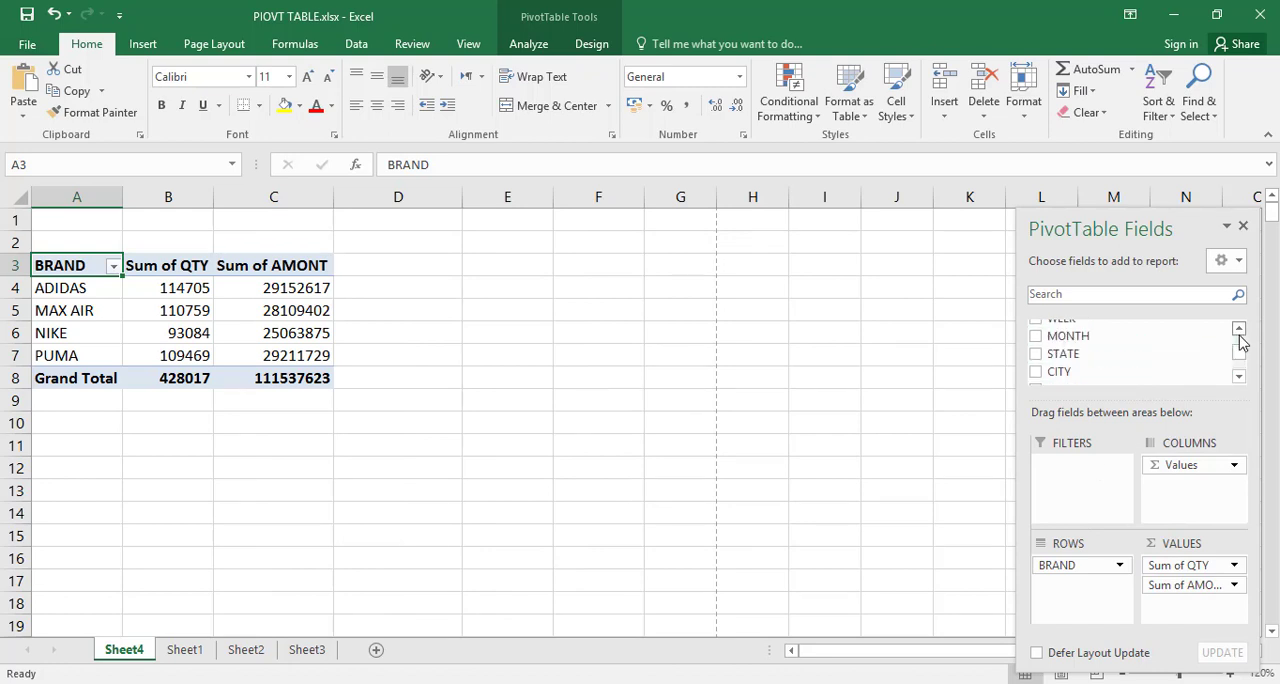
pyautogui.scroll(2, 1239, 342)
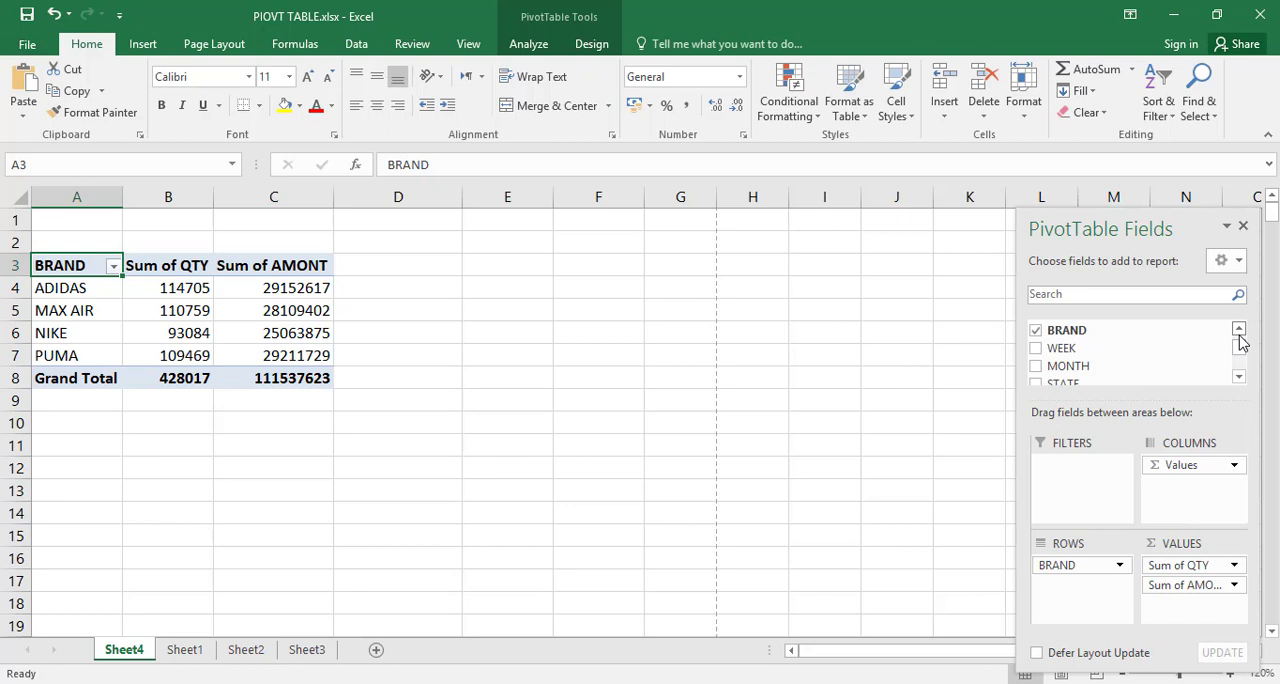
pyautogui.click(1239, 377)
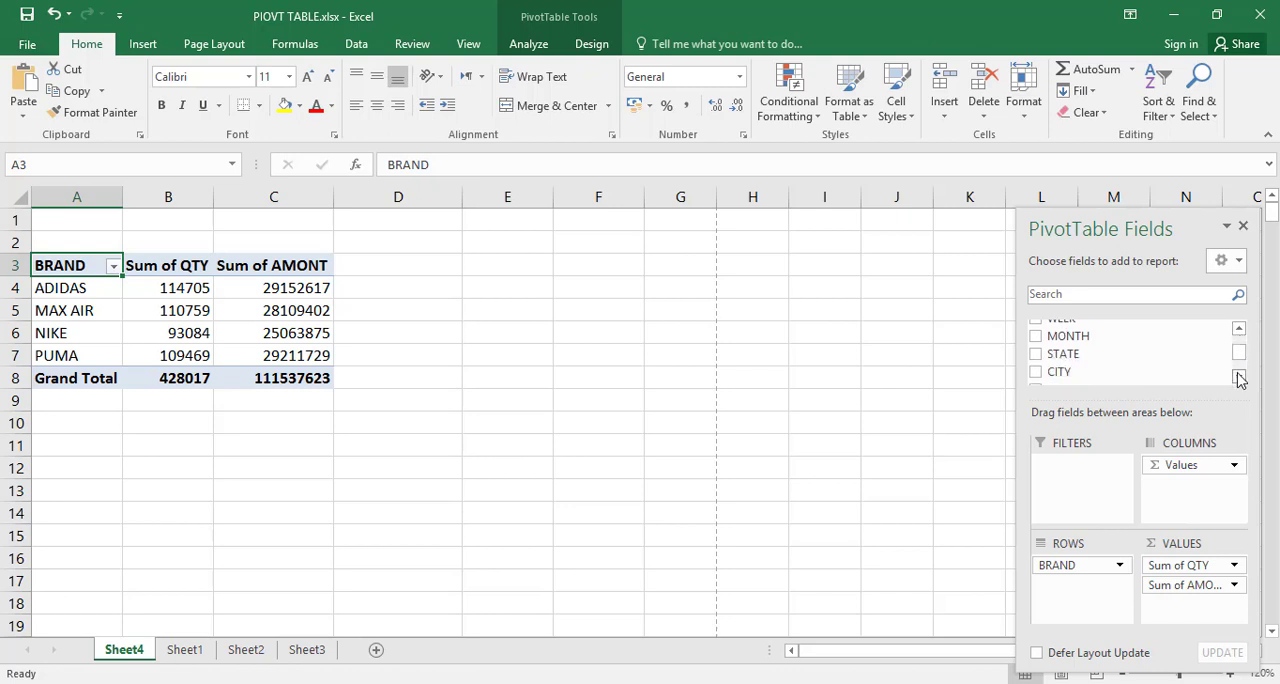
pyautogui.click(1239, 377)
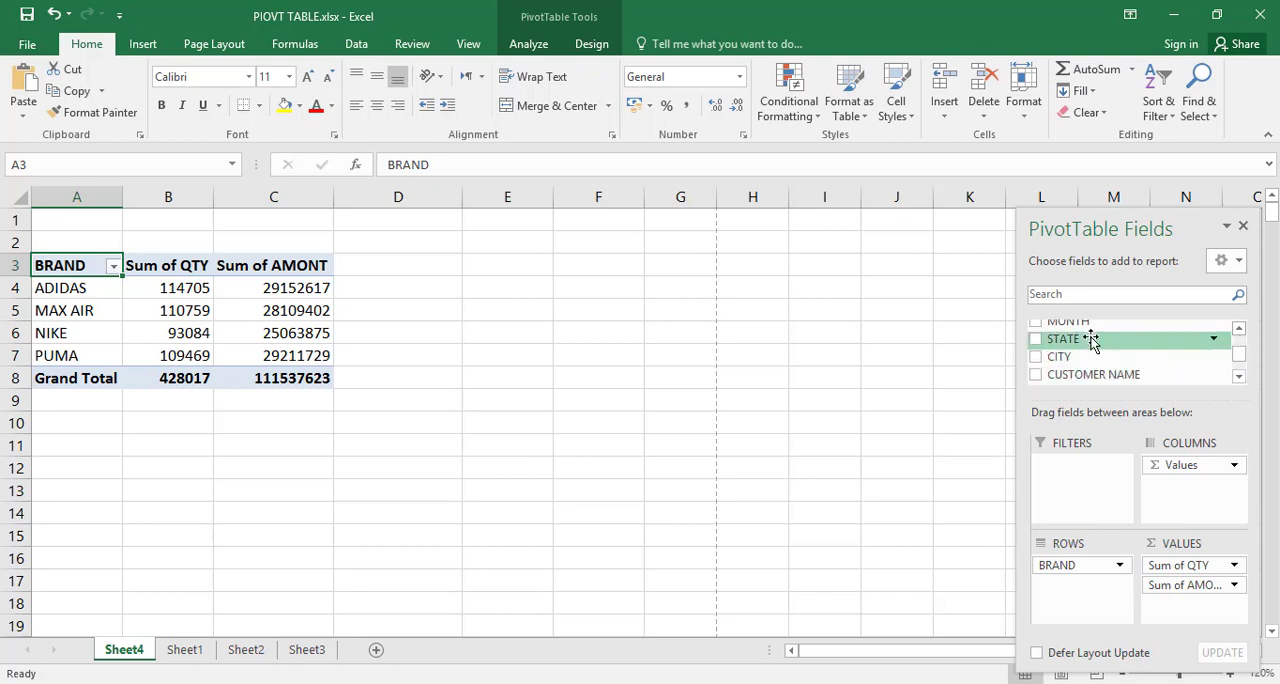
pyautogui.moveTo(1092, 340); pyautogui.dragTo(1073, 497)
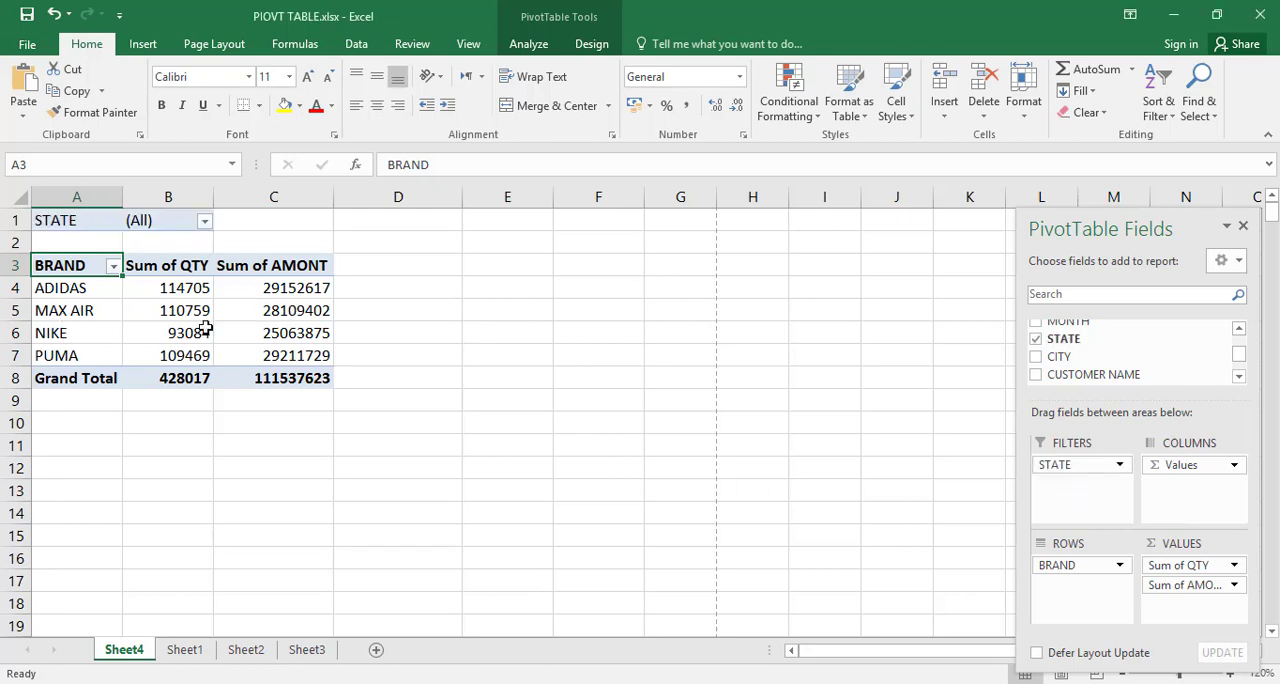
# Step: Filter the PivotTable to the state KPK using the STATE report filter
pyautogui.click(204, 223)
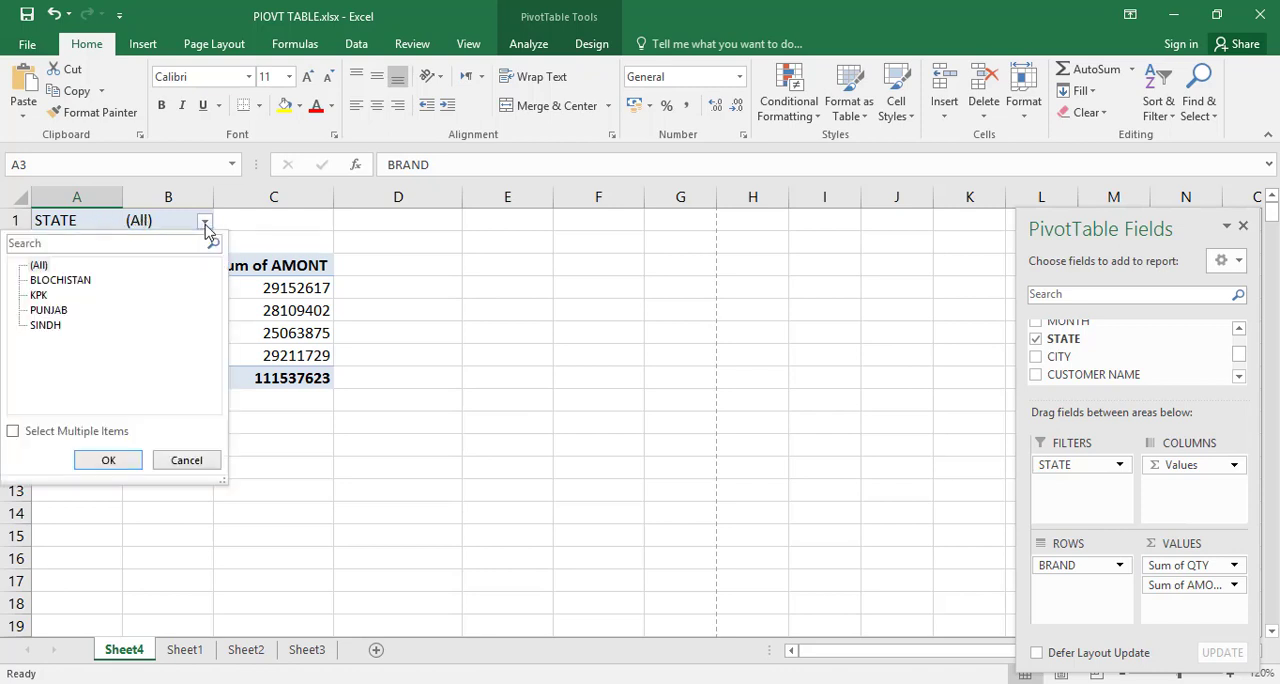
pyautogui.click(38, 297)
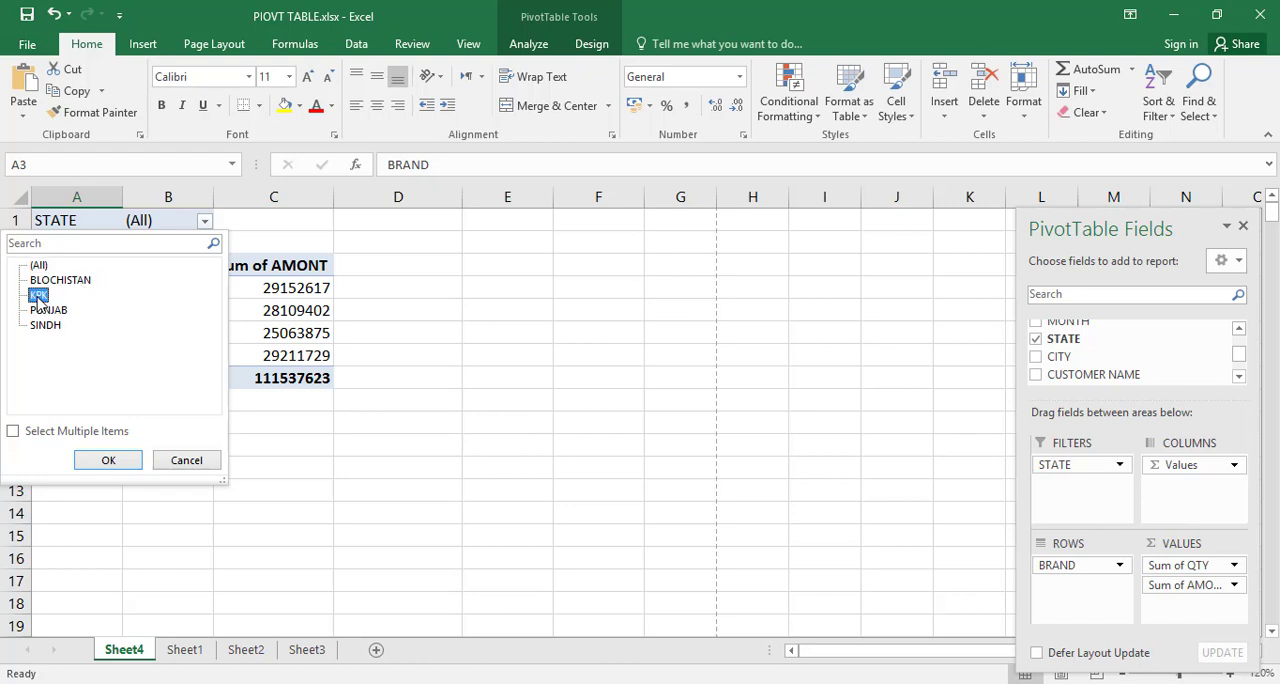
pyautogui.click(100, 460)
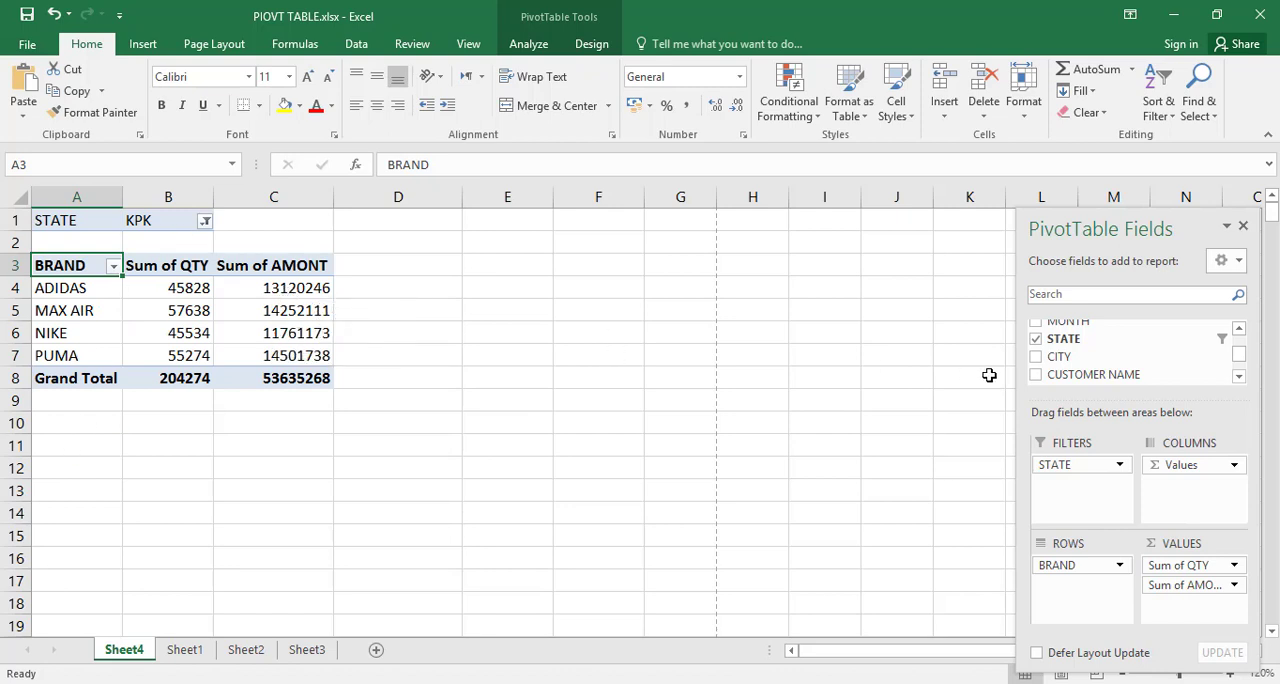
# Step: Add the CITY field as a second report filter and filter the PivotTable to BADIN
pyautogui.moveTo(1063, 362); pyautogui.dragTo(1071, 490)
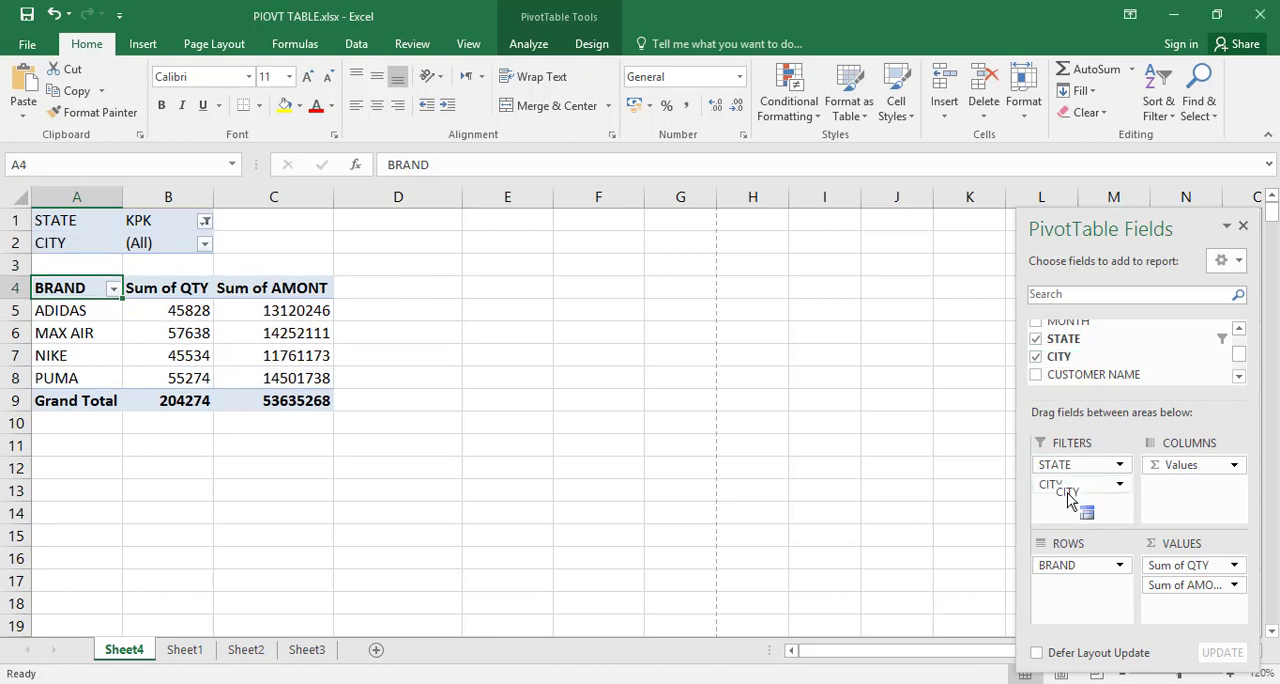
pyautogui.click(205, 246)
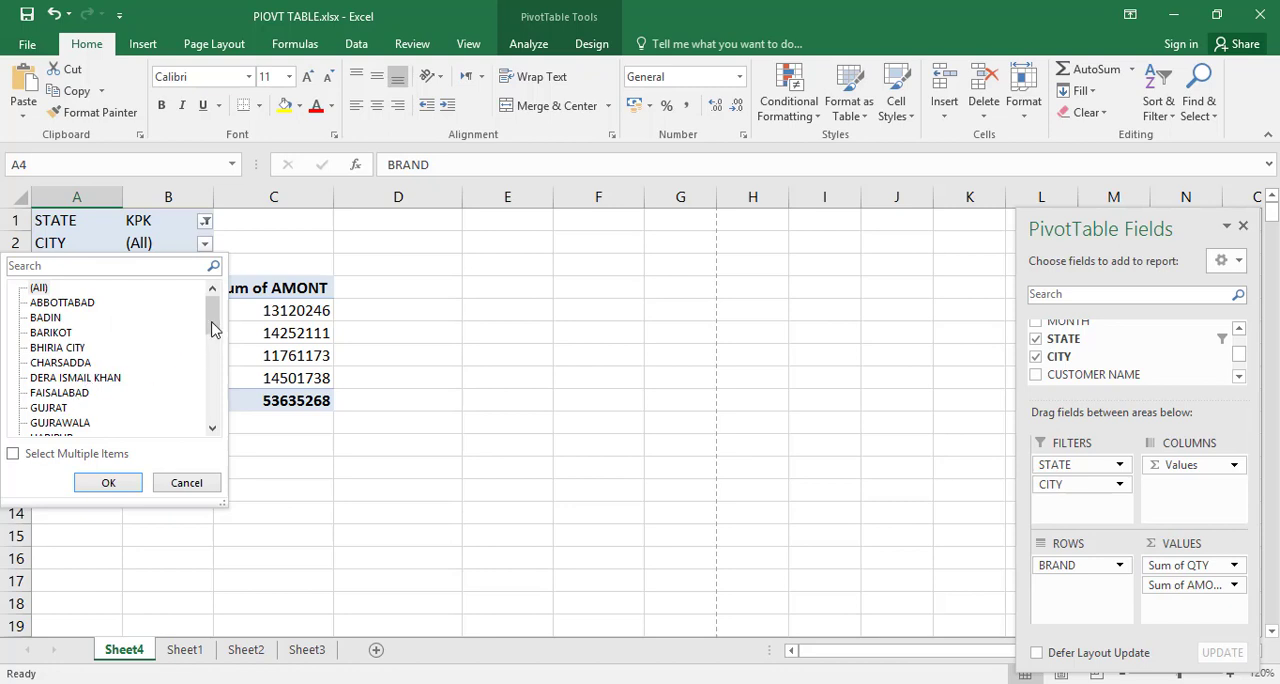
pyautogui.moveTo(212, 330)
pyautogui.mouseDown()
pyautogui.moveTo(211, 374)
pyautogui.moveTo(211, 321)
pyautogui.mouseUp()
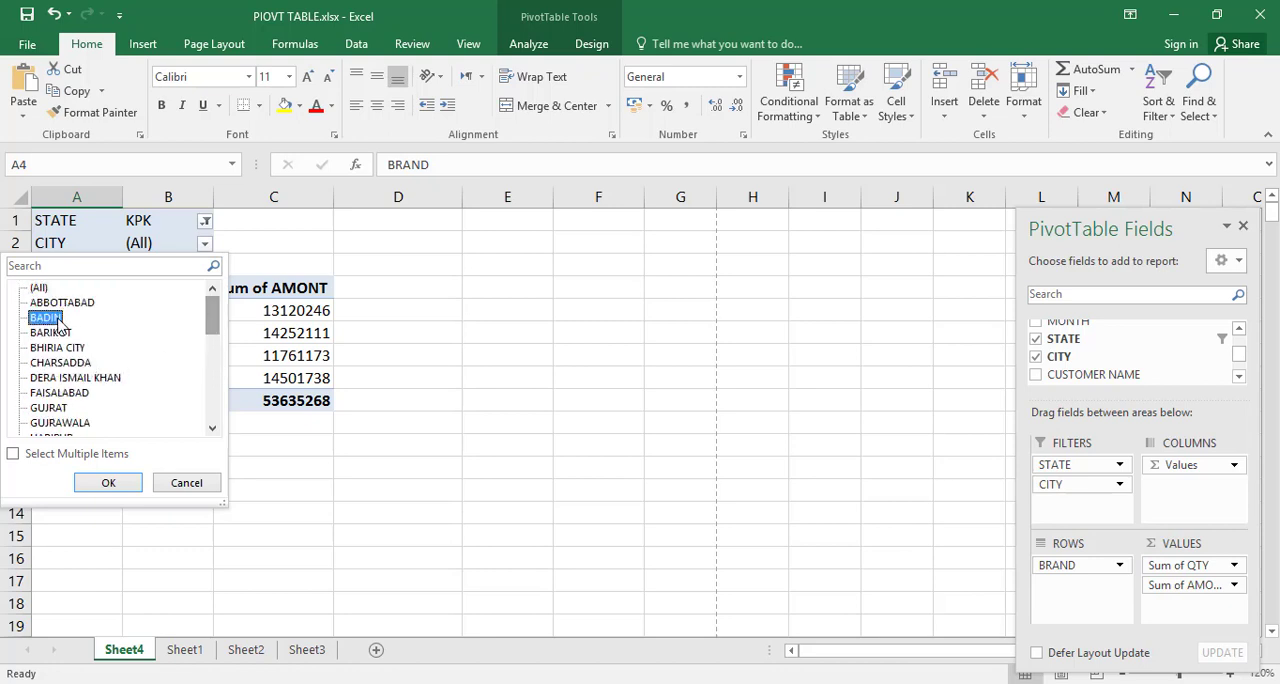
pyautogui.click(112, 482)
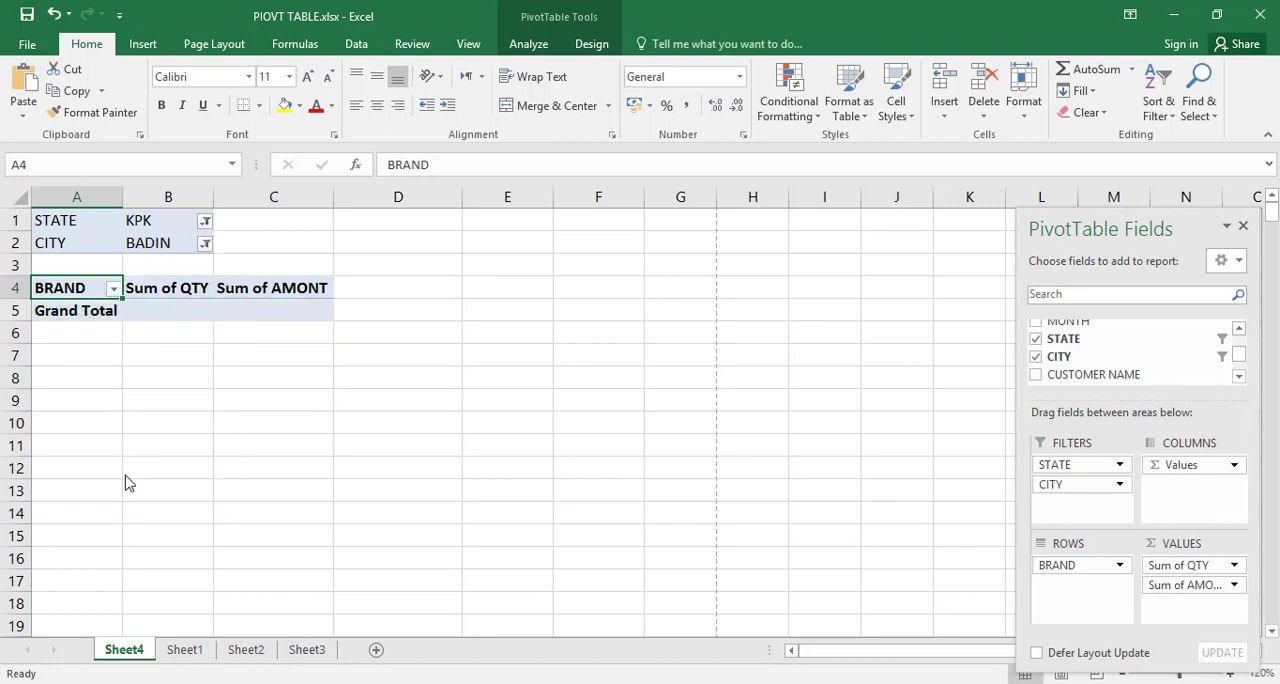
# Step: Change the CITY report filter to ABBOTTABAD
pyautogui.click(206, 247)
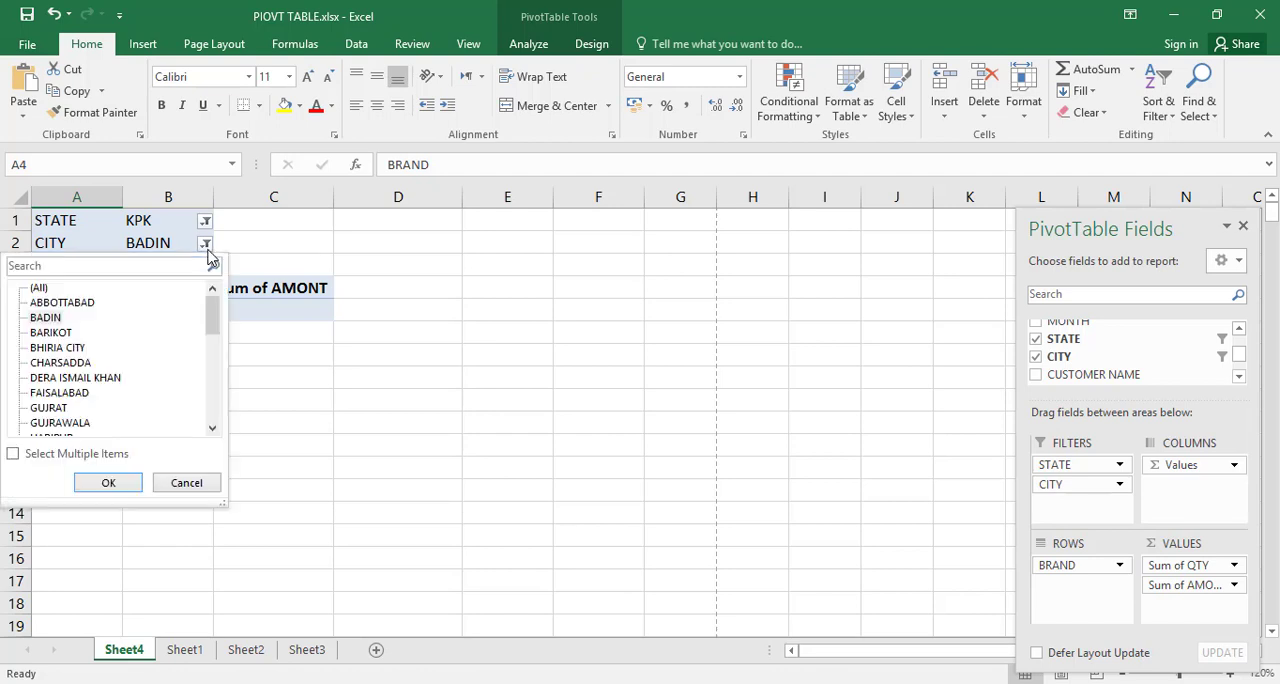
pyautogui.click(89, 309)
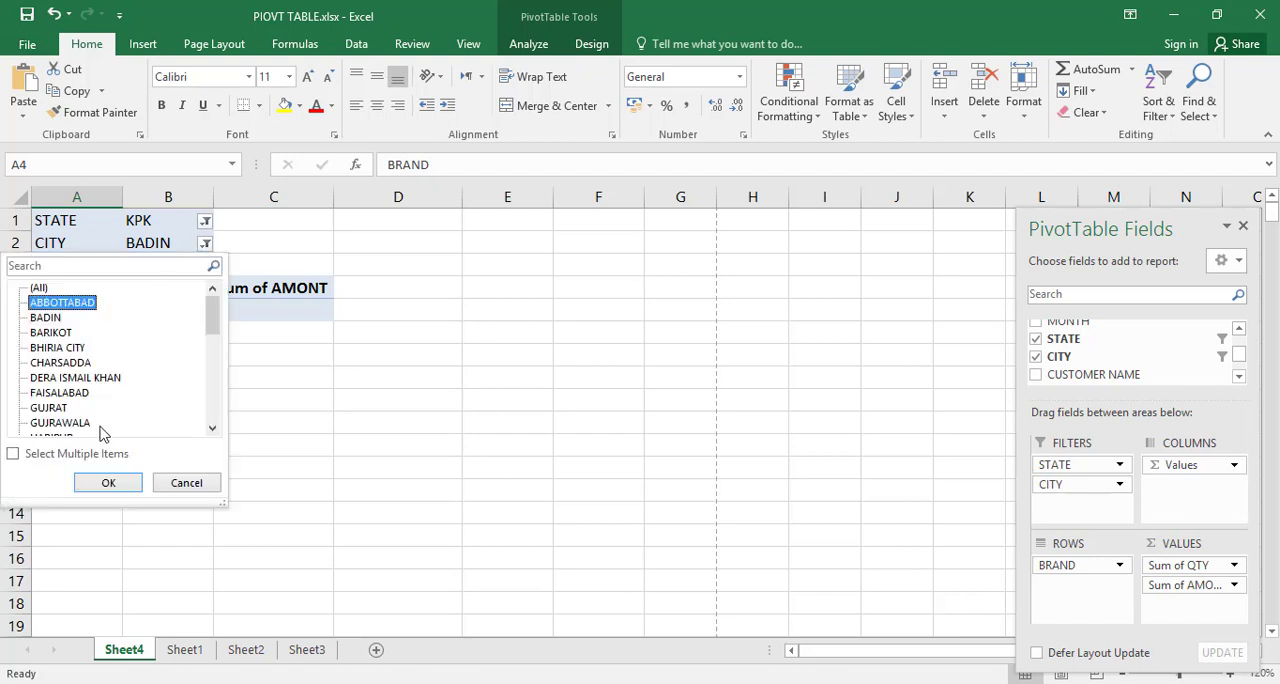
pyautogui.click(112, 483)
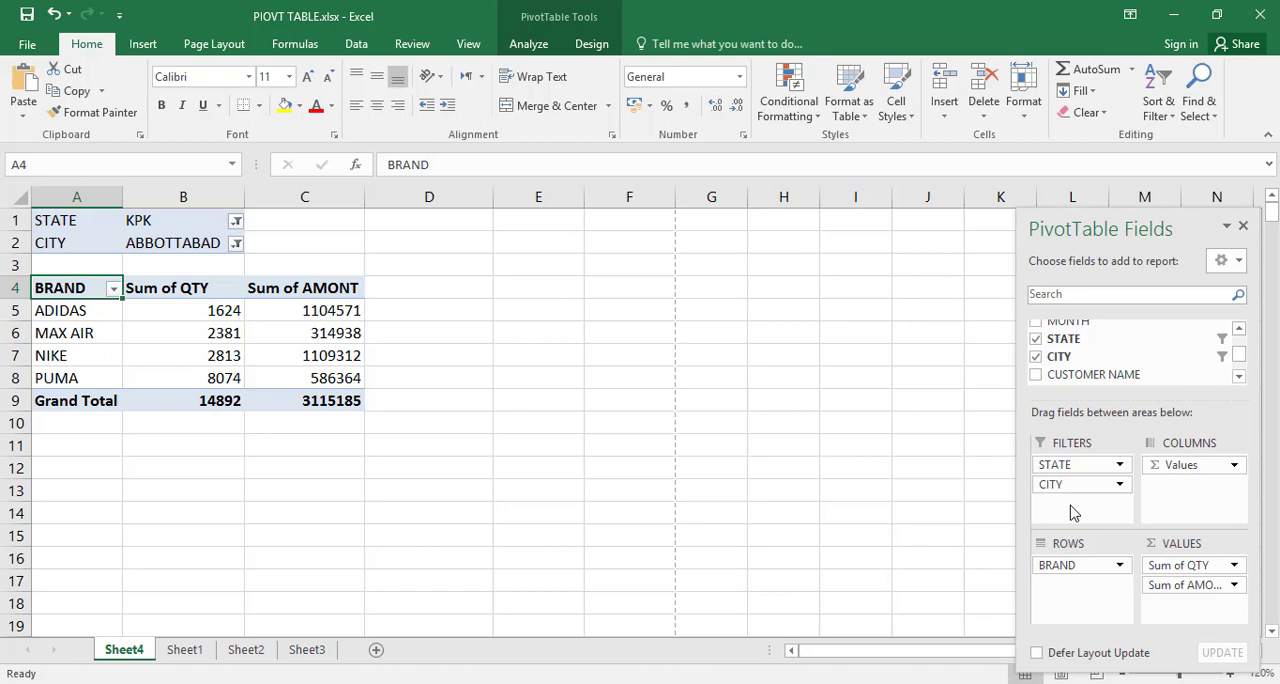
# Step: Allow multiple items in the CITY report filter and include BHIRIA CITY alongside ABBOTTABAD
pyautogui.click(236, 244)
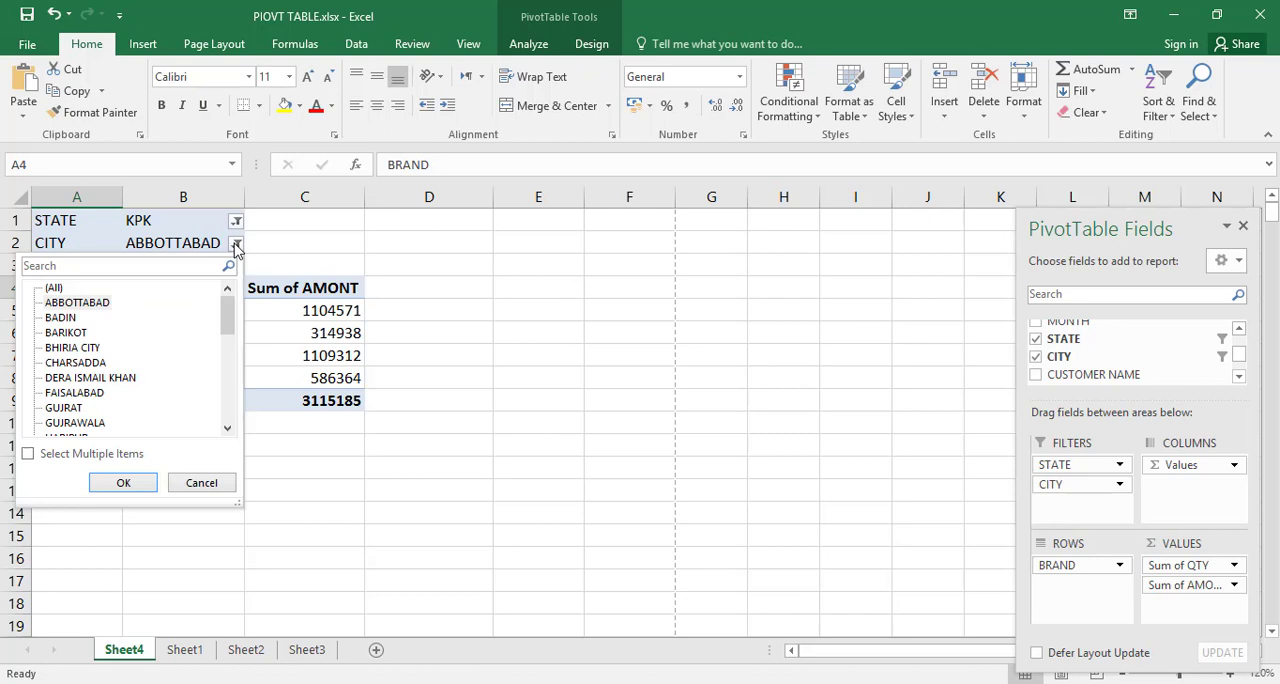
pyautogui.click(28, 455)
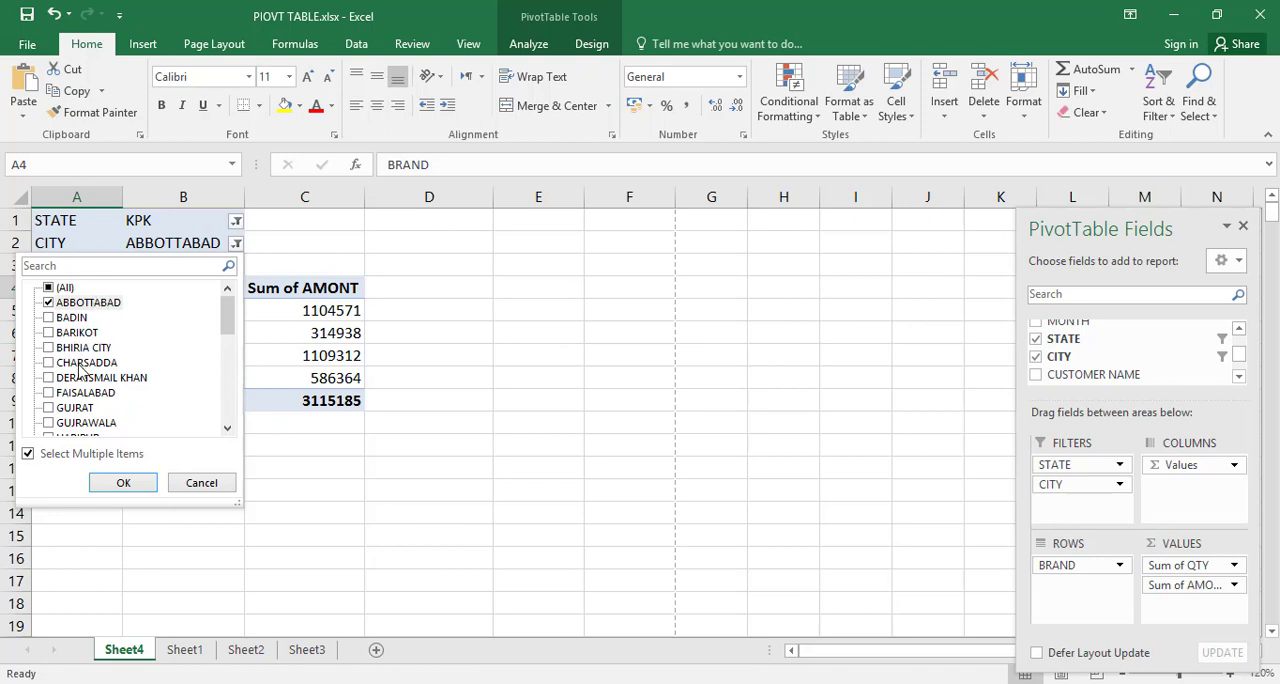
pyautogui.click(50, 348)
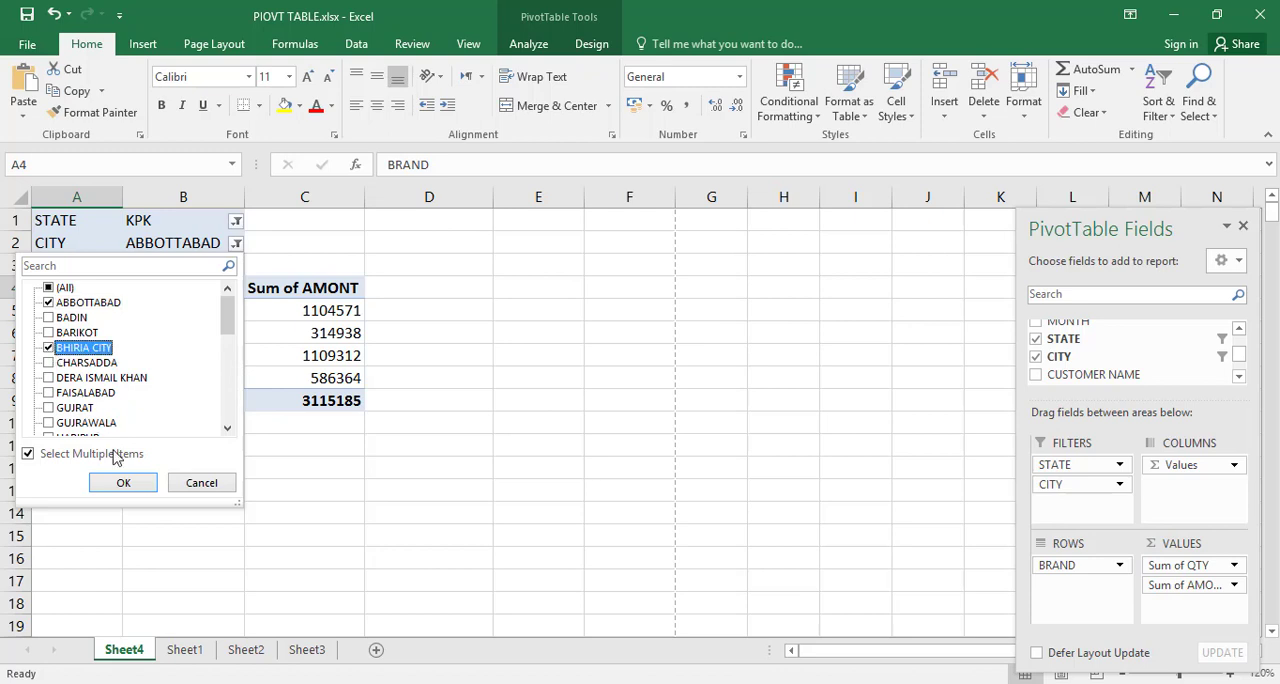
pyautogui.click(123, 483)
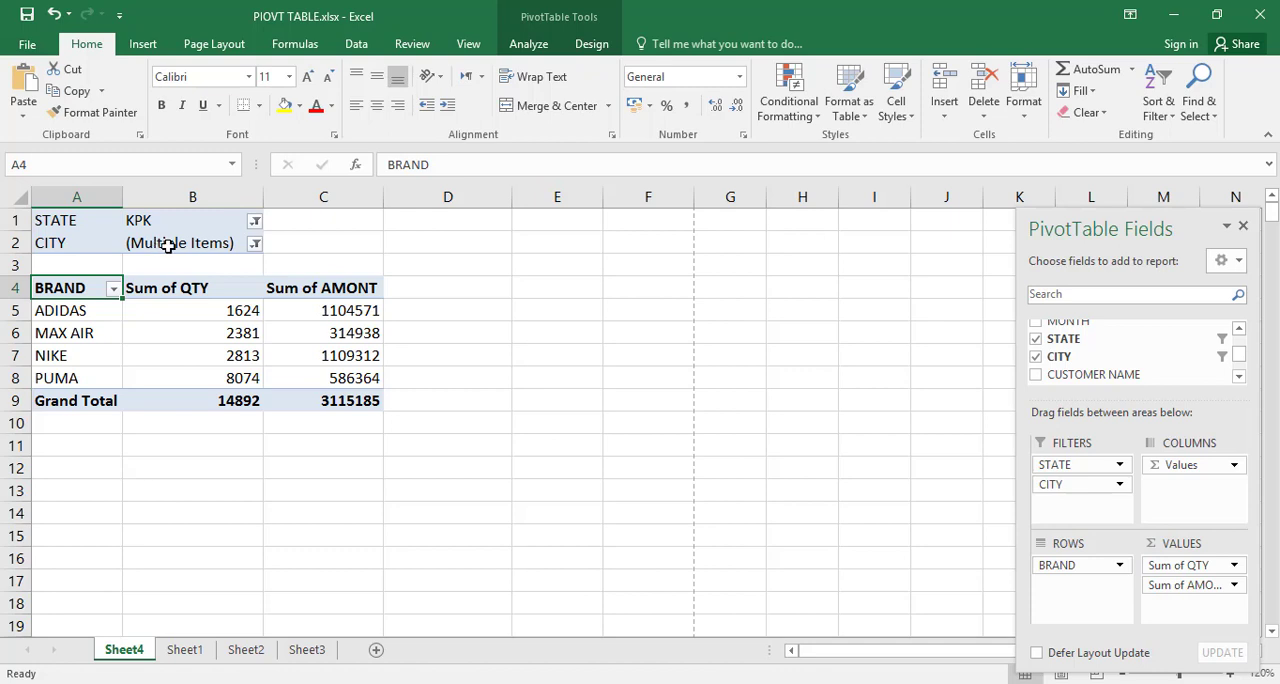
pyautogui.click(255, 222)
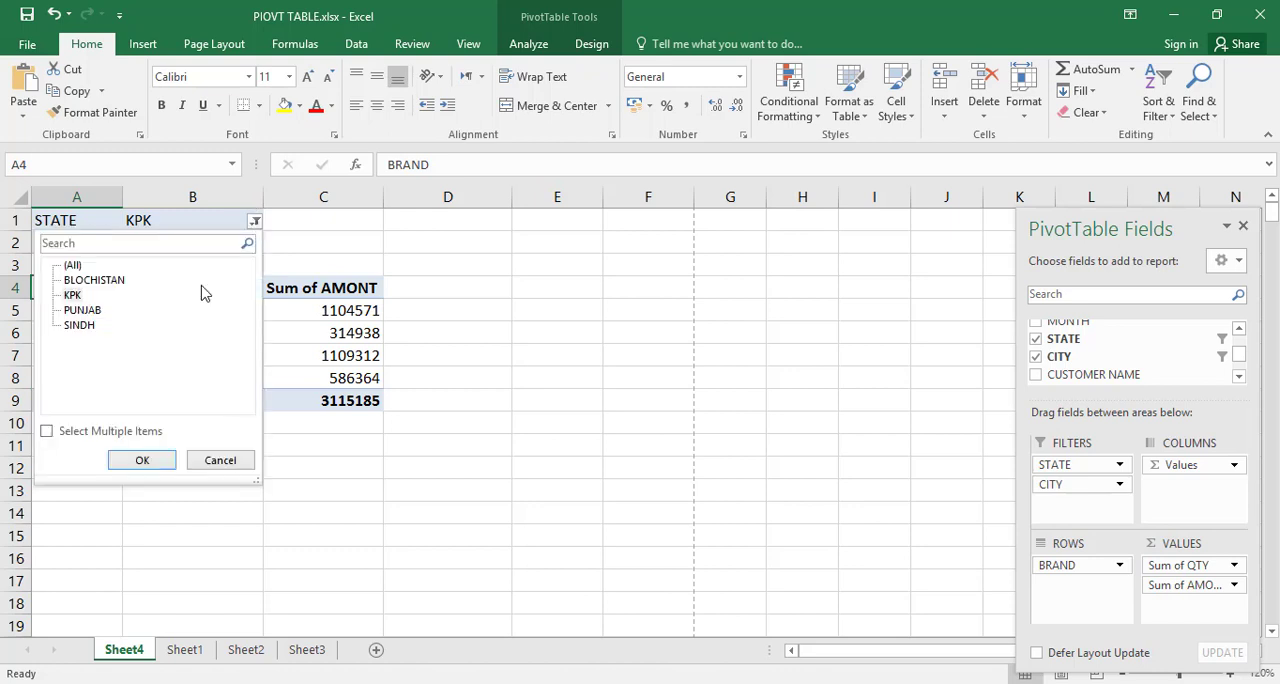
pyautogui.click(92, 316)
pyautogui.click(46, 431)
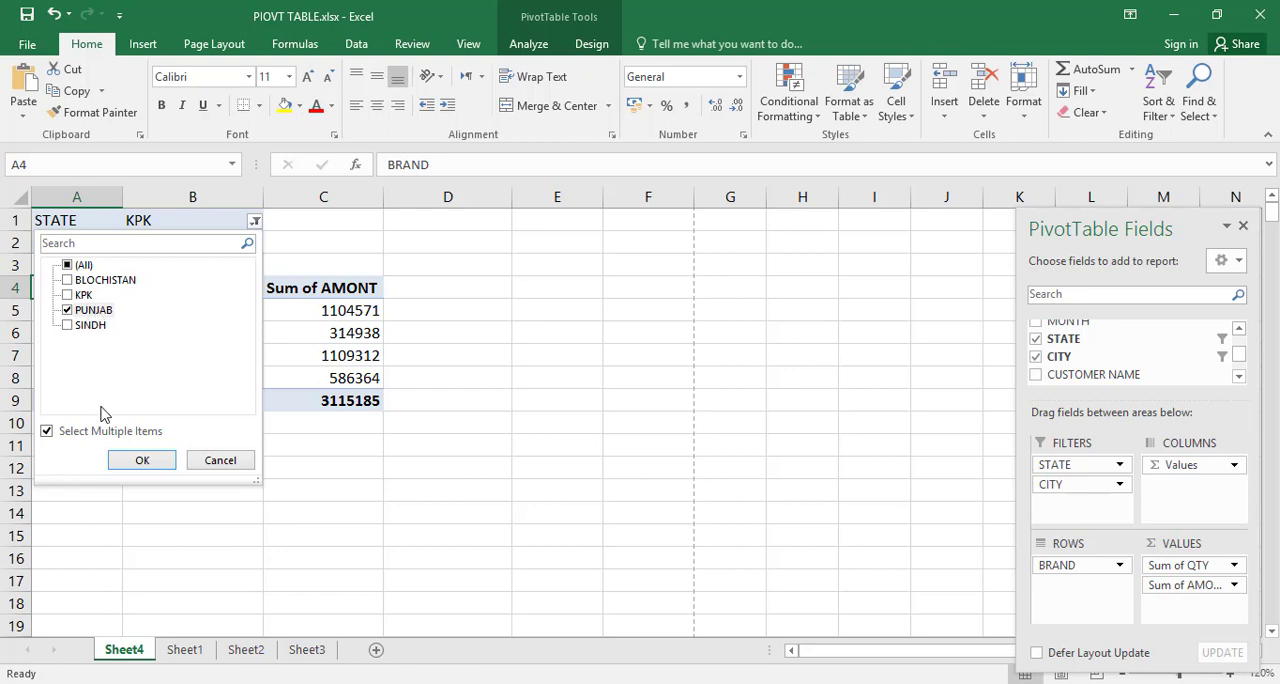
pyautogui.click(220, 466)
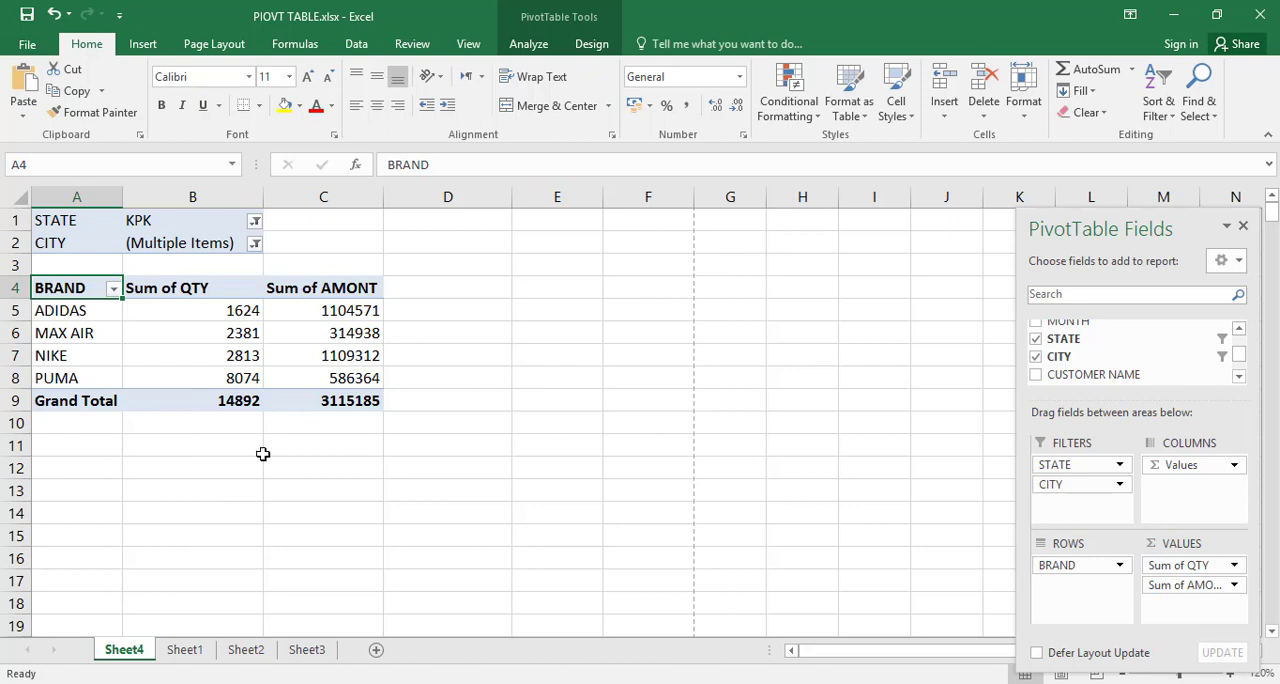
# Step: Add the WEEK field as a third report filter of the PivotTable
pyautogui.click(1238, 329)
pyautogui.click(1238, 329)
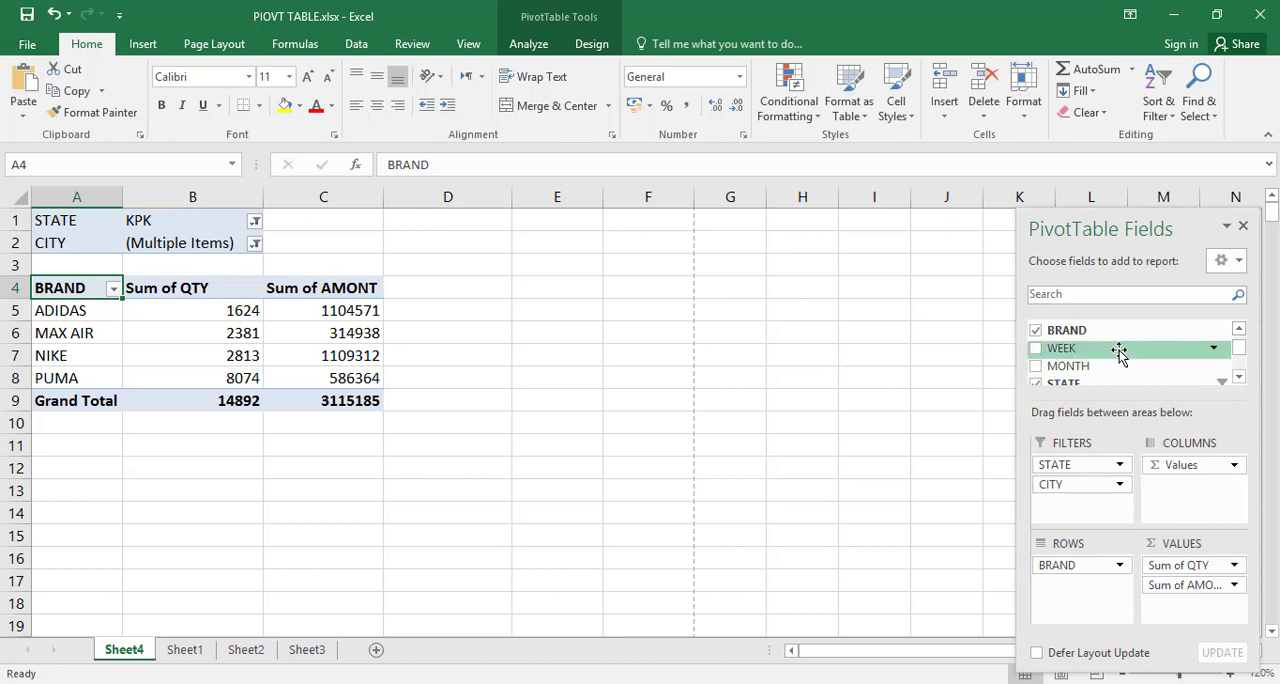
pyautogui.moveTo(1119, 354); pyautogui.dragTo(1092, 505)
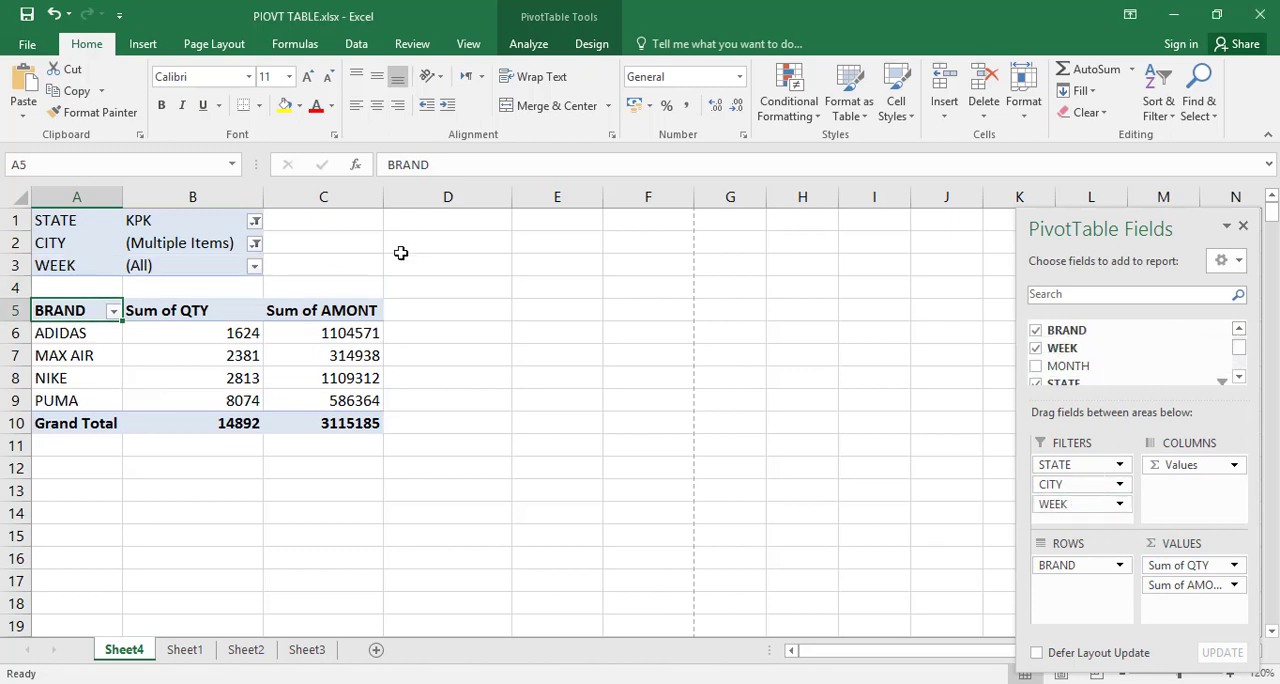
pyautogui.click(255, 243)
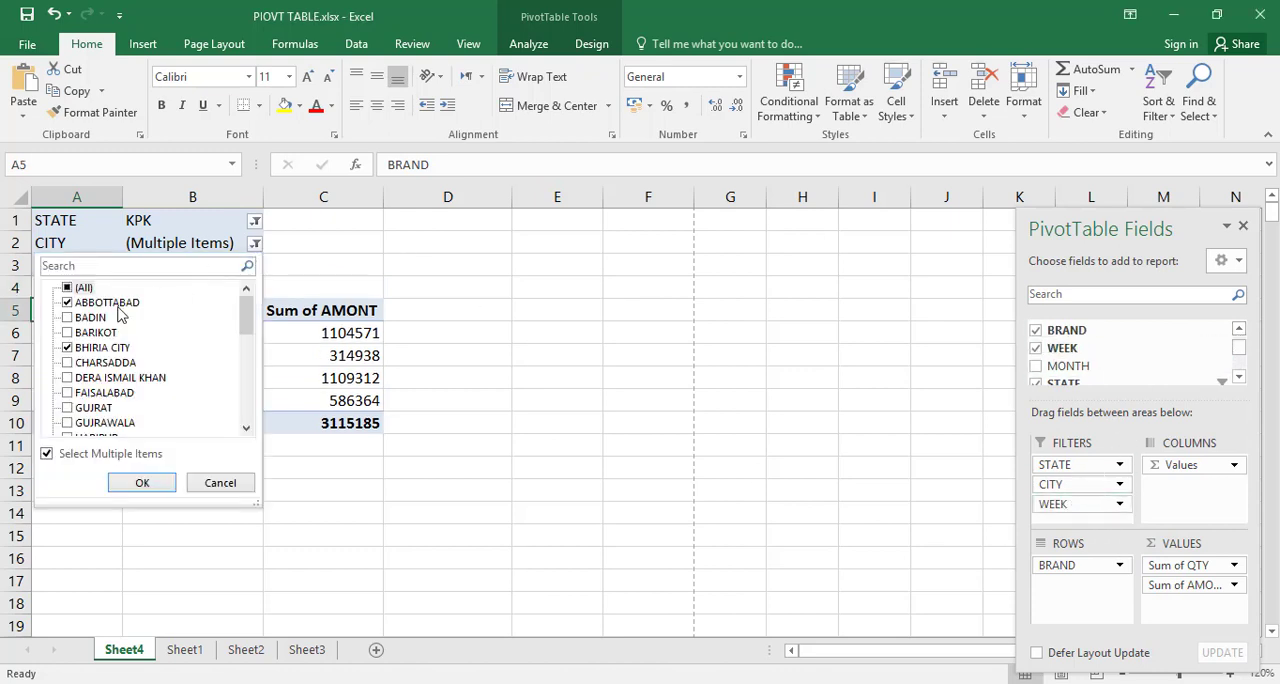
pyautogui.click(67, 347)
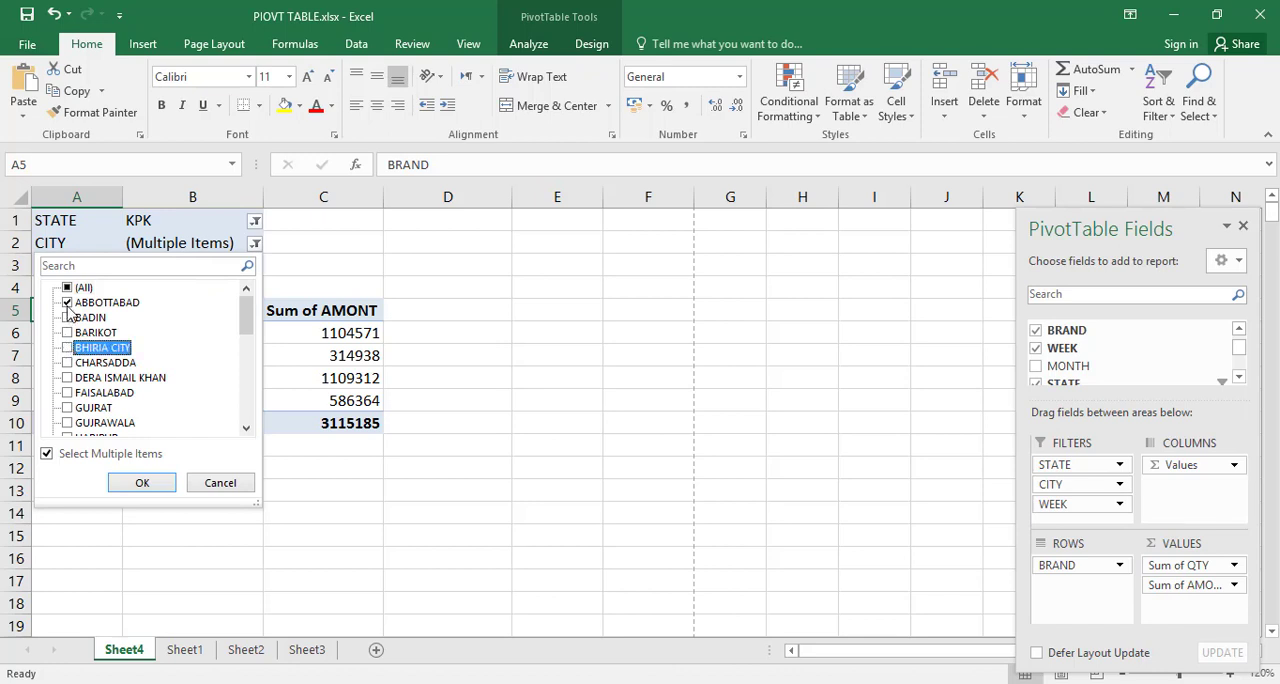
pyautogui.click(67, 303)
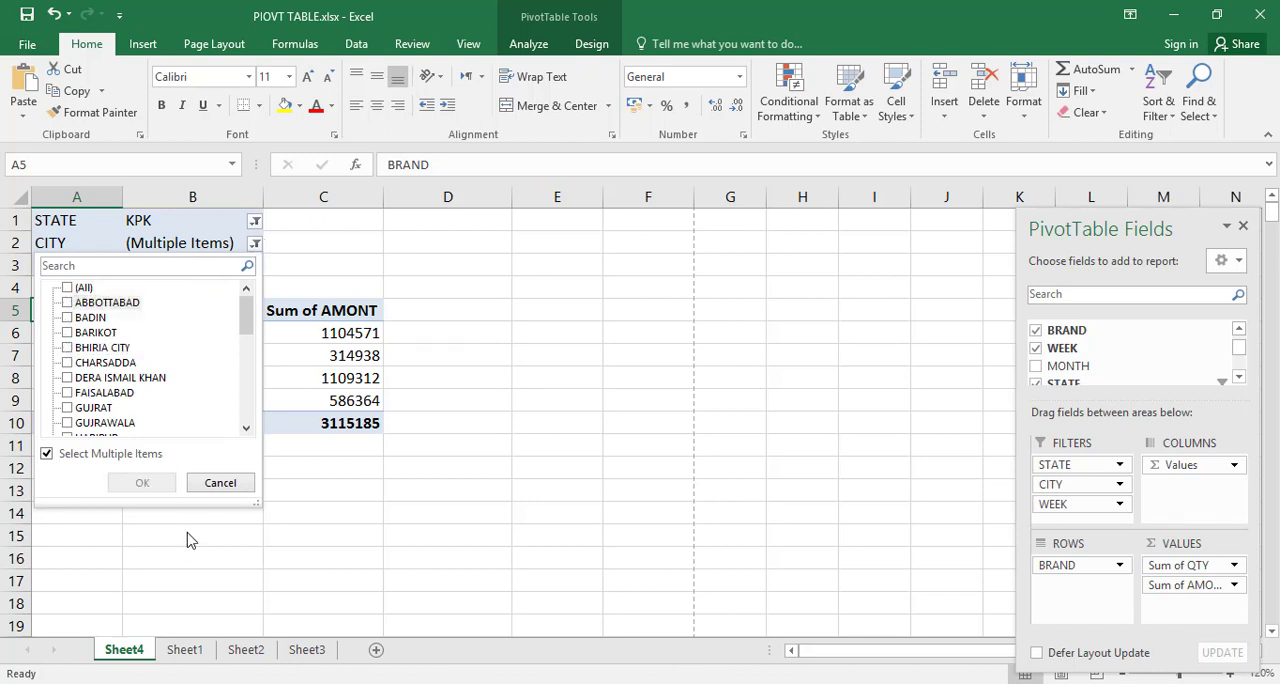
pyautogui.click(216, 482)
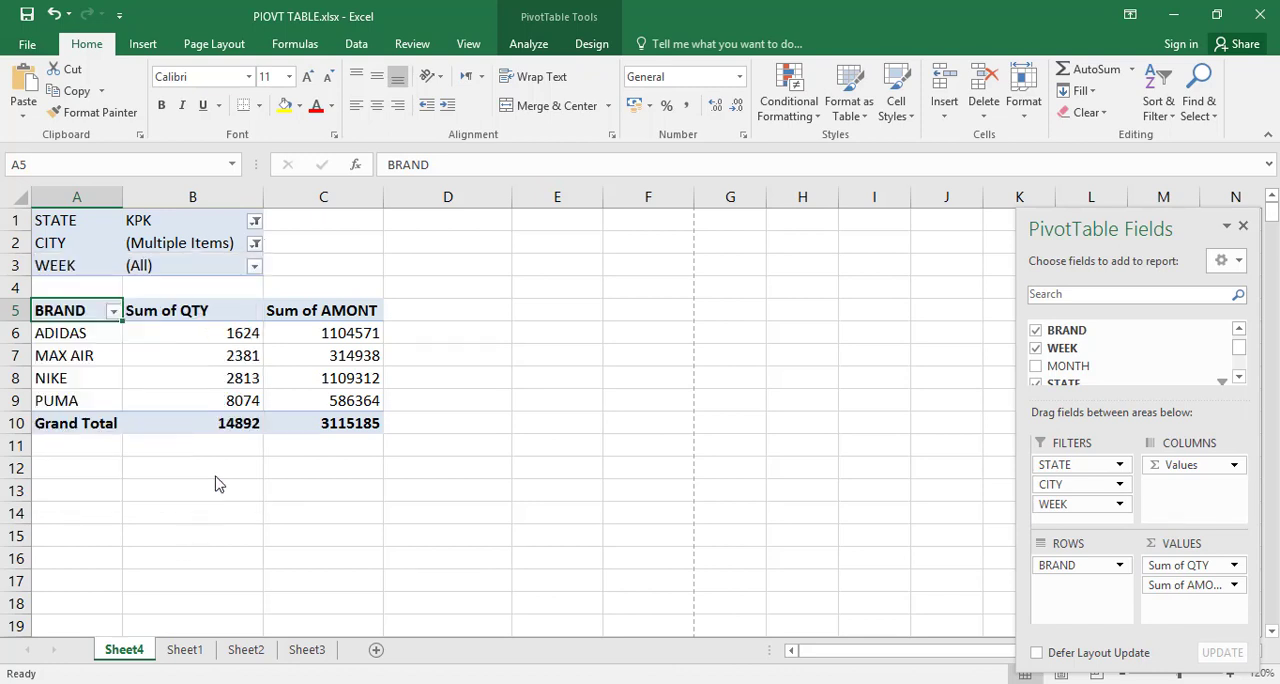
# Step: Reset the CITY report filter to include all cities
pyautogui.click(255, 244)
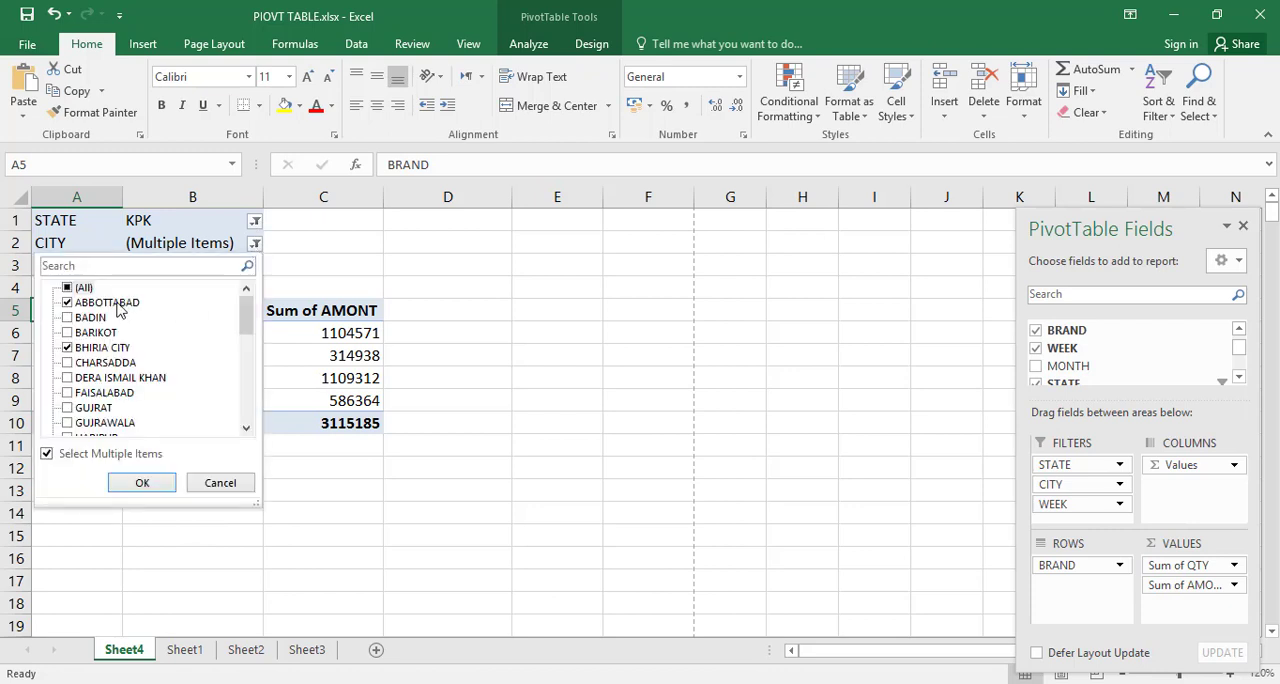
pyautogui.click(67, 287)
pyautogui.click(67, 303)
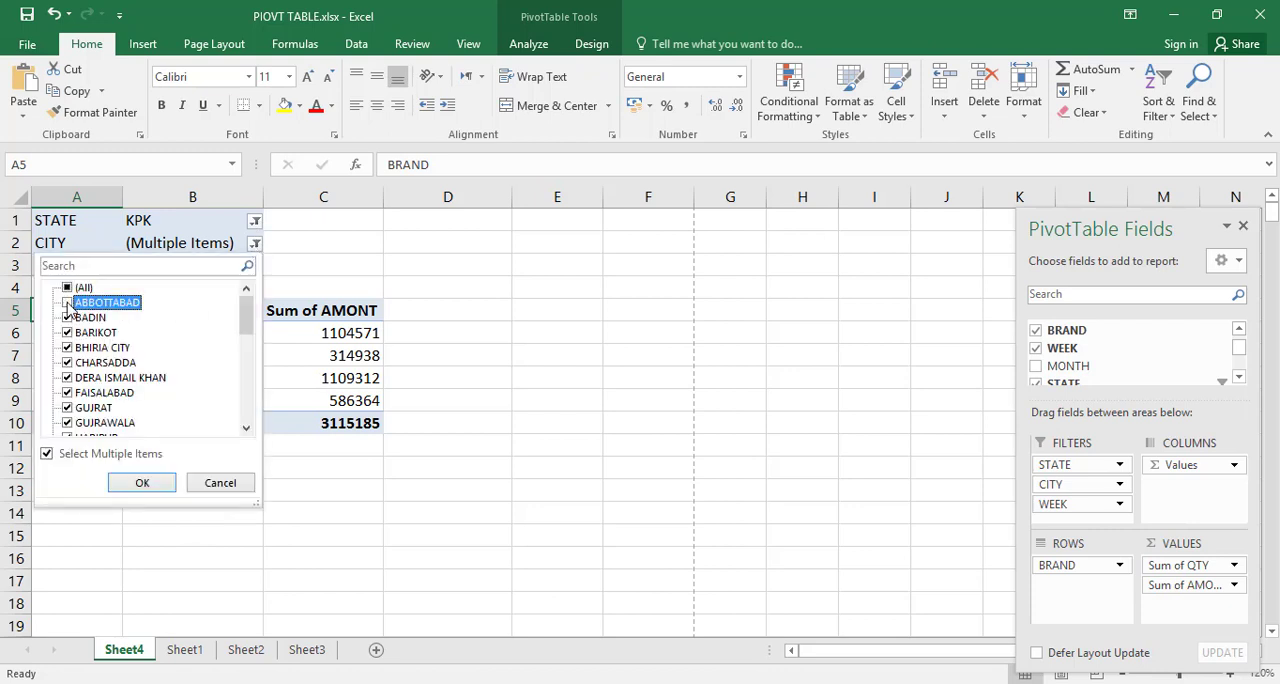
pyautogui.click(67, 288)
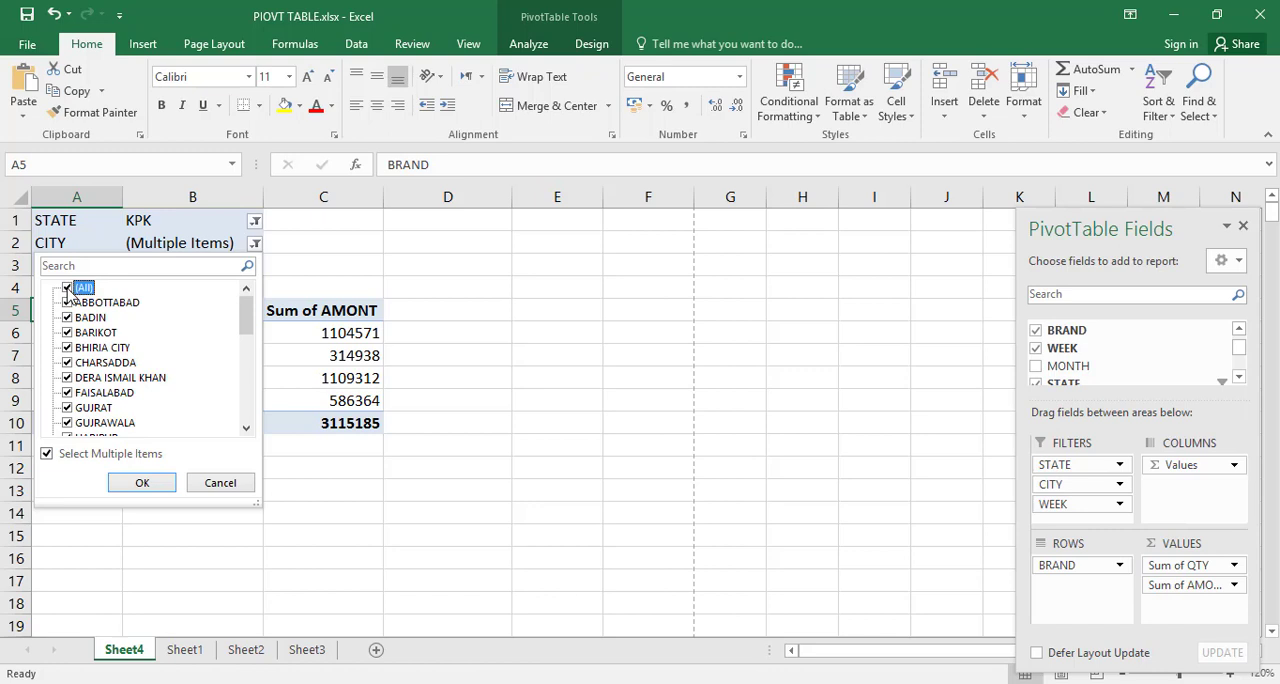
pyautogui.click(144, 484)
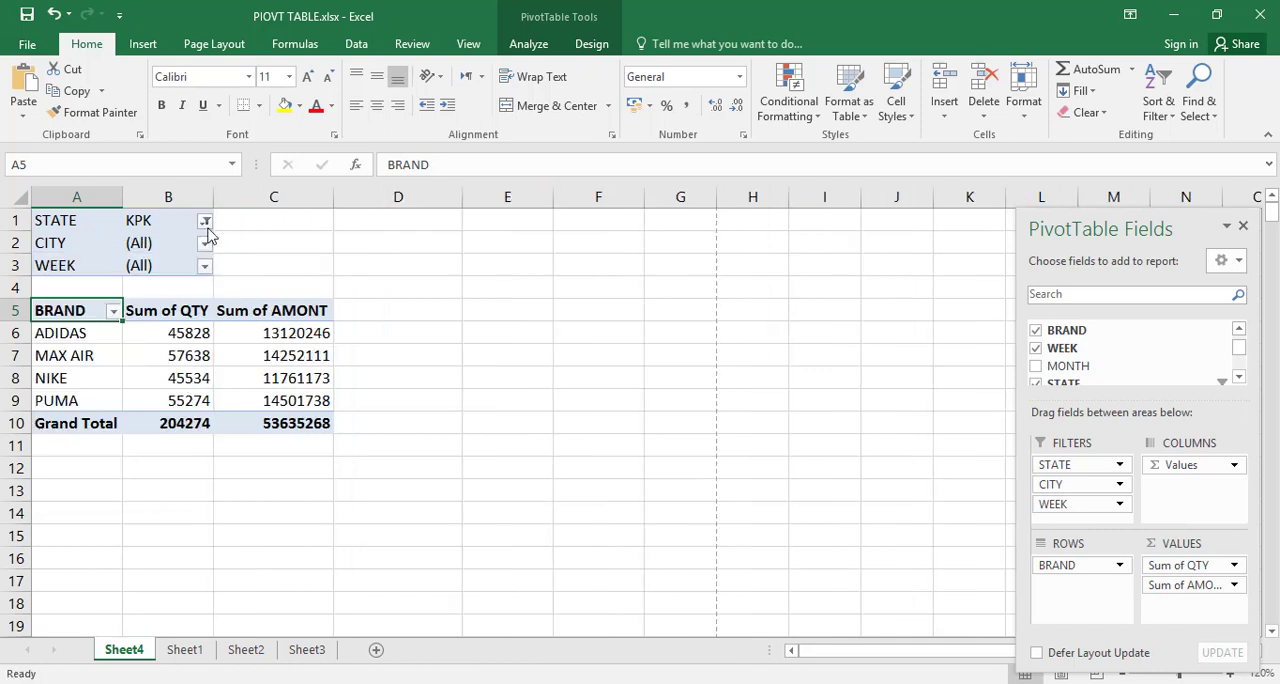
# Step: Reset the STATE report filter to show all states
pyautogui.click(205, 221)
pyautogui.click(38, 266)
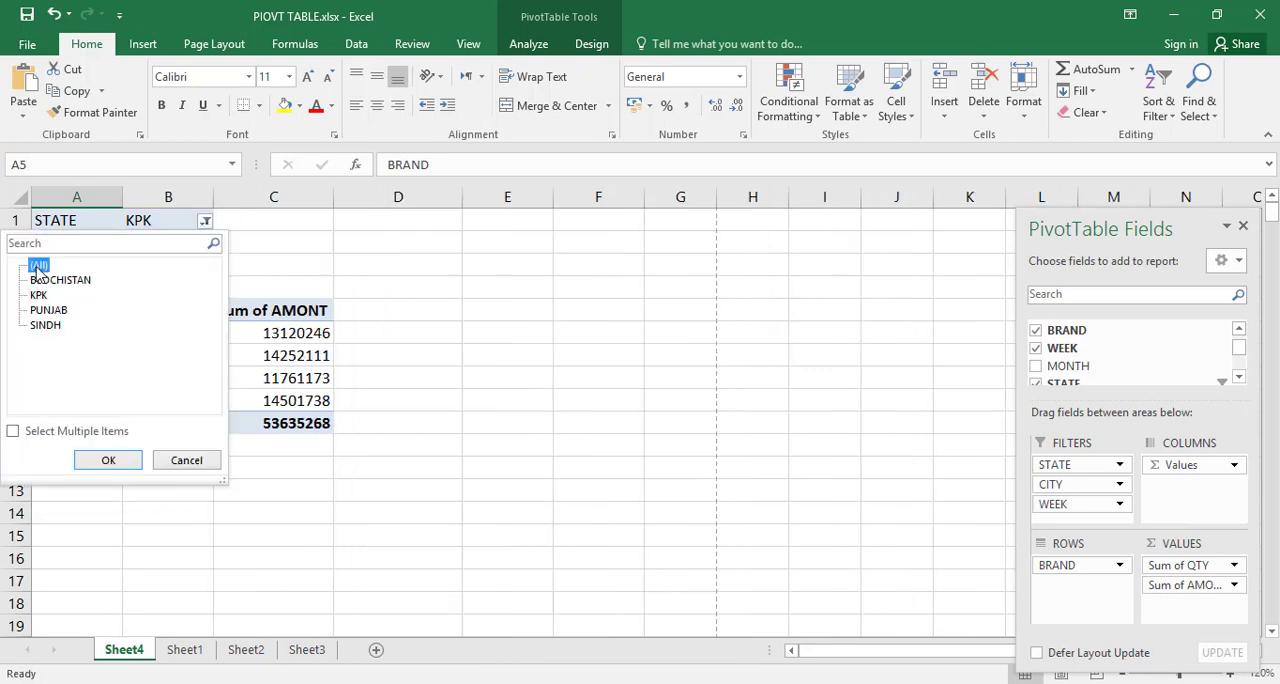
pyautogui.click(106, 460)
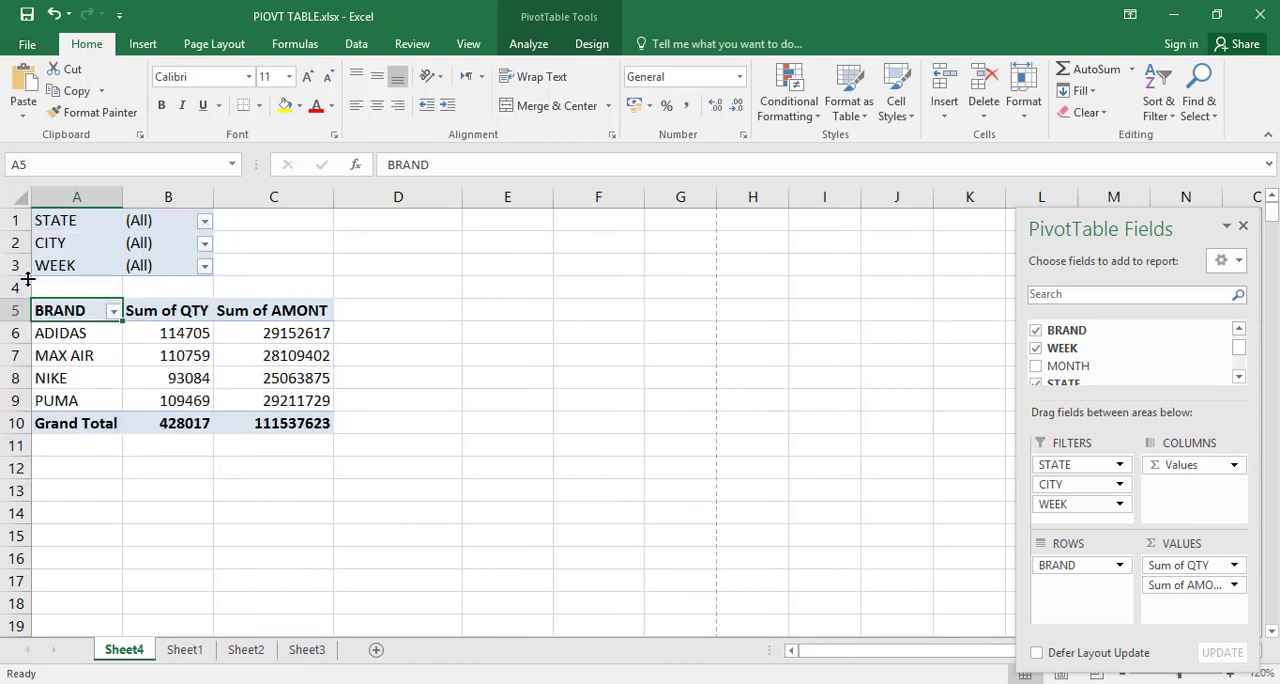
# Step: Filter the PivotTable to week 20 using the WEEK report filter
pyautogui.click(204, 266)
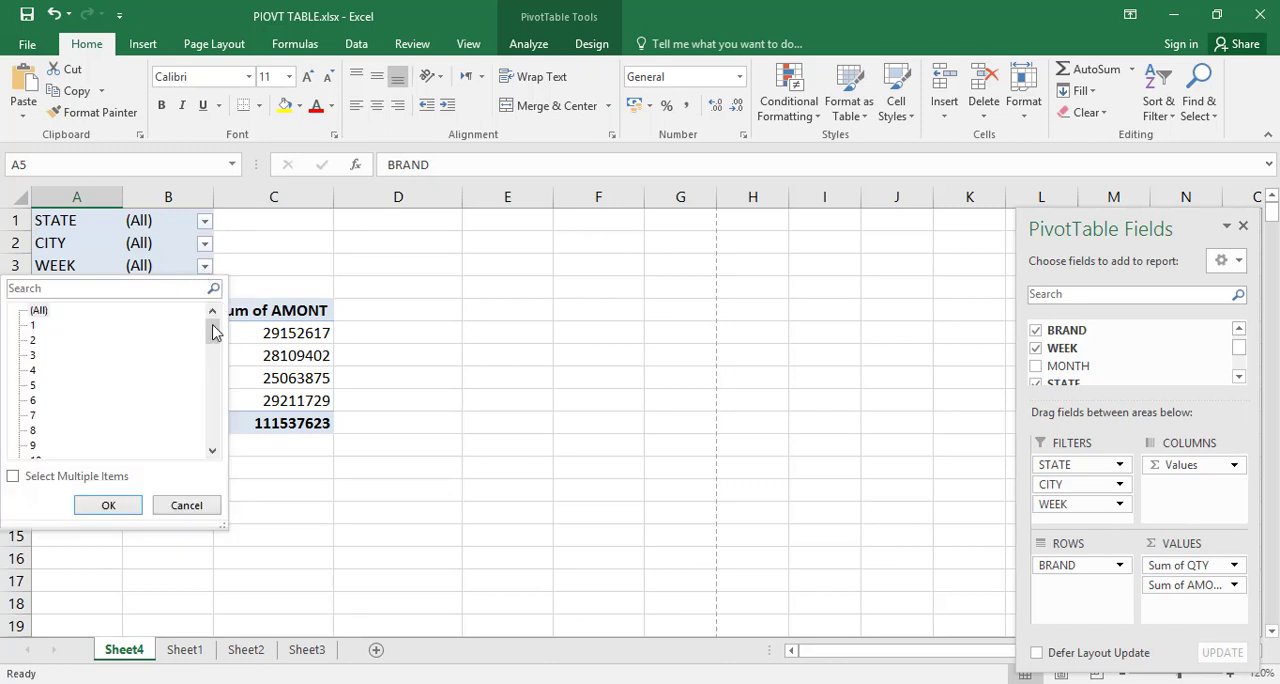
pyautogui.moveTo(213, 333); pyautogui.dragTo(211, 372)
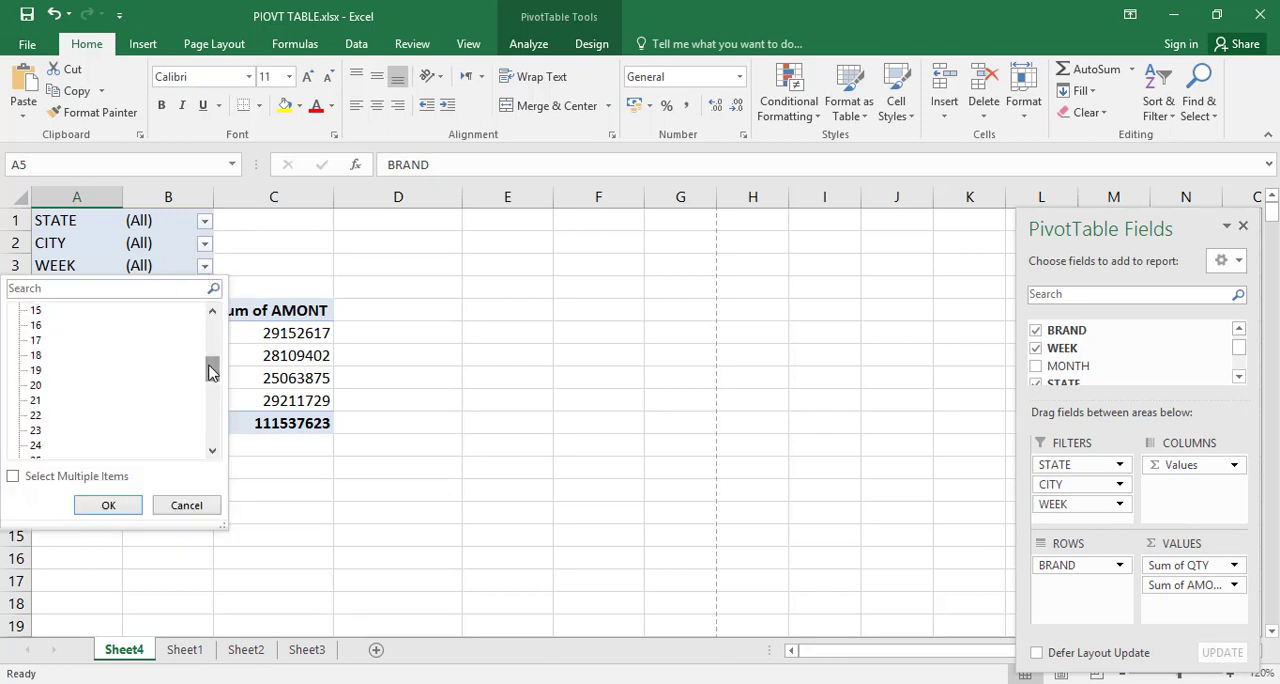
pyautogui.click(34, 386)
pyautogui.click(108, 505)
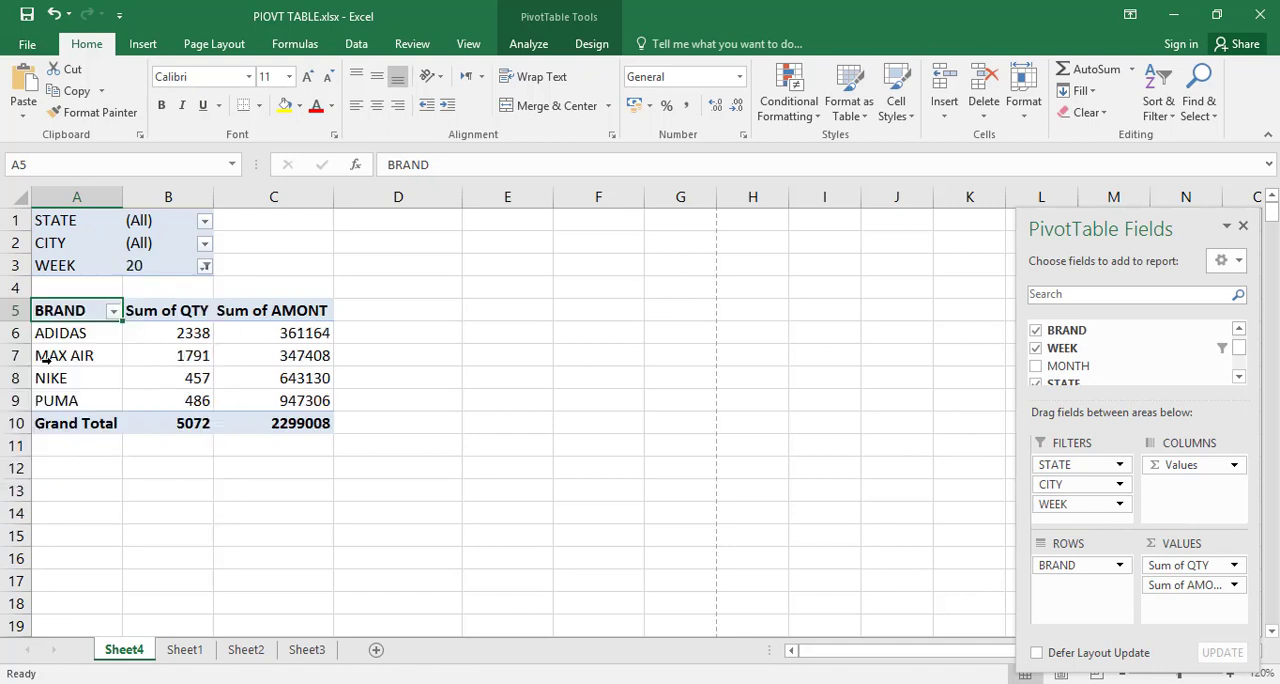
# Step: Restrict the PivotTable to the city LAHORE using the CITY report filter
pyautogui.moveTo(198, 384)
pyautogui.moveTo(311, 413)
pyautogui.click(206, 246)
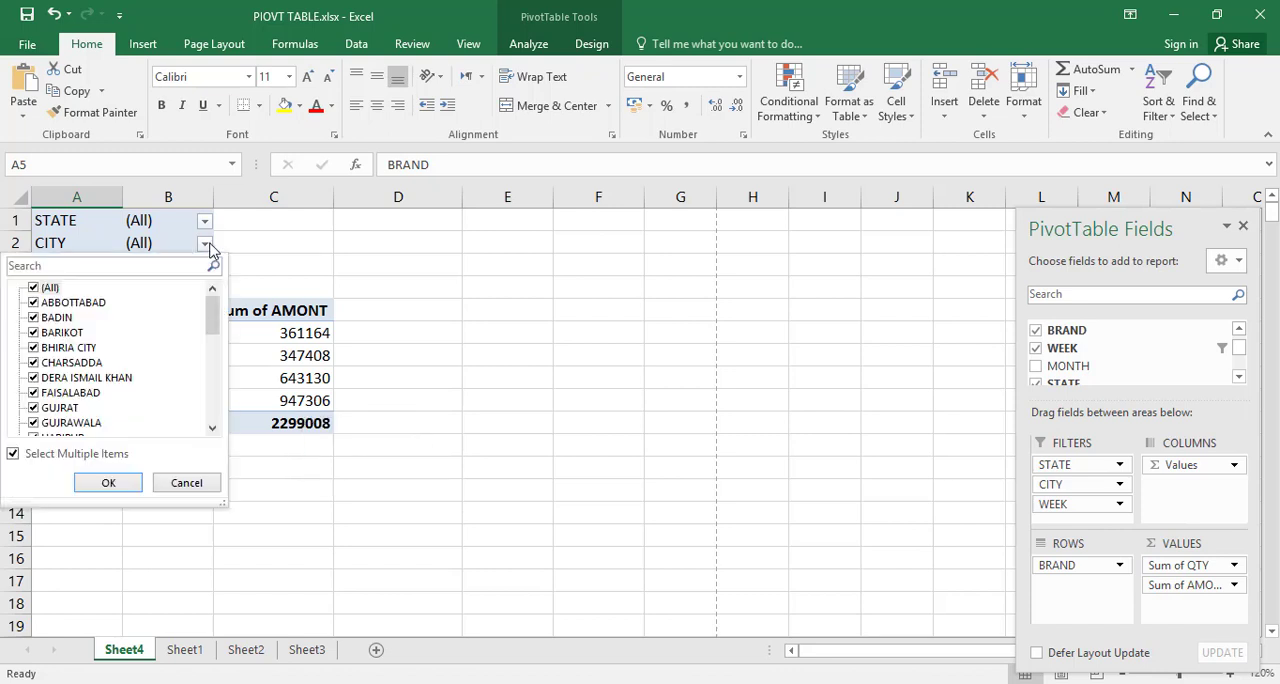
pyautogui.click(34, 288)
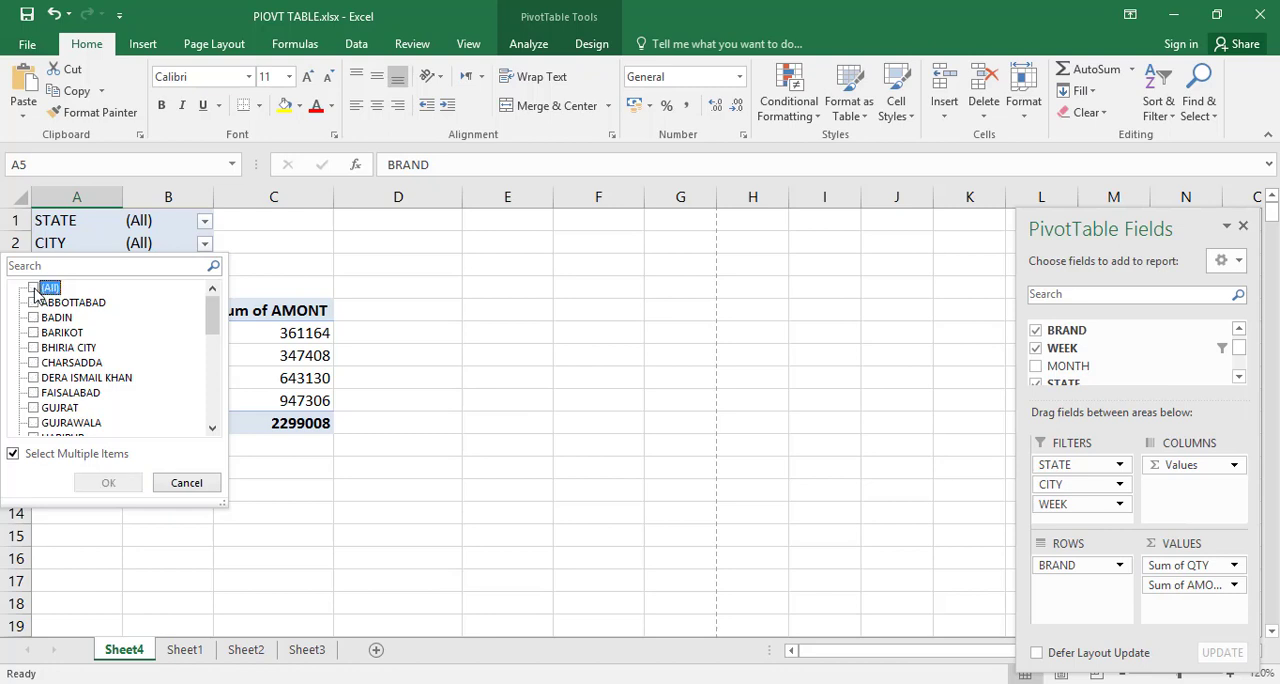
pyautogui.moveTo(211, 325); pyautogui.dragTo(212, 366)
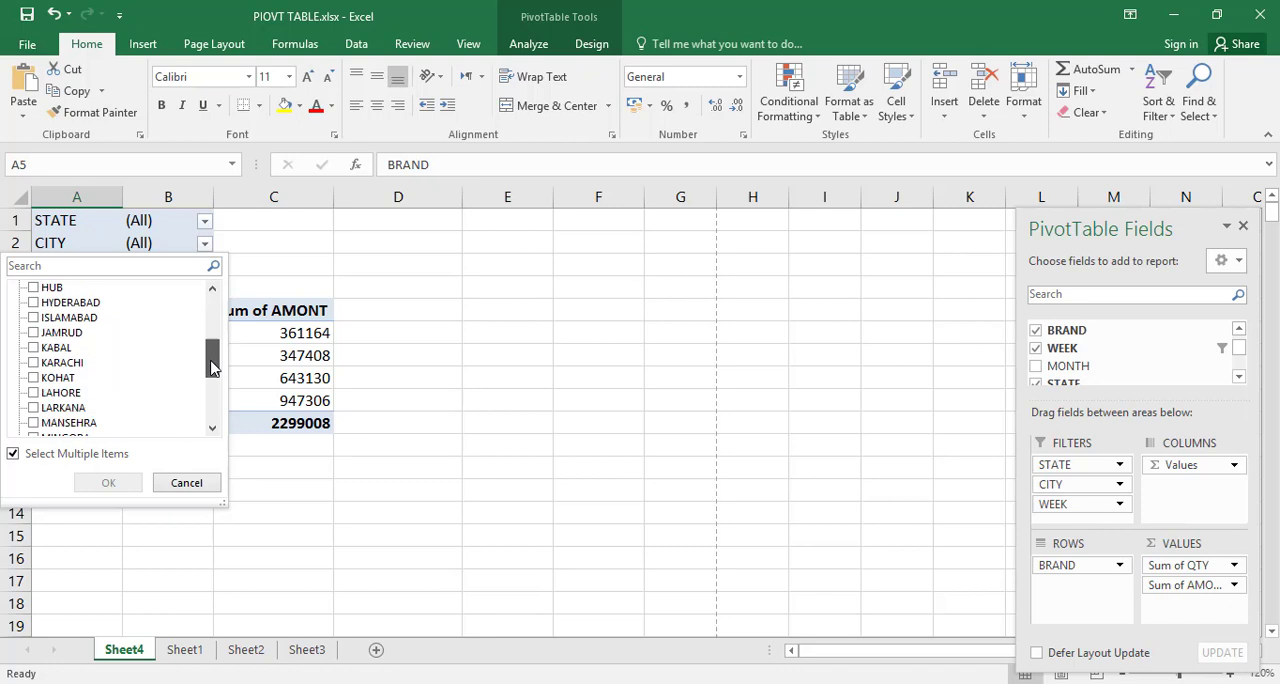
pyautogui.click(34, 395)
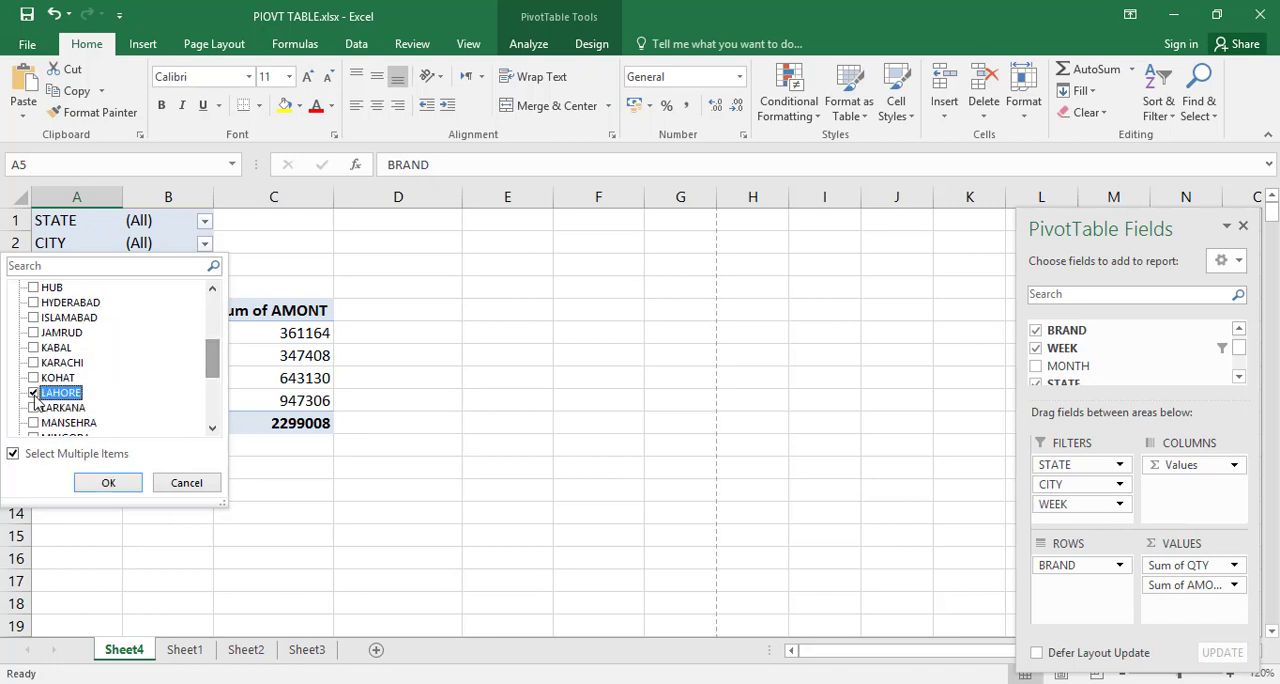
pyautogui.click(106, 483)
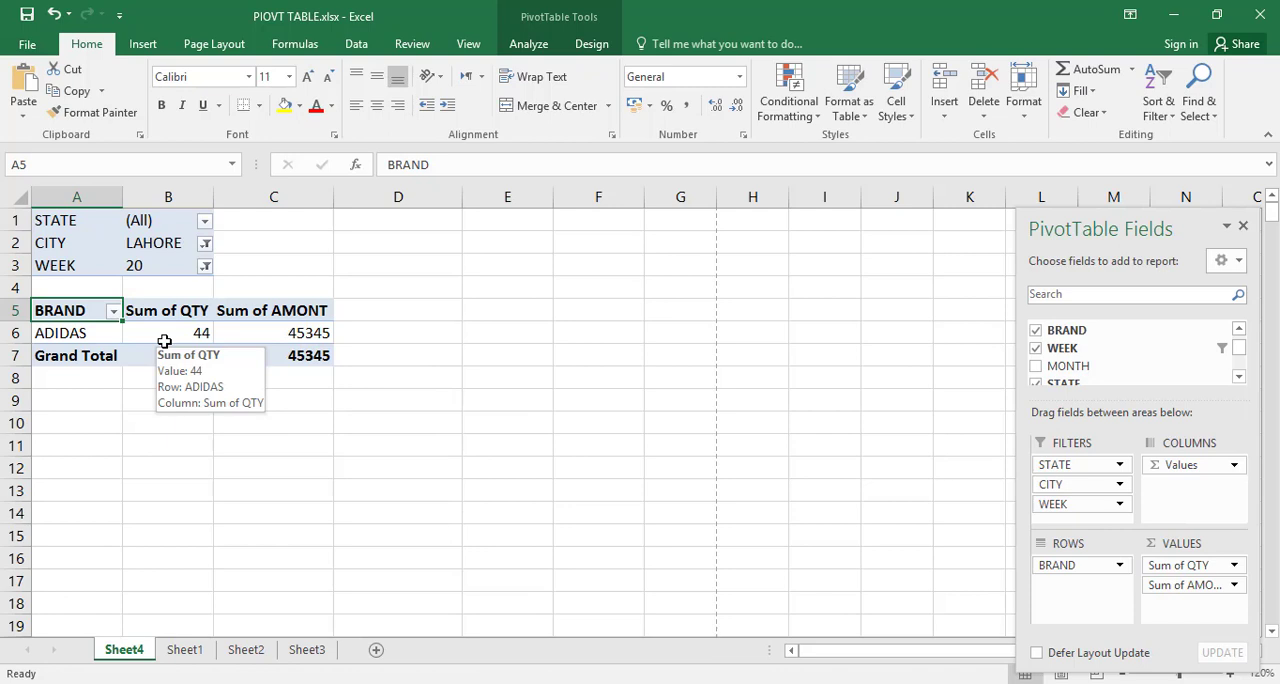
# Step: Filter the PivotTable to PUNJAB using the STATE report filter
pyautogui.click(204, 222)
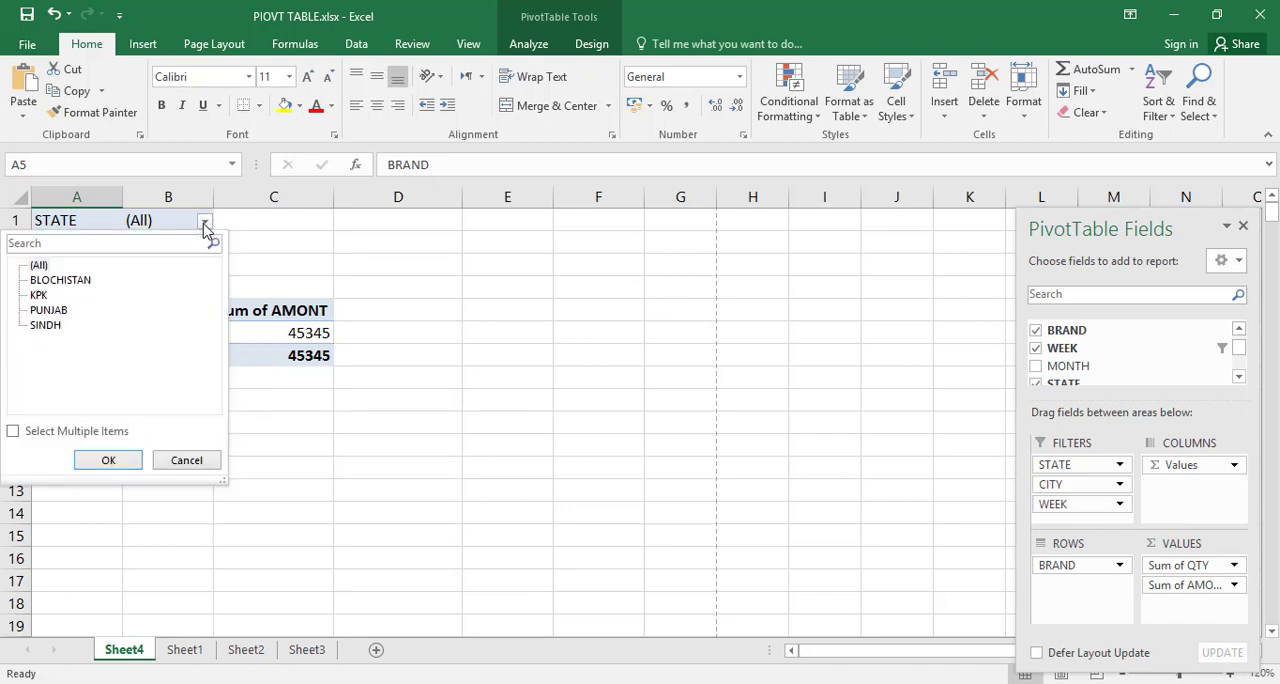
pyautogui.click(47, 311)
pyautogui.click(100, 460)
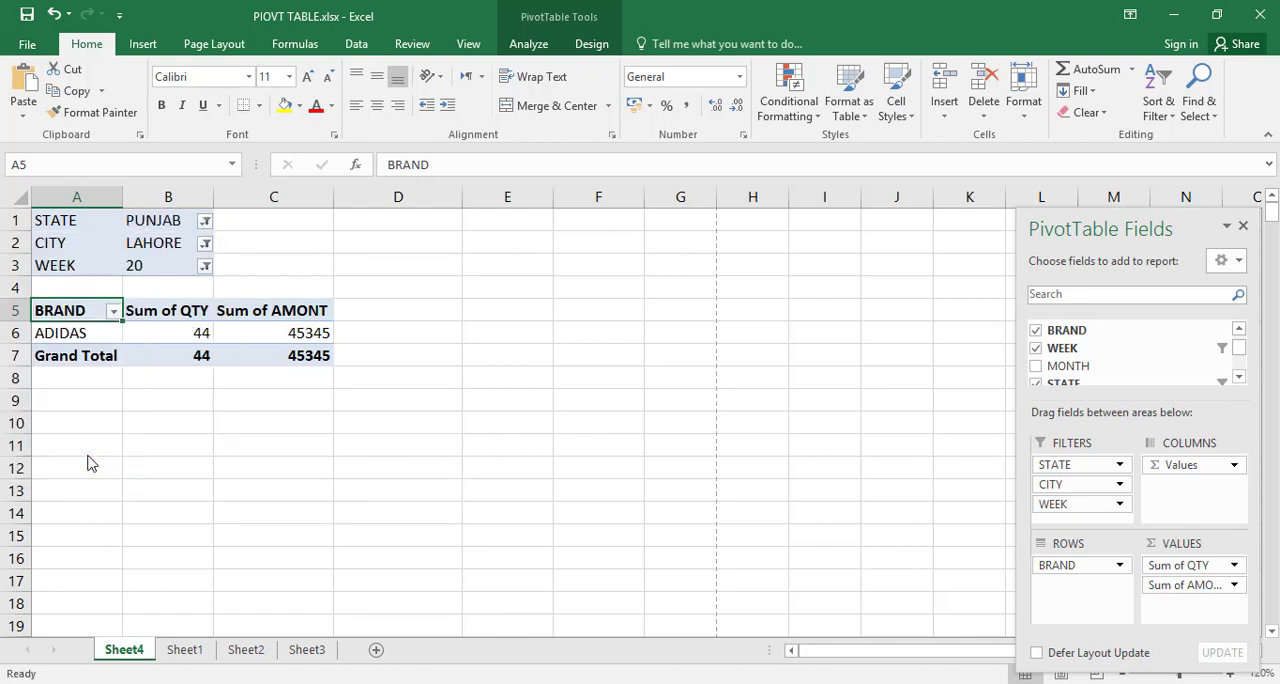
# Step: Switch the STATE report filter to BLOCHISTAN
pyautogui.click(206, 221)
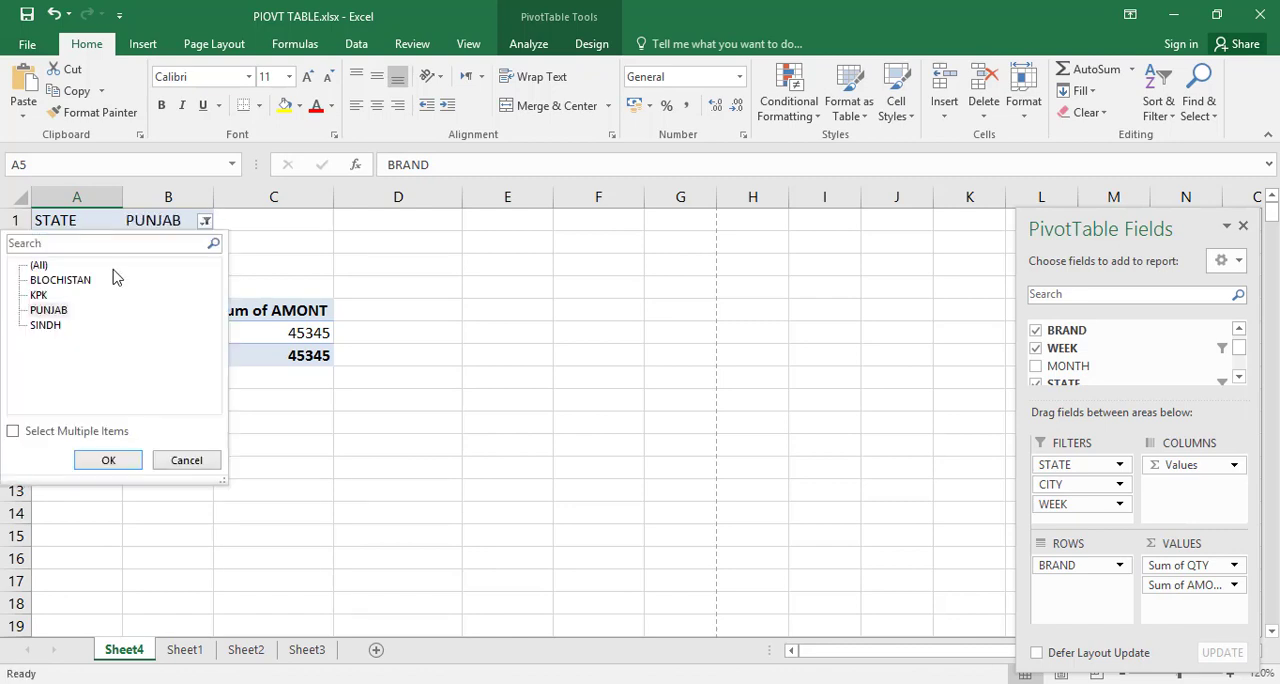
pyautogui.click(50, 281)
pyautogui.click(92, 460)
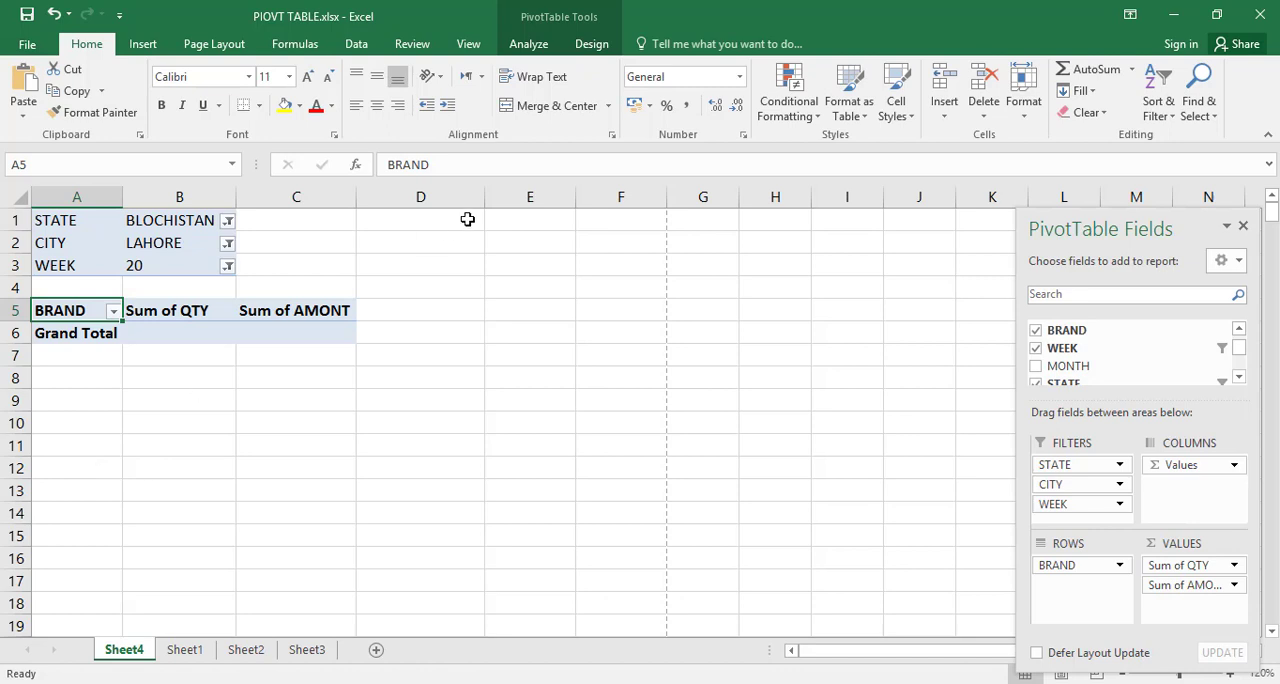
# Step: Clear all fields and filters from the PivotTable
pyautogui.click(530, 44)
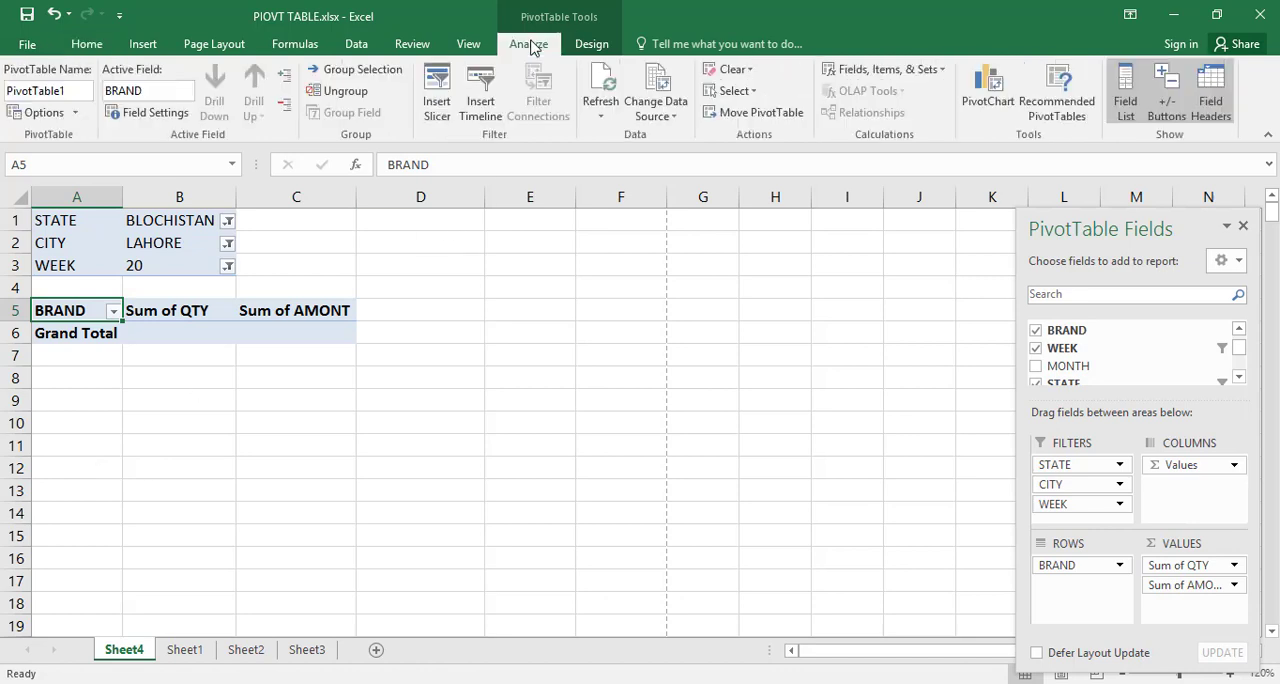
pyautogui.click(740, 70)
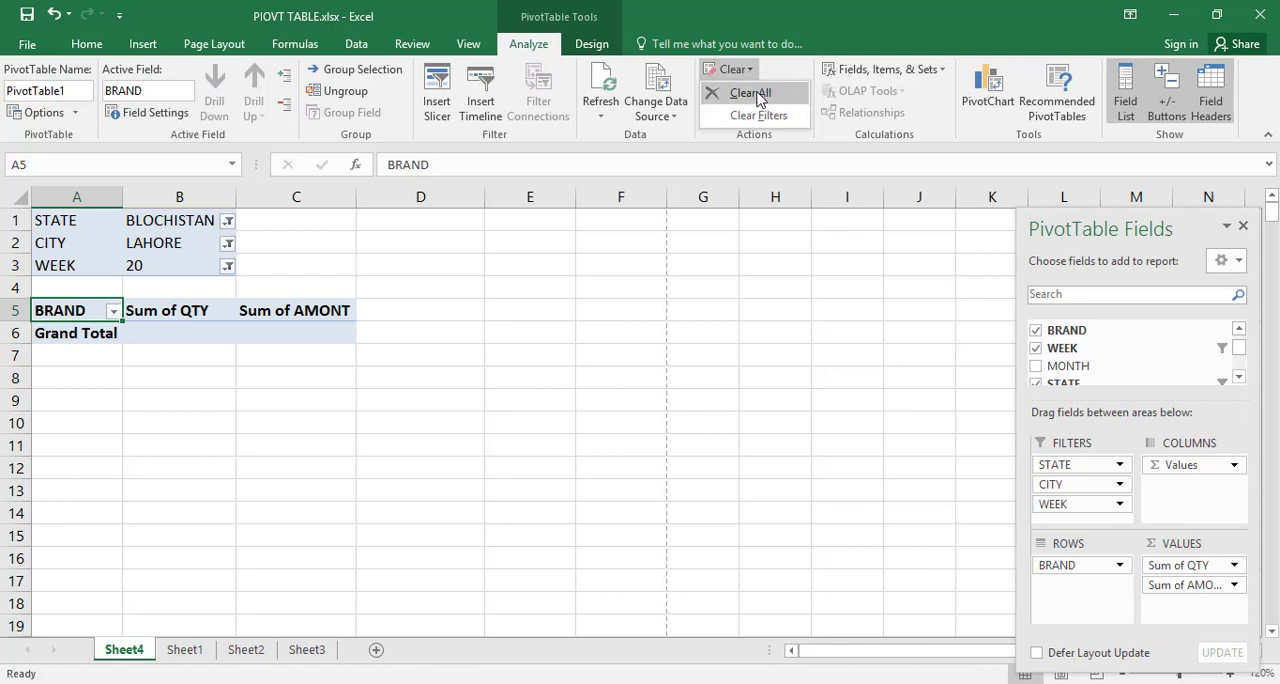
pyautogui.click(750, 93)
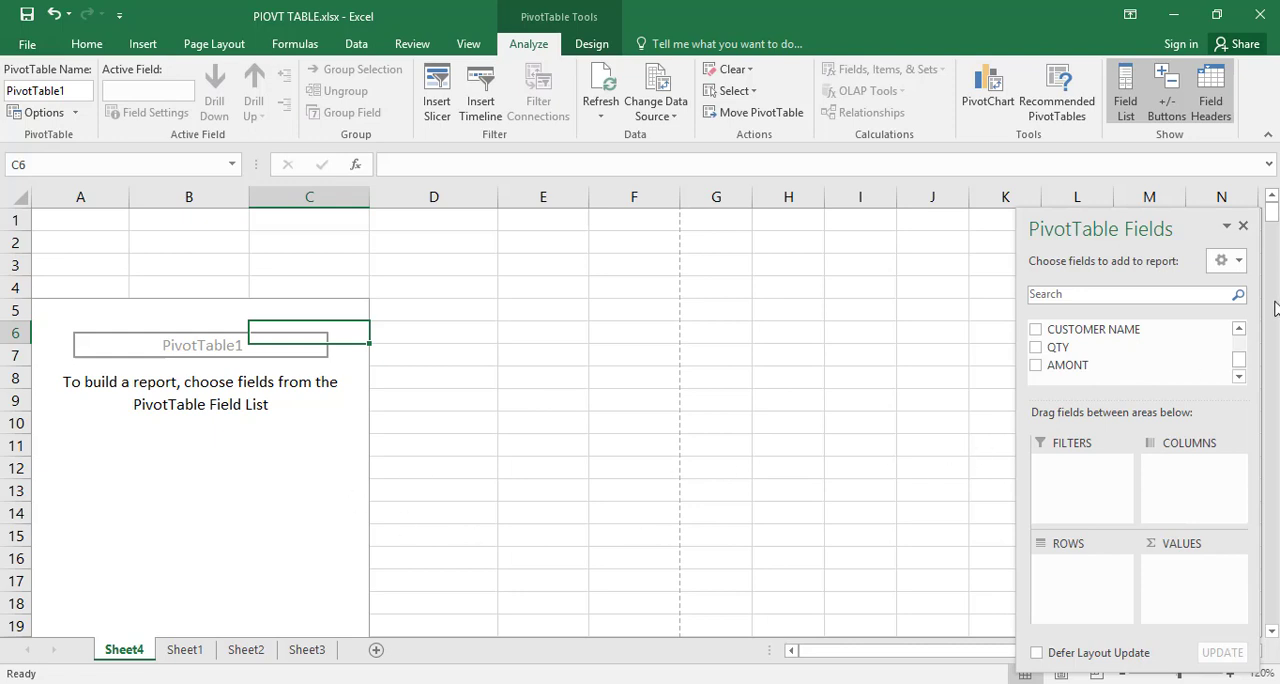
# Step: Rebuild the PivotTable with STATE as the row field and the sum of AMONT as the values
pyautogui.click(1239, 329)
pyautogui.click(1239, 329)
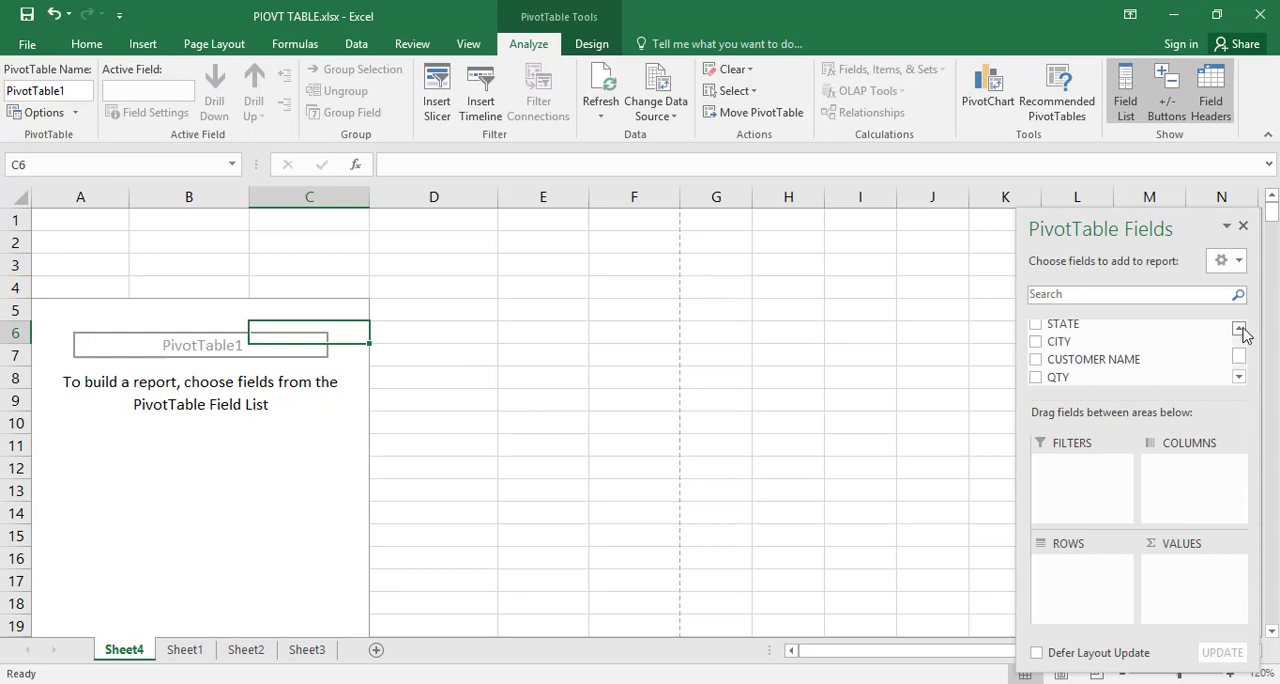
pyautogui.click(1239, 329)
pyautogui.moveTo(1063, 339); pyautogui.dragTo(1073, 615)
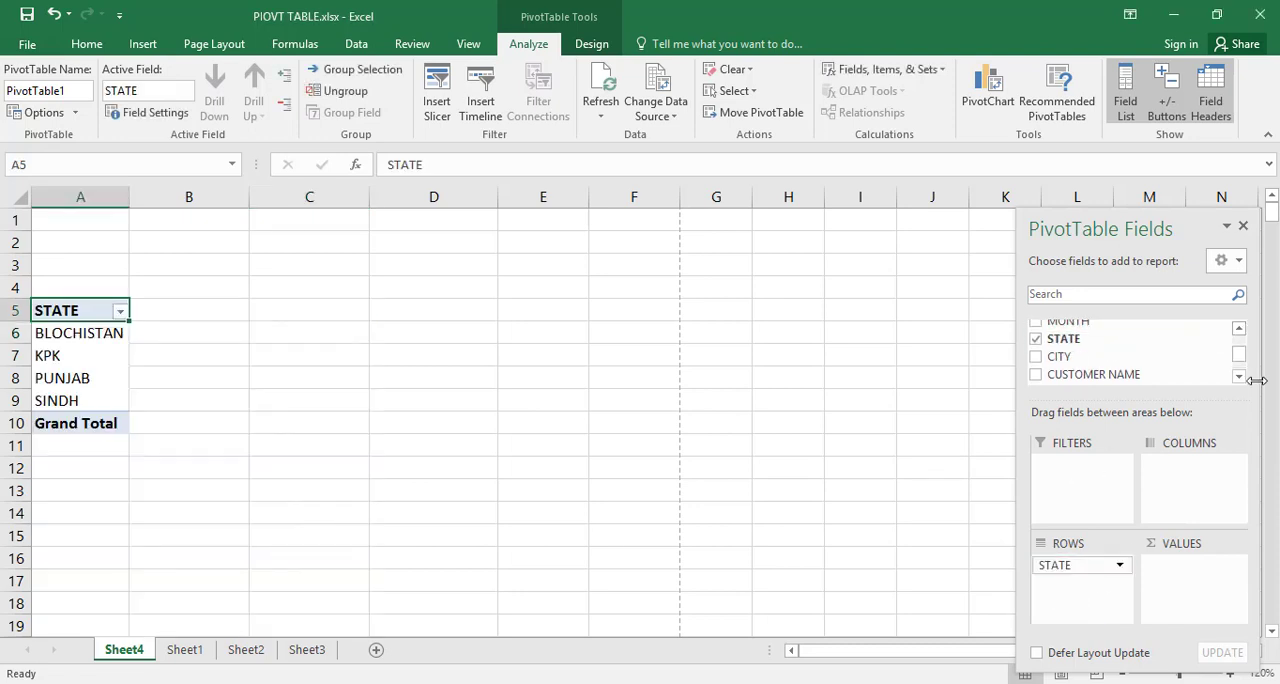
pyautogui.click(1239, 377)
pyautogui.click(1239, 377)
pyautogui.click(1239, 377)
pyautogui.moveTo(1067, 365); pyautogui.dragTo(1213, 569)
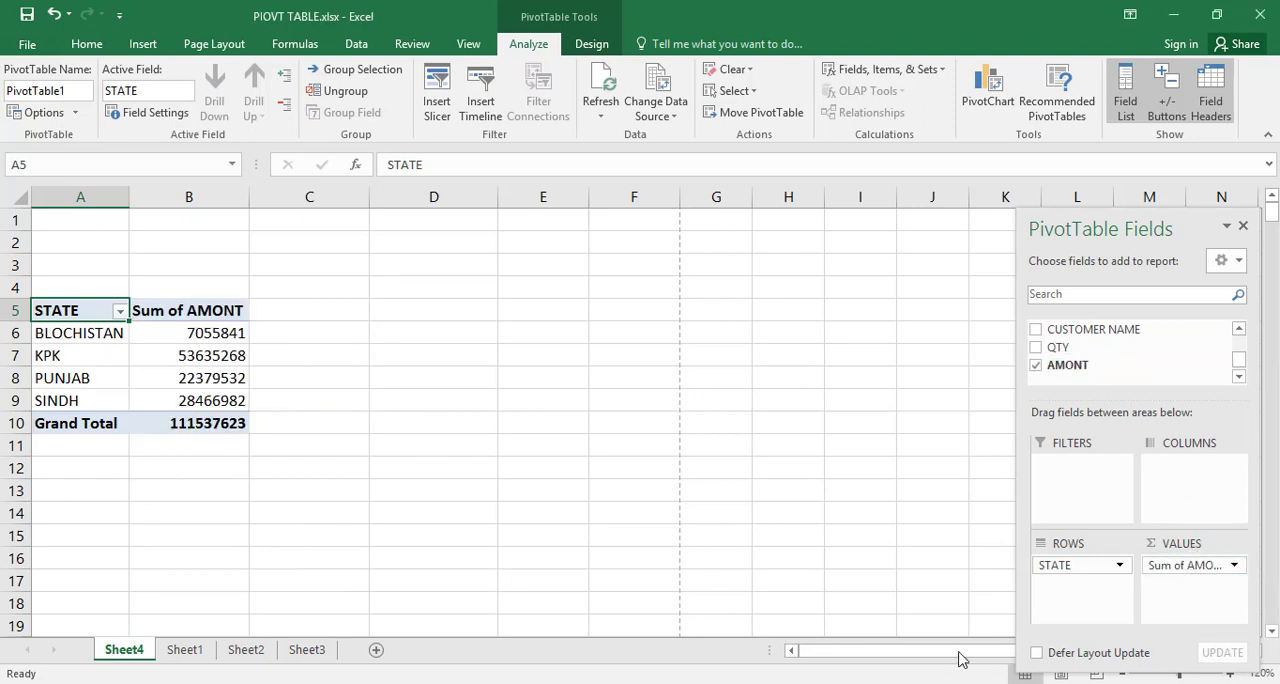
# Step: Insert slicers for BRAND and CITY, and move the CITY slicer beside the BRAND slicer so they do not overlap
pyautogui.click(437, 108)
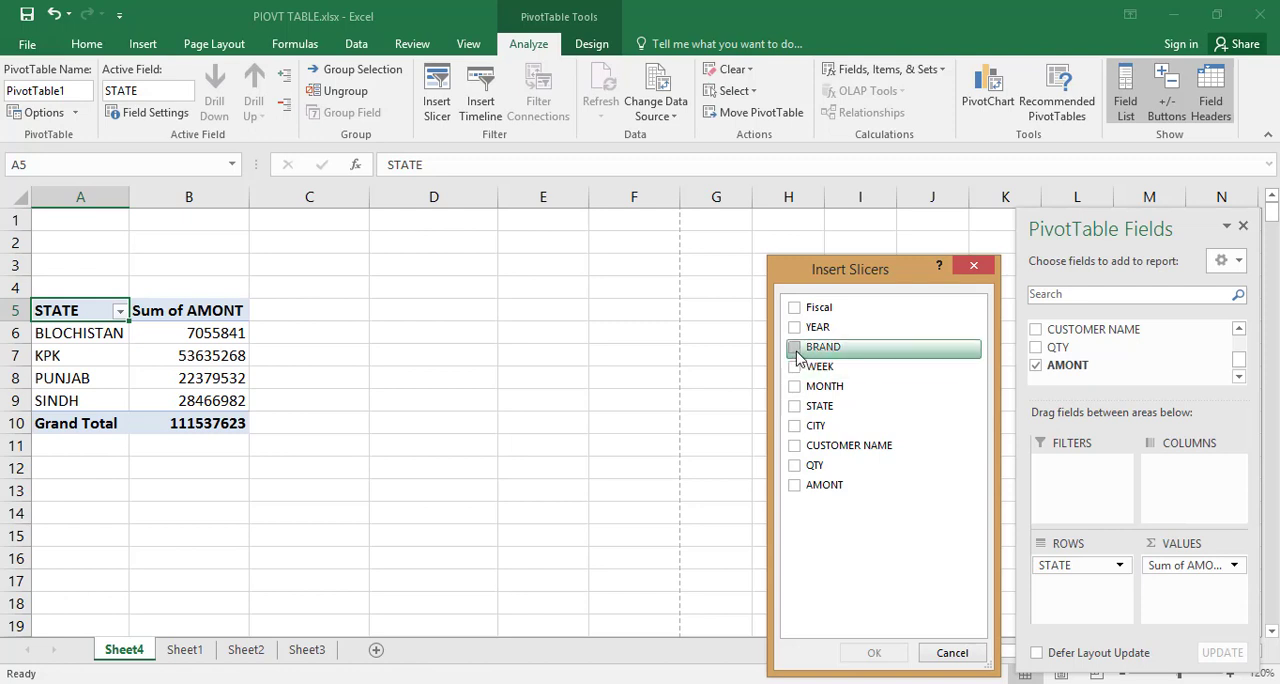
pyautogui.click(795, 349)
pyautogui.click(795, 426)
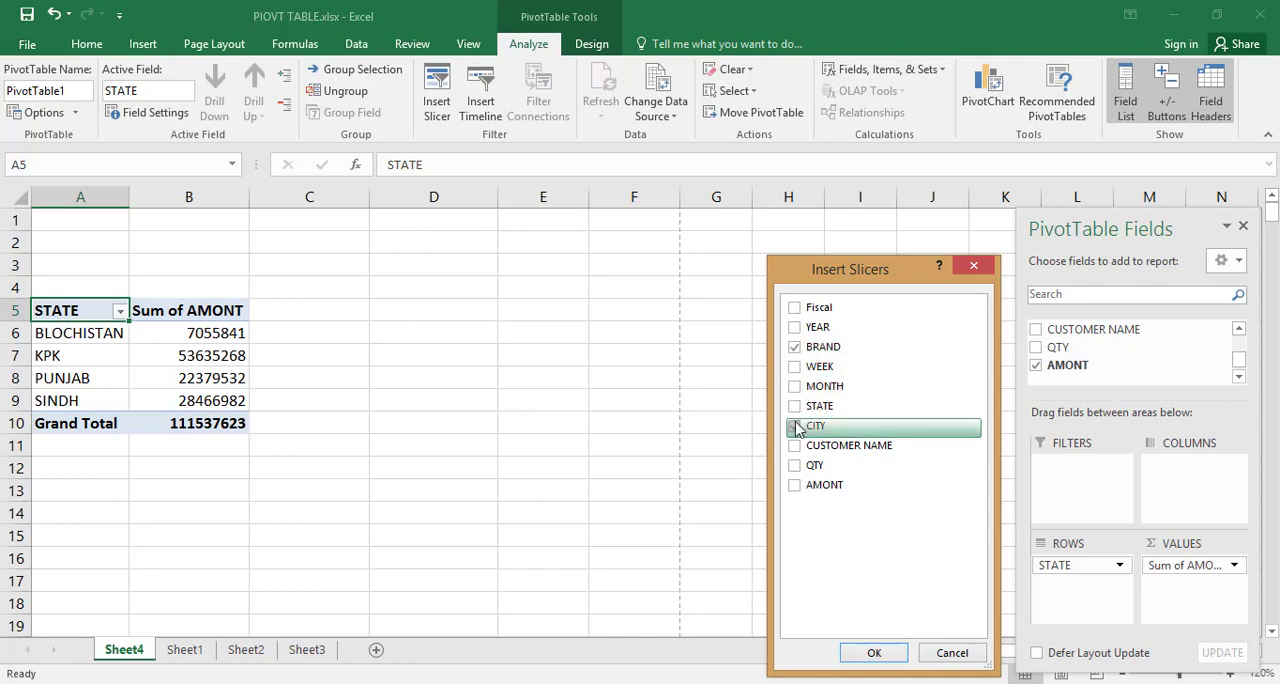
pyautogui.click(872, 648)
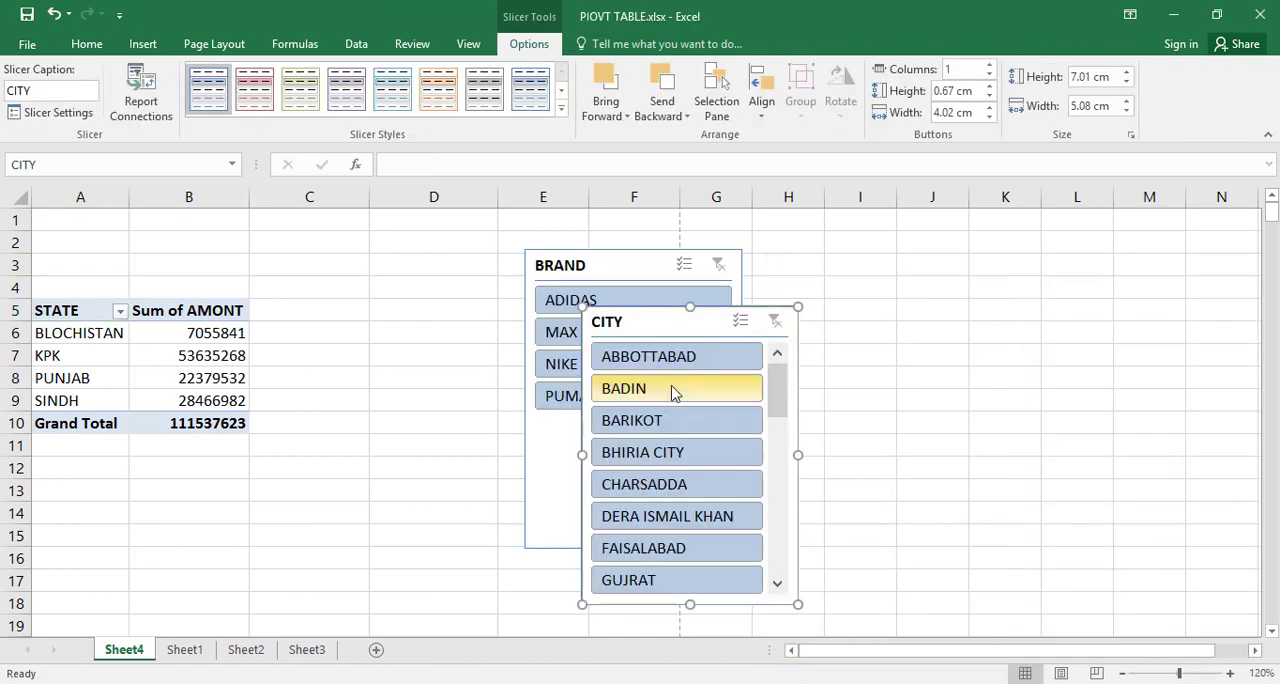
pyautogui.moveTo(698, 330); pyautogui.dragTo(889, 287)
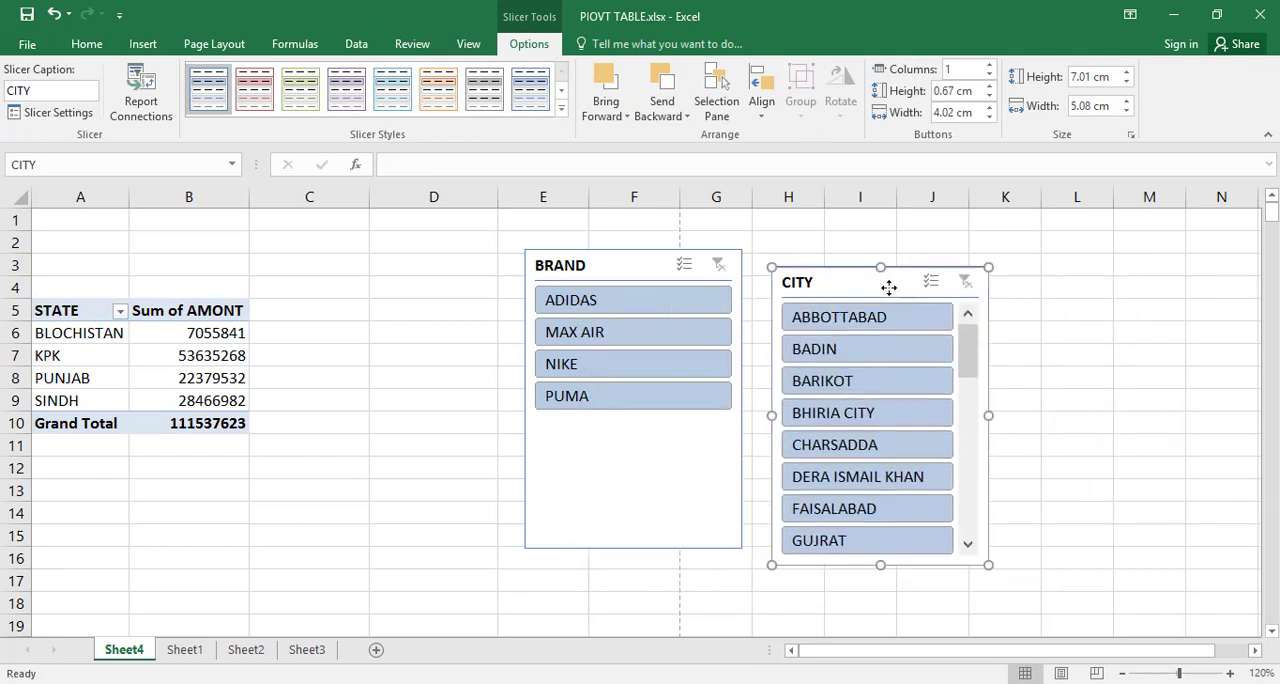
# Step: Filter the PivotTable with the BRAND slicer by ADIDAS, MAX AIR and NIKE in turn, and clear the brand filter
pyautogui.click(664, 308)
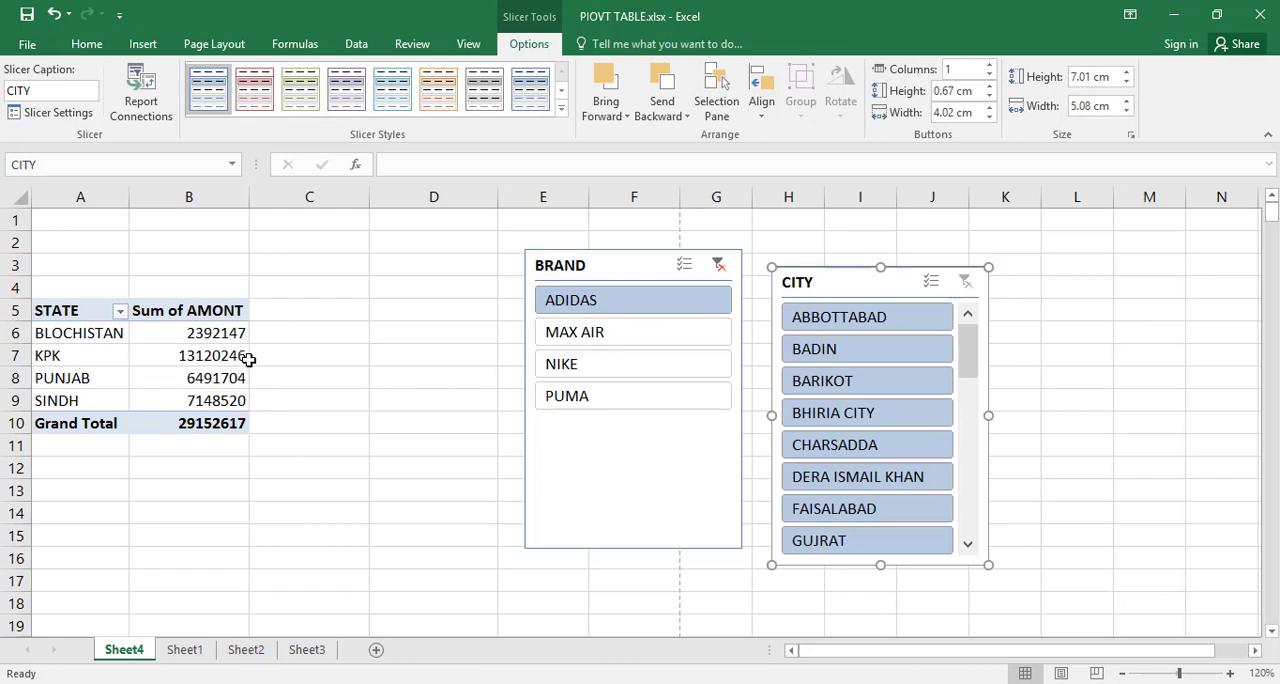
pyautogui.click(633, 338)
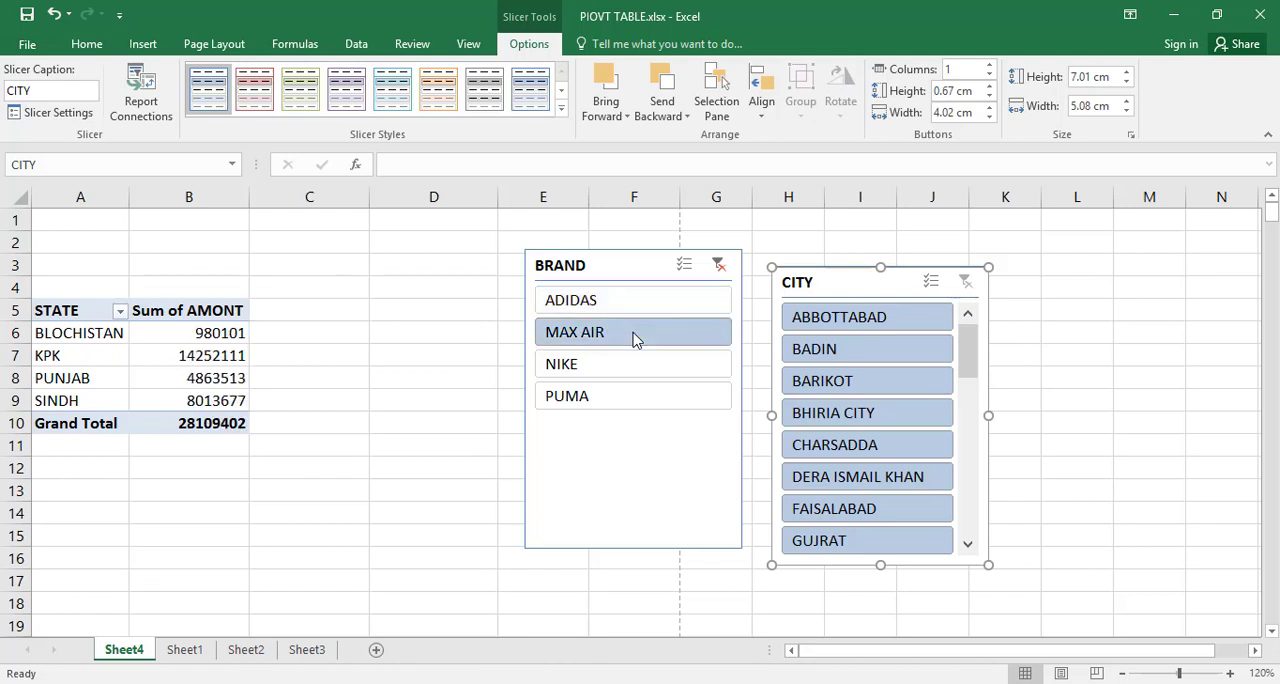
pyautogui.click(603, 370)
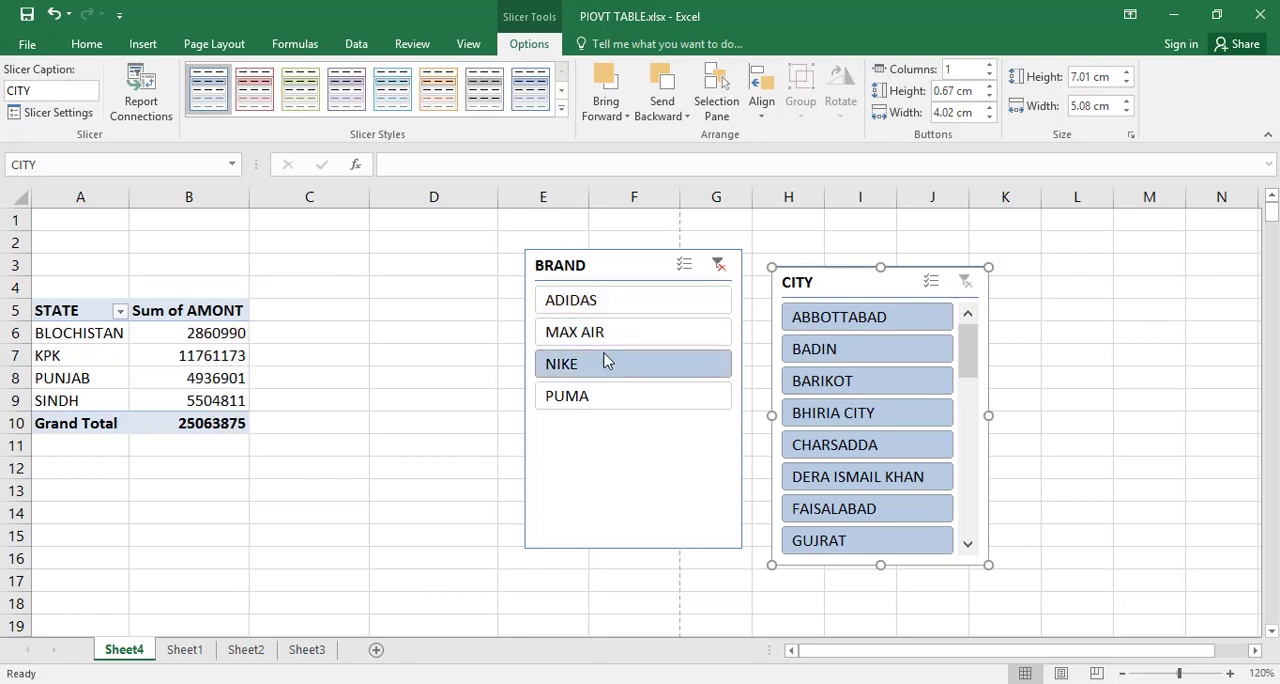
pyautogui.click(719, 265)
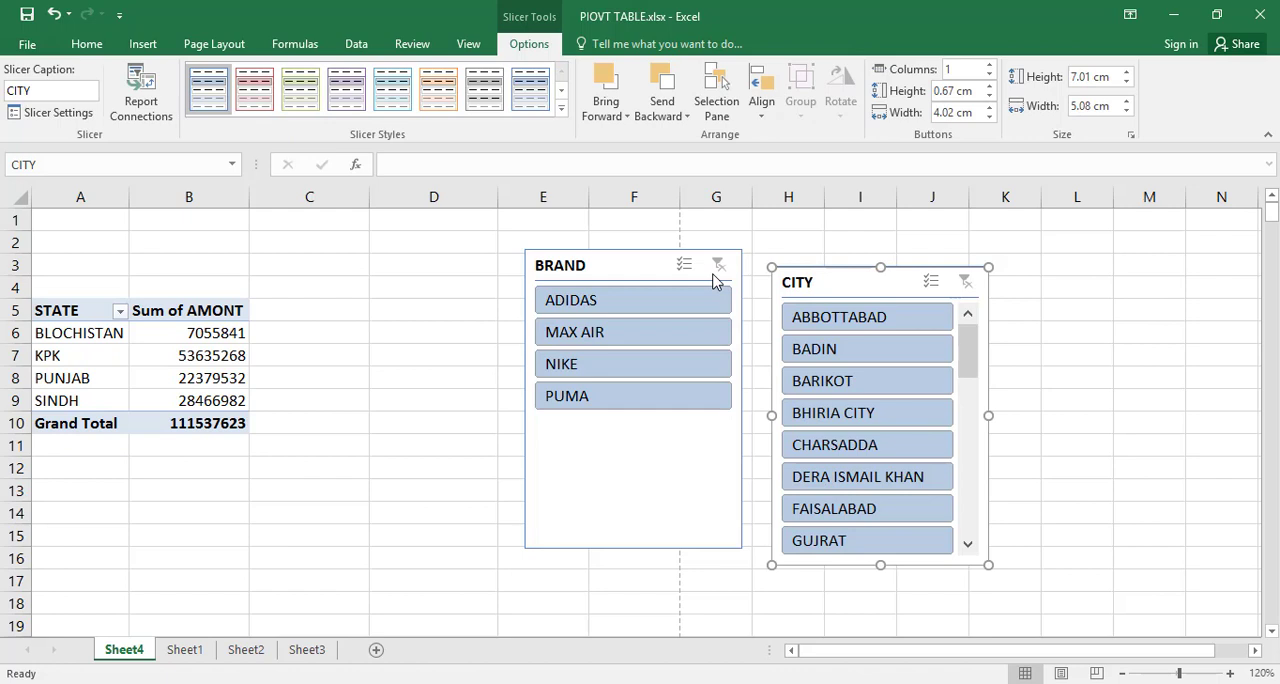
# Step: Filter the PivotTable with the CITY slicer by BADIN and by FAISALABAD, and clear the city filter
pyautogui.click(845, 360)
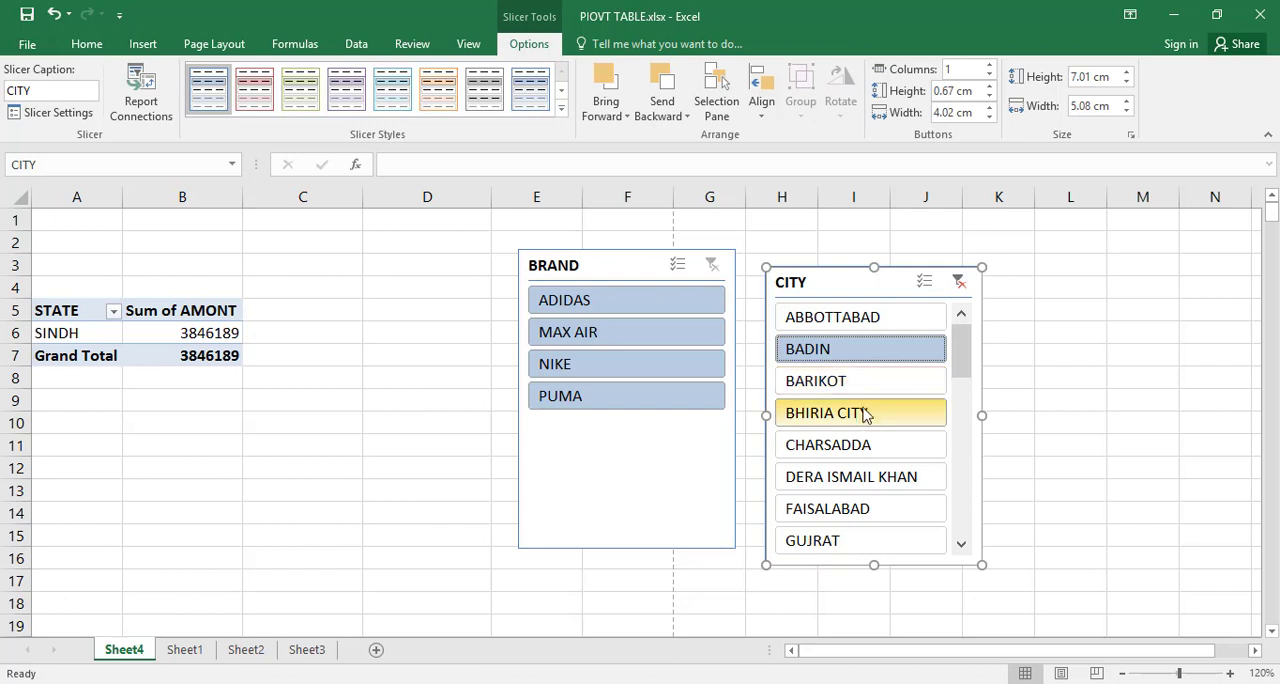
pyautogui.click(857, 512)
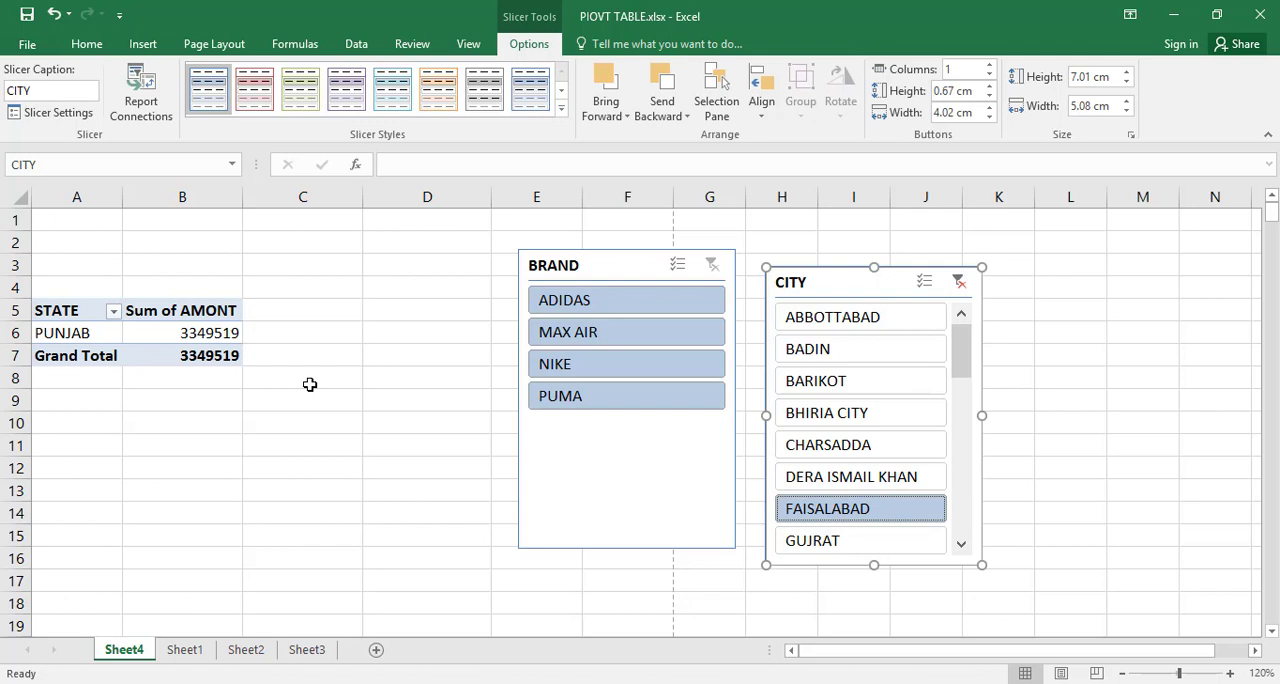
pyautogui.click(958, 284)
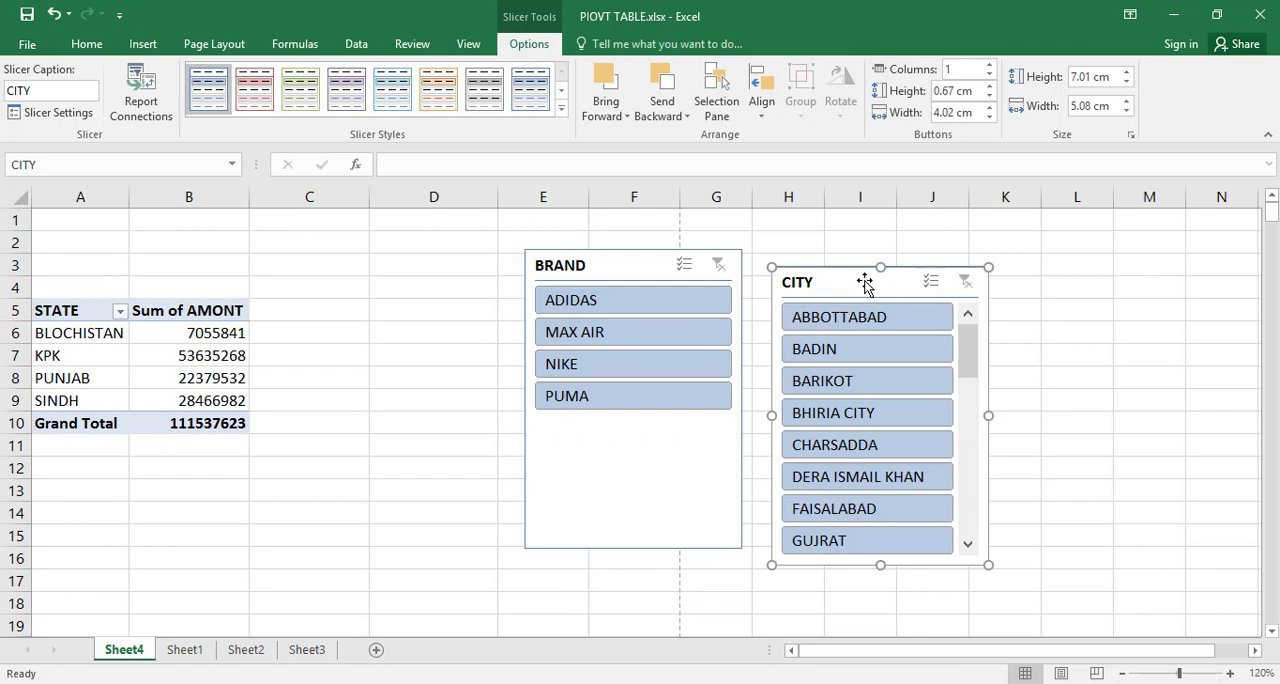
# Step: Move the CITY slicer over columns J to M and the BRAND slicer over columns G to J, making room beside the PivotTable
pyautogui.moveTo(865, 284); pyautogui.dragTo(1051, 269)
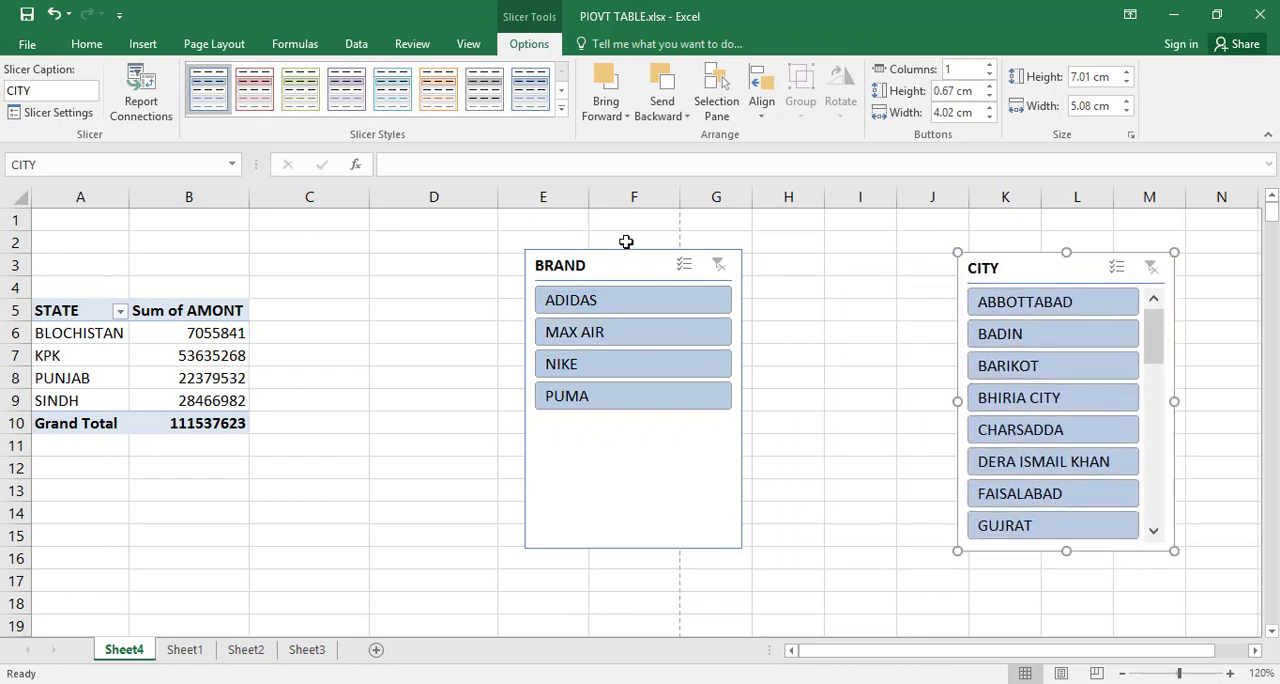
pyautogui.moveTo(629, 267); pyautogui.dragTo(818, 264)
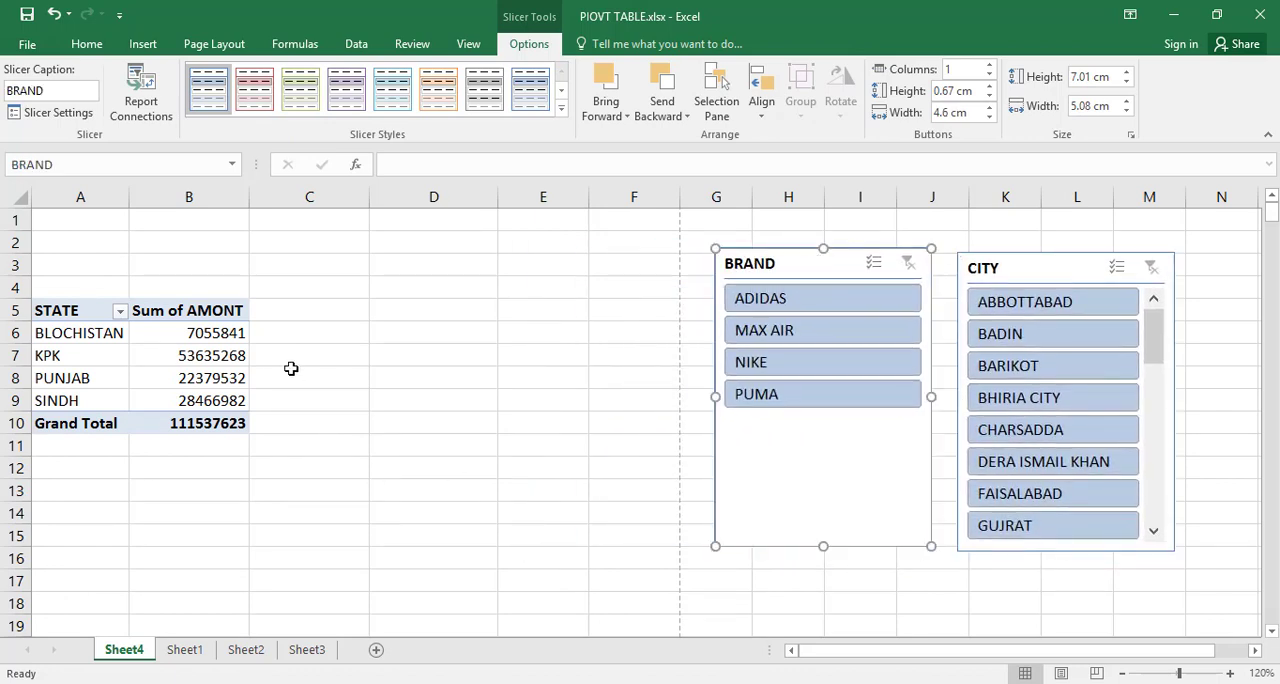
# Step: Create a default column PivotChart from the PivotTable, place it beside the table and narrow it to fit before the BRAND slicer
pyautogui.click(195, 362)
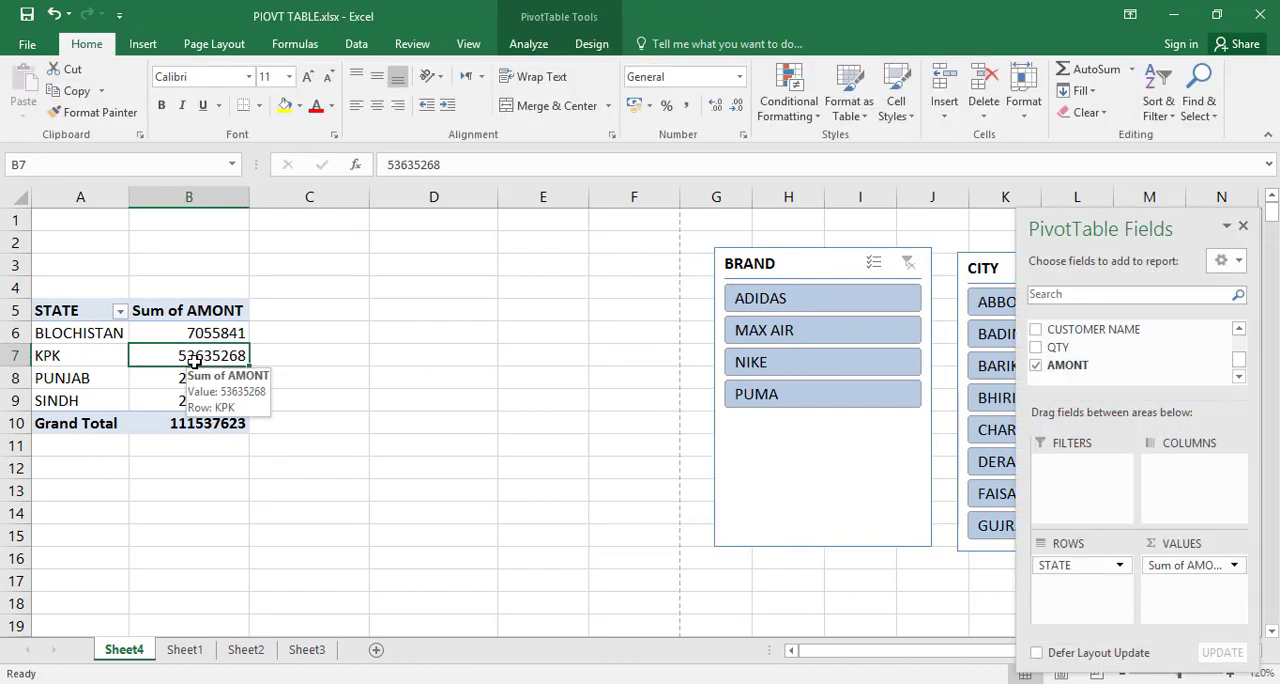
pyautogui.hotkey('alt', 'F1')
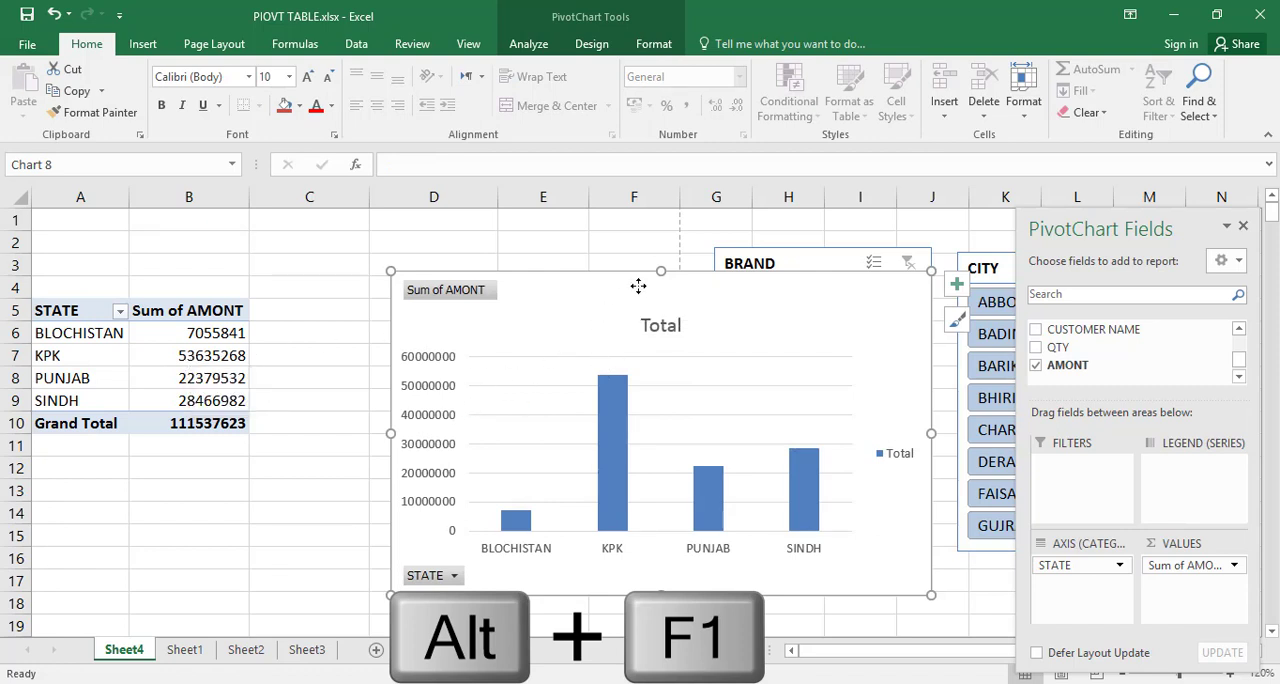
pyautogui.moveTo(640, 286); pyautogui.dragTo(532, 249)
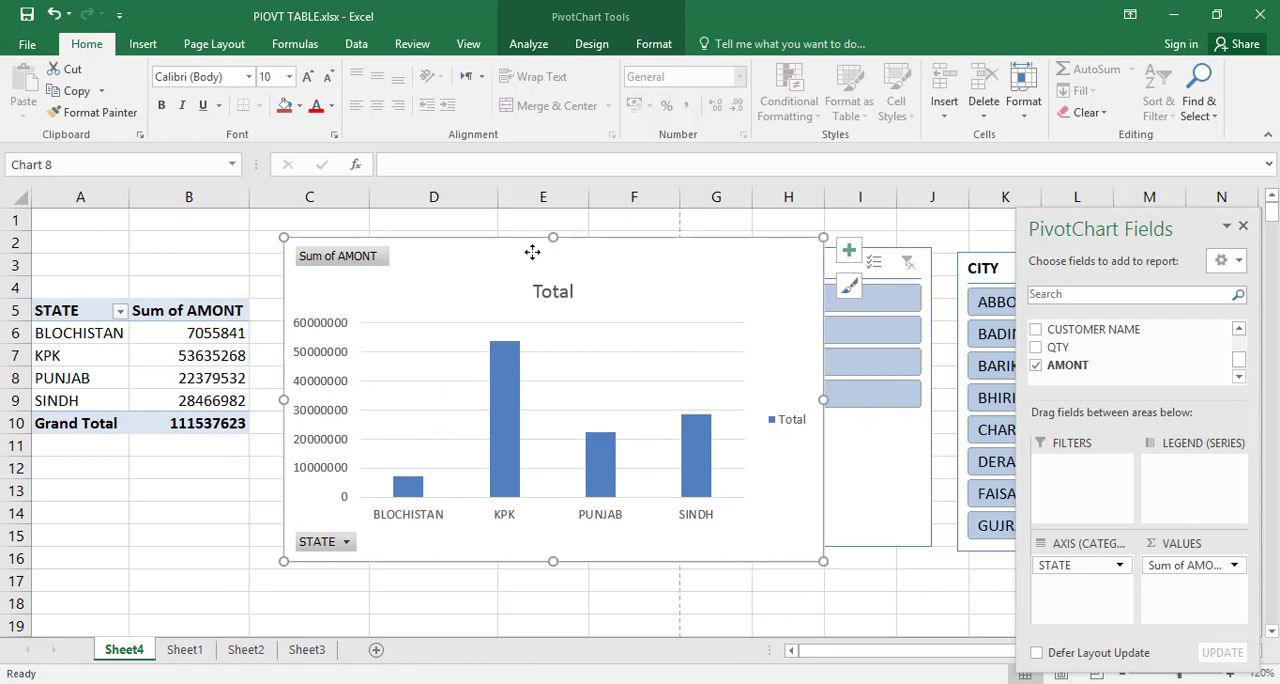
pyautogui.moveTo(823, 399); pyautogui.dragTo(694, 403)
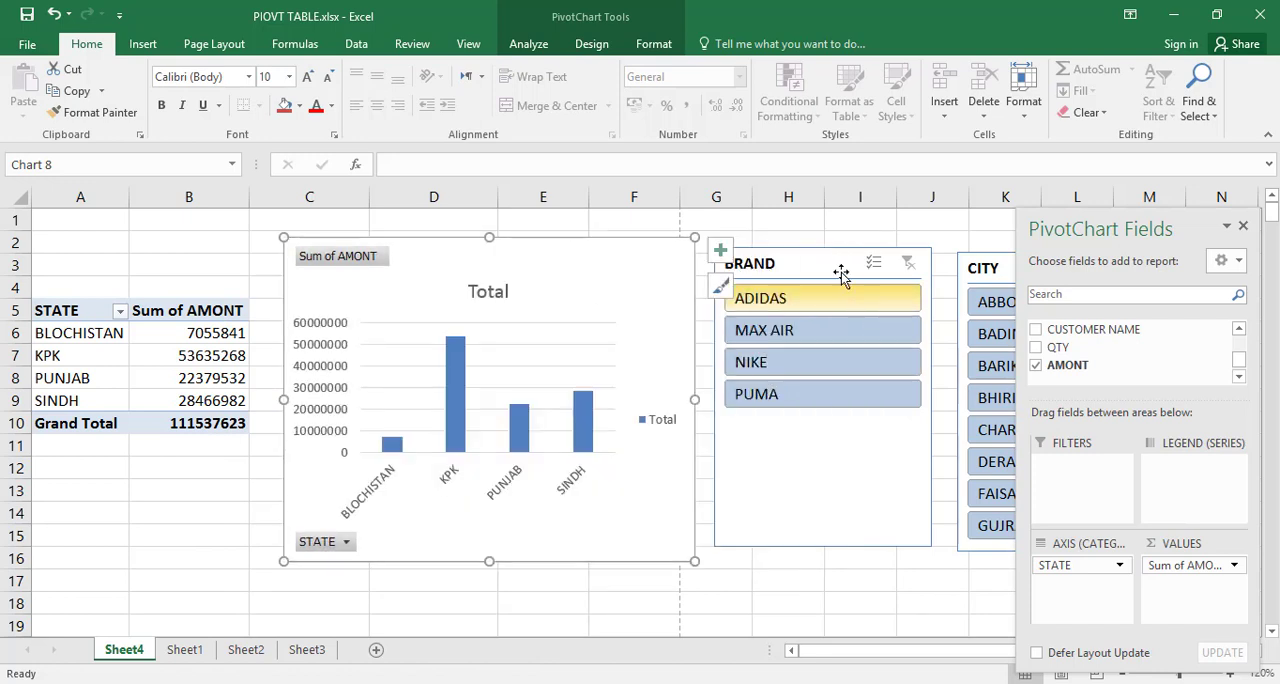
# Step: Close the PivotChart field list and space out the CITY slicer, BRAND slicer and chart in a row
pyautogui.click(1243, 226)
pyautogui.moveTo(1095, 272); pyautogui.dragTo(1129, 256)
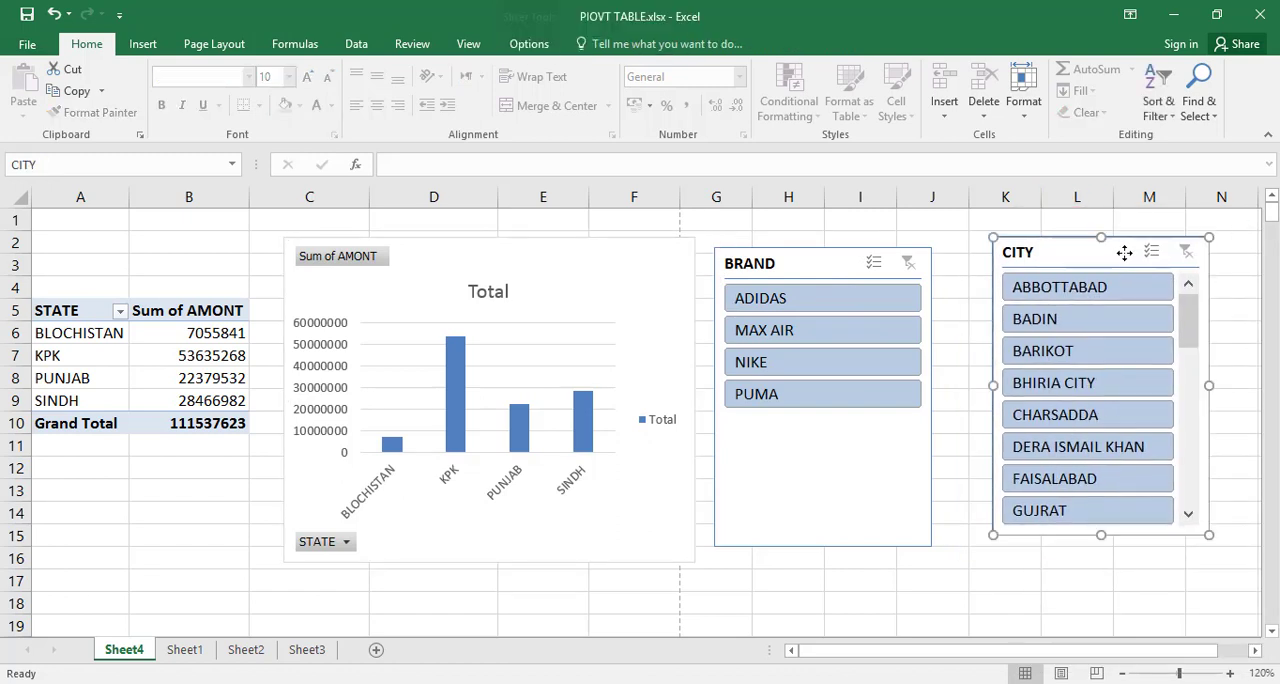
pyautogui.moveTo(845, 265); pyautogui.dragTo(872, 264)
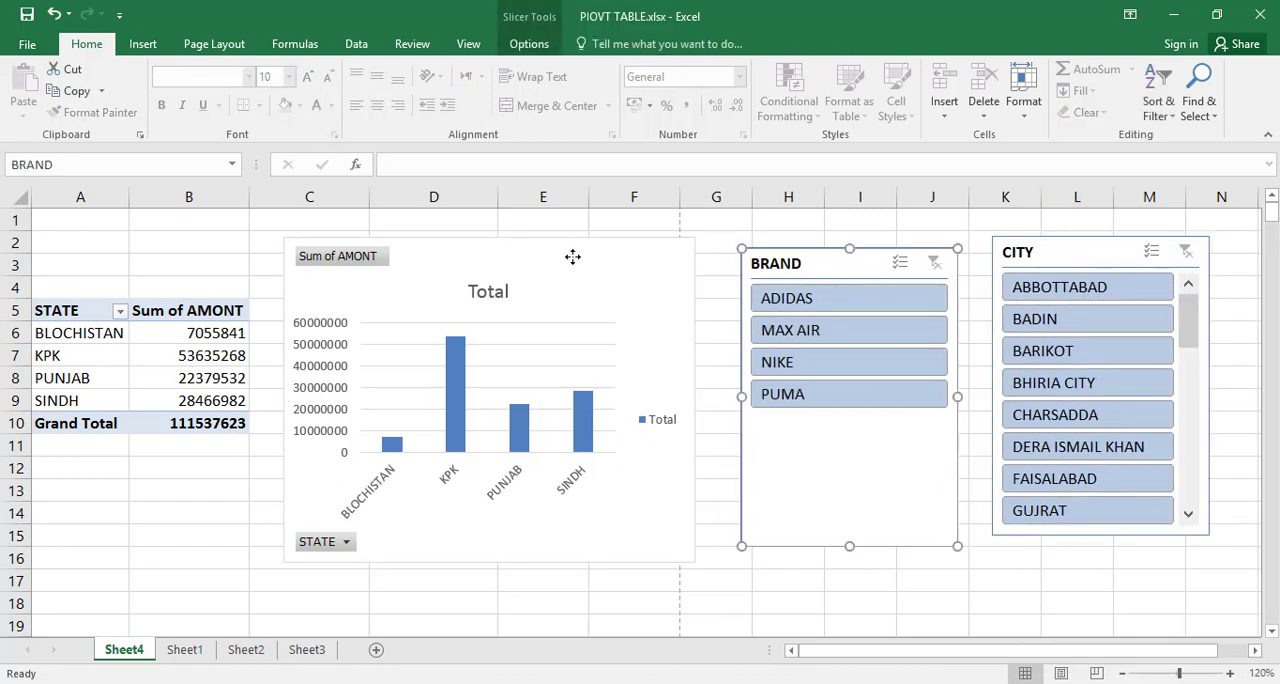
pyautogui.moveTo(574, 257); pyautogui.dragTo(598, 255)
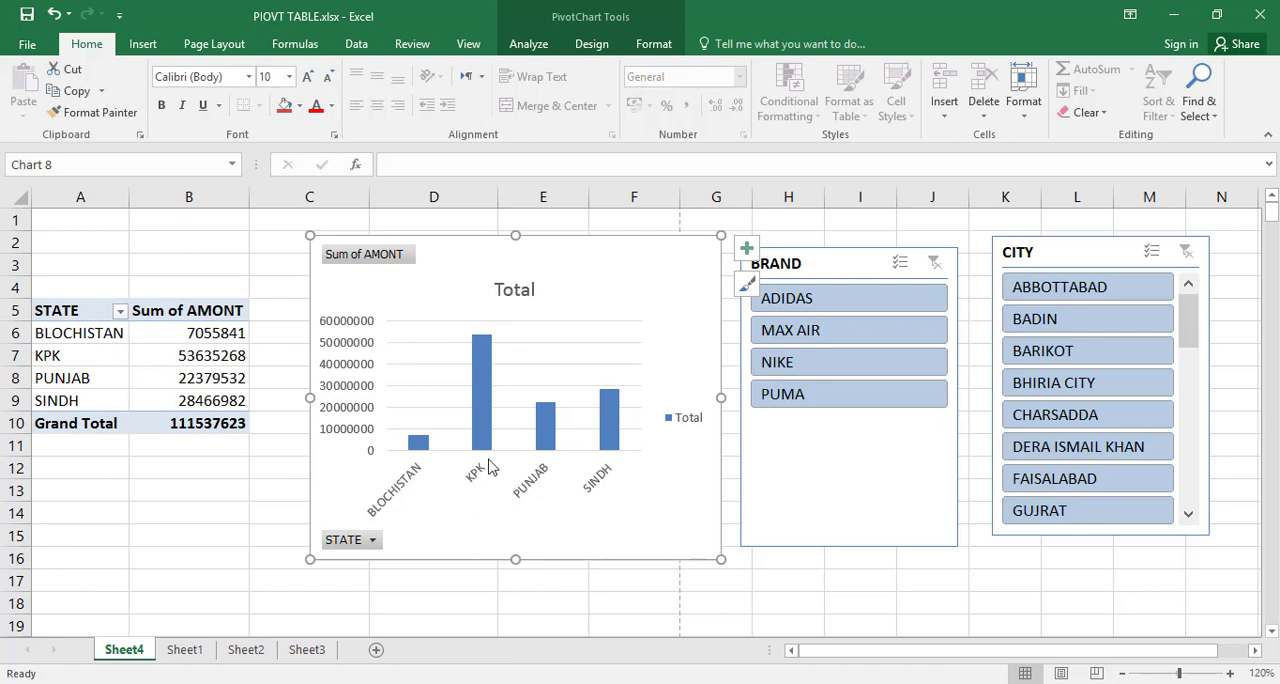
# Step: Filter the PivotTable and chart with the BRAND slicer by ADIDAS and by PUMA, and clear the brand filter
pyautogui.click(836, 305)
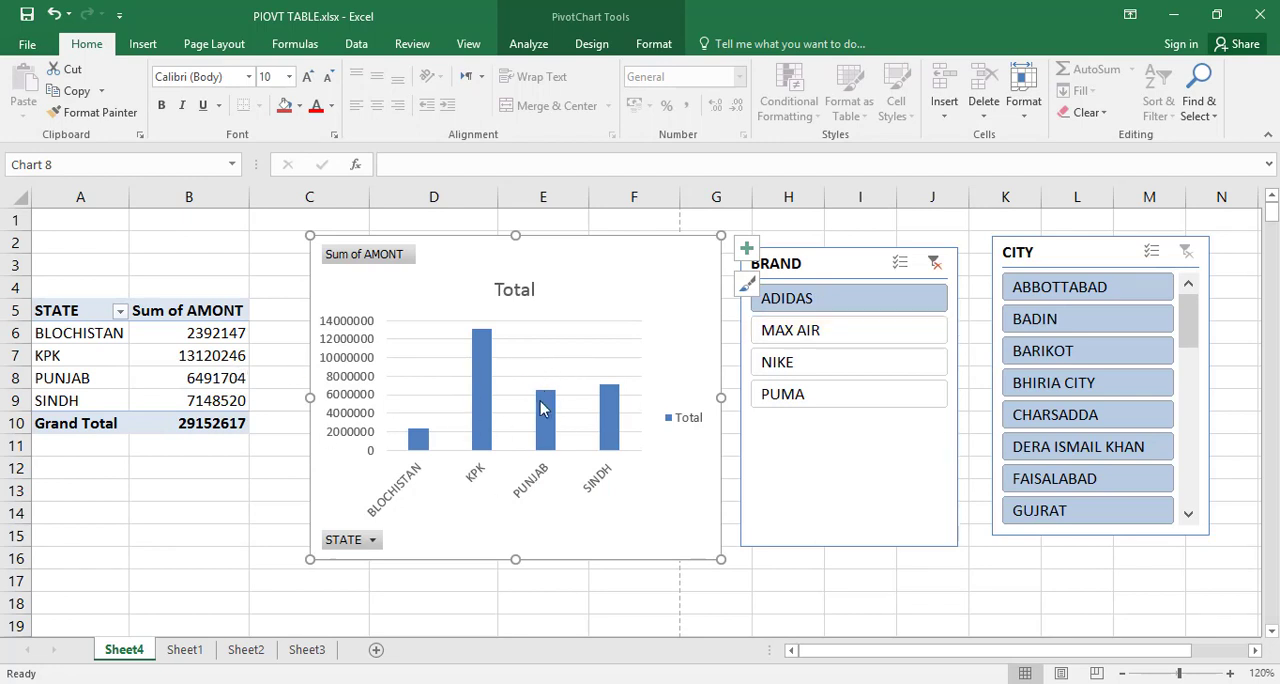
pyautogui.click(784, 396)
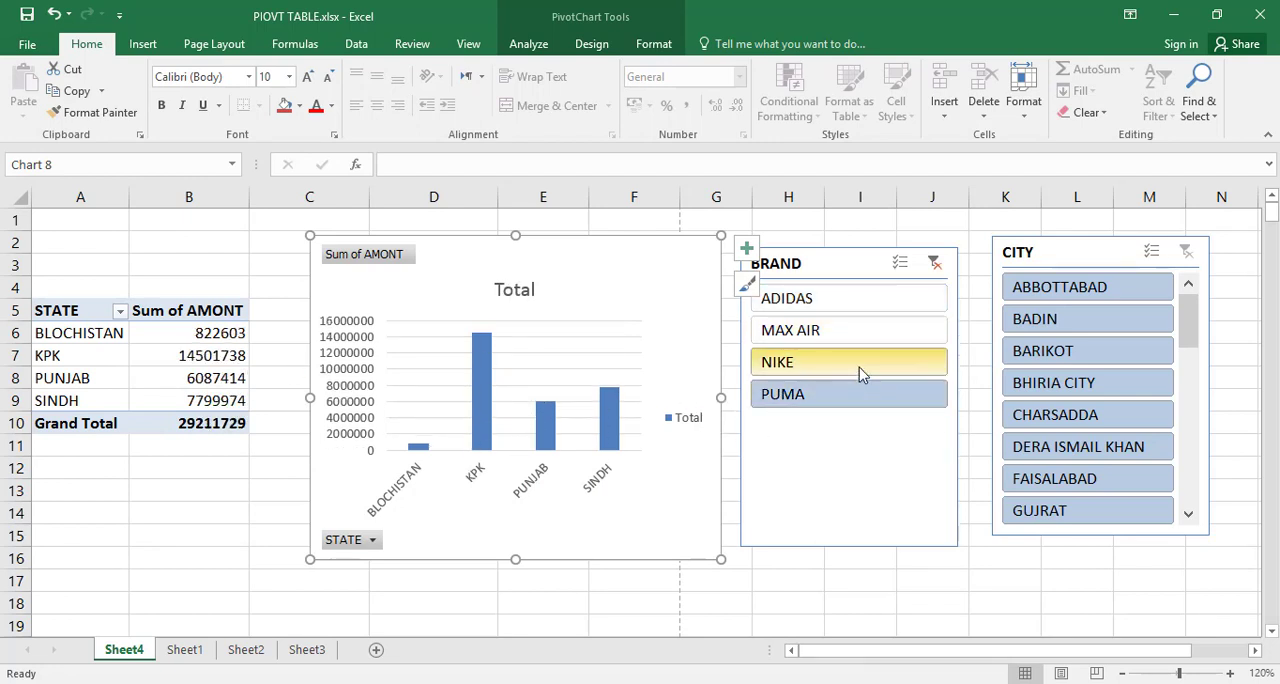
pyautogui.click(935, 264)
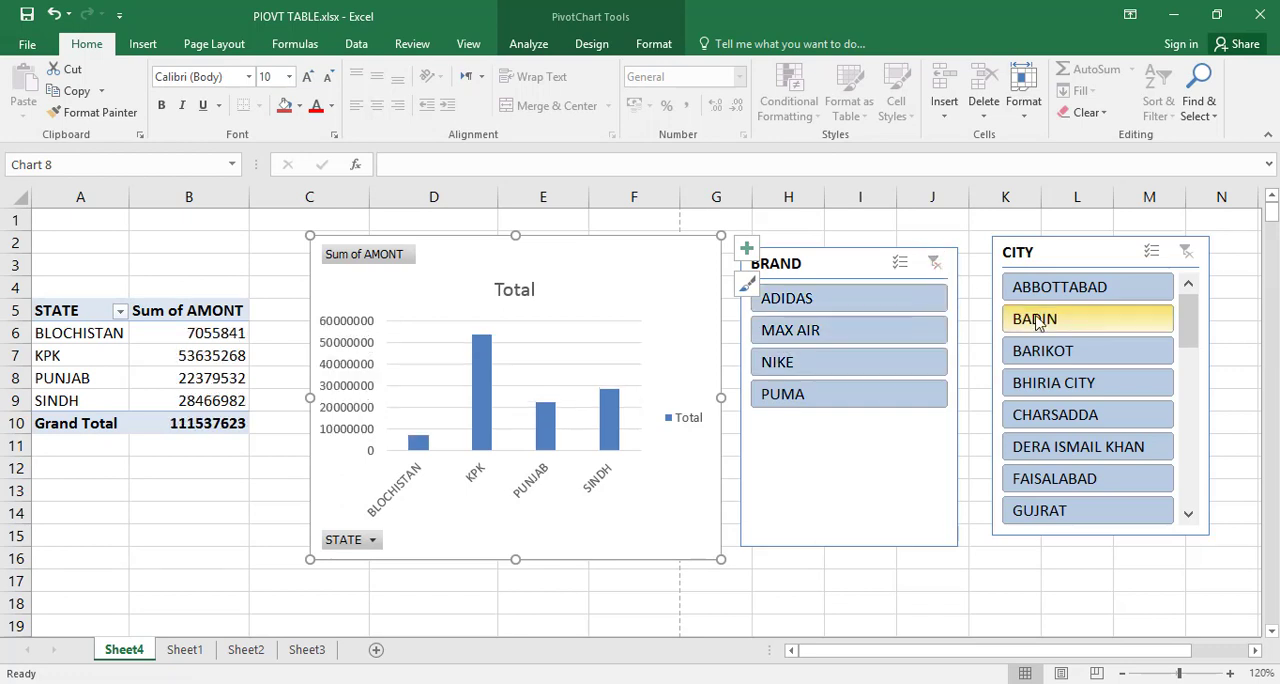
# Step: Filter the PivotTable and chart with the CITY slicer by ABBOTTABAD and by DERA ISMAIL KHAN, and clear the city filter
pyautogui.click(1054, 288)
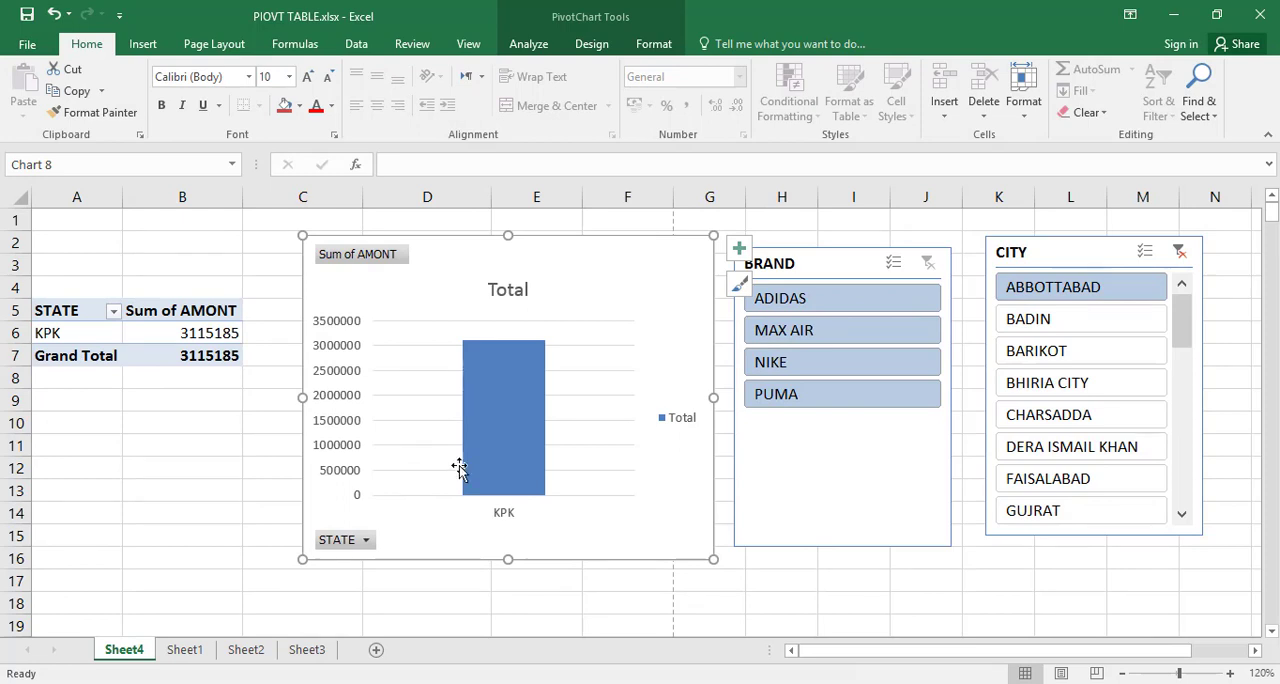
pyautogui.moveTo(488, 380)
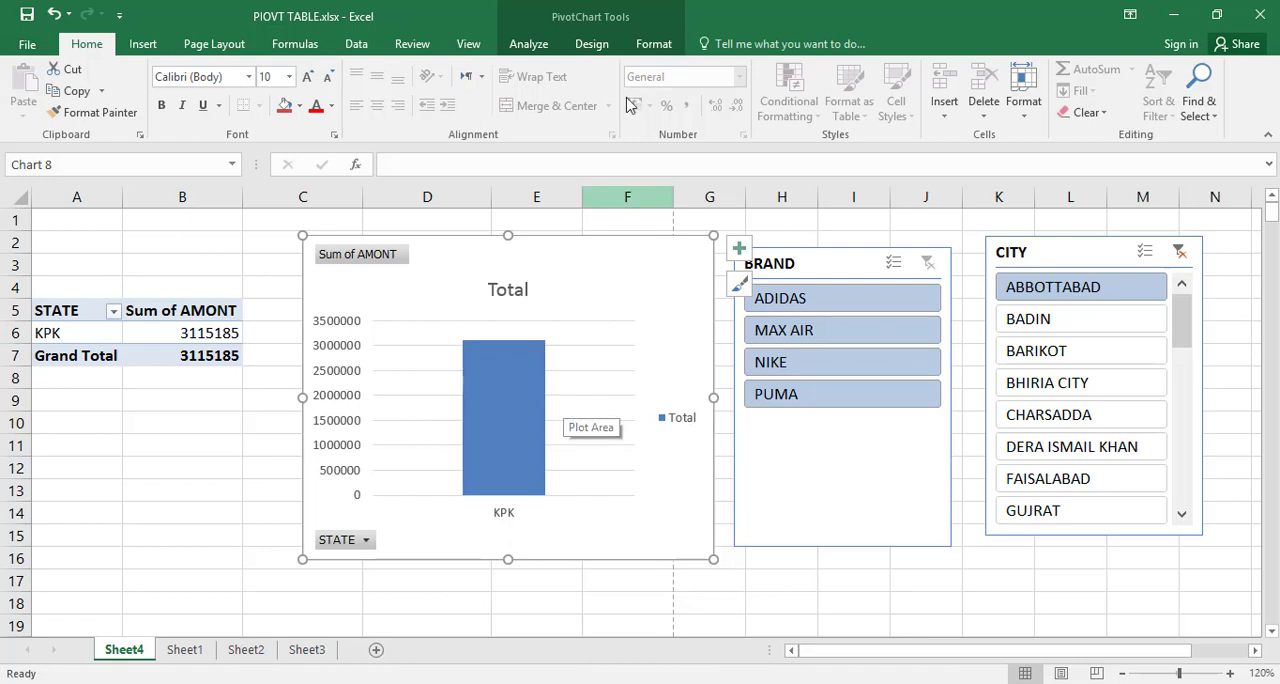
pyautogui.click(597, 48)
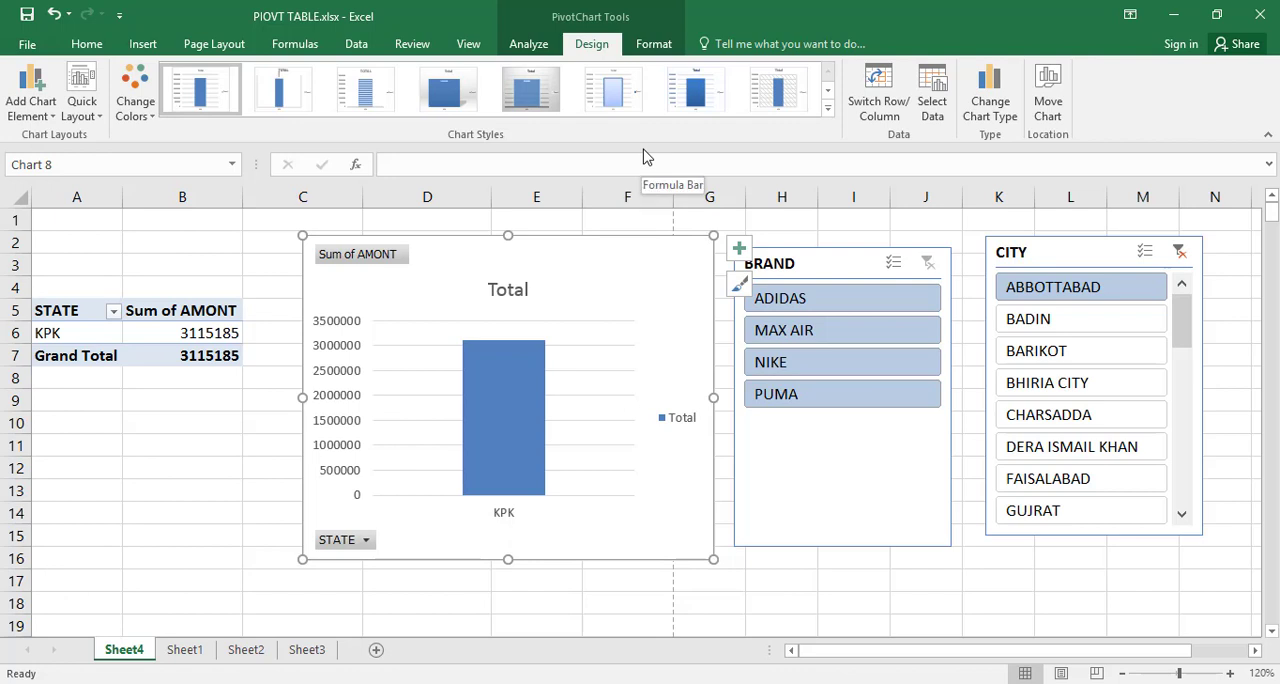
pyautogui.click(143, 46)
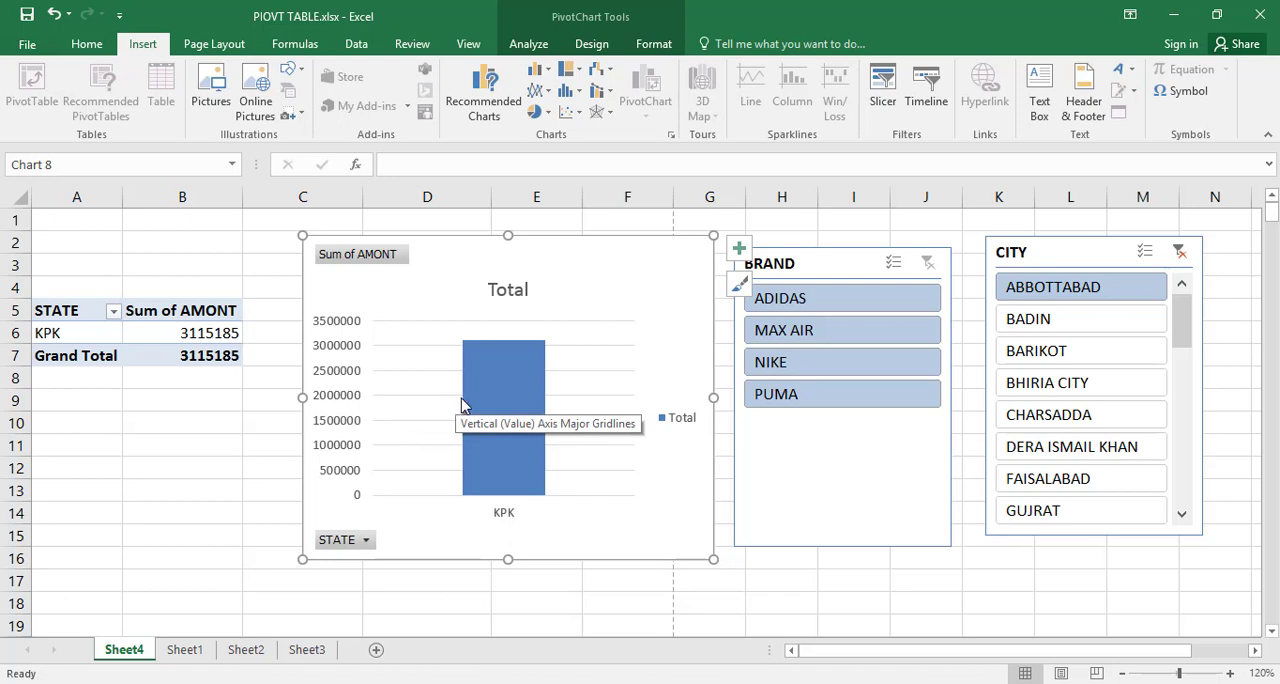
pyautogui.click(1020, 452)
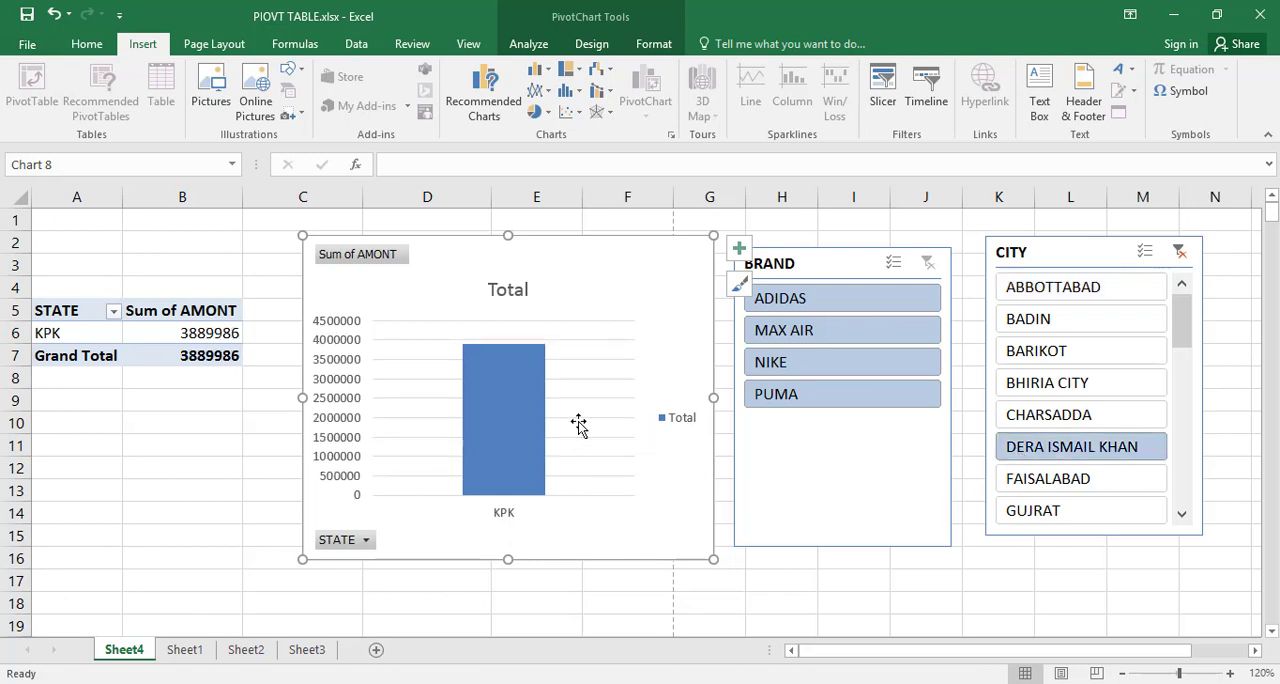
pyautogui.click(1183, 253)
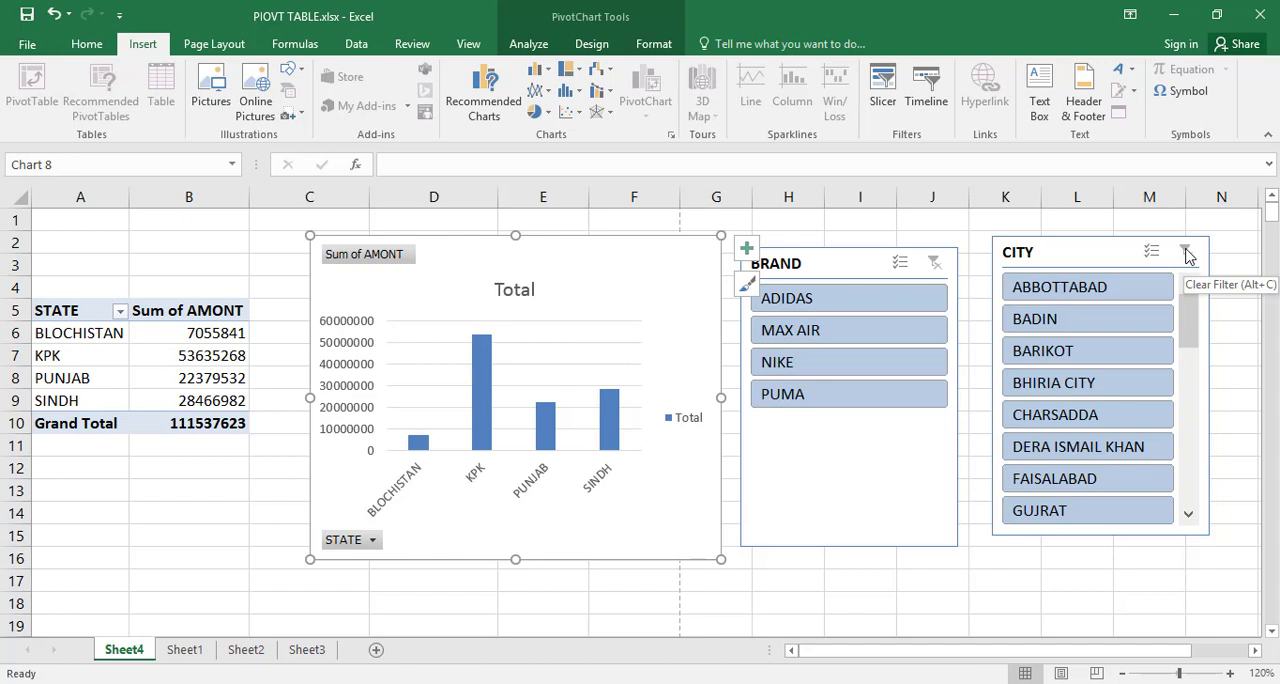
# Step: Clear all fields from the PivotChart and its linked PivotTable
pyautogui.click(543, 44)
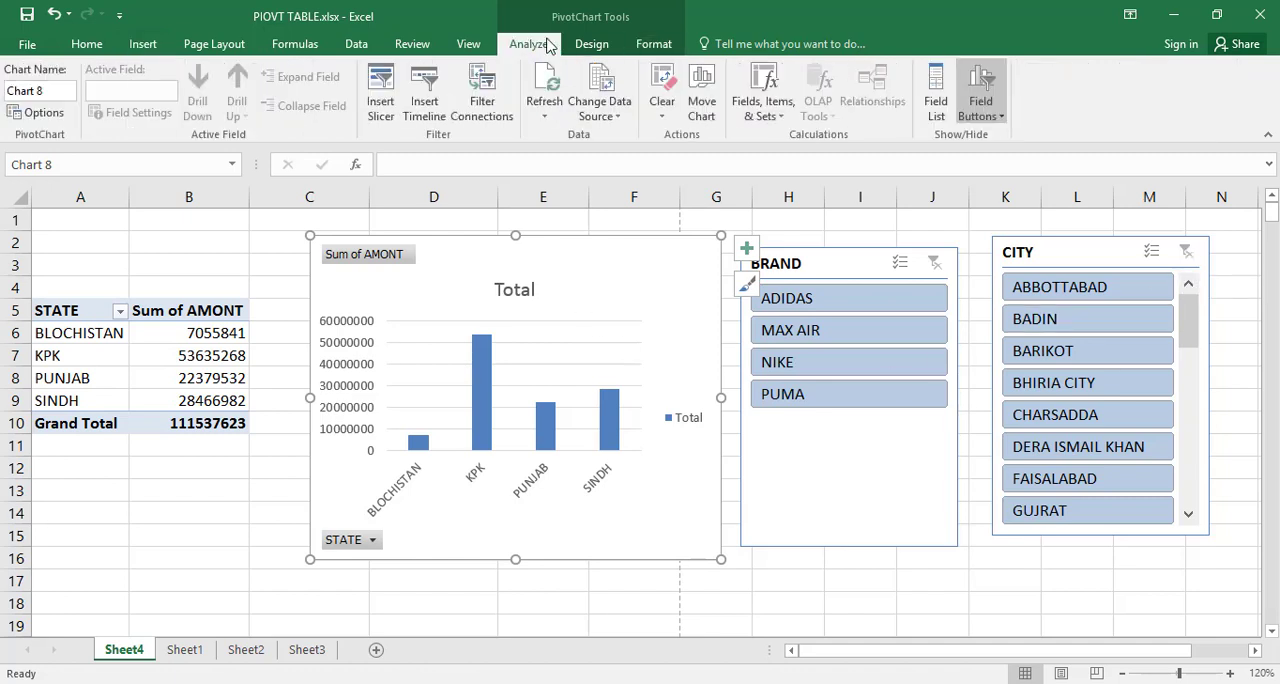
pyautogui.click(662, 108)
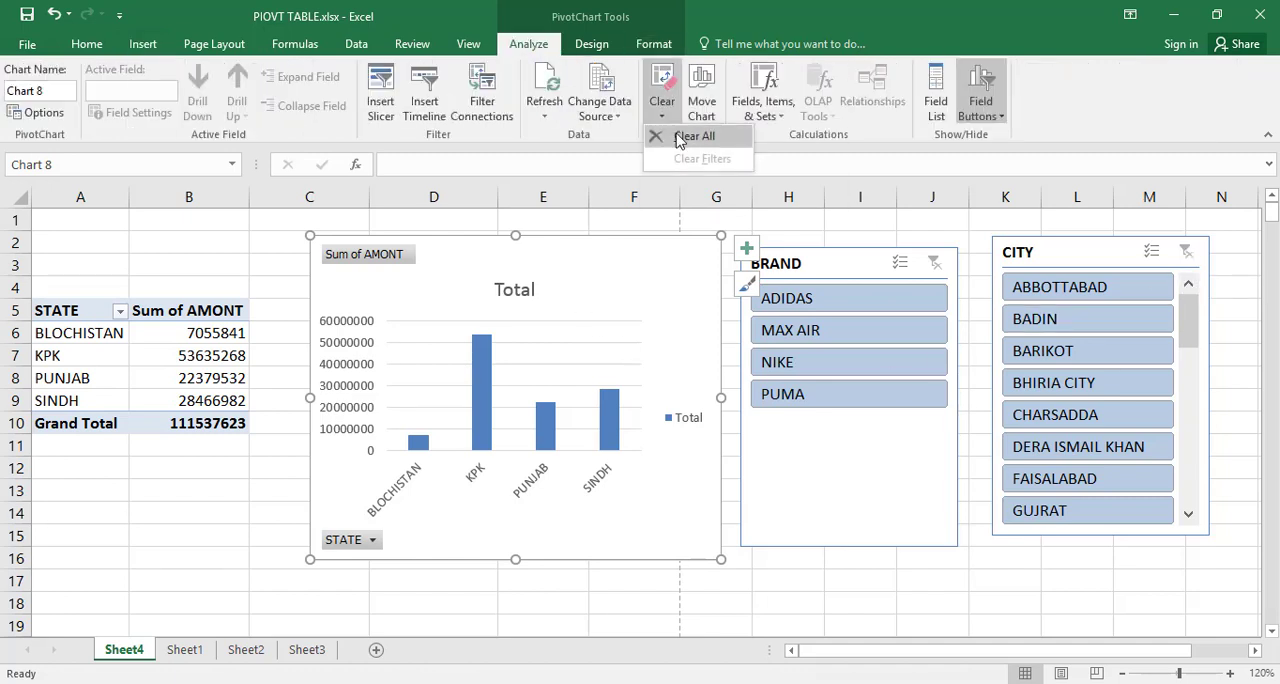
pyautogui.click(694, 136)
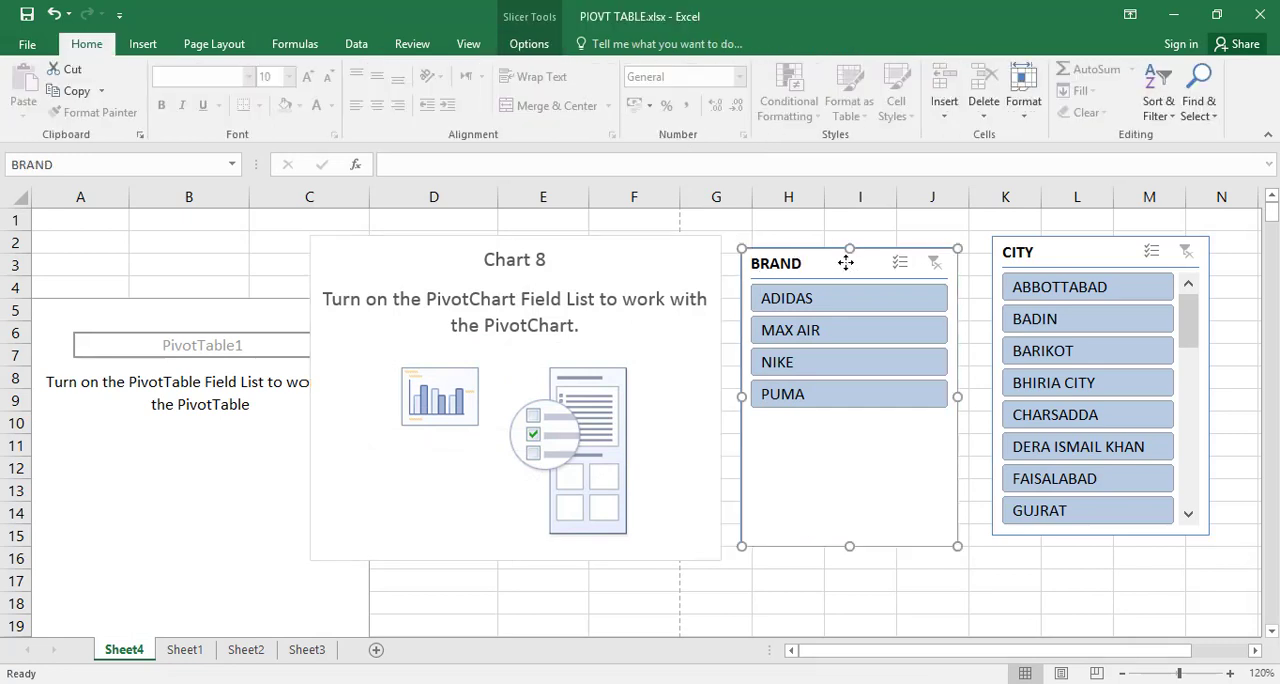
# Step: Delete the BRAND slicer, the CITY slicer and the emptied PivotChart from Sheet4
pyautogui.press('Delete')
pyautogui.click(1103, 250)
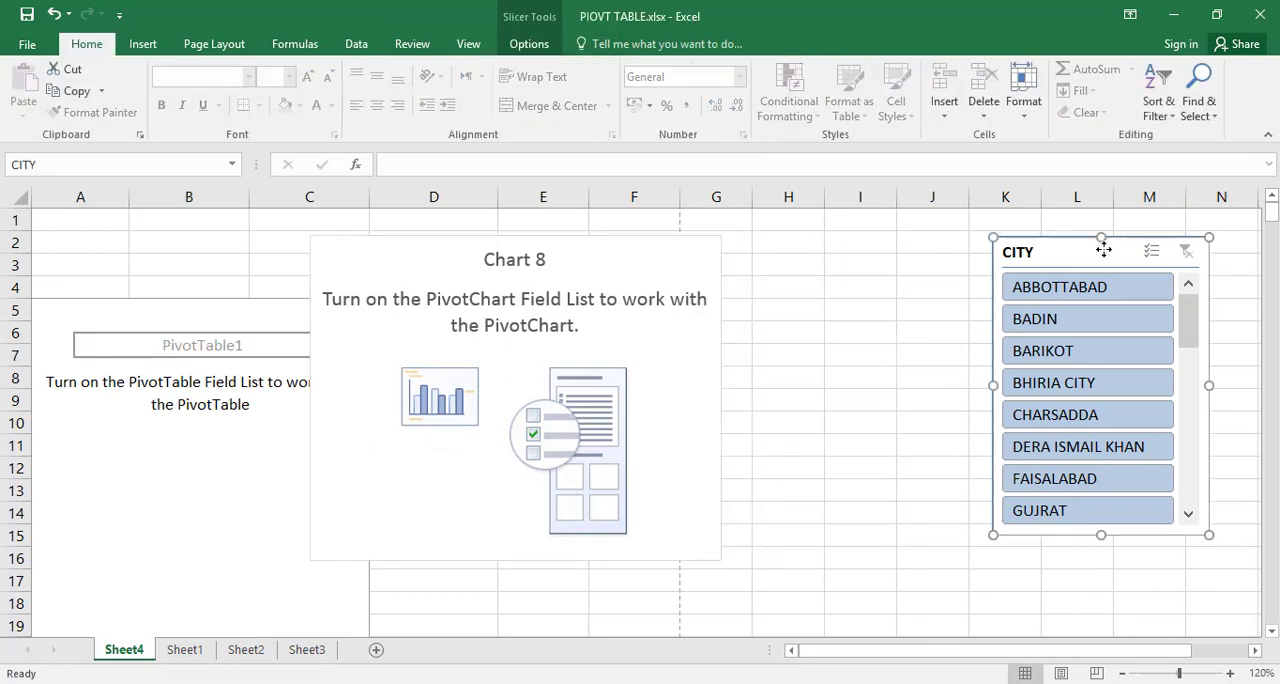
pyautogui.press('Delete')
pyautogui.click(693, 274)
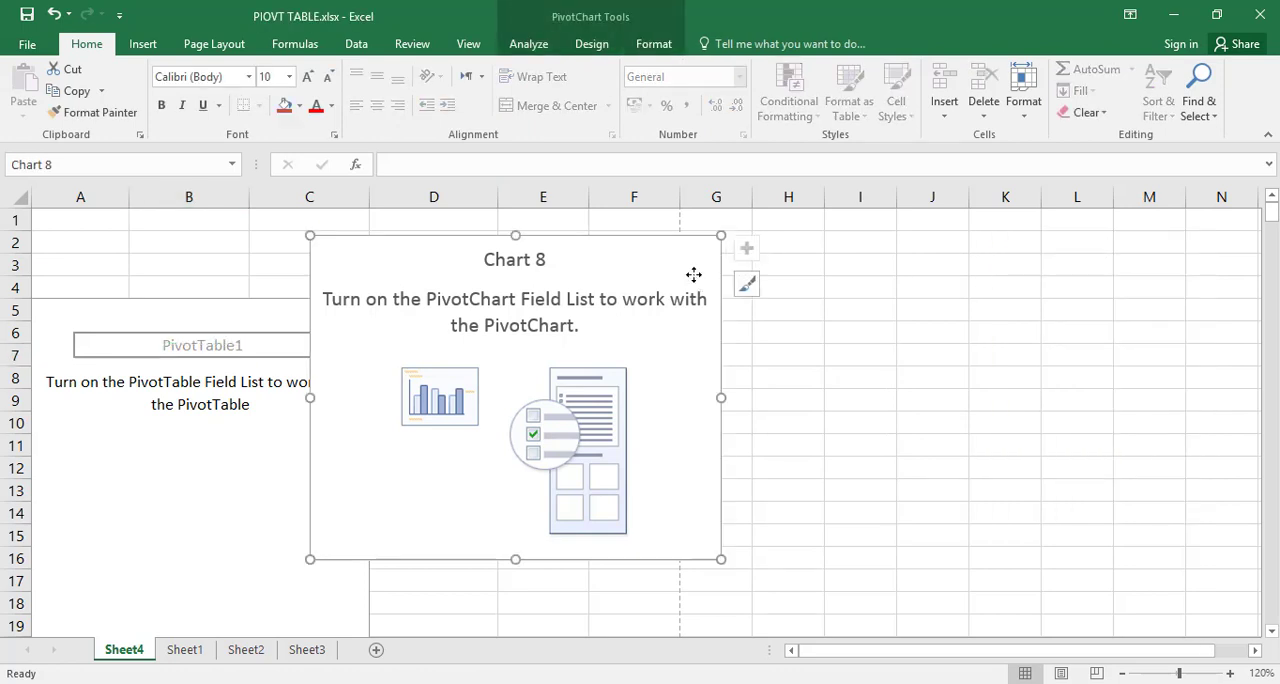
pyautogui.press('Delete')
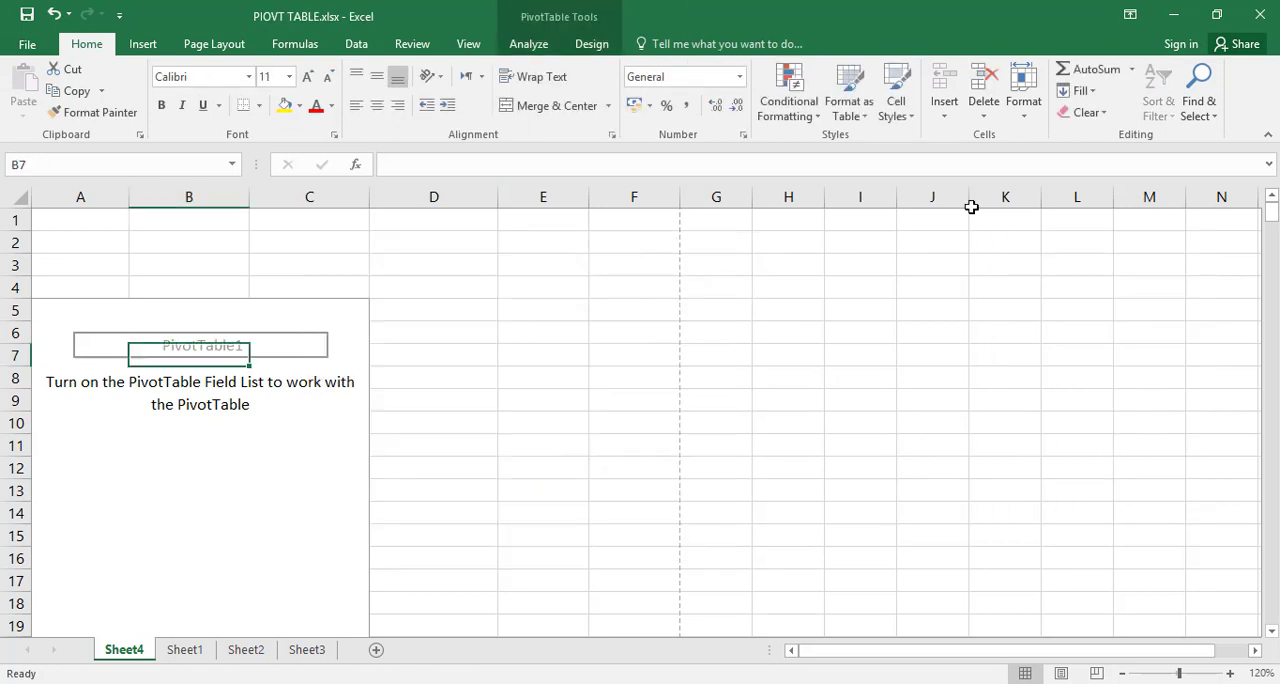
# Step: Show the field list for the empty PivotTable and check the source data on Sheet1 before returning to Sheet4
pyautogui.click(530, 45)
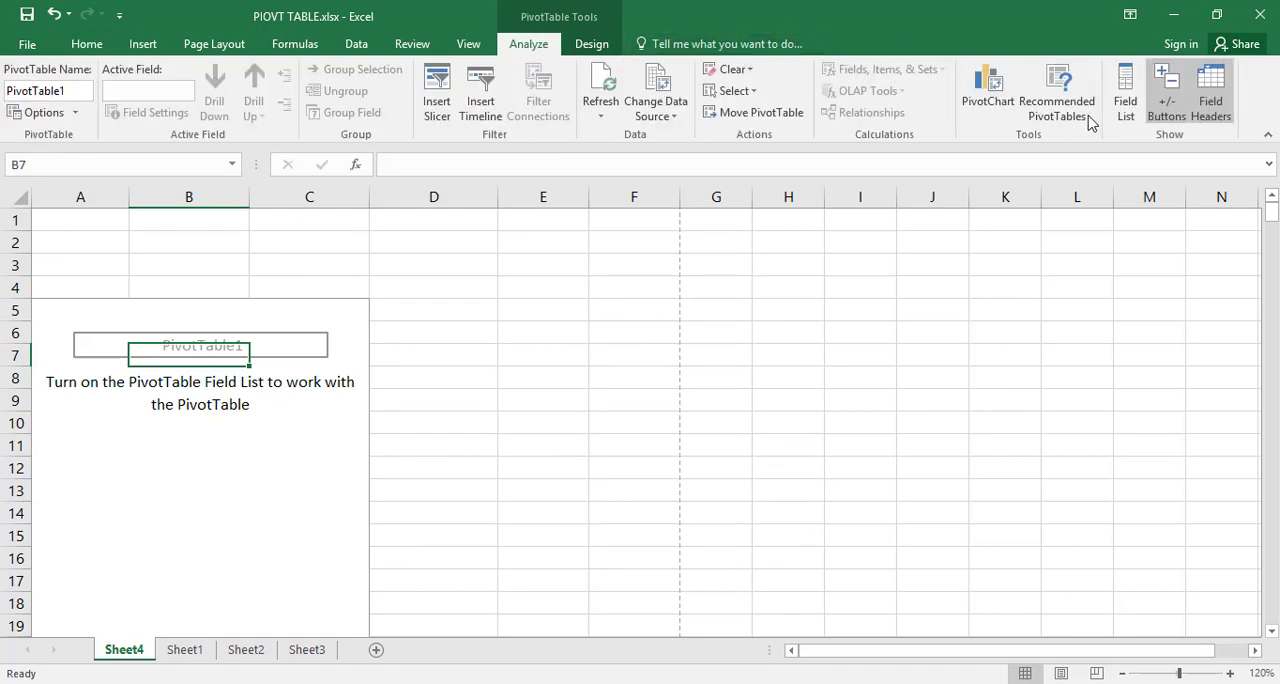
pyautogui.click(1125, 100)
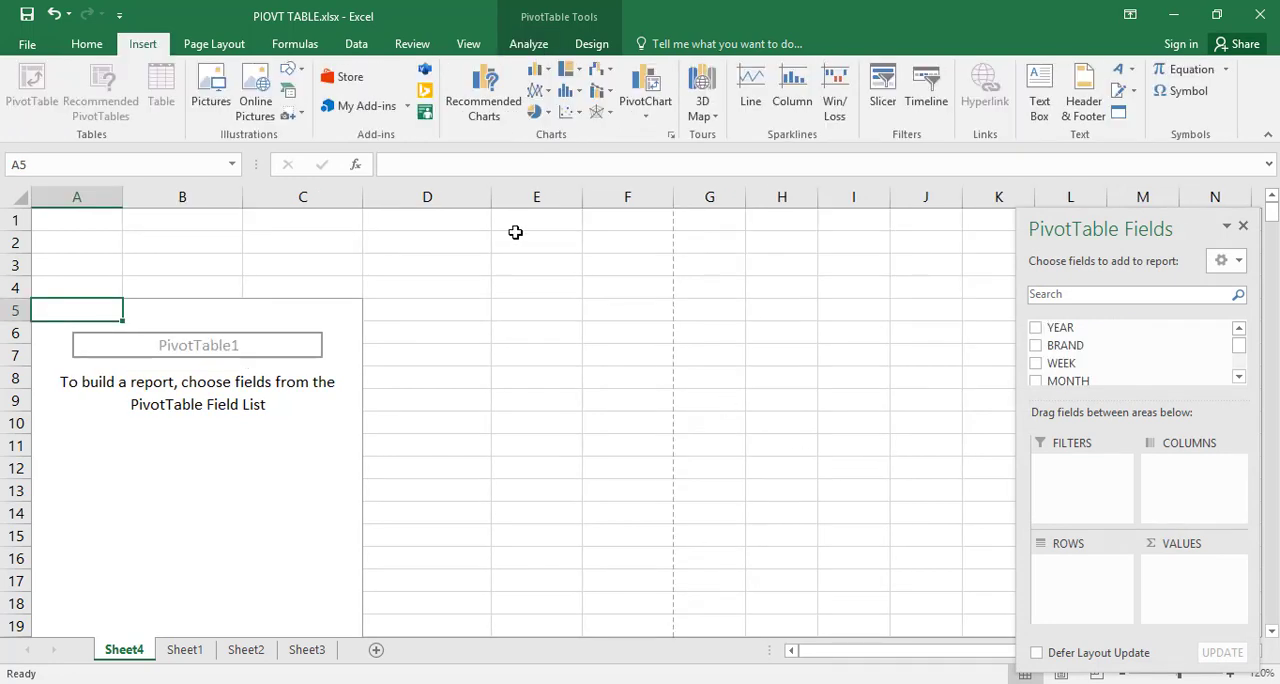
pyautogui.click(530, 48)
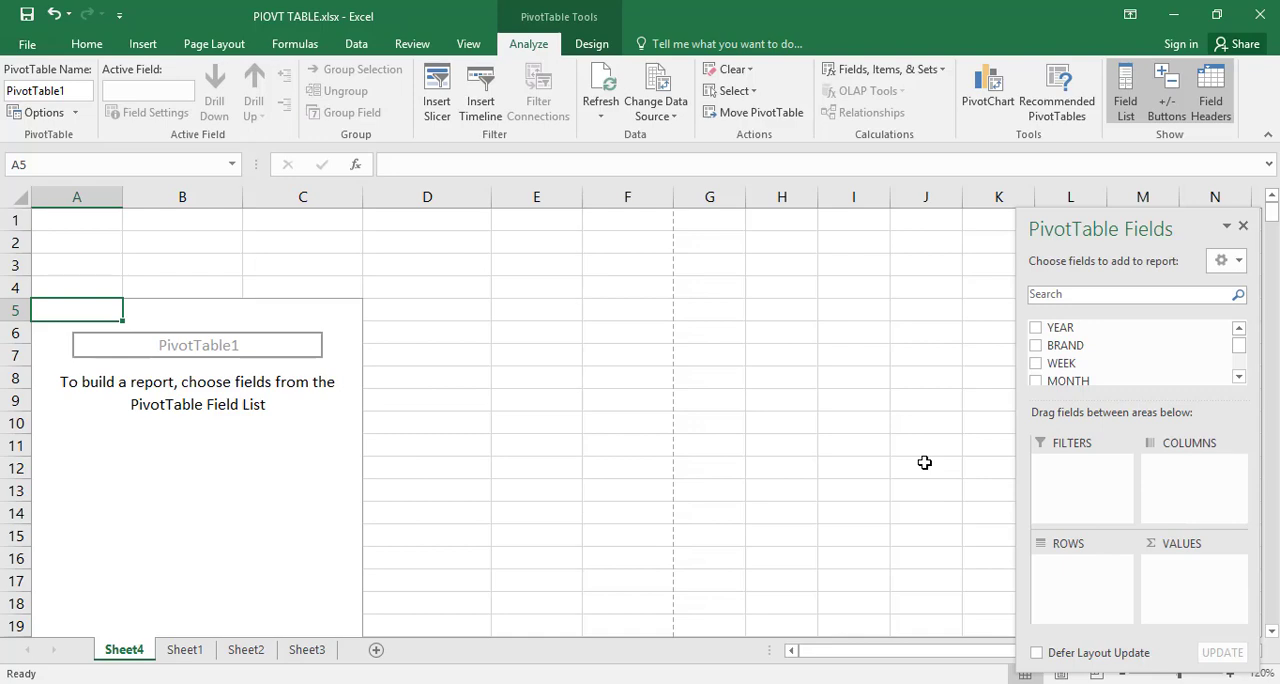
pyautogui.click(188, 649)
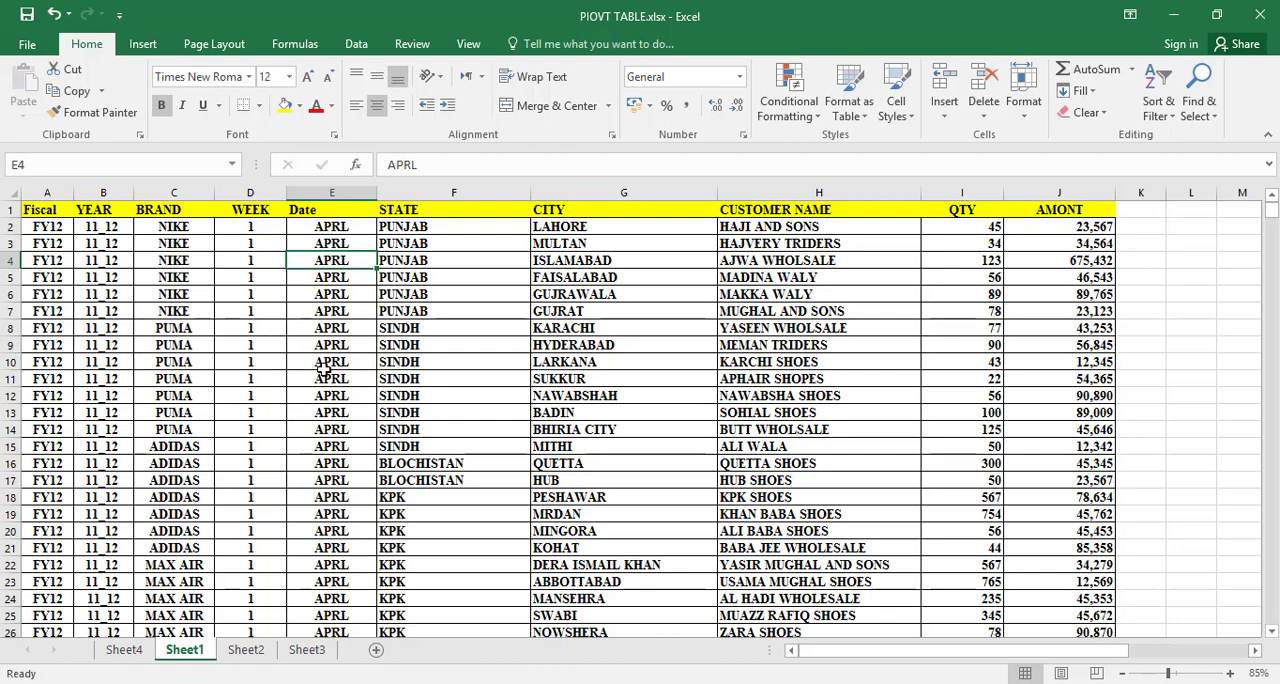
pyautogui.click(134, 651)
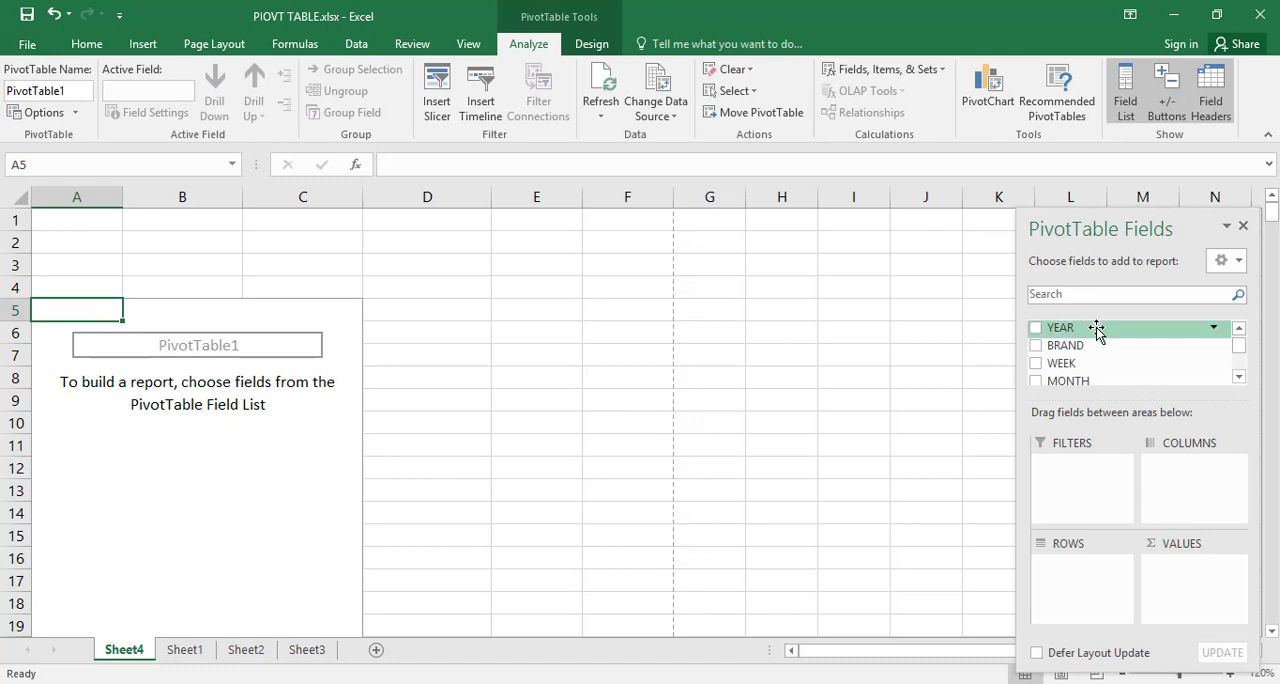
# Step: Add AMONT to the PivotTable's values and BRAND to its rows
pyautogui.moveTo(1238, 342); pyautogui.dragTo(1238, 364)
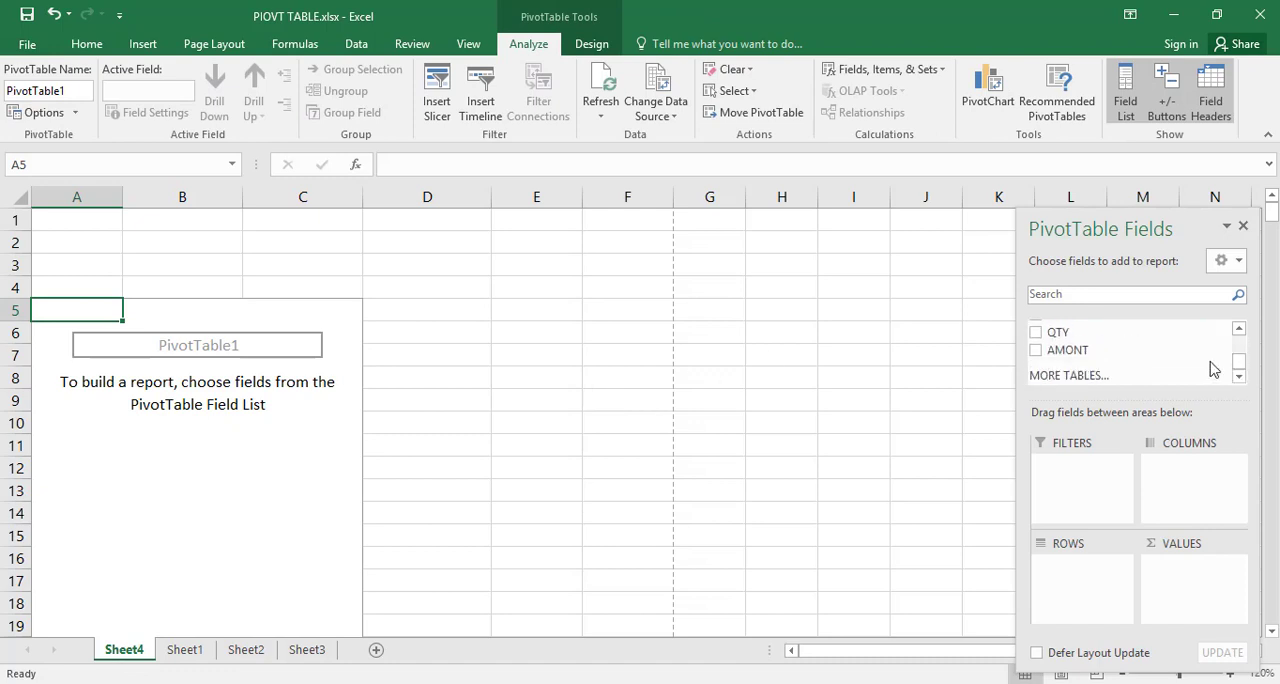
pyautogui.moveTo(1108, 355); pyautogui.dragTo(1232, 600)
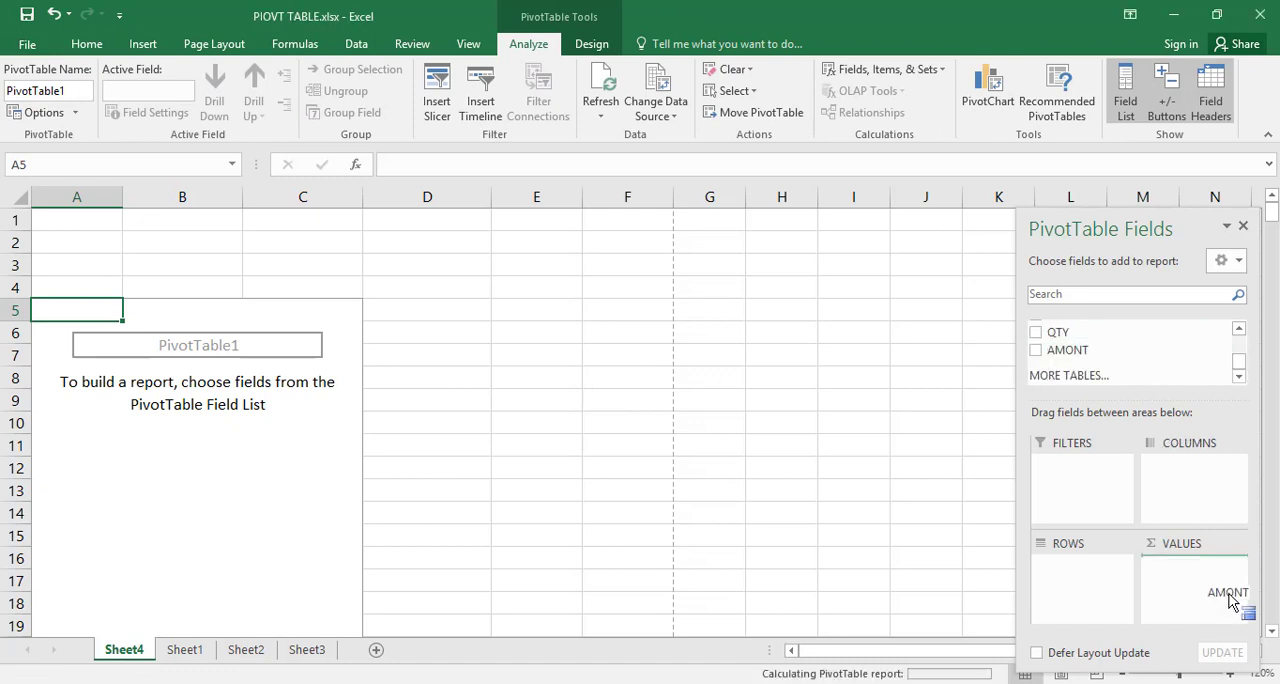
pyautogui.click(1238, 329)
pyautogui.click(1238, 329)
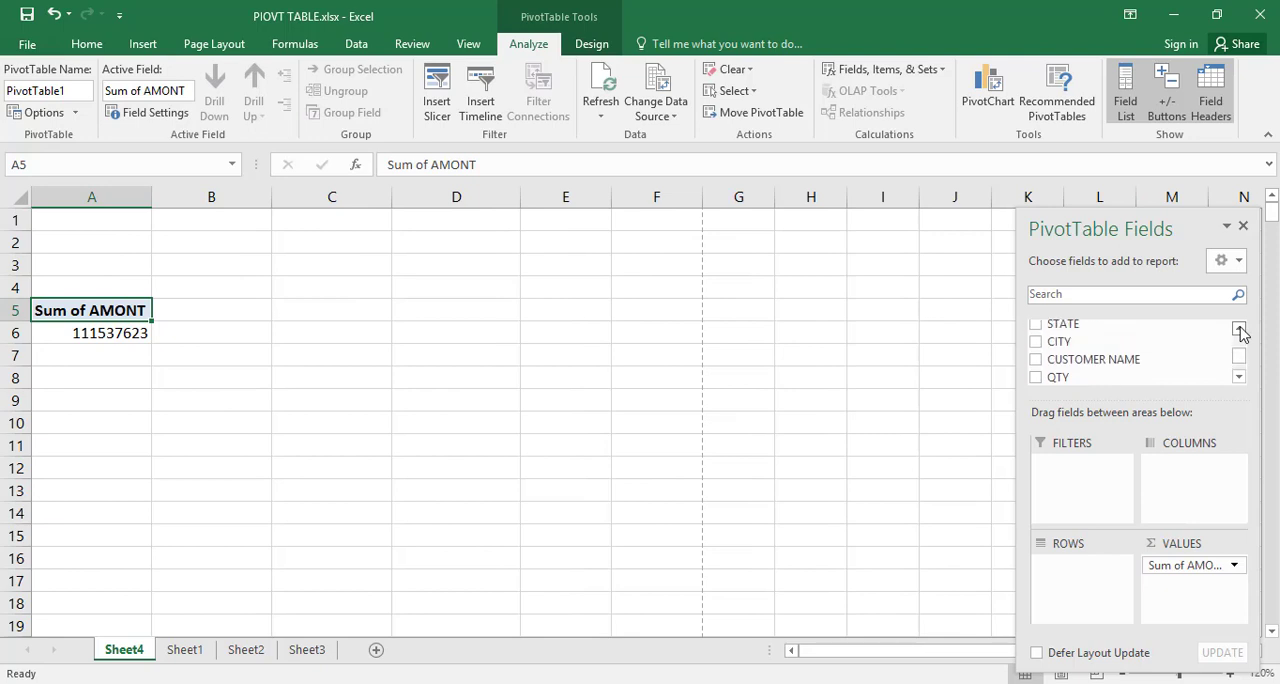
pyautogui.click(1238, 329)
pyautogui.click(1238, 329)
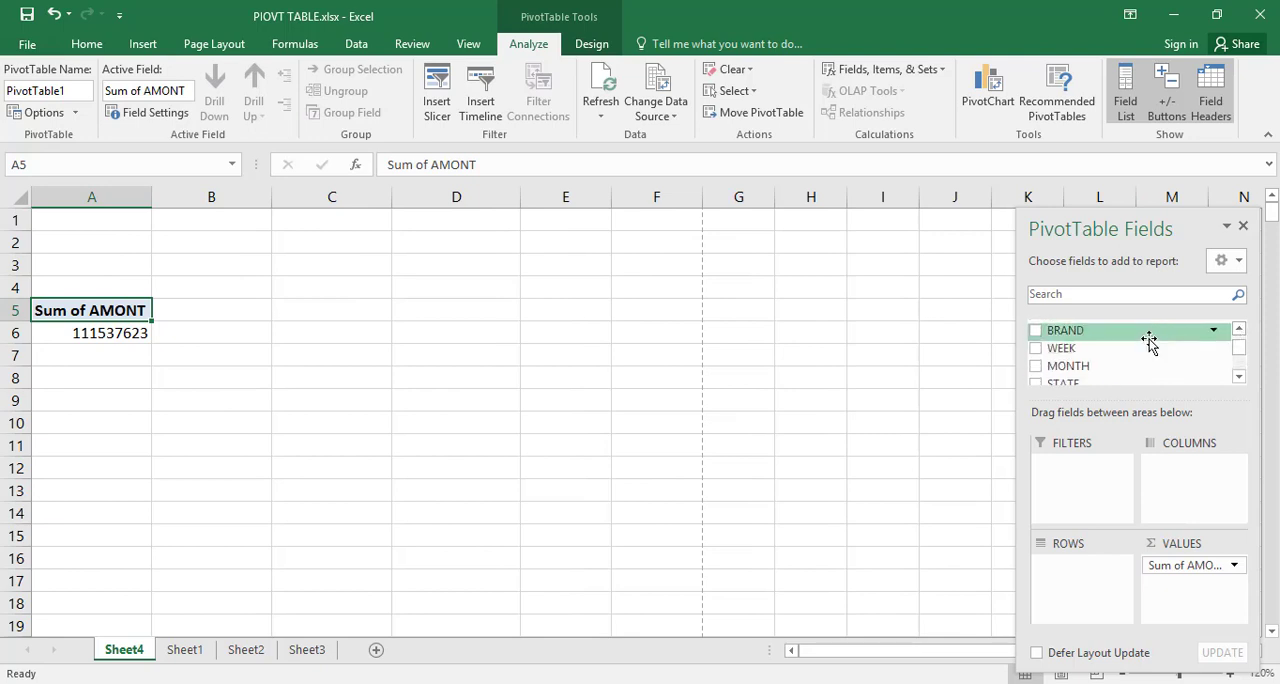
pyautogui.moveTo(1149, 341); pyautogui.dragTo(1106, 588)
# Step: Try to insert a Timeline for the PivotTable of amounts by brand
pyautogui.click(175, 352)
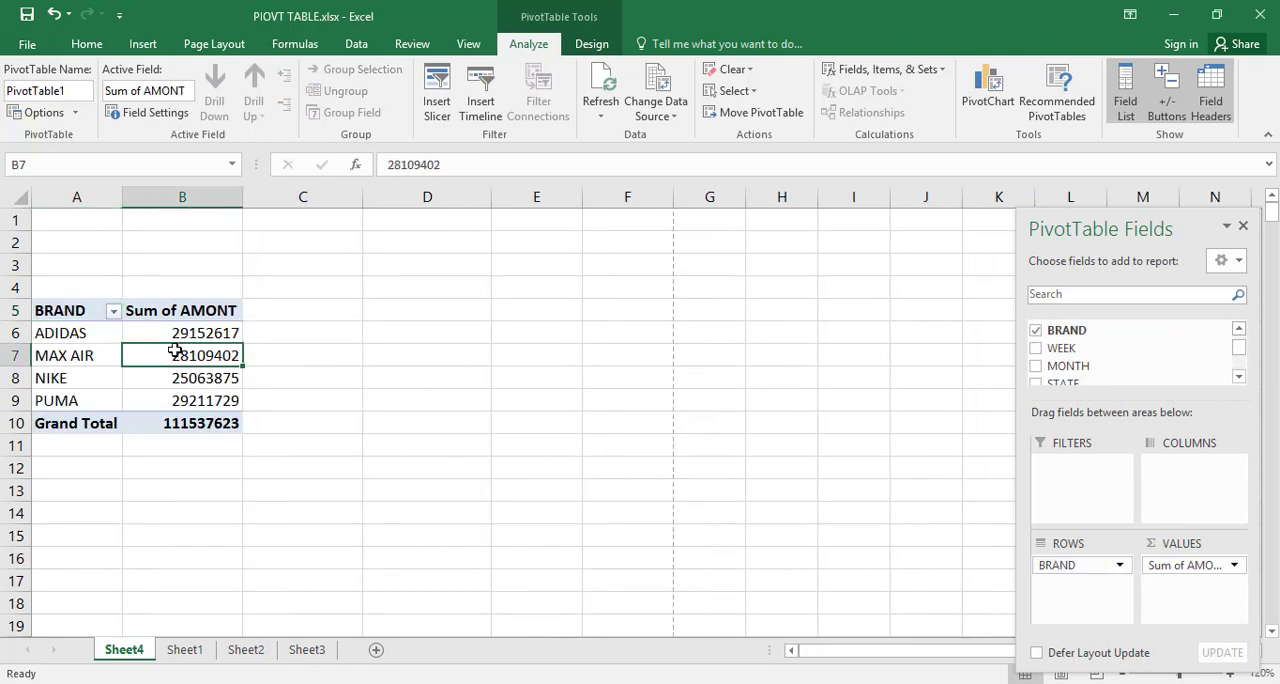
pyautogui.click(487, 126)
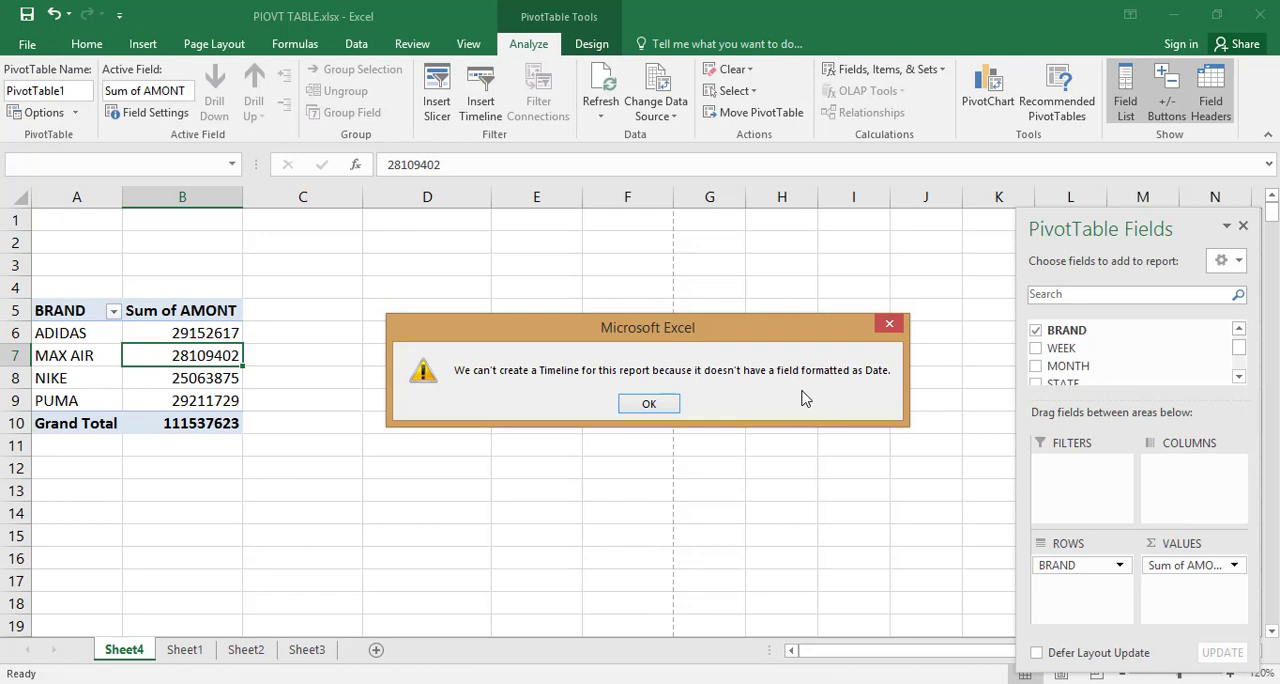
pyautogui.click(655, 404)
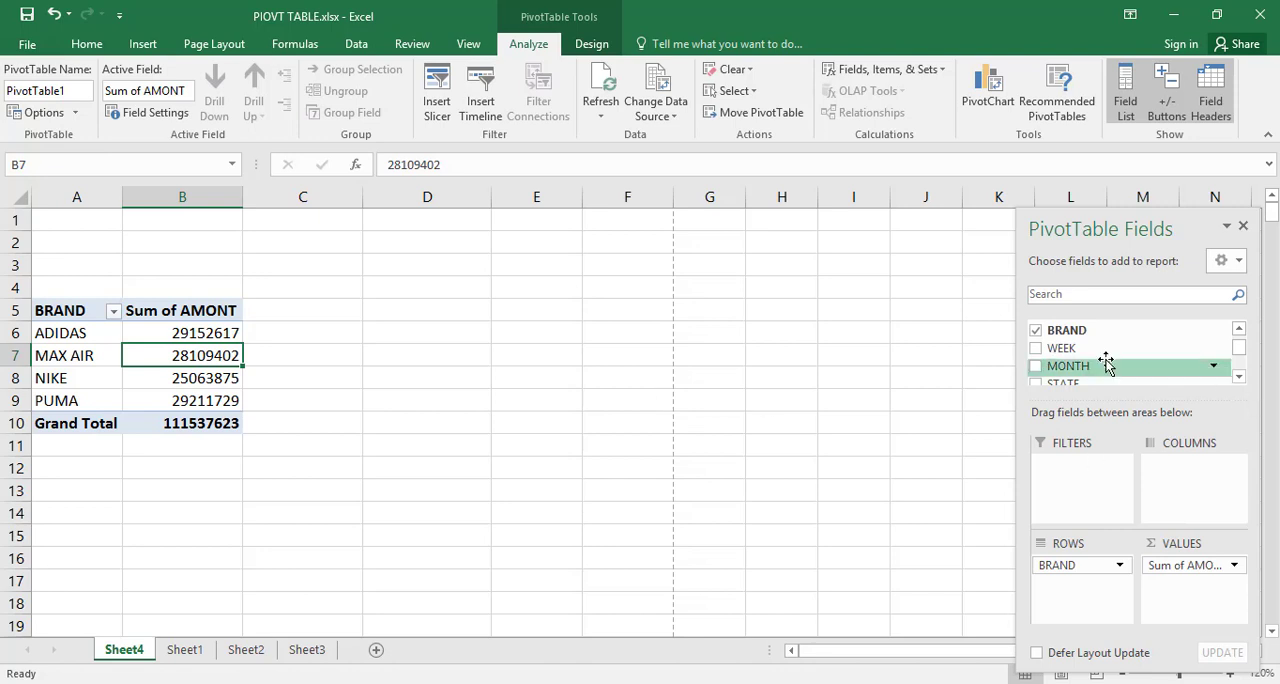
# Step: Add MONTH to the PivotTable's rows and move BRAND from the rows to the columns
pyautogui.moveTo(1106, 362); pyautogui.dragTo(1088, 594)
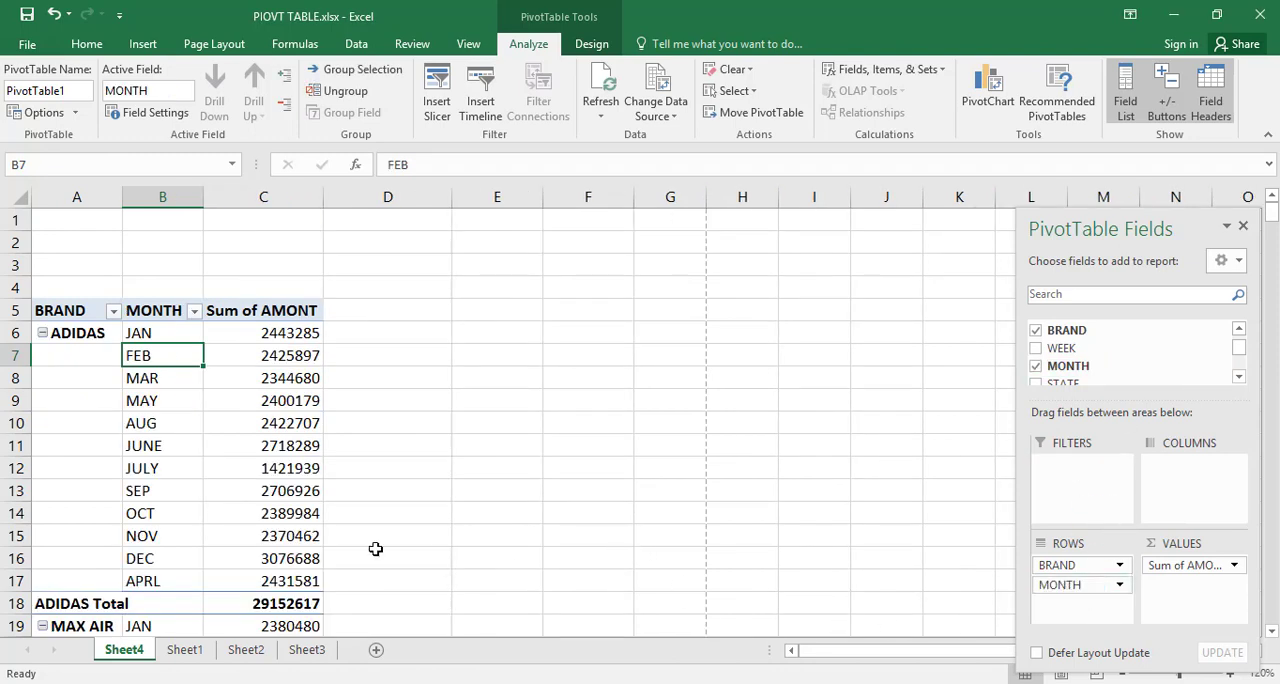
pyautogui.moveTo(313, 531)
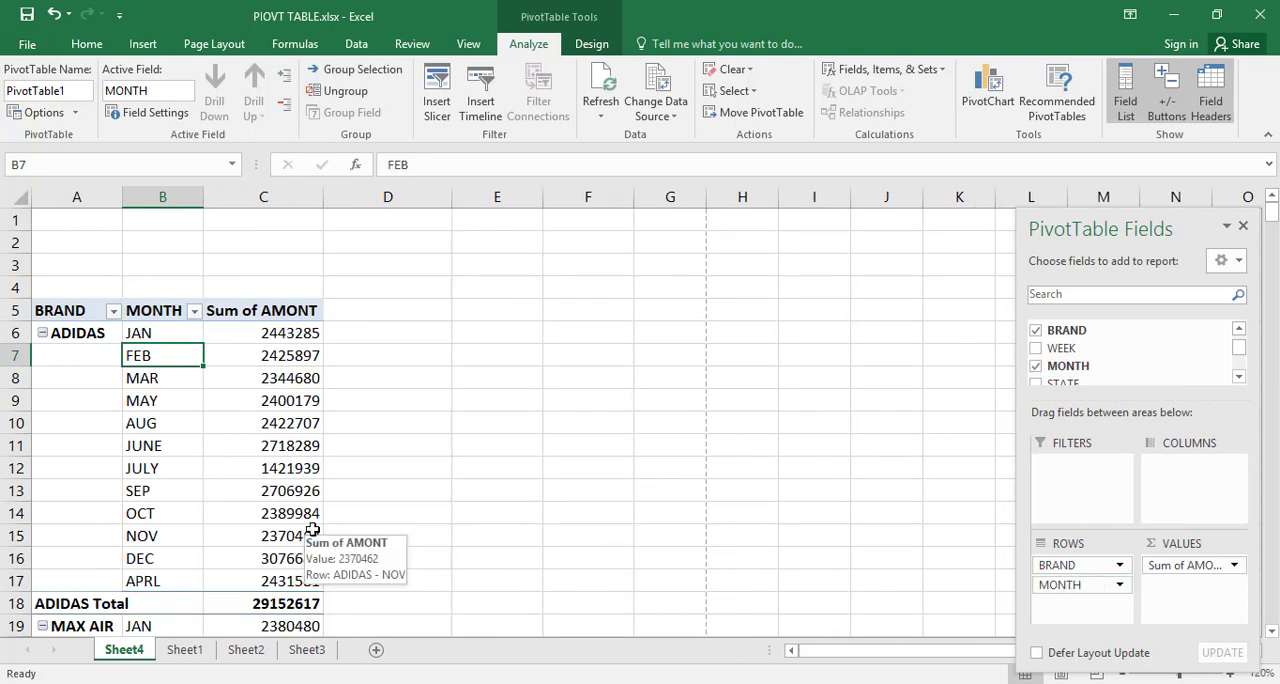
pyautogui.moveTo(1057, 567); pyautogui.dragTo(1208, 470)
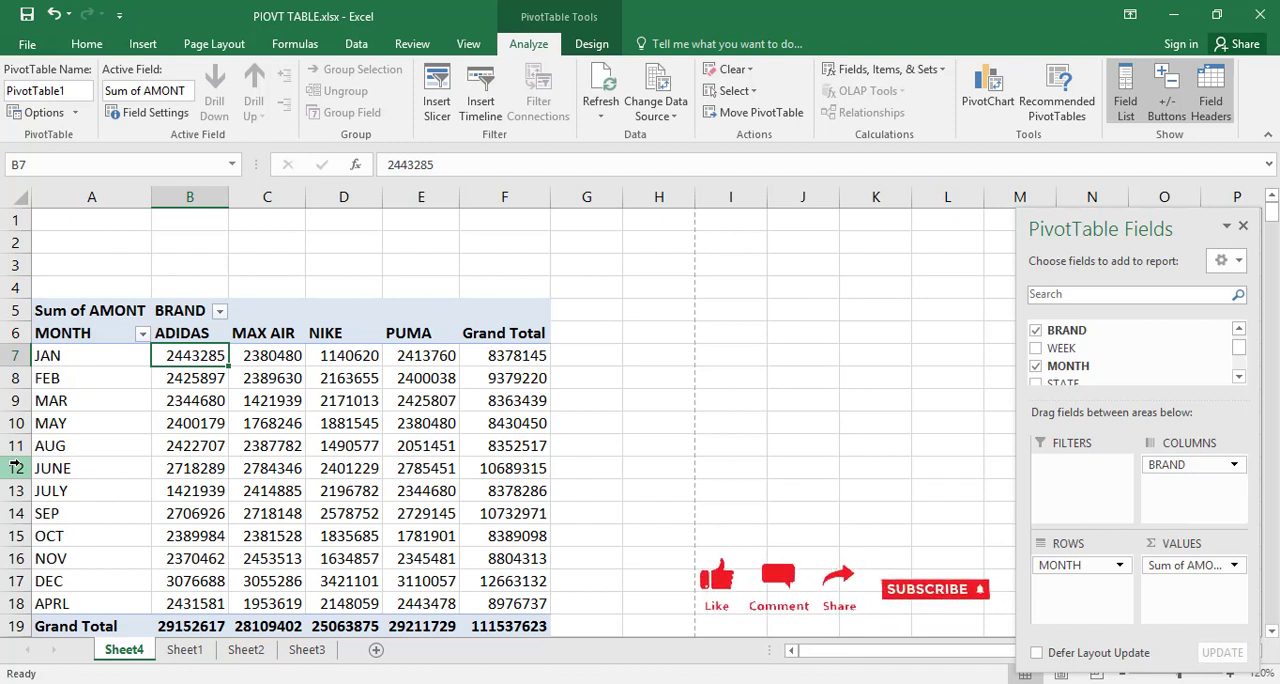
pyautogui.click(140, 44)
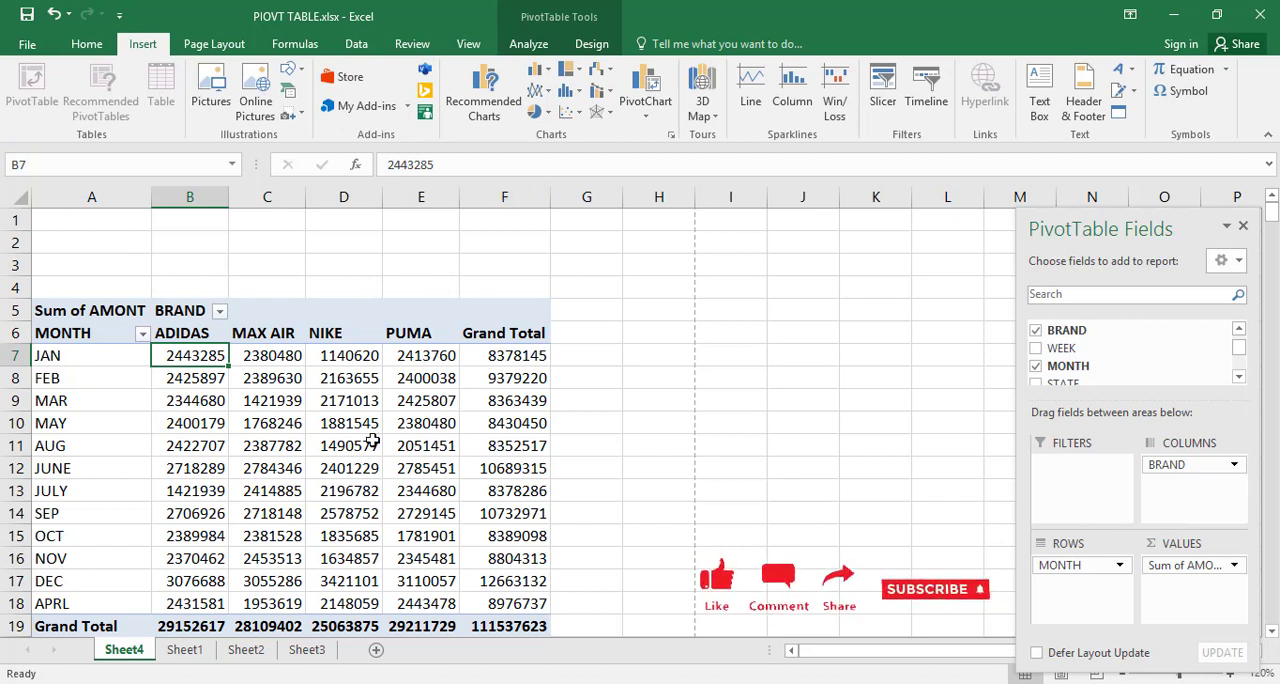
pyautogui.moveTo(372, 441)
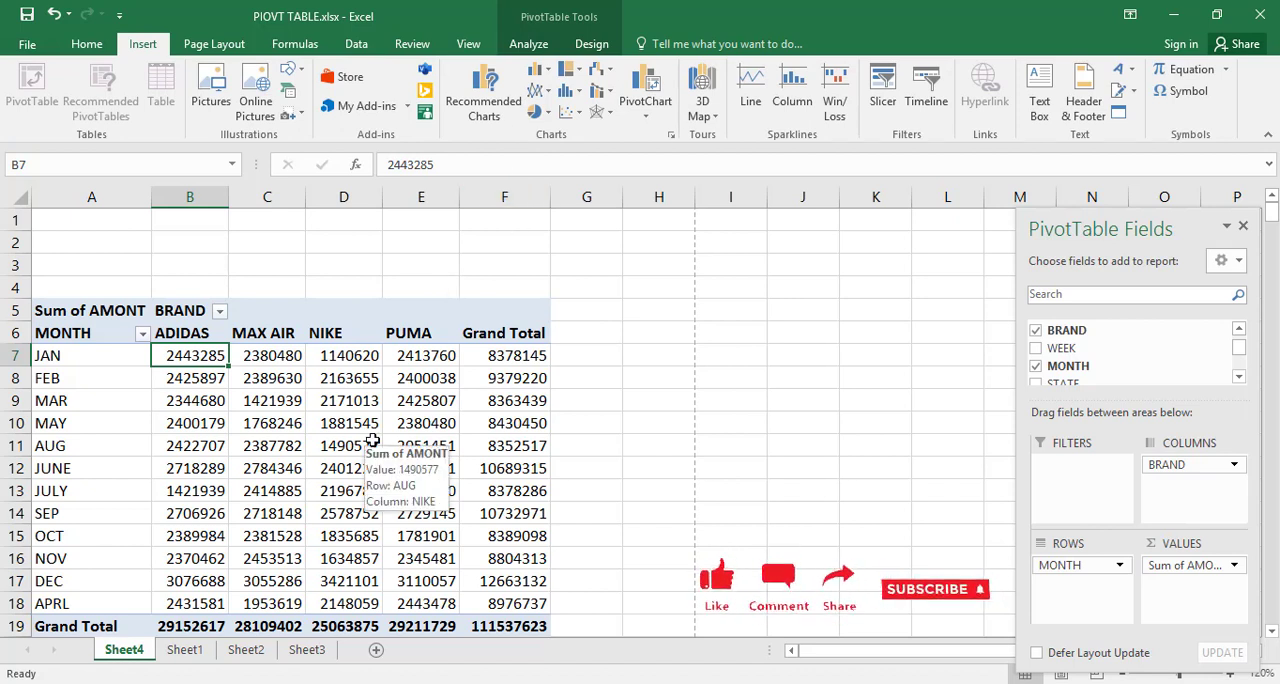